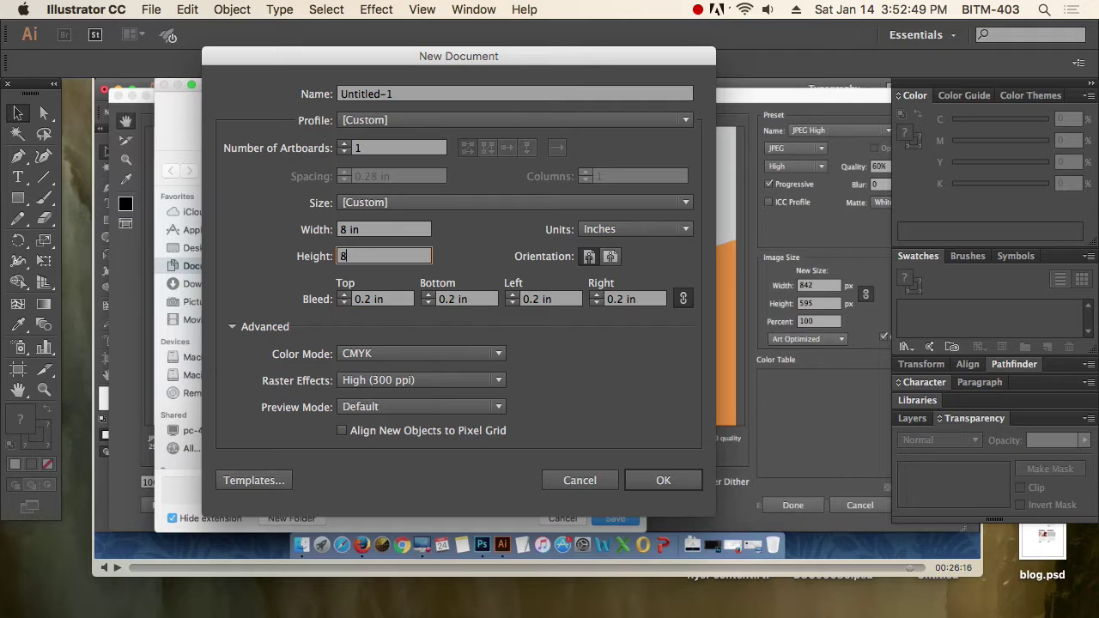
- Create a new 8 by 8 inch document with a 0 in bleed on all sides and CMYK color mode
key("Tab")
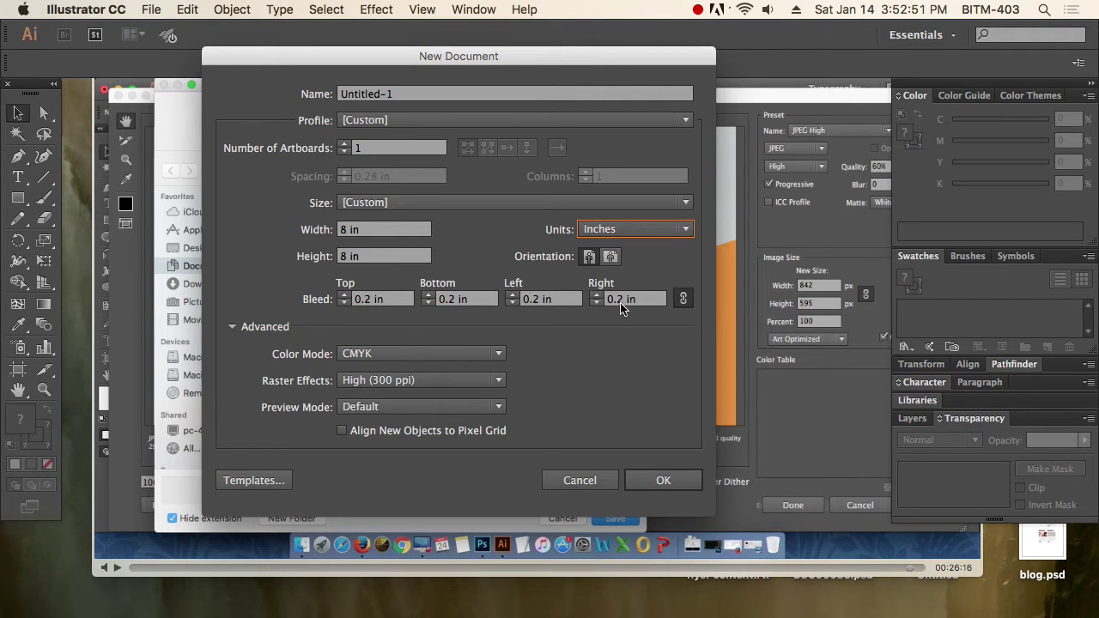
key("Tab")
type("0")
key("Tab")
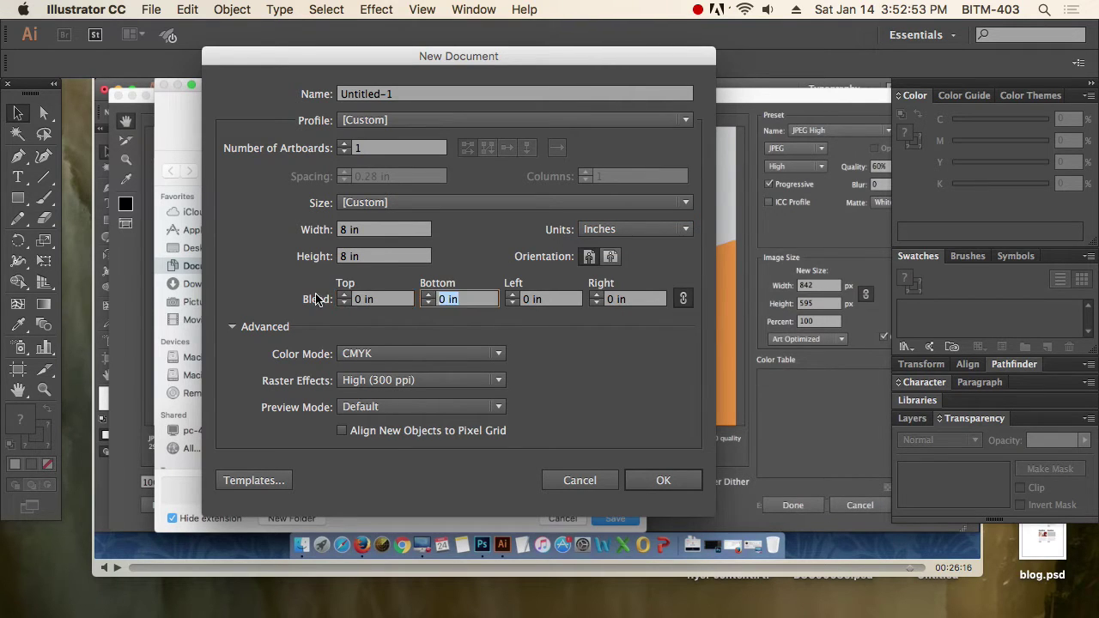
left_click(420, 354)
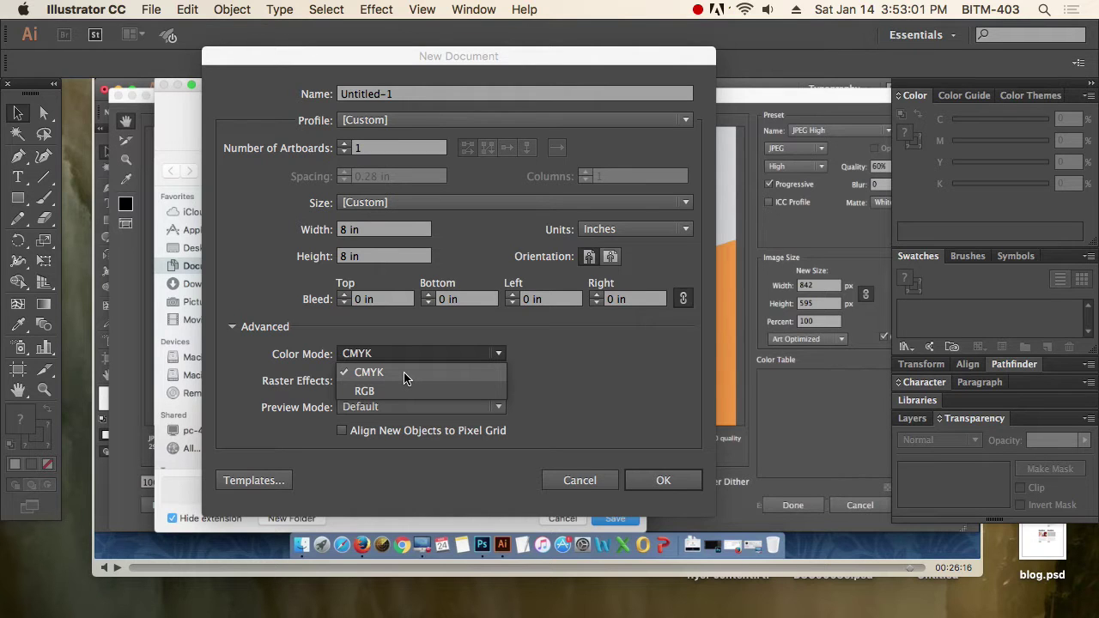
left_click(498, 348)
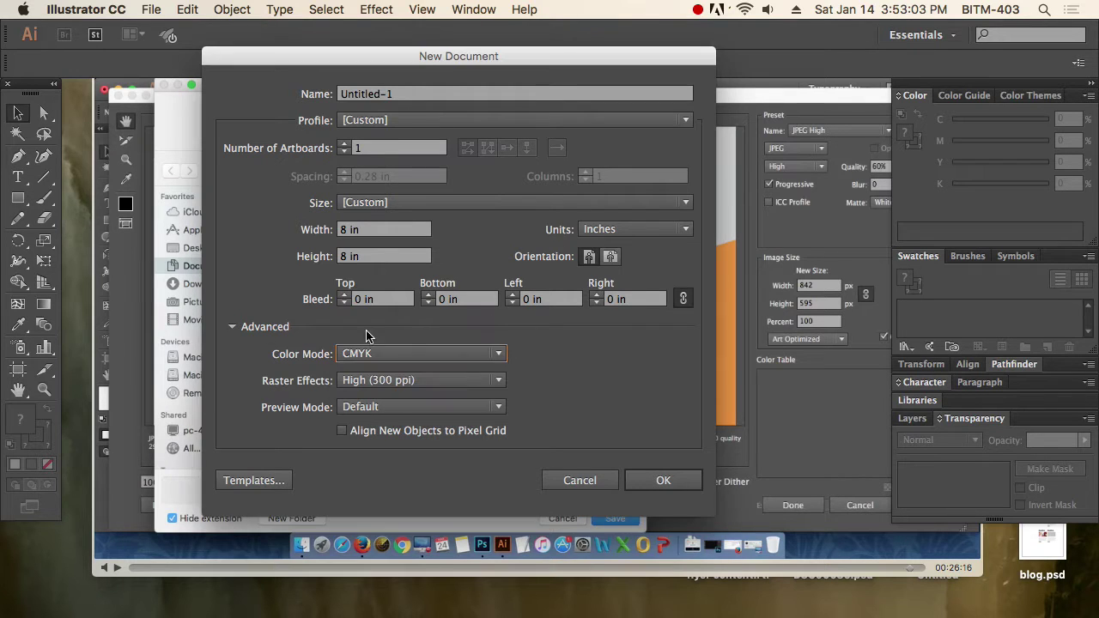
left_click(231, 326)
left_click(667, 402)
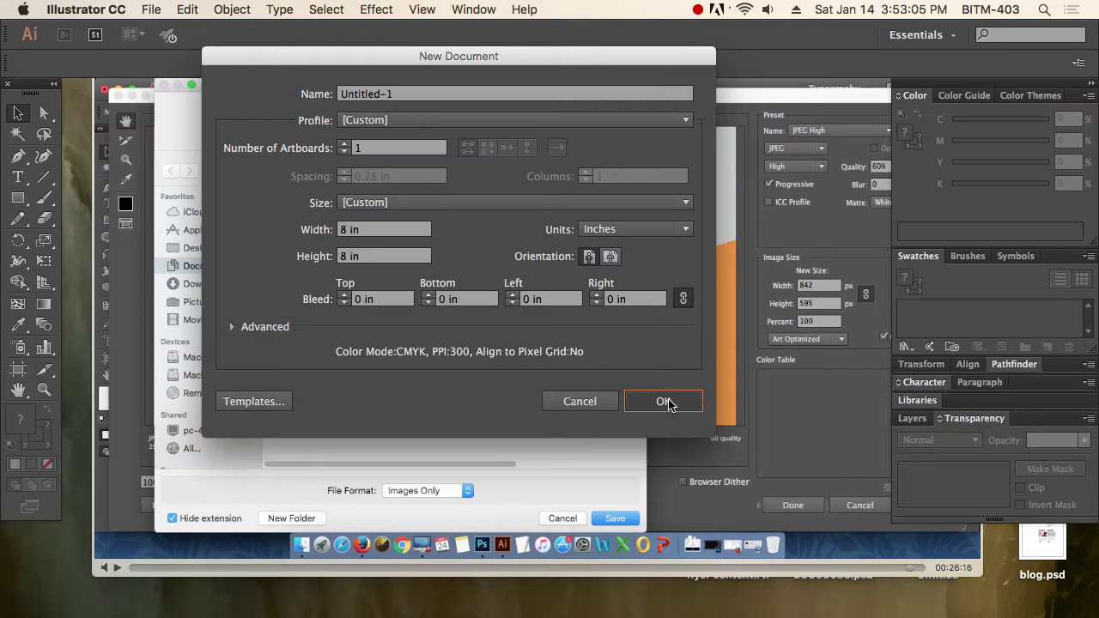
- Draw a rectangle covering the whole artboard and extend it slightly beyond the artboard edges on all sides
key("z")
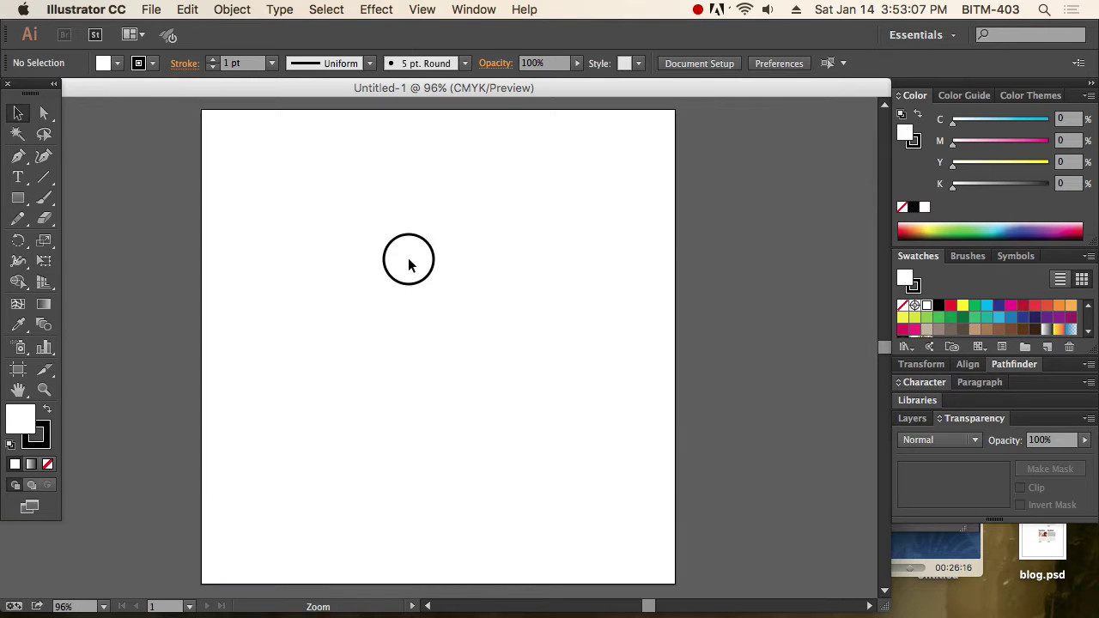
left_click(407, 258, "alt")
scroll(417, 335, "down", 2)
left_click_drag(695, 552, 678, 493)
key("v")
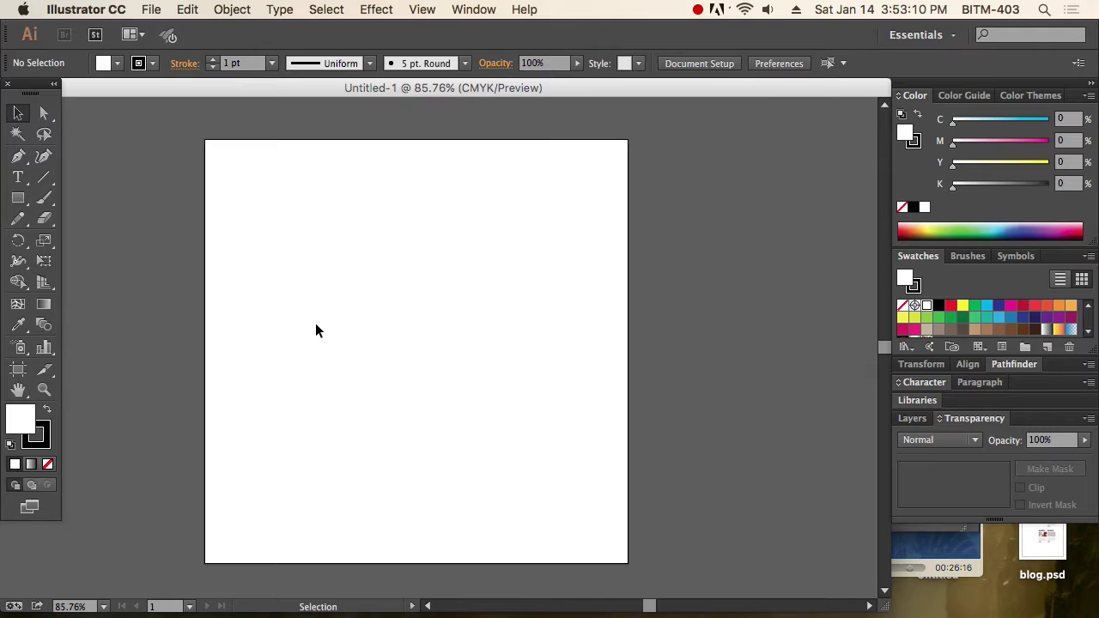
left_click(18, 197)
left_click_drag(205, 140, 632, 569)
left_click(26, 114)
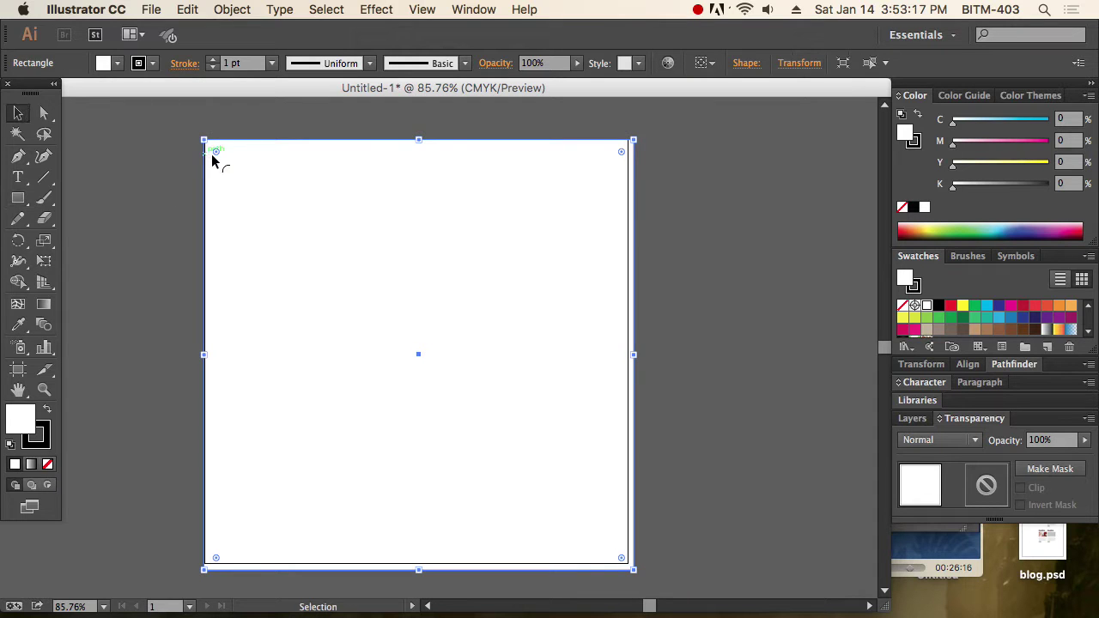
left_click_drag(204, 141, 197, 135)
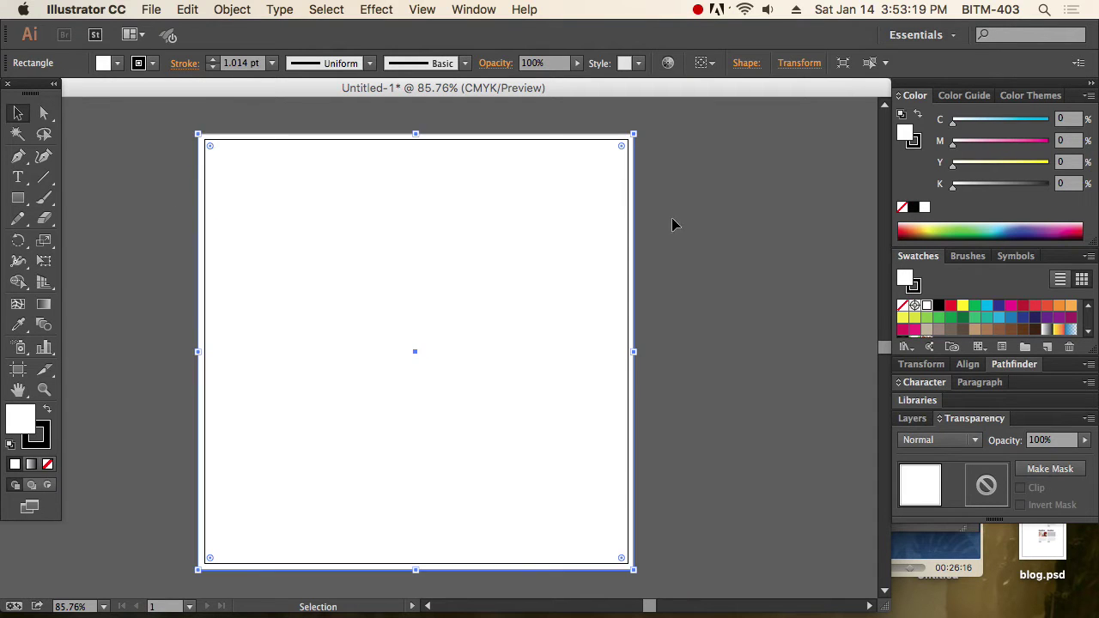
left_click(696, 256)
- Remove the stroke from the background rectangle
left_click(326, 209)
left_click(47, 441)
left_click(48, 464)
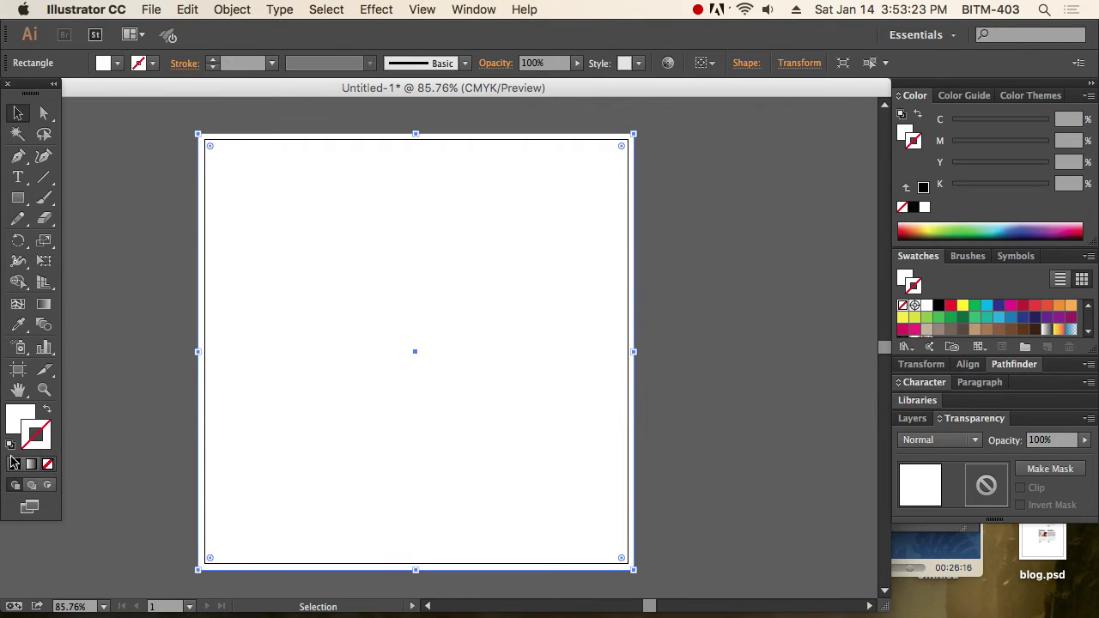
- Fill the background rectangle with a radial gradient running from white to 13% black
left_click(16, 423)
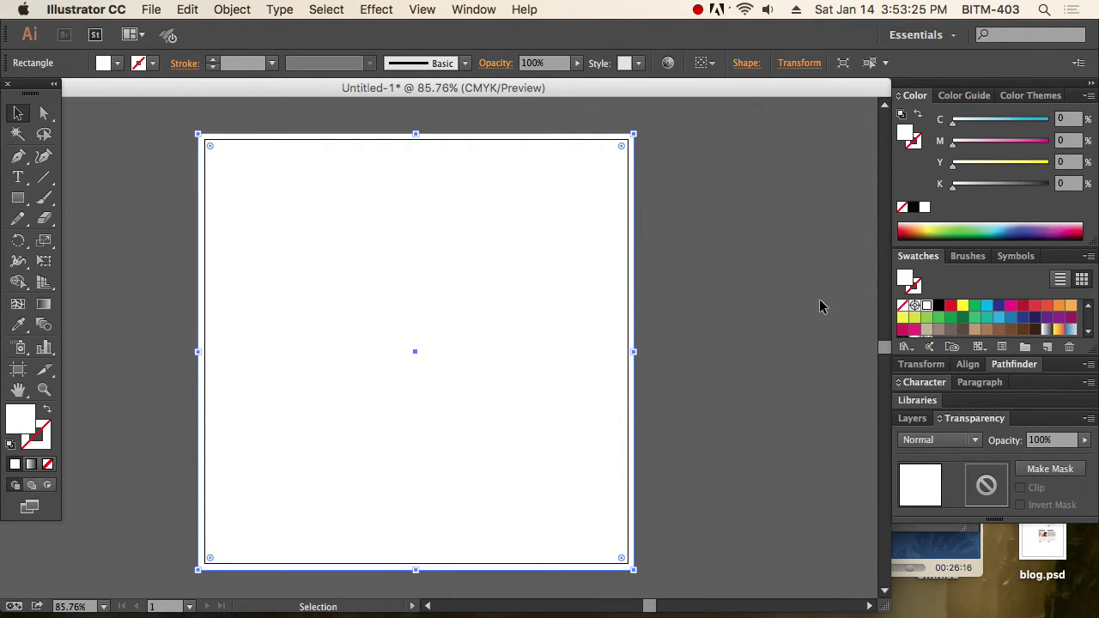
left_click(31, 463)
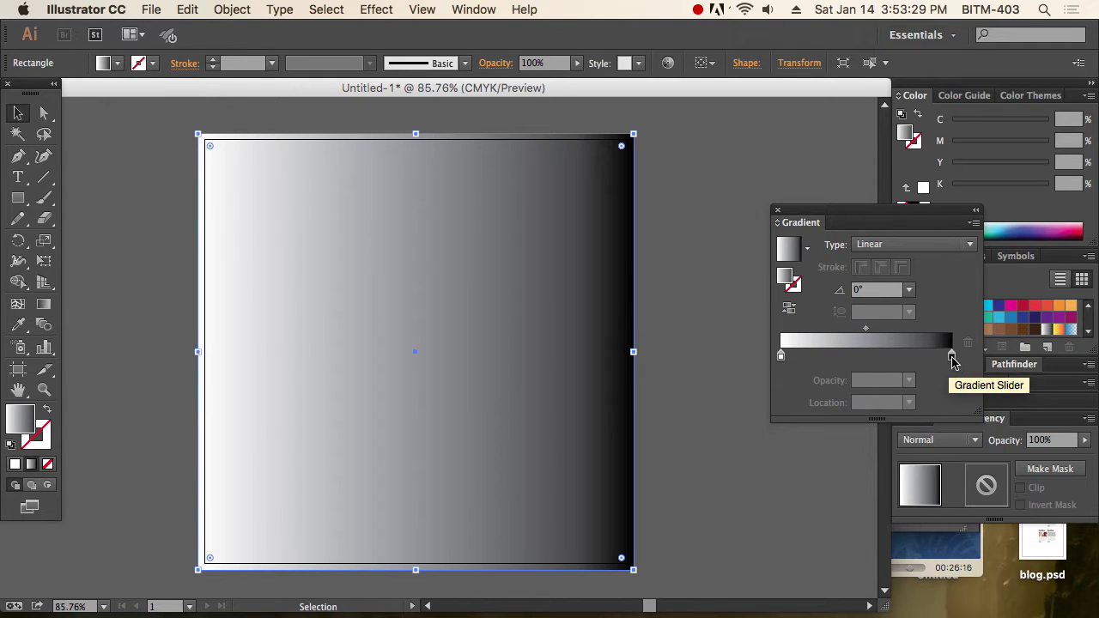
left_click(951, 356)
left_click_drag(1049, 124, 966, 136)
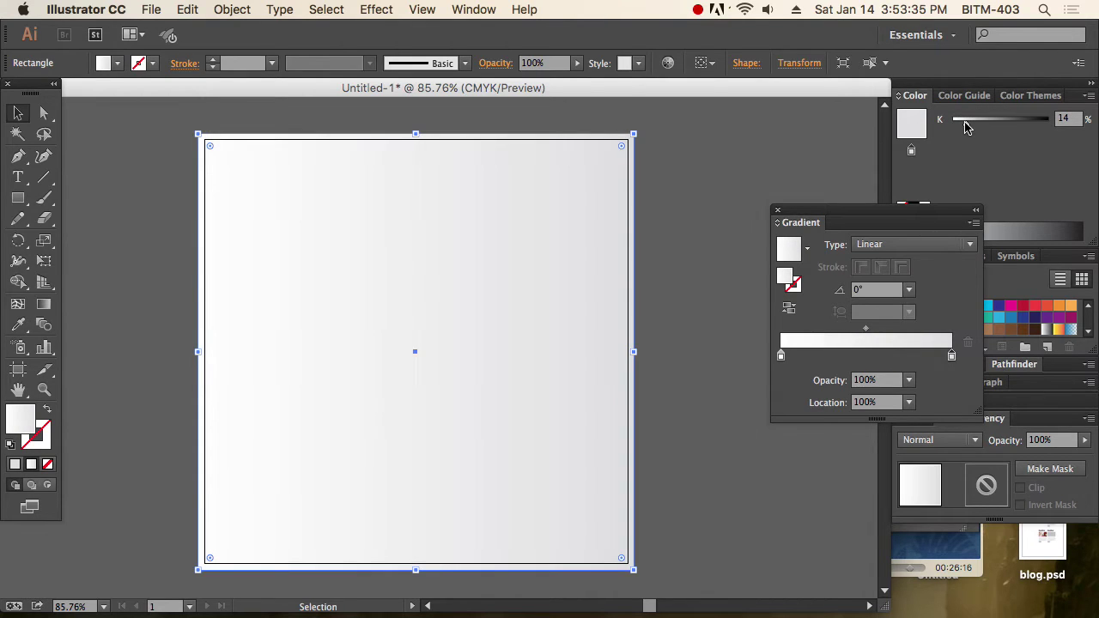
left_click(1073, 119)
left_click(897, 246)
left_click(884, 282)
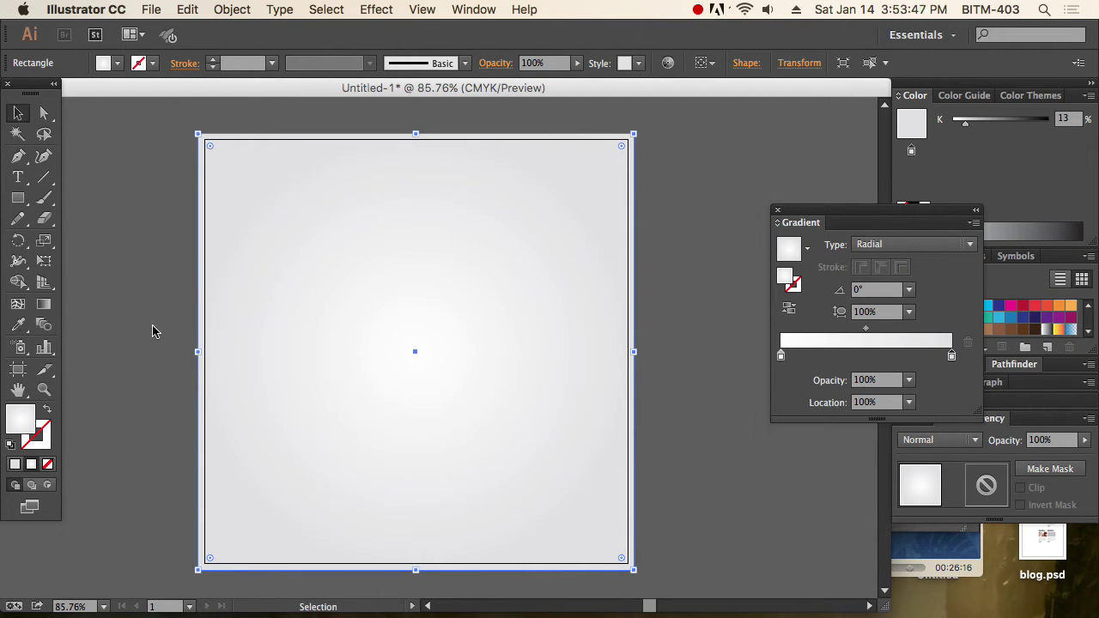
- Redirect the radial gradient at a 24° angle so its bright center sits slightly above the middle of the background rectangle
left_click(48, 308)
left_click_drag(413, 353, 717, 429)
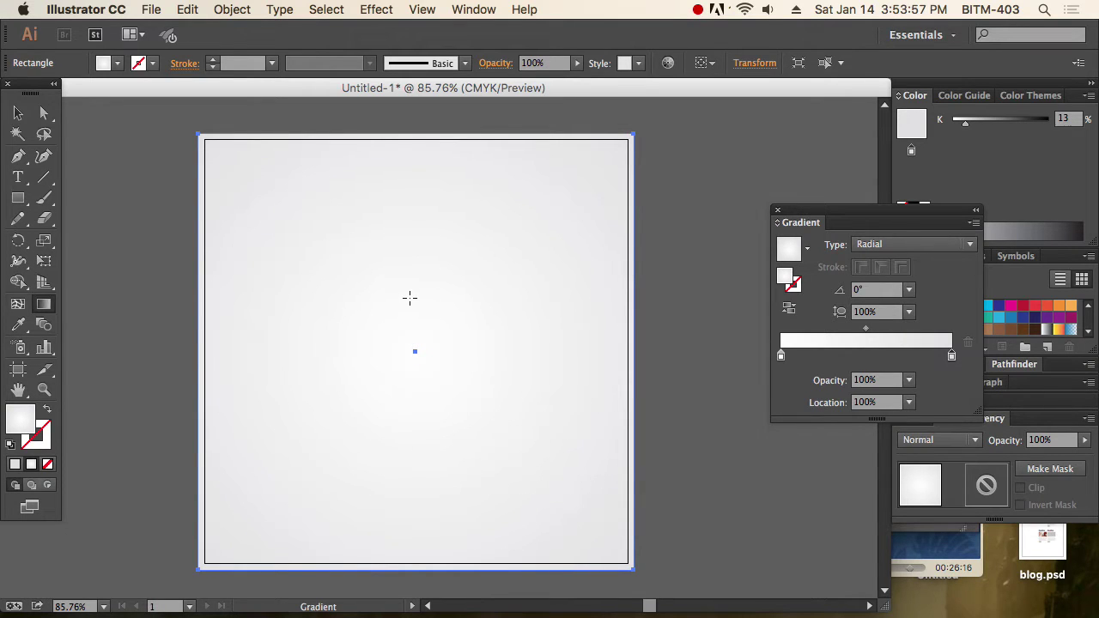
left_click_drag(410, 298, 641, 194)
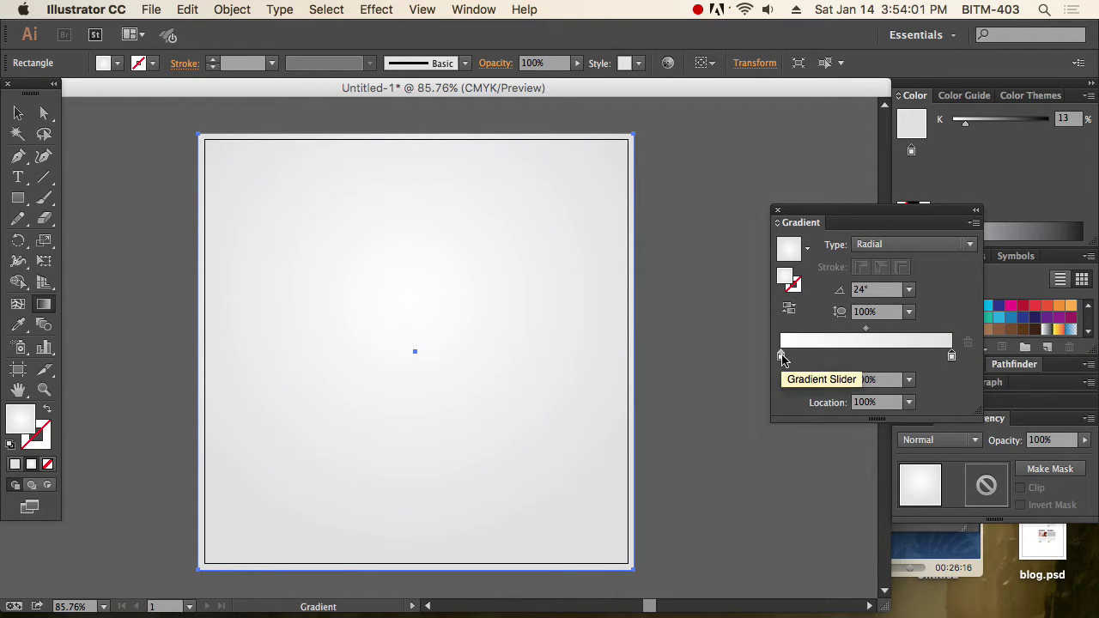
- Move the white gradient stop to about 26% and set the outer stop's black to 15%, then deselect the background
left_click_drag(784, 358, 827, 357)
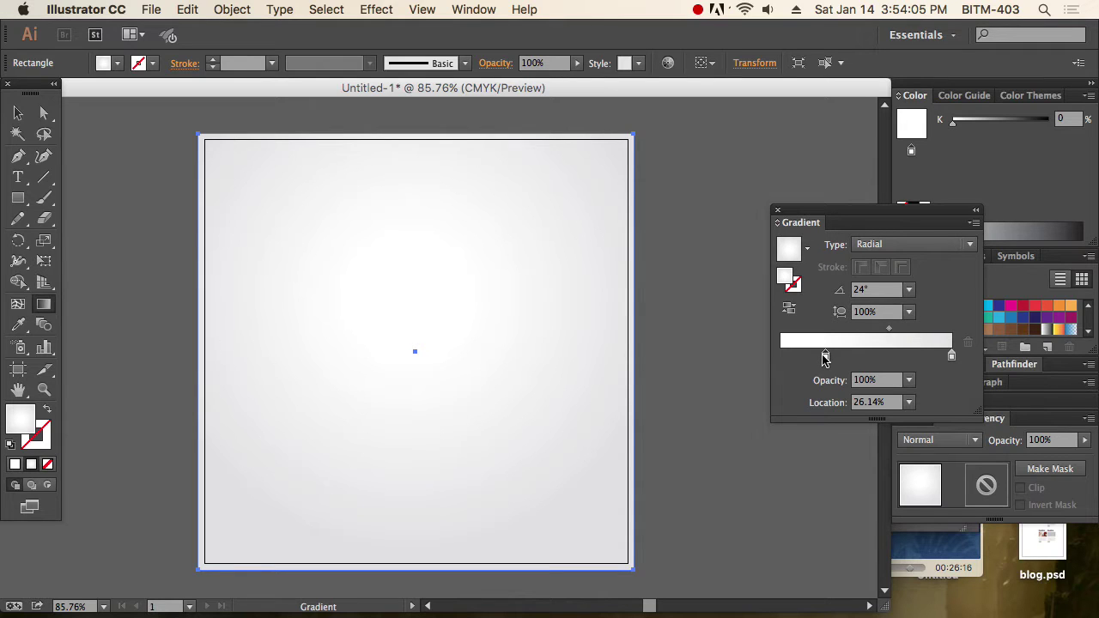
left_click(951, 355)
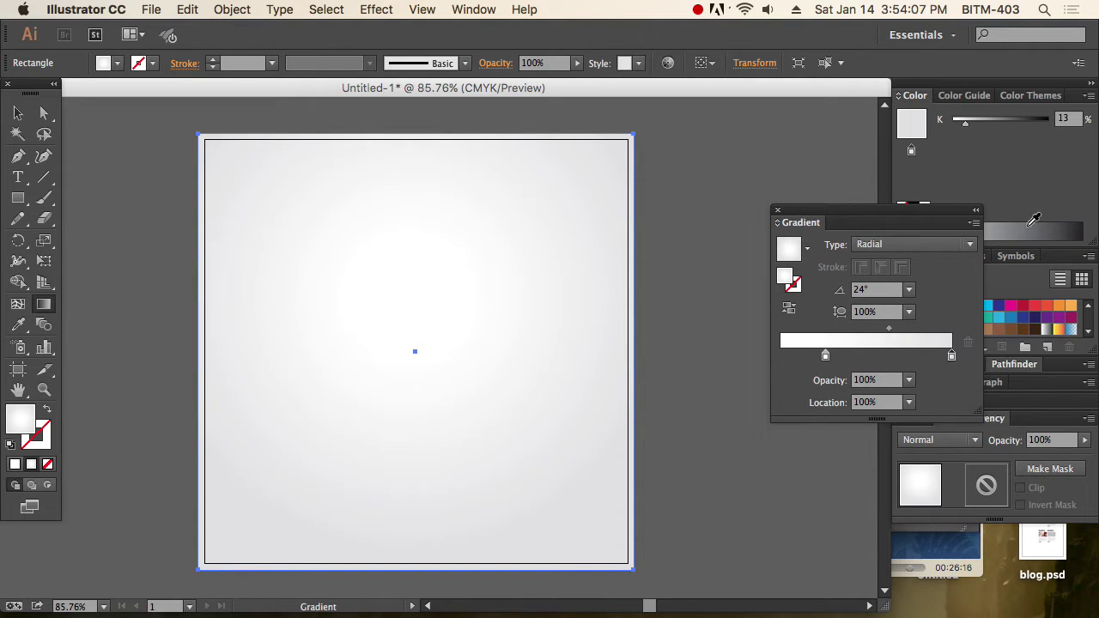
left_click(1063, 119)
type("15")
key("Return")
left_click(18, 113)
left_click(118, 177)
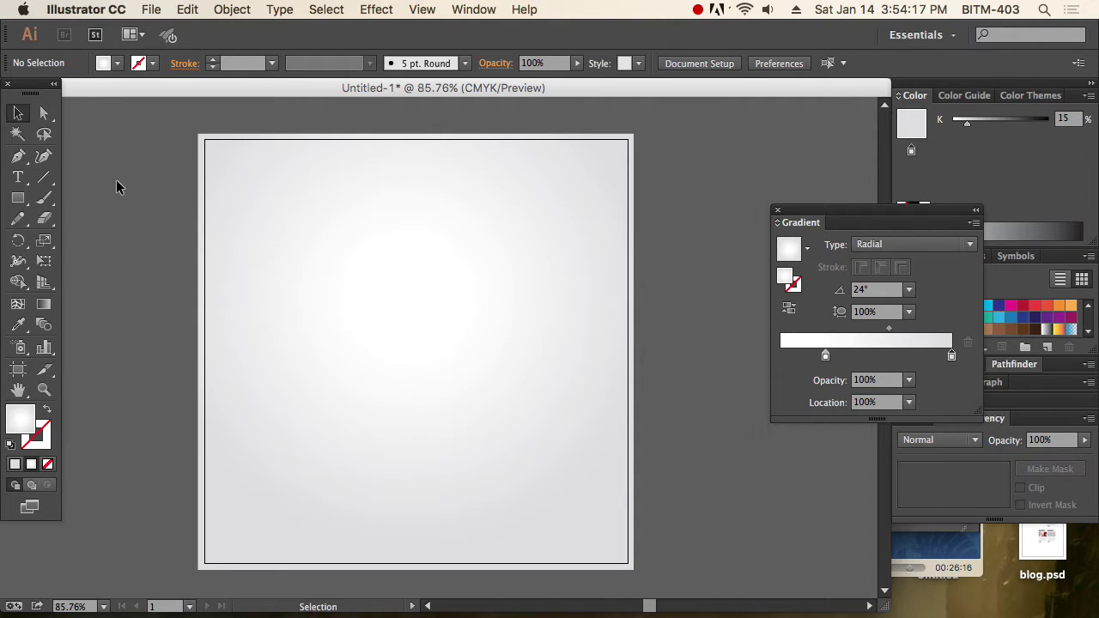
- Draw a tall, narrow rounded rectangle with fully rounded ends slightly above the middle of the artboard
key("z")
left_click_drag(169, 238, 669, 460)
key("super+minus")
key("super+minus")
key("super+minus")
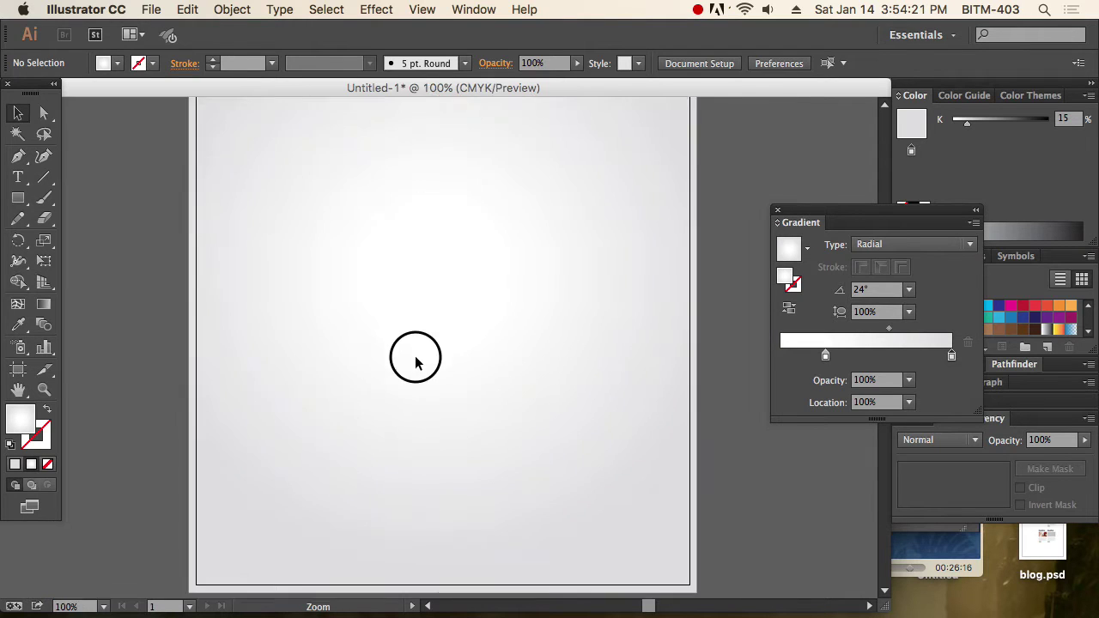
left_click_drag(332, 194, 709, 516)
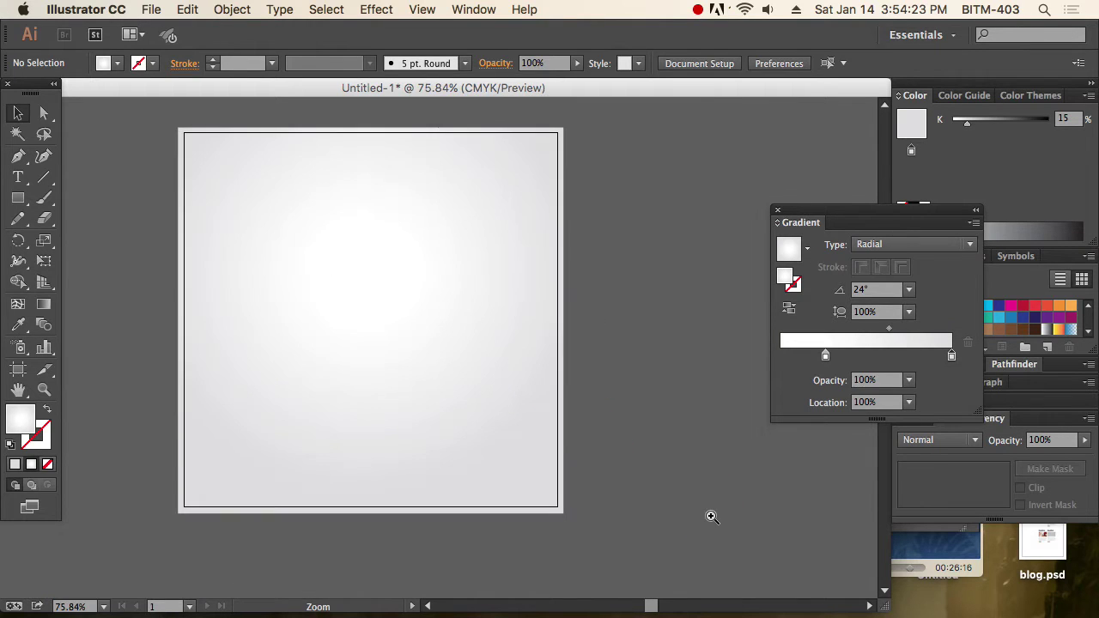
key("v")
left_click_drag(18, 198, 111, 218)
left_click_drag(371, 233, 397, 328)
left_click(17, 113)
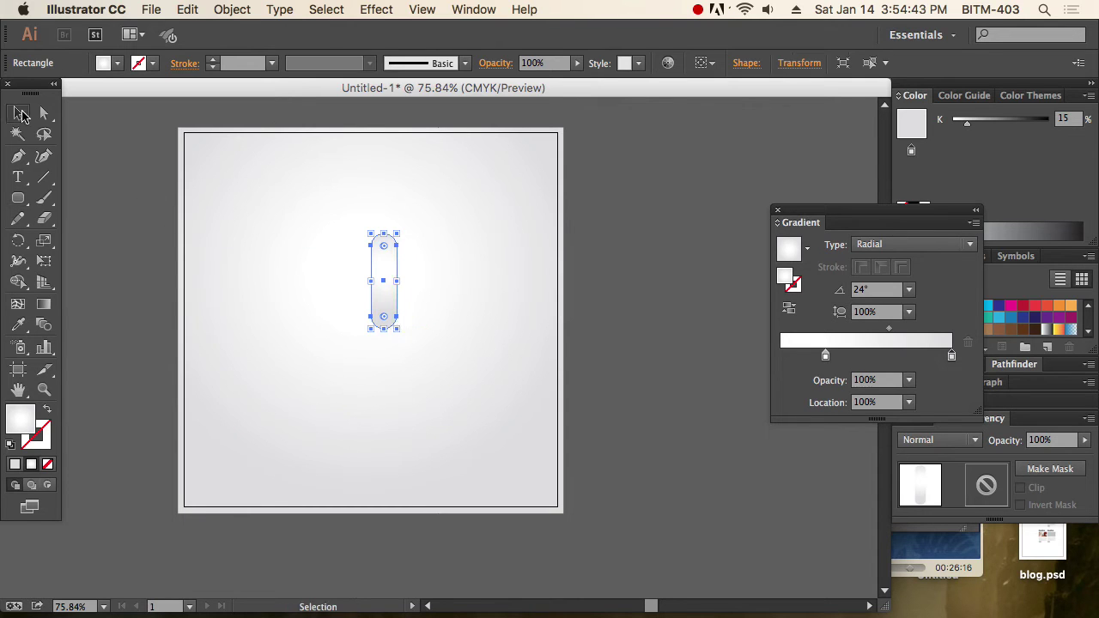
- Give the rounded rectangle a red fill of 100% magenta and 100% yellow with no stroke
left_click(10, 444)
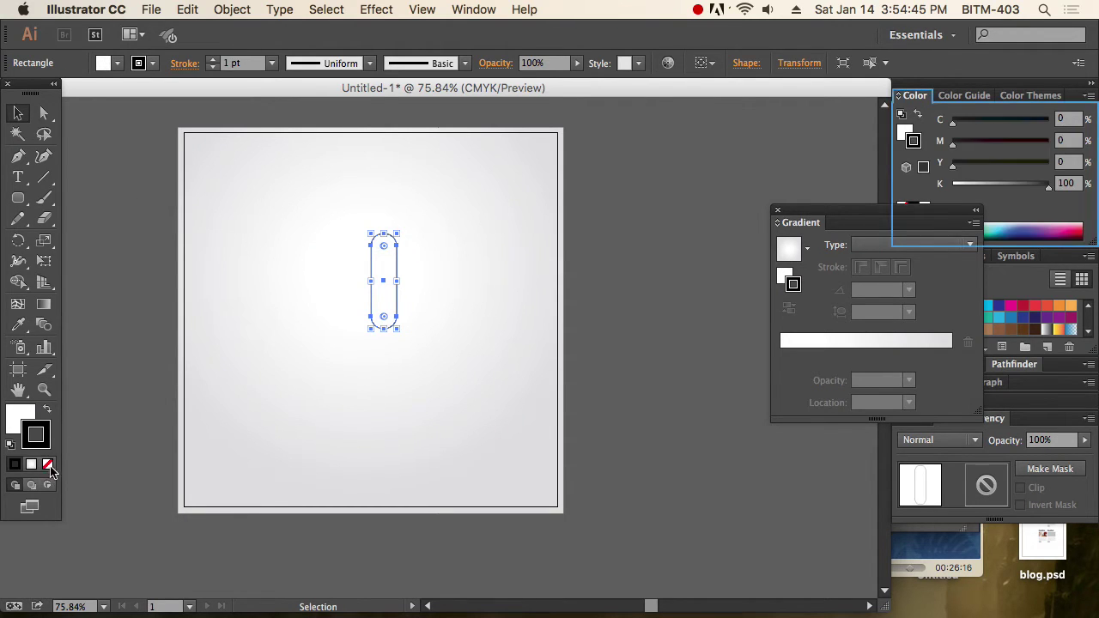
left_click(901, 205)
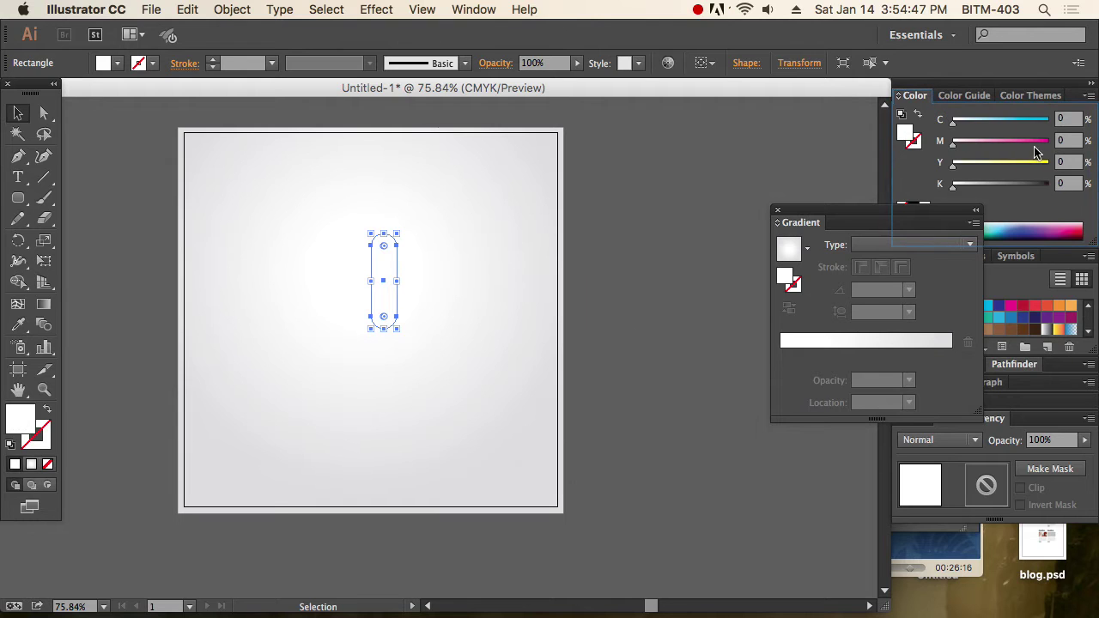
left_click_drag(952, 141, 1048, 140)
left_click_drag(952, 162, 1049, 163)
left_click(531, 341)
- Shorten the red rounded rectangle to roughly half its height by moving its bottom anchor points straight up
key("super+space")
left_click_drag(302, 216, 432, 297)
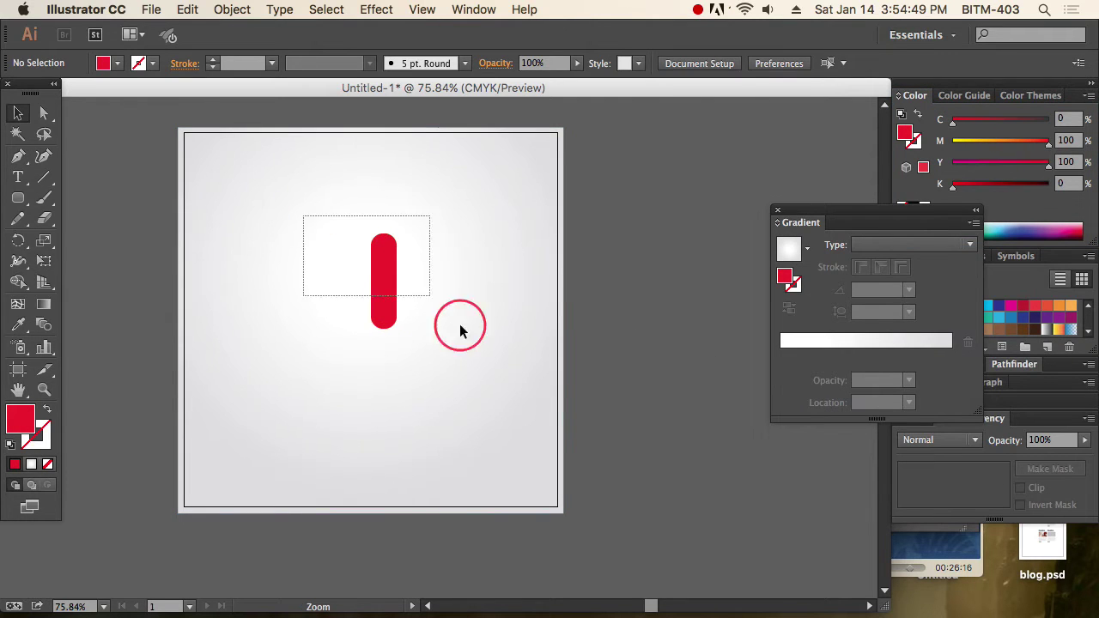
key("a")
left_click_drag(325, 438, 473, 515)
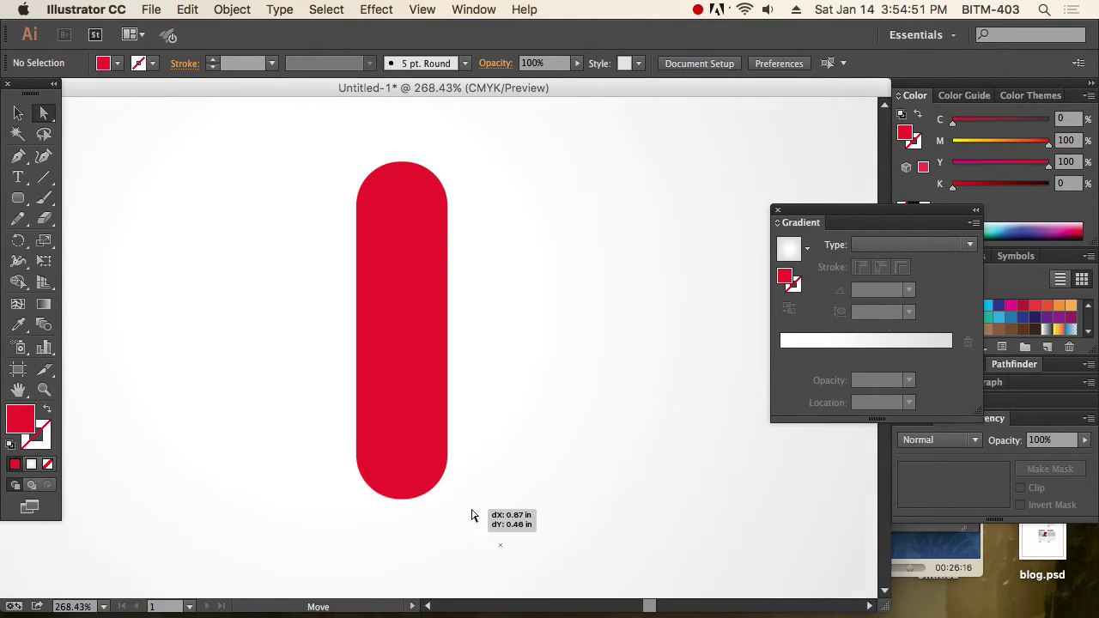
key("period")
left_click(305, 430)
left_click_drag(304, 430, 466, 495)
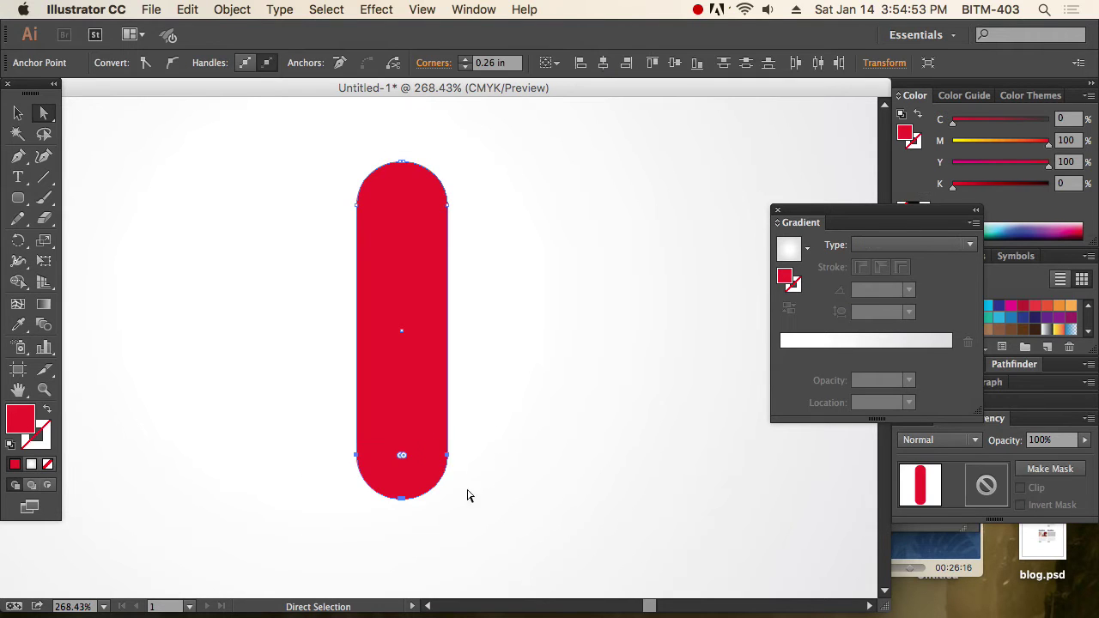
left_click_drag(452, 455, 455, 311)
left_click(18, 112)
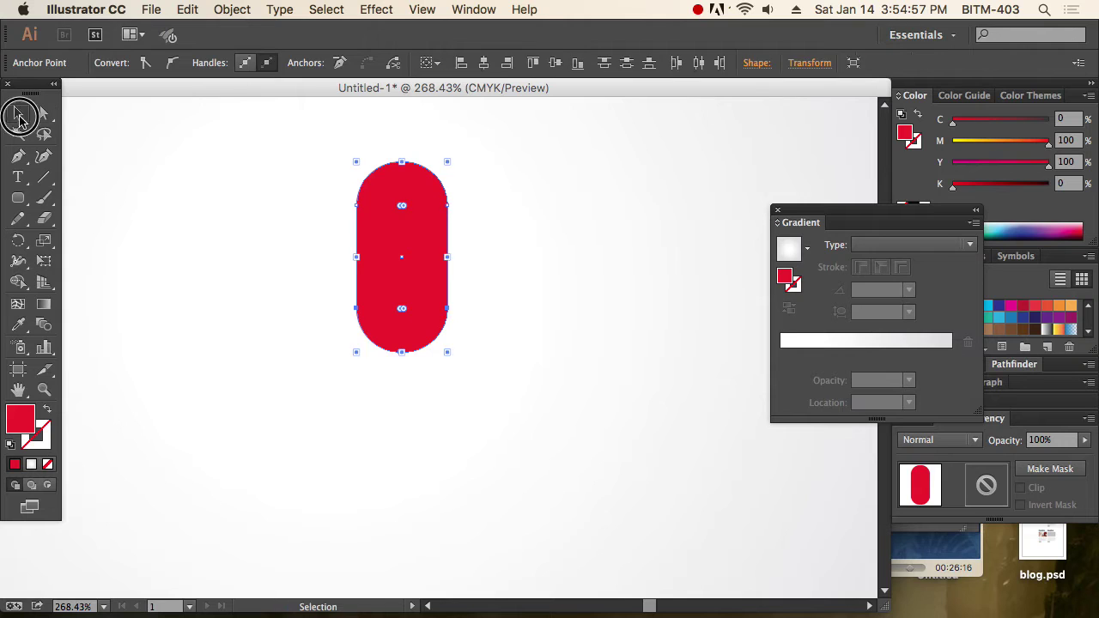
- Make a copy of the red pill shape rotated by 90° about its center to form a cross
left_click_drag(253, 251, 451, 314)
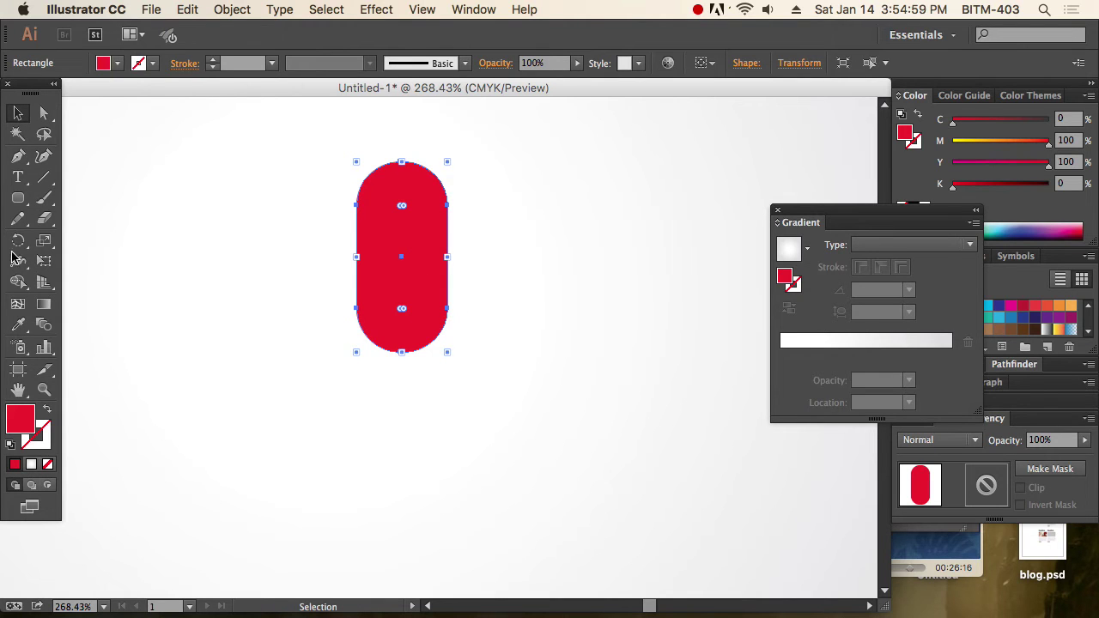
left_click_drag(18, 241, 21, 242)
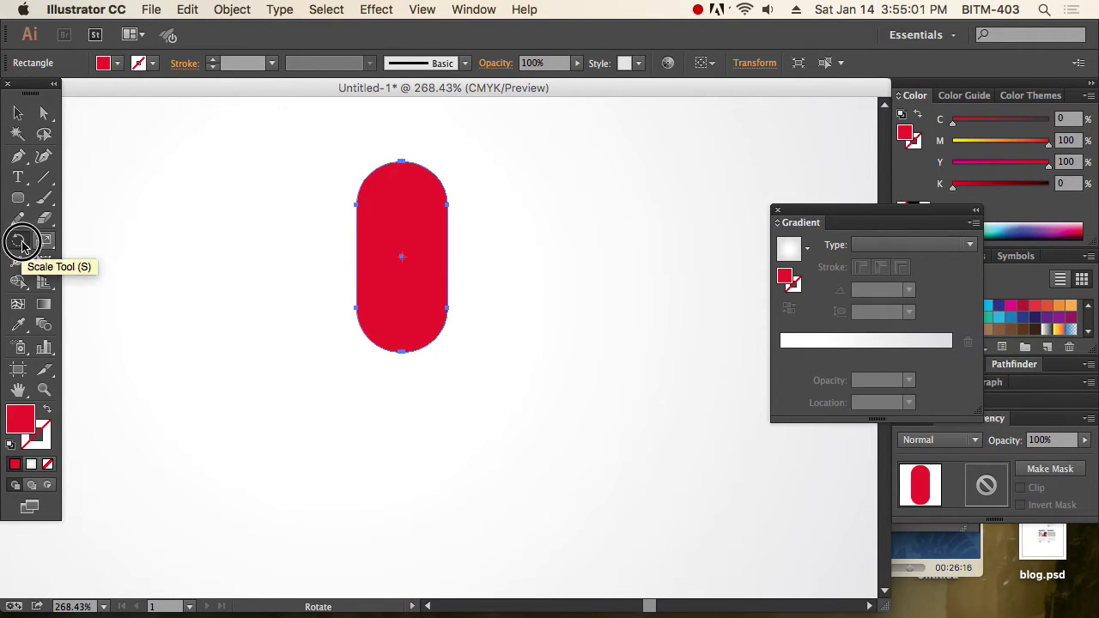
double_click(20, 243)
type("90")
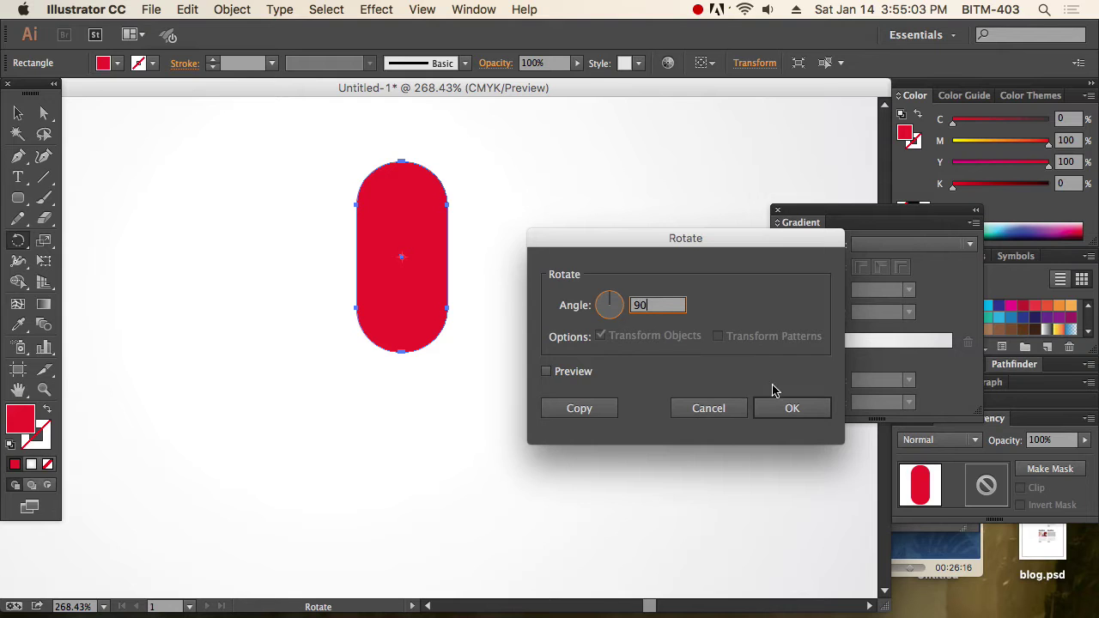
left_click(585, 375)
left_click(576, 409)
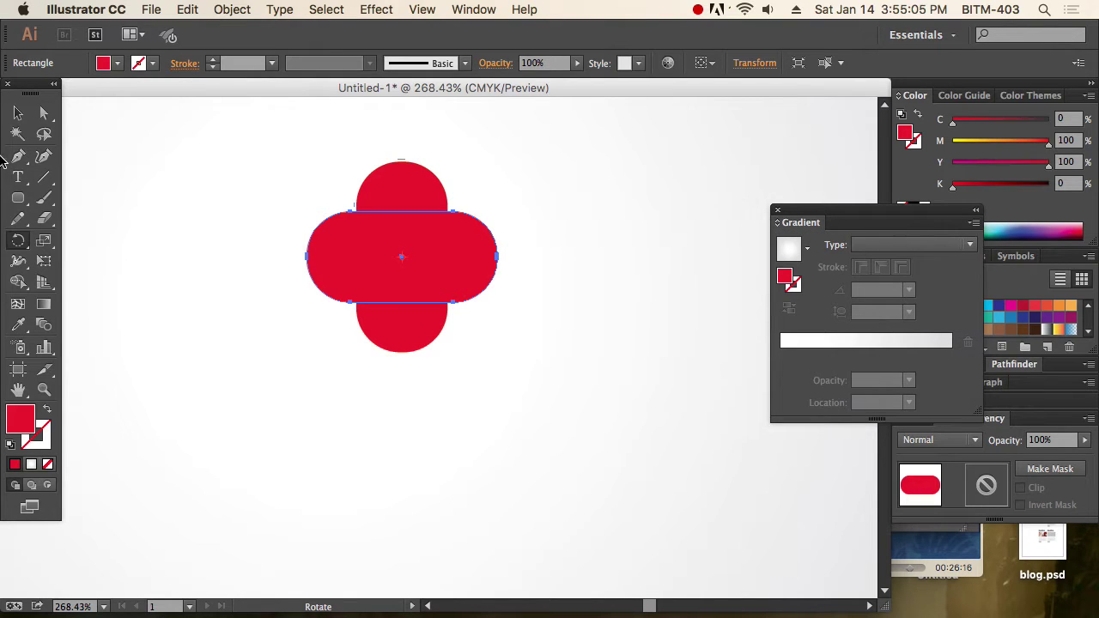
left_click(18, 113)
- In outline view, move the horizontal pill so its upper-left anchor meets the vertical pill's upper-left anchor, and select both shapes
key("super+y")
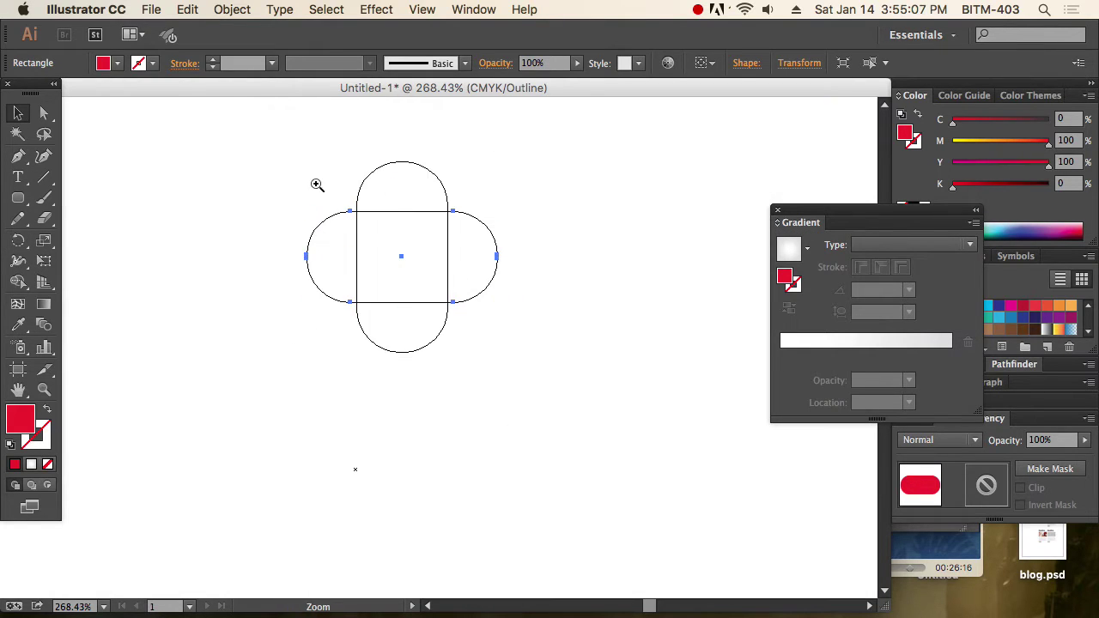
left_click_drag(317, 185, 429, 243)
left_click_drag(319, 332, 430, 328)
left_click(380, 316)
left_click(454, 367, "alt+super")
left_click(455, 367, "alt+super")
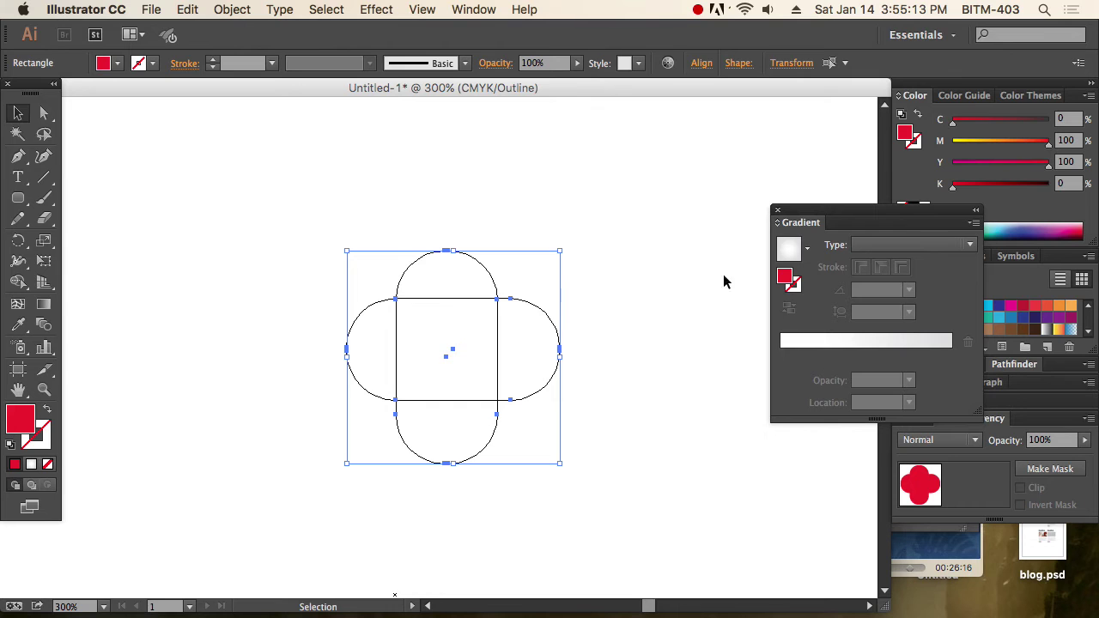
- Divide the two overlapping pill shapes with the Pathfinder Divide operation and ungroup the resulting pieces
left_click(474, 9)
scroll(567, 429, "down", 5)
mouse_move(607, 545)
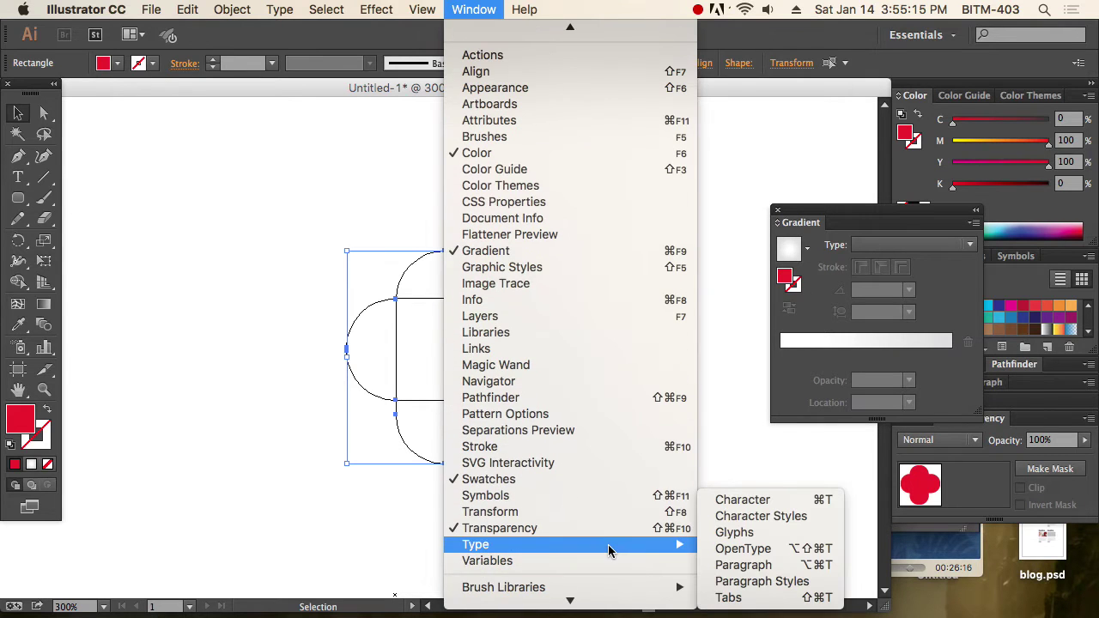
left_click(581, 398)
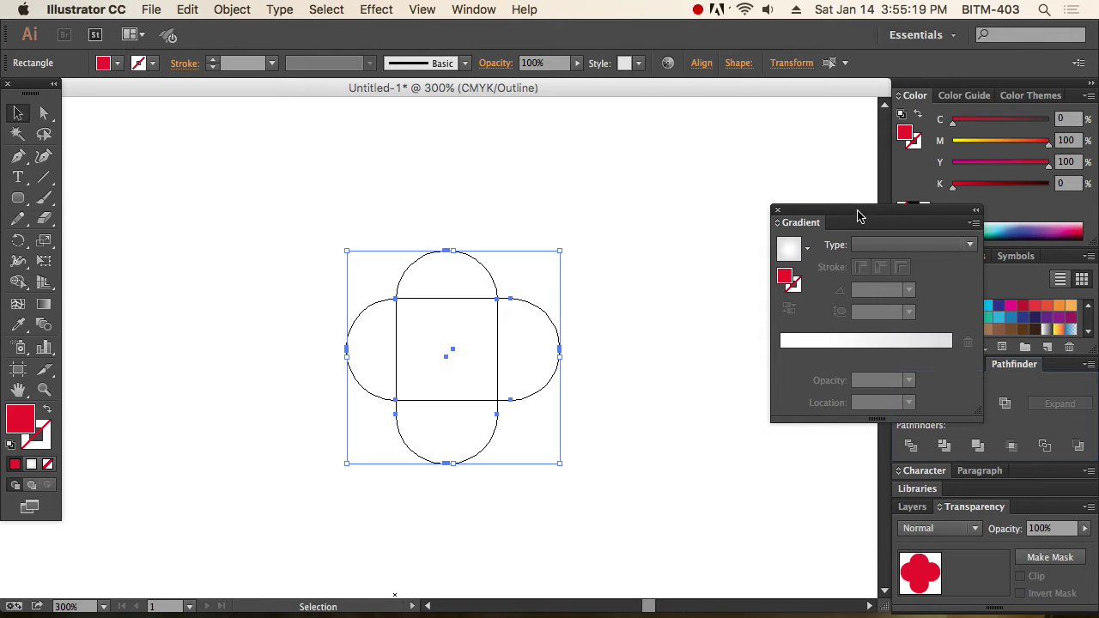
left_click_drag(858, 214, 743, 142)
left_click(911, 445)
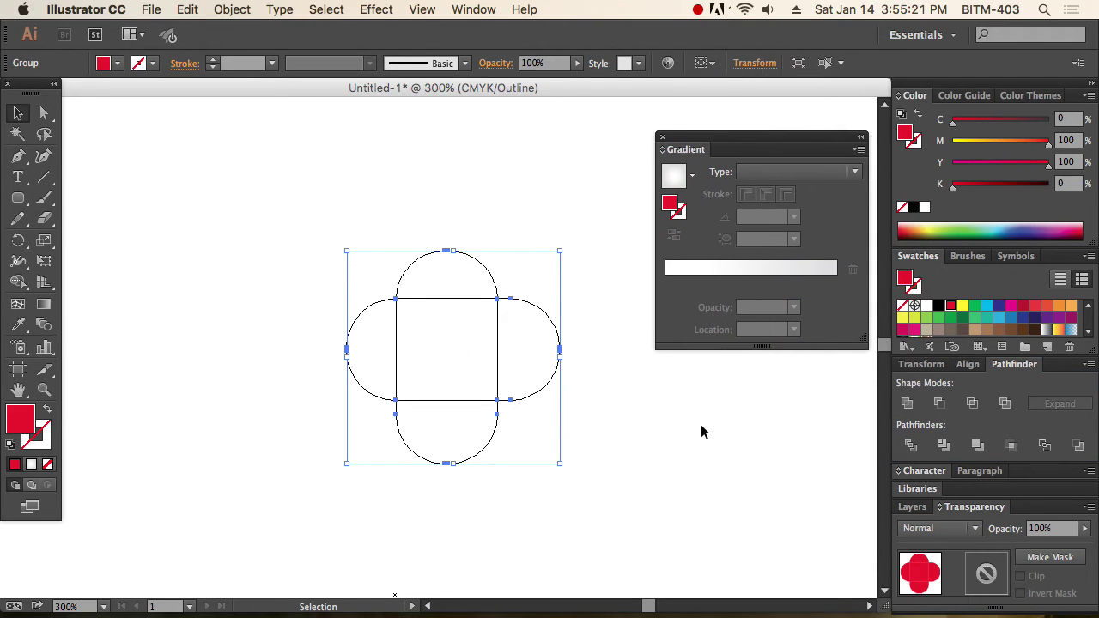
right_click(499, 343)
left_click(540, 441)
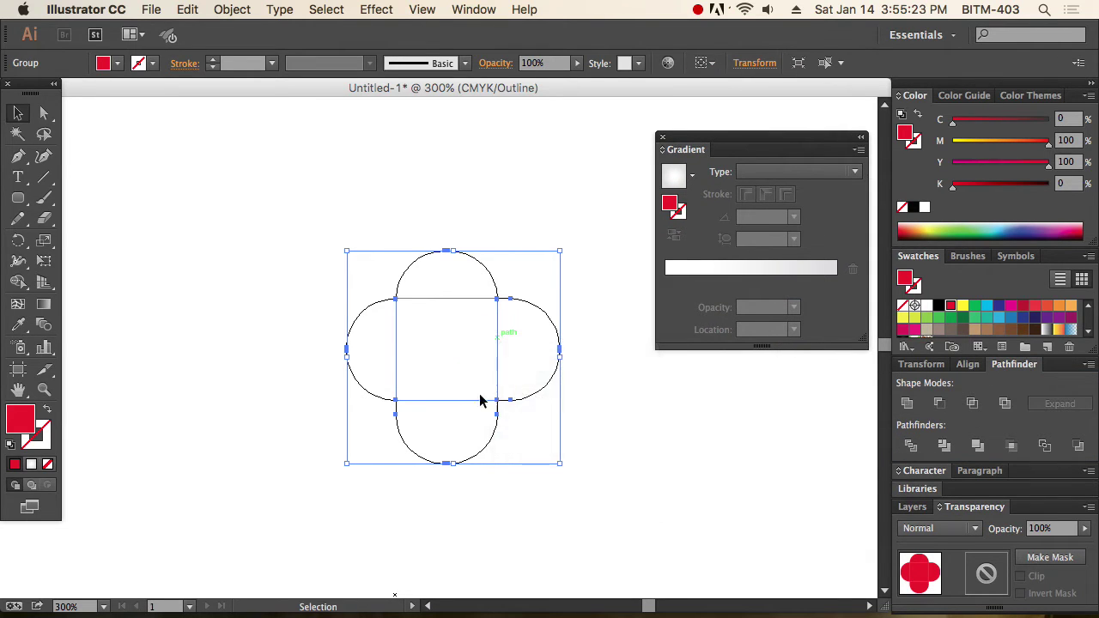
- Rotate the divided pieces about 45° clockwise so the central square stands on its corner, and deselect them
left_click(18, 242)
left_click_drag(561, 324, 530, 413)
left_click(18, 113)
left_click(652, 442)
- Select the two lower lobes of the emblem and return from outline view to the normal preview with pixel preview off
left_click_drag(376, 465, 412, 434)
key("super+y")
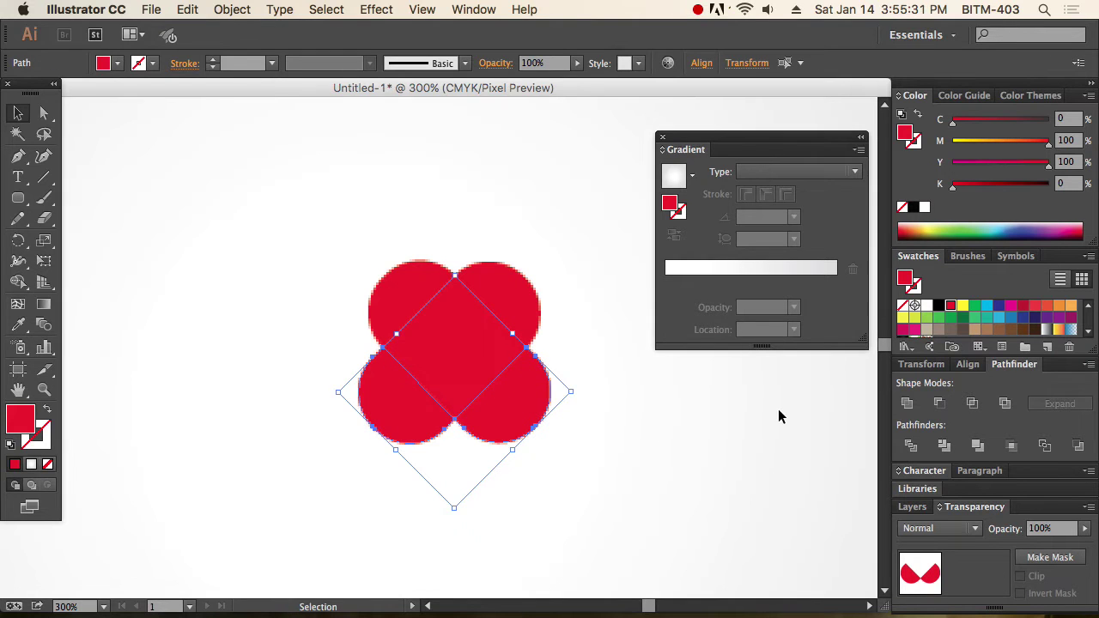
left_click(380, 17)
left_click(466, 89)
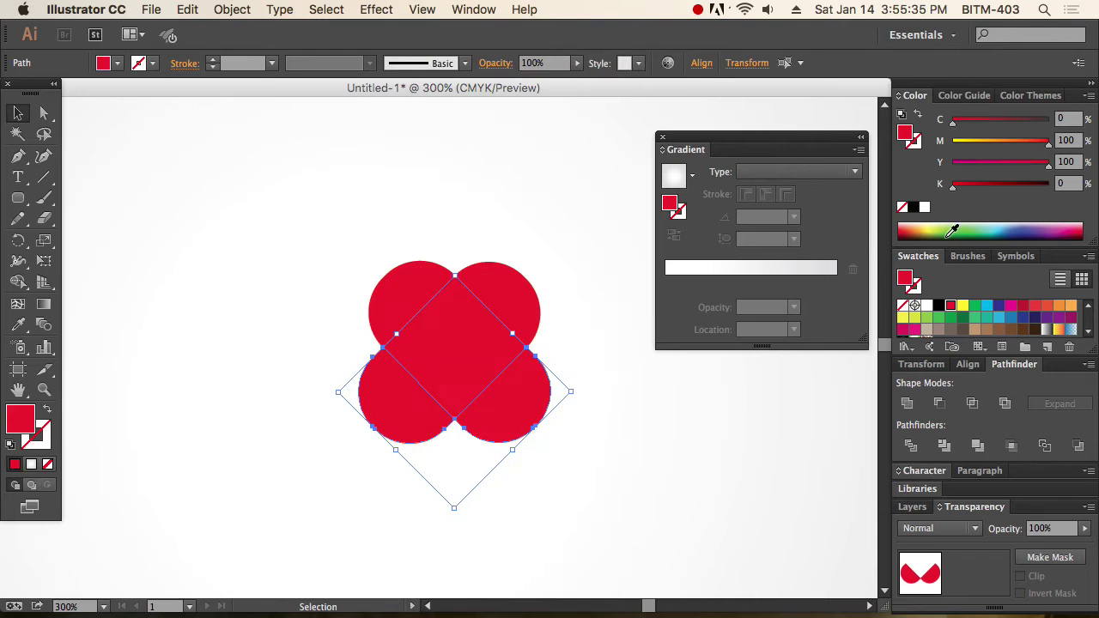
- Fill the two lower lobes with yellow-orange, using 30% magenta and 100% yellow, and deselect them
mouse_move(1043, 167)
left_mouse_down()
mouse_move(1018, 167)
mouse_move(1033, 151)
mouse_move(1016, 174)
mouse_move(1051, 164)
left_mouse_up()
left_click_drag(981, 141, 997, 142)
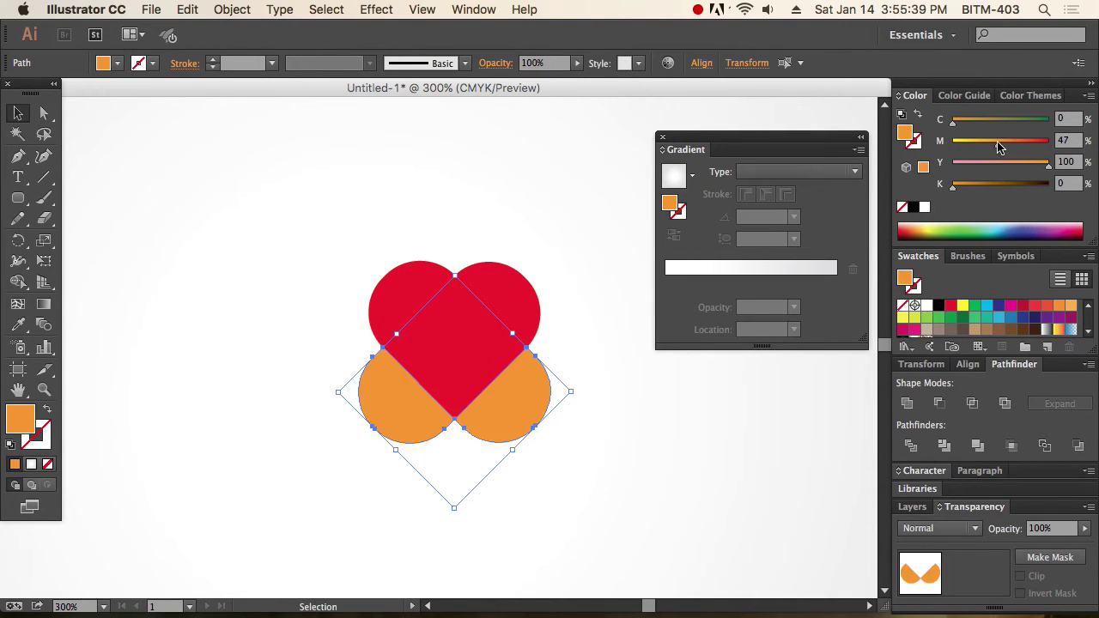
left_click(1070, 143)
type("30")
key("Return")
left_click(631, 470)
key("super+1")
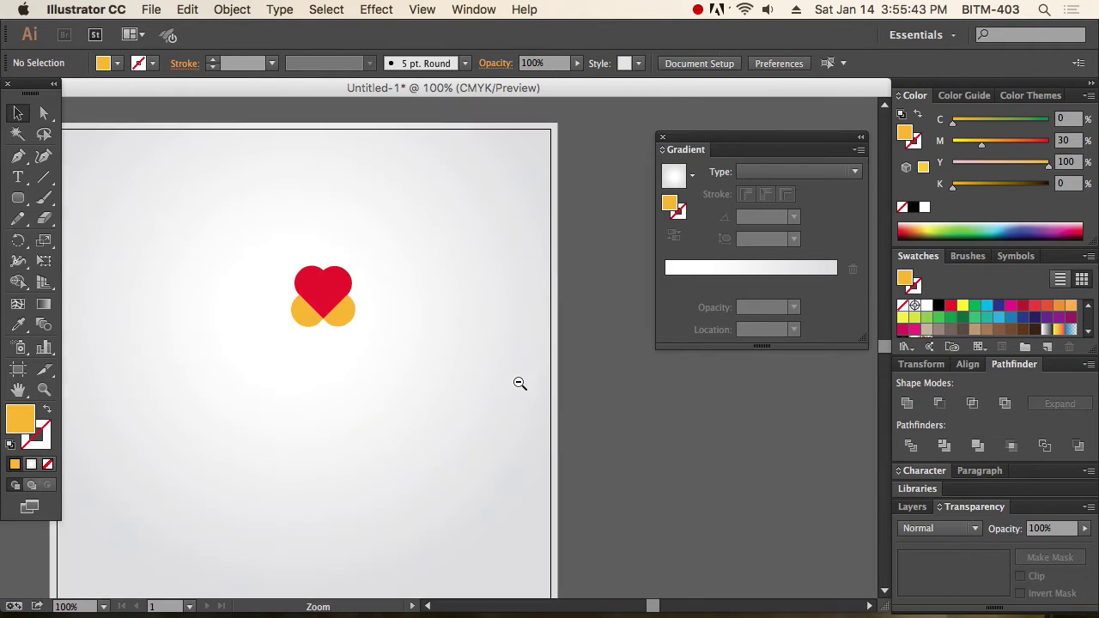
- Add the text "heart foundation" below the emblem
left_click_drag(518, 382, 413, 331)
left_click_drag(315, 256, 503, 377)
left_click_drag(398, 312, 371, 382)
left_click(515, 479)
left_click_drag(312, 343, 497, 458)
key("t")
left_click(348, 427)
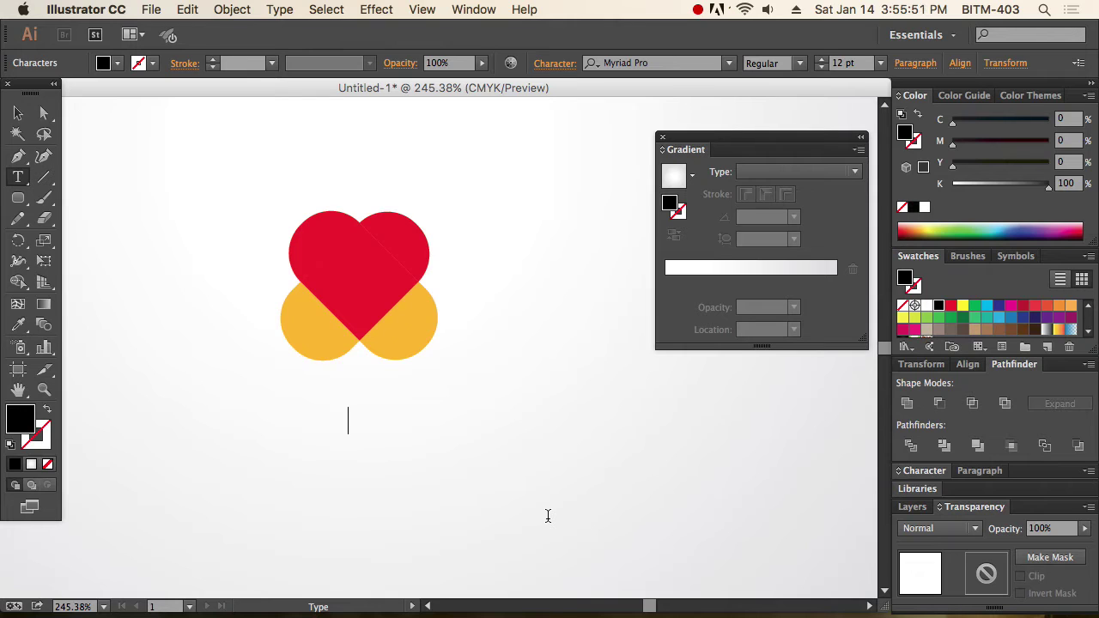
type("heart")
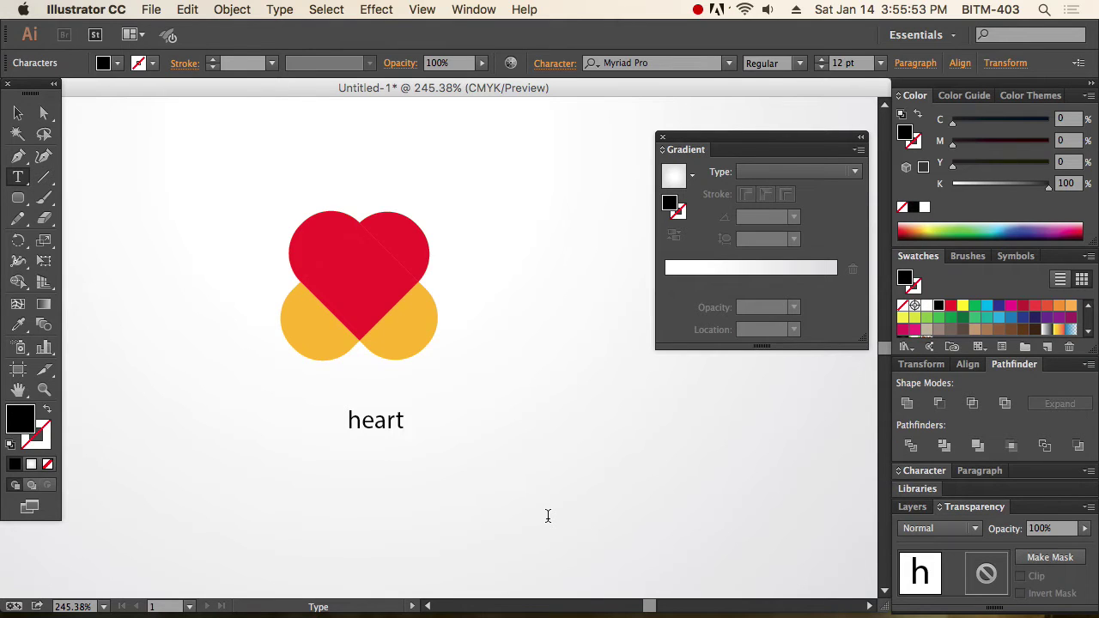
type(" foundation")
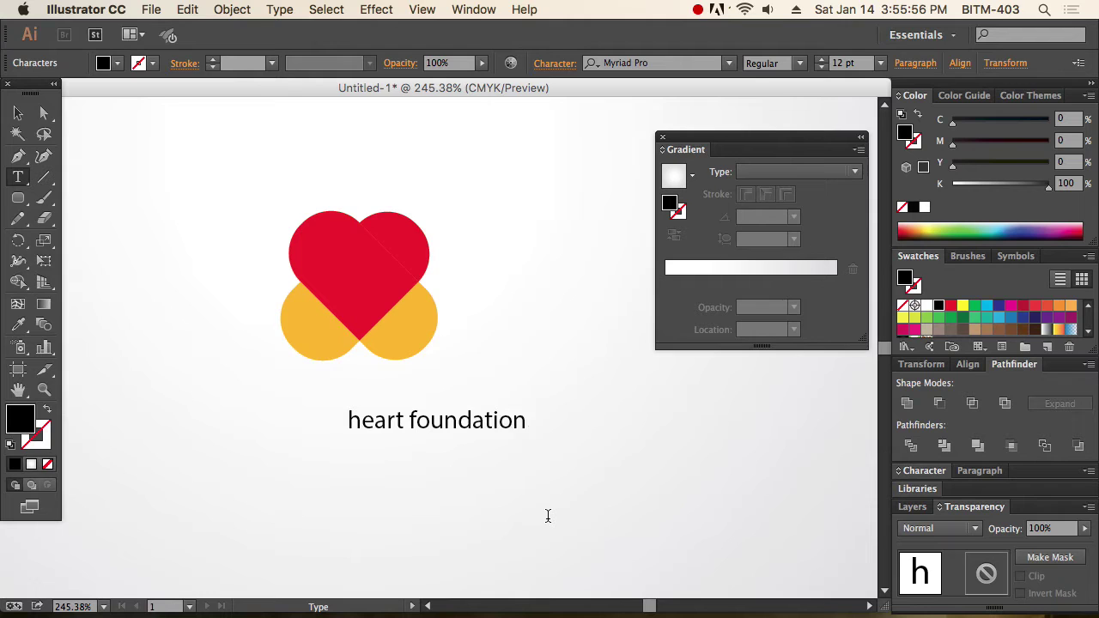
- Format the whole "heart foundation" caption as all caps
key("super+a")
key("super+y")
key("super+t")
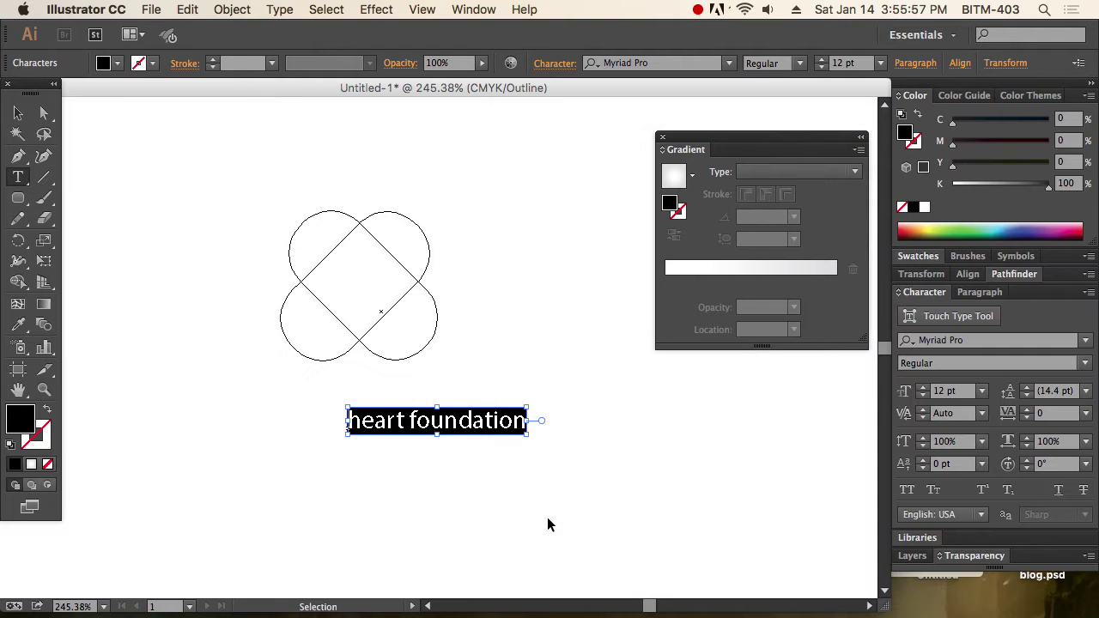
key("super+y")
key("super+t")
key("super+h")
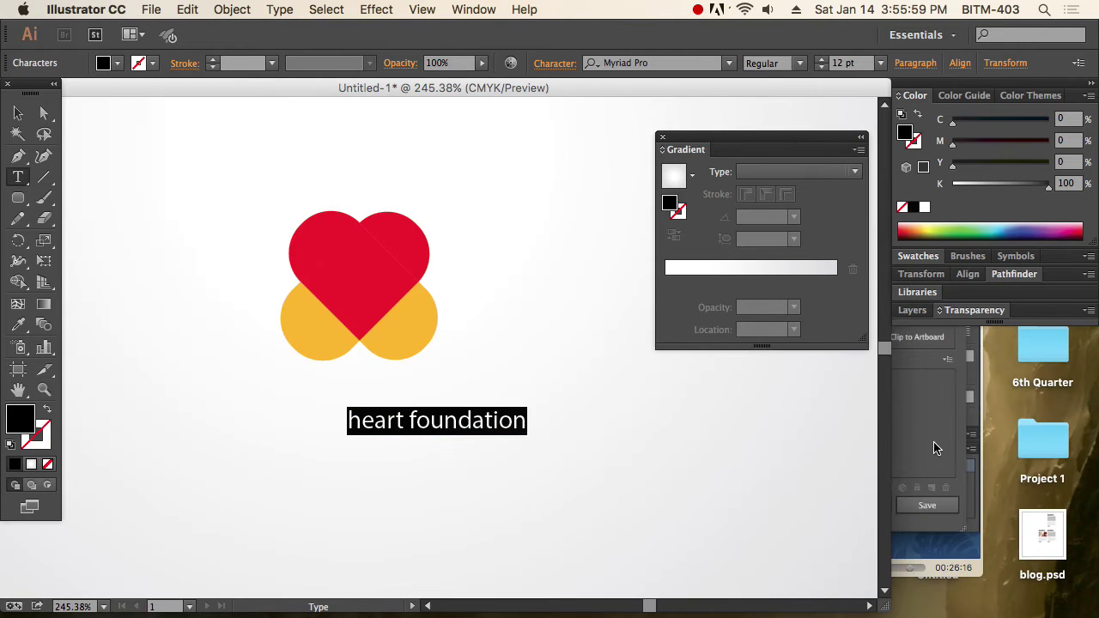
key("super+t")
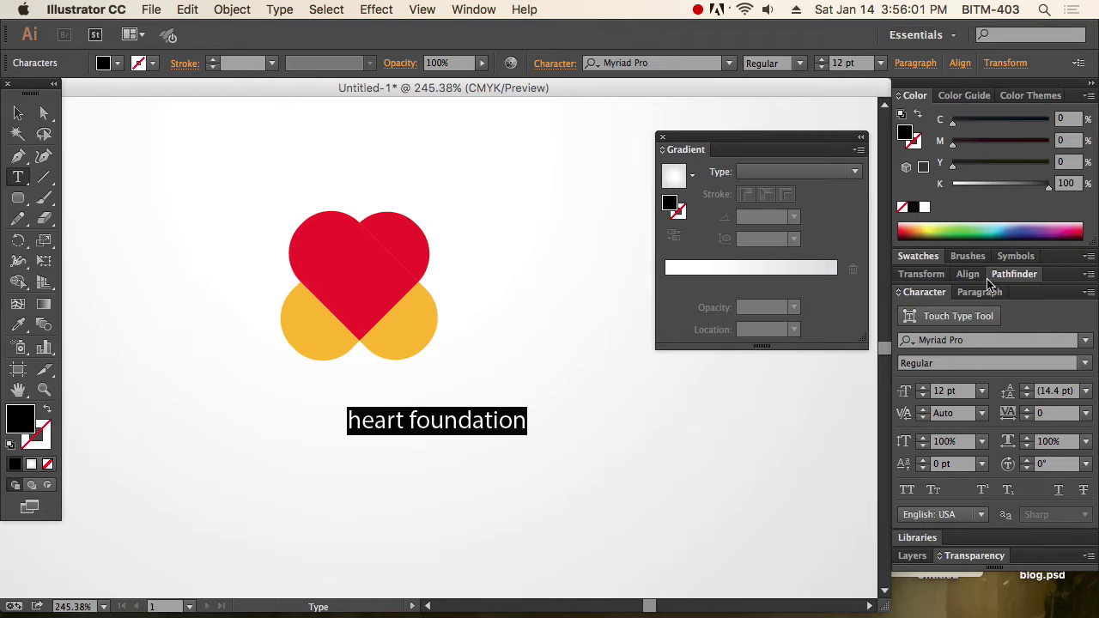
left_click(907, 490)
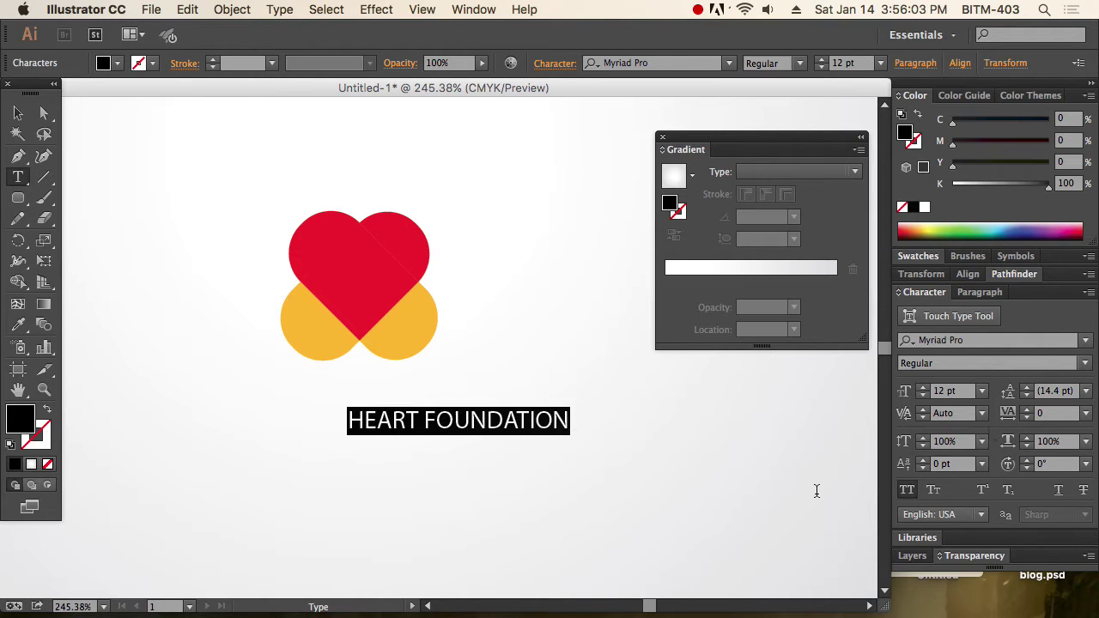
- Change the caption's font to Oswald Bold
left_click(681, 61)
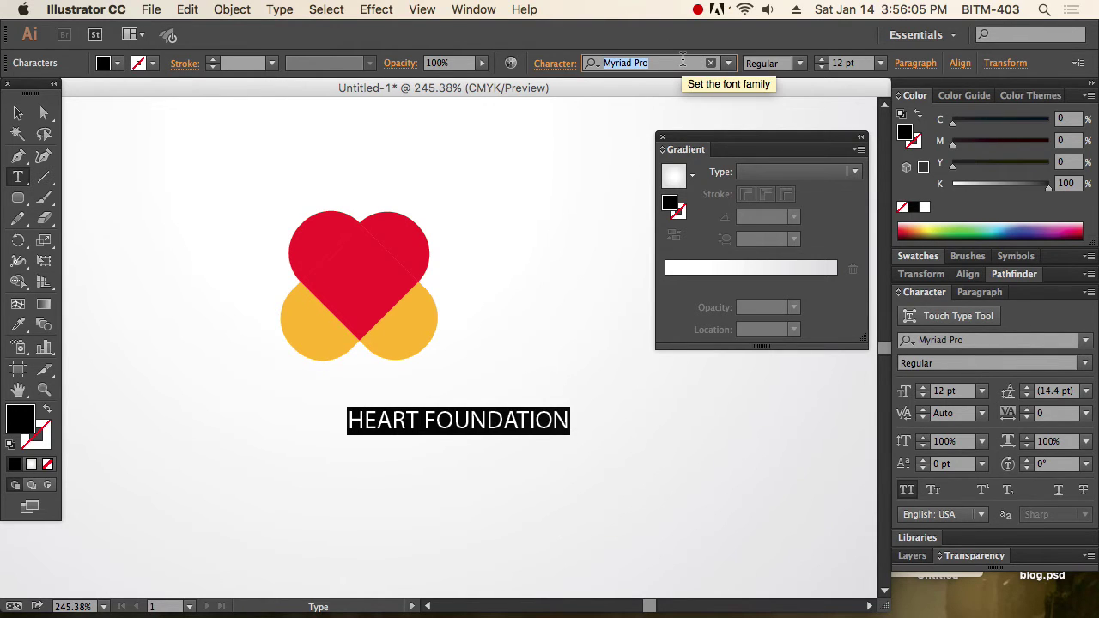
type("osw")
key("Down")
key("Down")
key("Return")
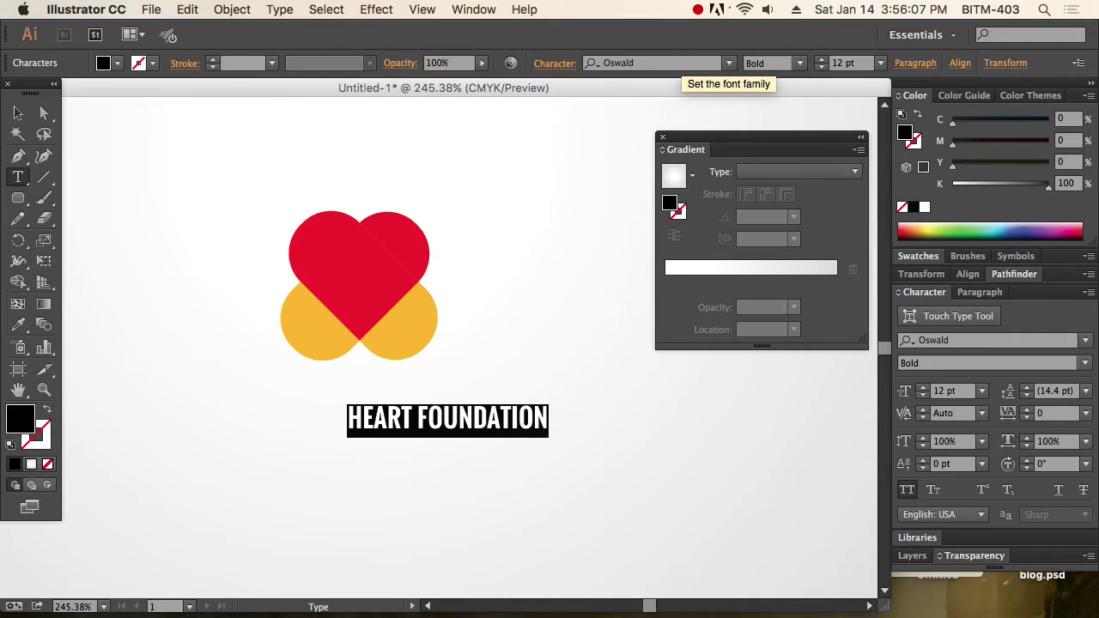
- Move the caption beneath the emblem and scale it up to about 21 pt, roughly centered under the heart
left_click(15, 118)
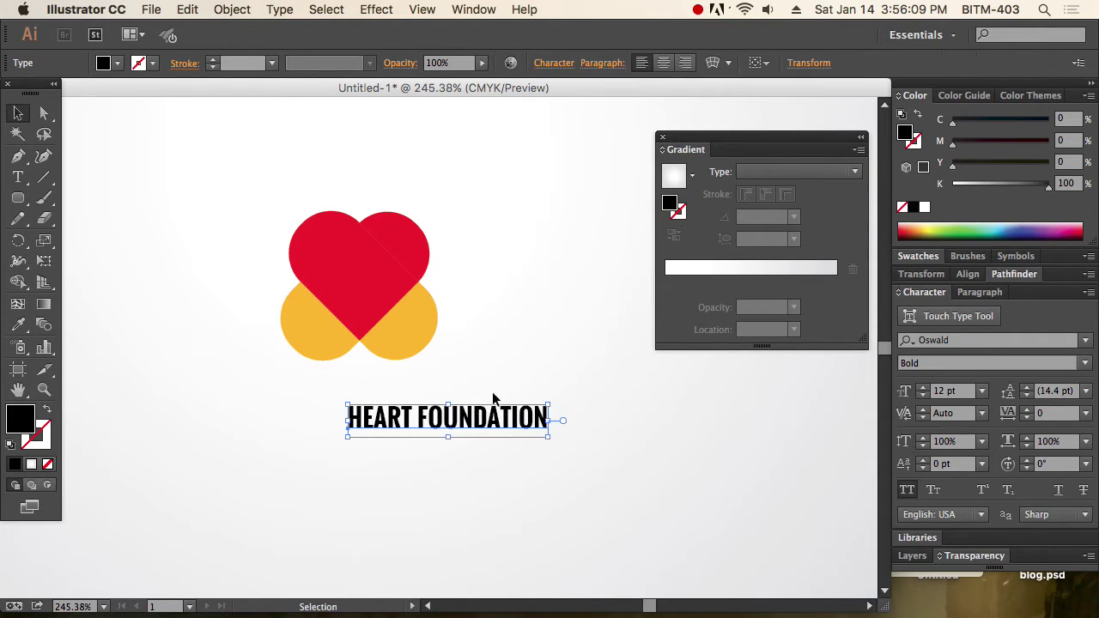
left_click_drag(472, 416, 386, 401)
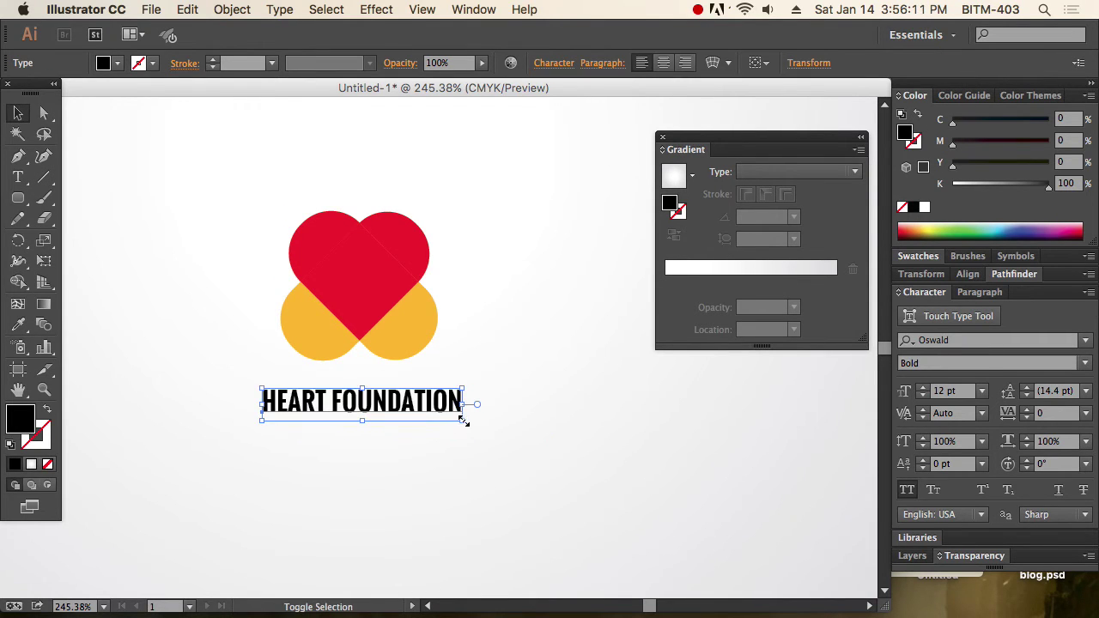
left_click_drag(463, 420, 539, 434)
mouse_move(417, 411)
left_mouse_down()
mouse_move(417, 398)
mouse_move(414, 411)
left_mouse_up()
- Change the word FOUNDATION to the Light style of Oswald
key("t")
left_click(405, 404)
left_click_drag(311, 402, 539, 415)
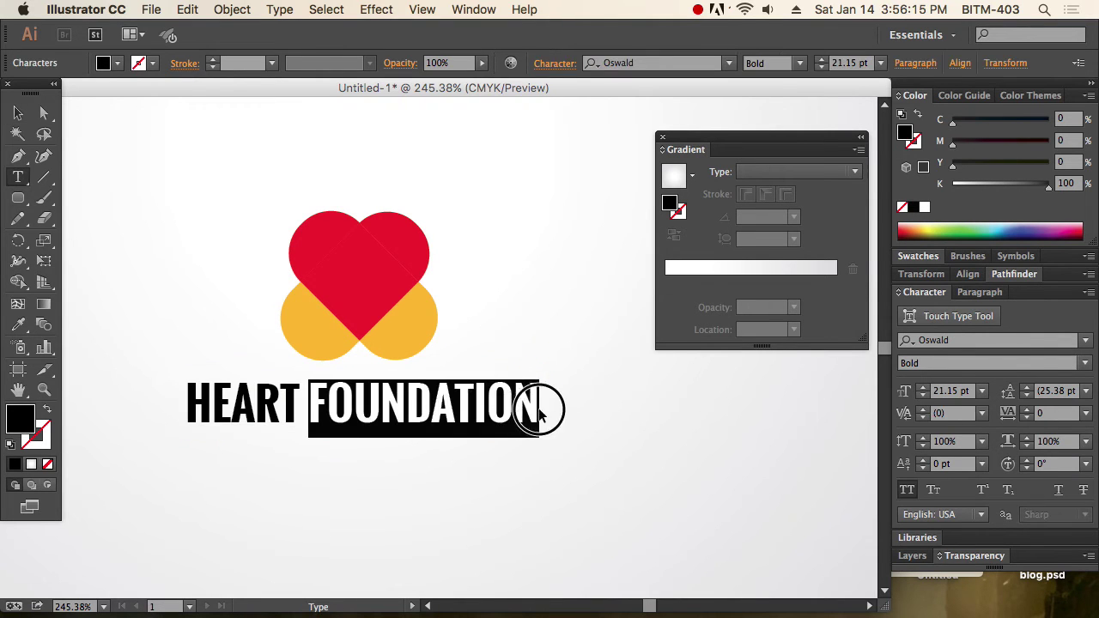
left_click(800, 63)
left_click(788, 83)
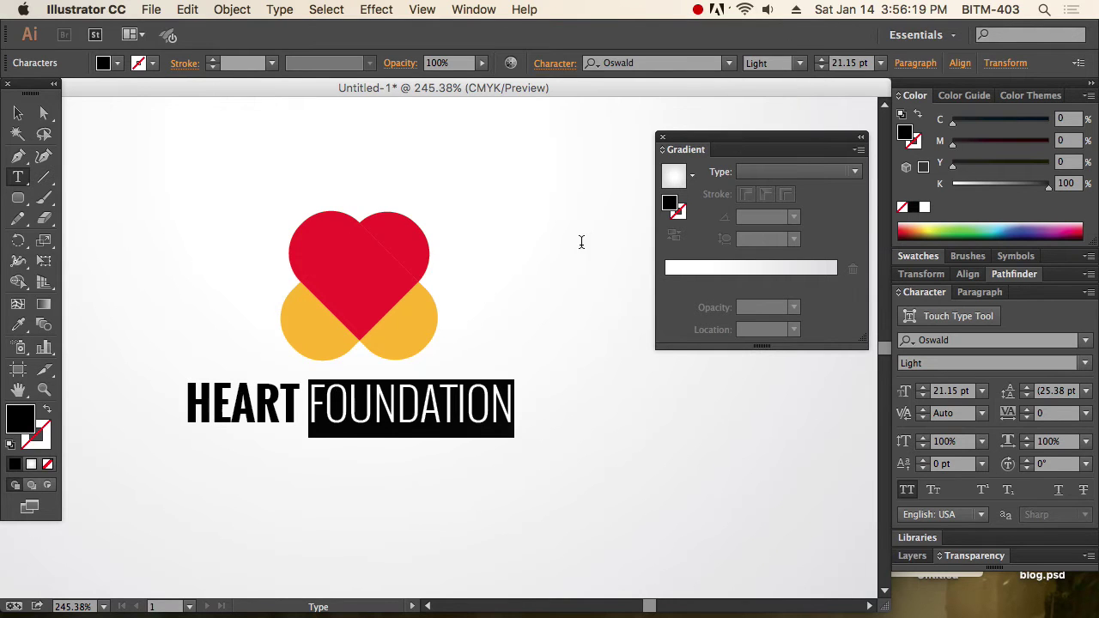
- Color the word HEART red, about 5% cyan, 100% magenta, 100% yellow and 1% black
left_click_drag(298, 402, 152, 387)
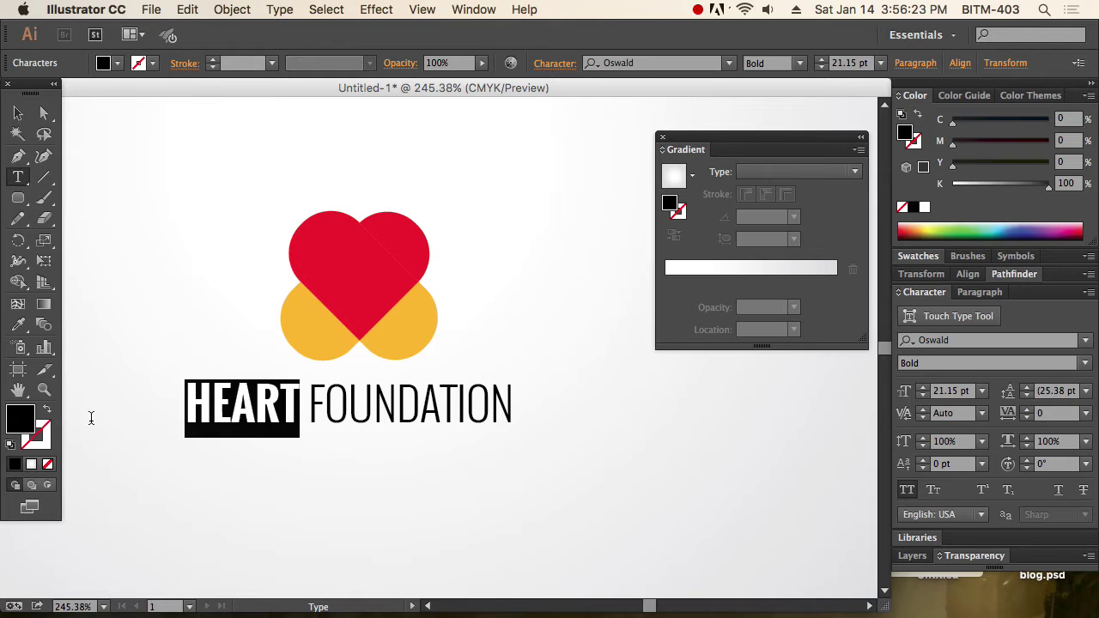
double_click(19, 418)
mouse_move(742, 221)
left_mouse_down()
mouse_move(743, 203)
mouse_move(820, 174)
mouse_move(817, 160)
mouse_move(768, 159)
mouse_move(770, 182)
left_mouse_up()
left_click(965, 165)
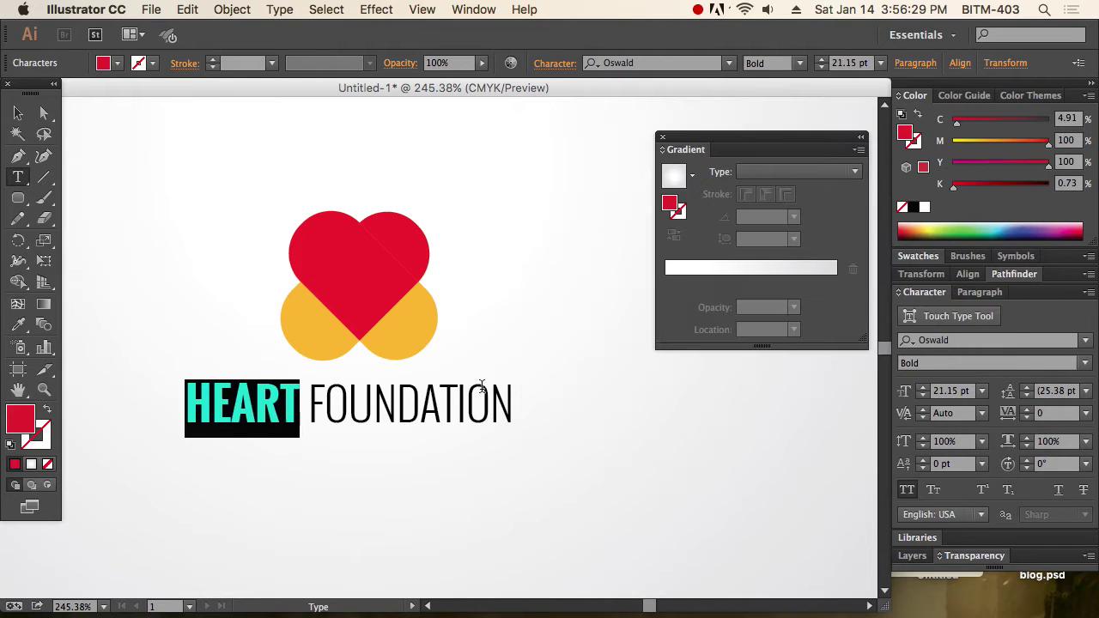
- Color the word FOUNDATION dark gray, 5e5e5e
left_click(441, 410)
left_click_drag(314, 400, 627, 405)
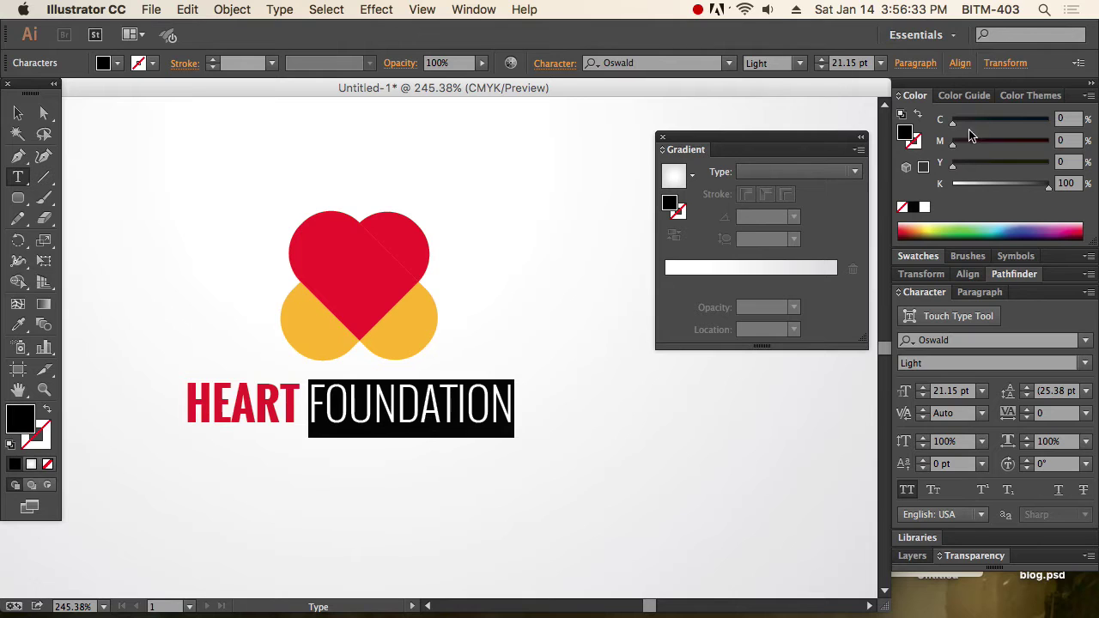
double_click(22, 421)
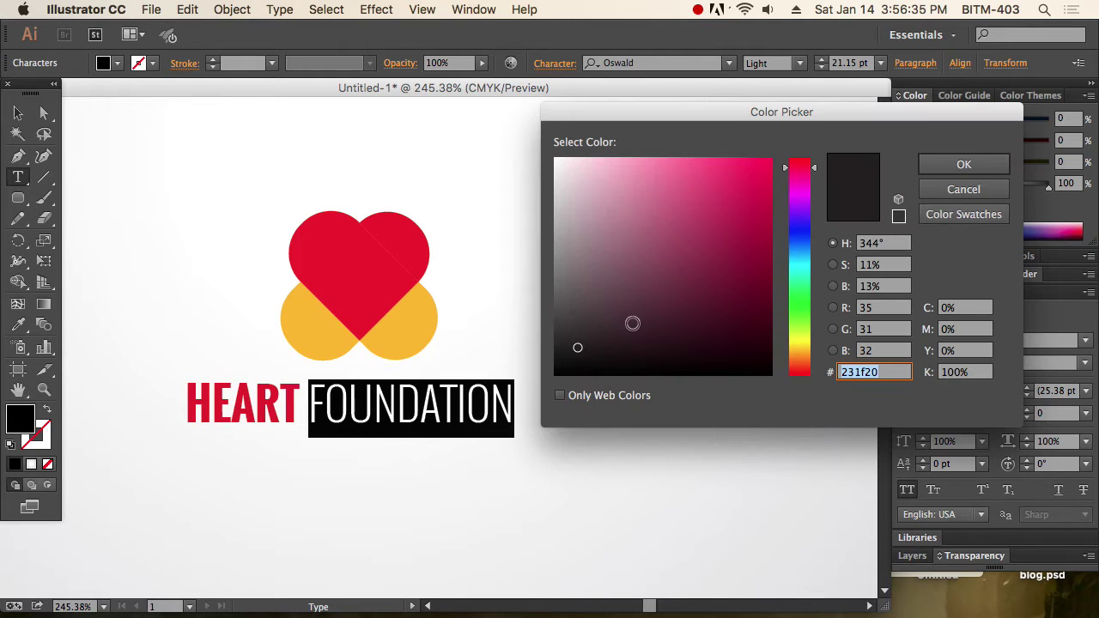
mouse_move(577, 347)
left_mouse_down()
mouse_move(545, 287)
mouse_move(550, 297)
left_mouse_up()
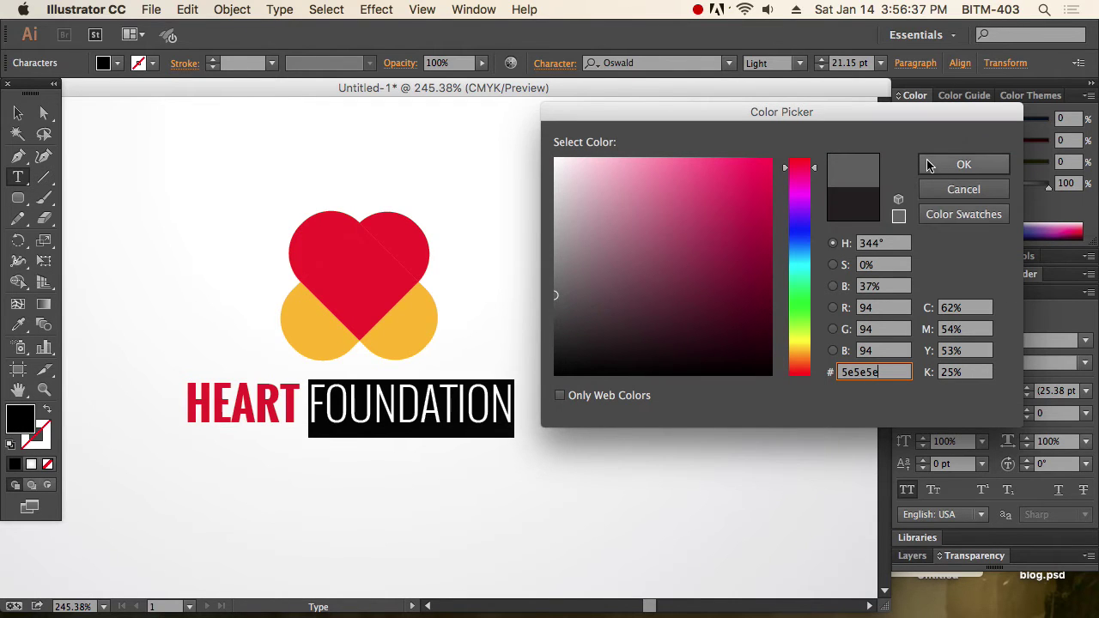
left_click(929, 165)
- Group the emblem's pieces and align the emblem and caption by their horizontal centers
left_click(18, 113)
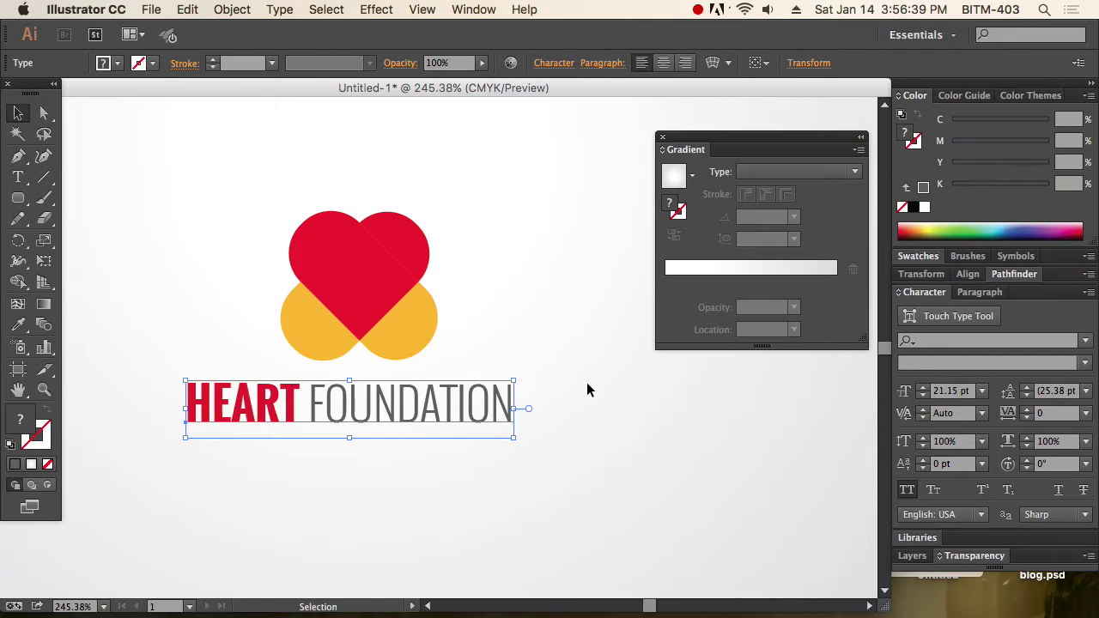
left_click(586, 387)
left_click_drag(344, 422, 351, 421)
left_click(289, 236)
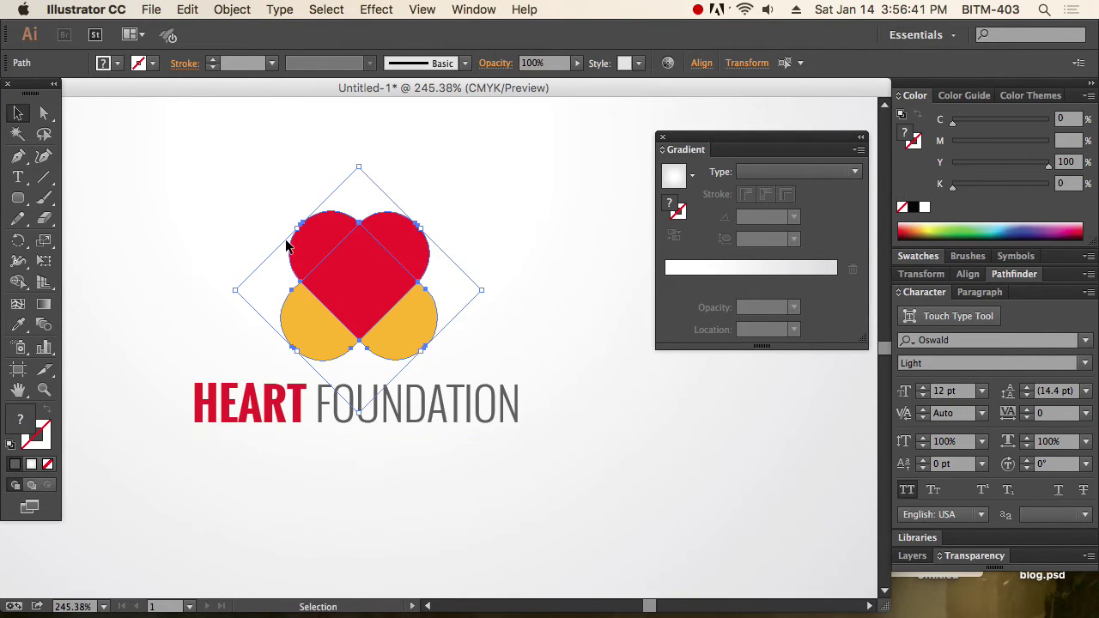
left_click(440, 314)
left_click(329, 262)
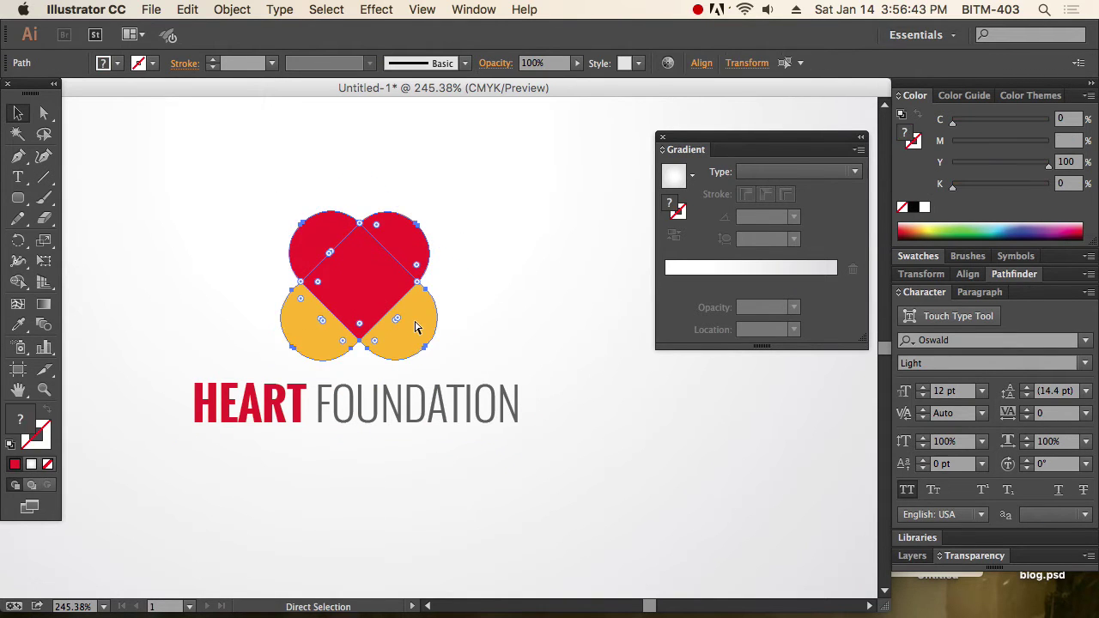
left_click_drag(476, 483, 333, 215)
left_click(604, 63)
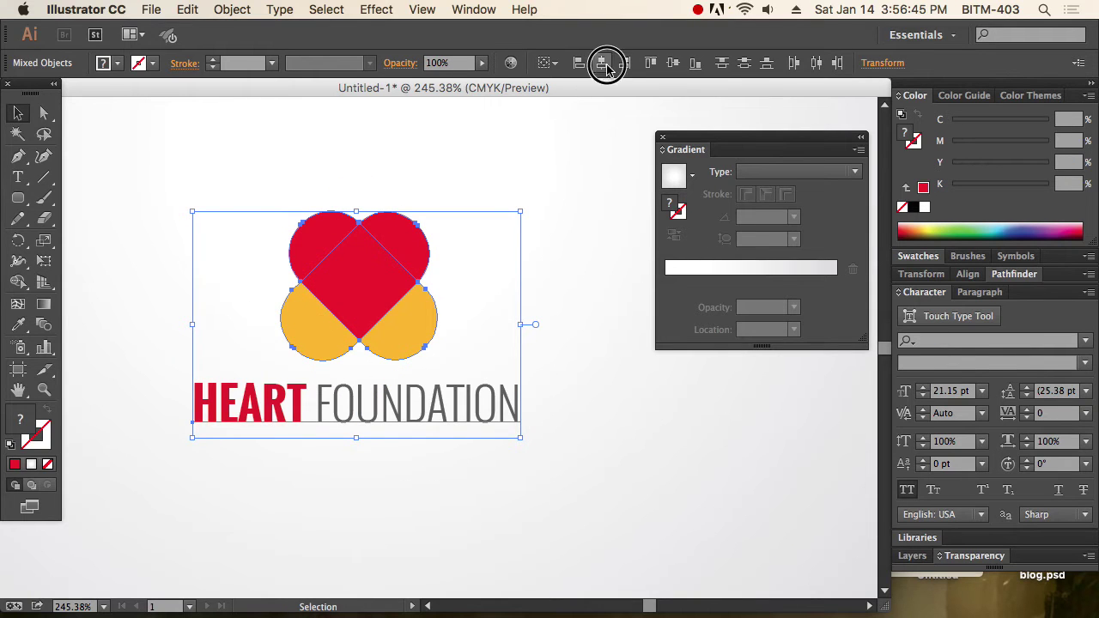
- Group the emblem and the caption together into one logo
left_click(543, 480)
left_click_drag(522, 468, 351, 289)
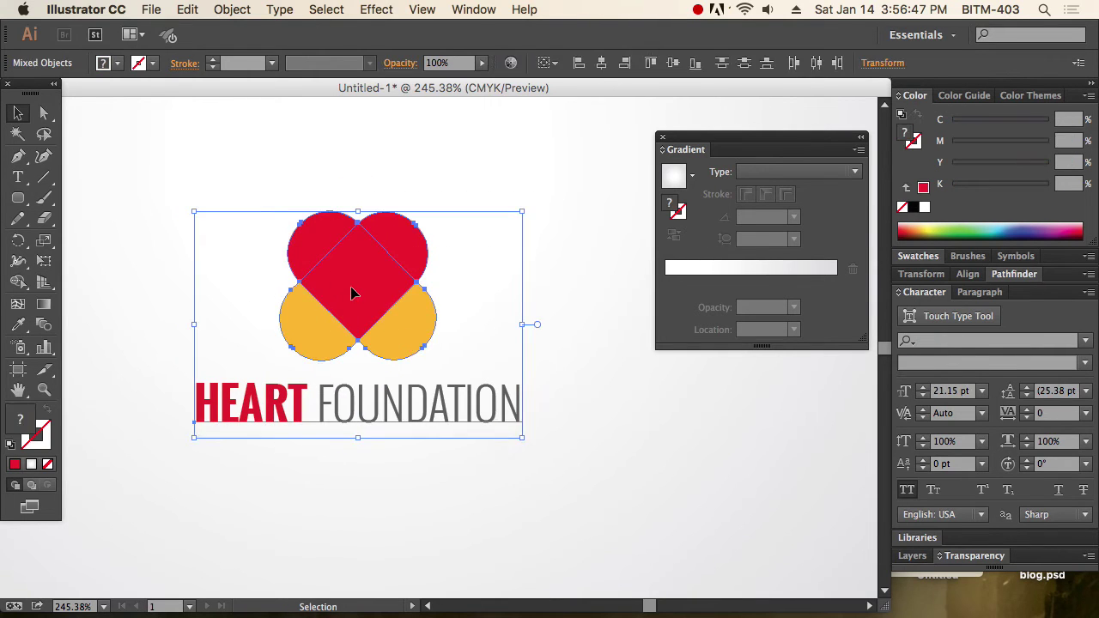
key("super+g")
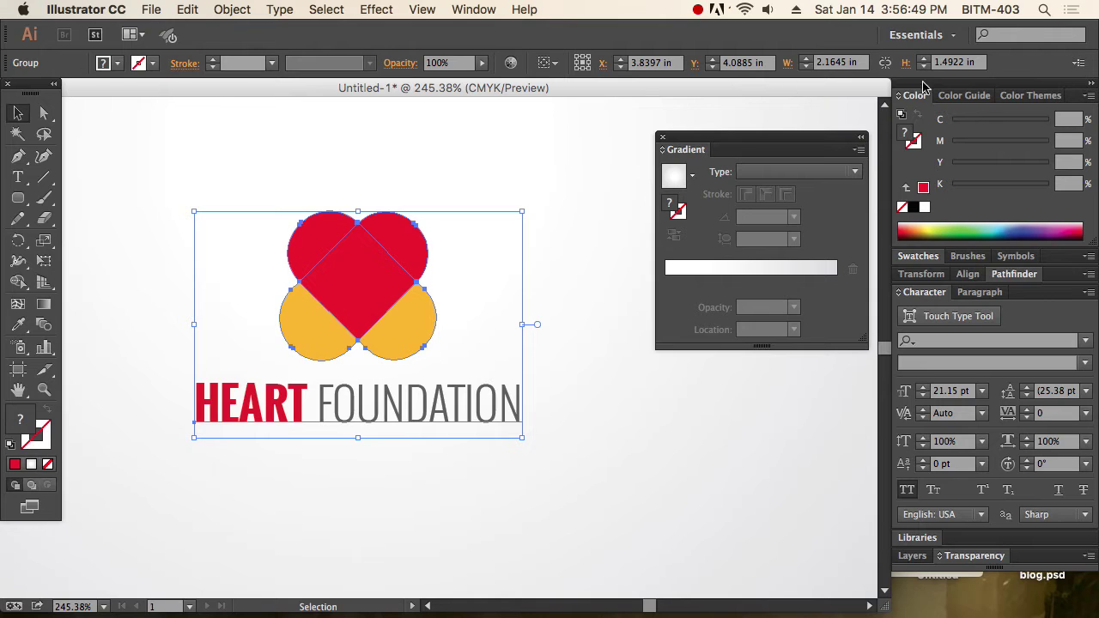
- Align the logo group to the artboard, centering it both horizontally and vertically
left_click(477, 9)
left_click(513, 235)
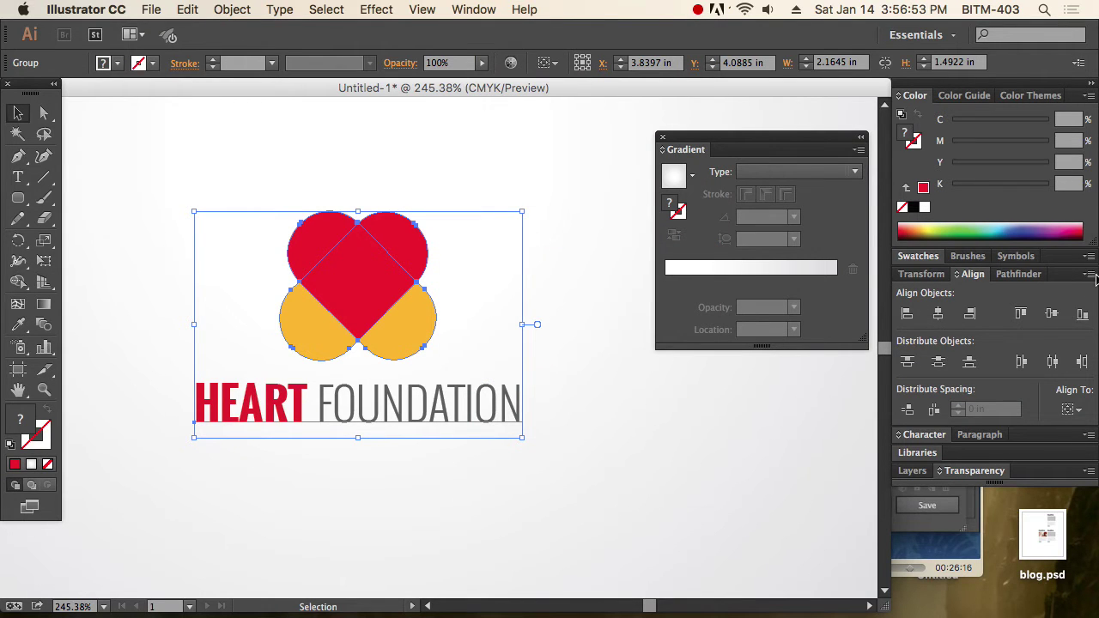
left_click(1080, 411)
left_click(1030, 467)
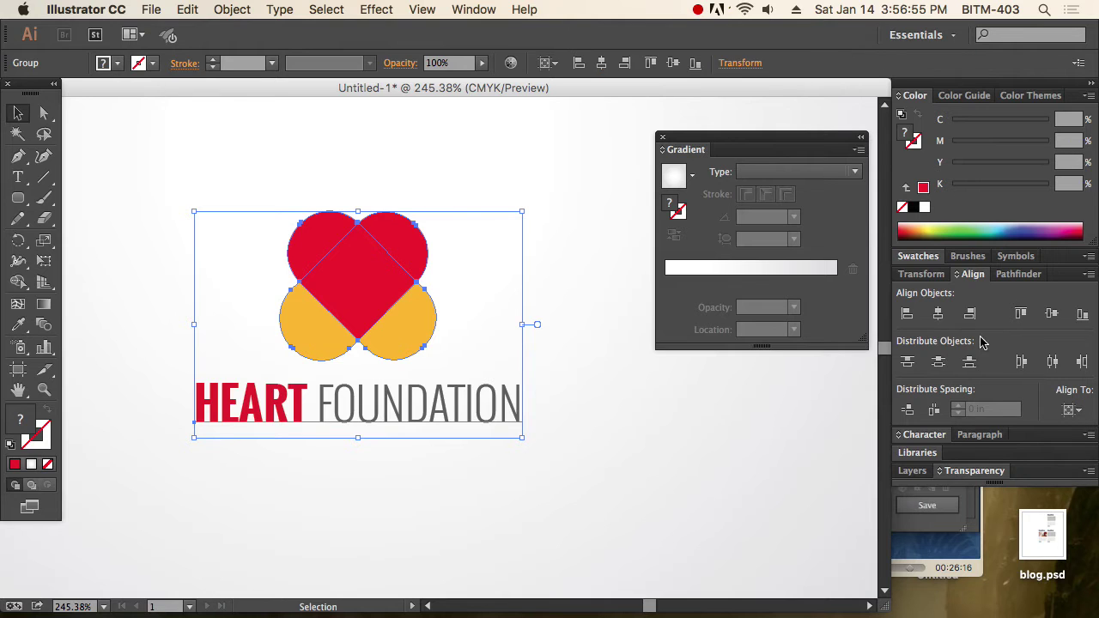
left_click(938, 313)
left_click(1053, 315)
left_click(675, 437)
key("super+minus")
key("super+minus")
key("super+minus")
key("super+minus")
key("super+minus")
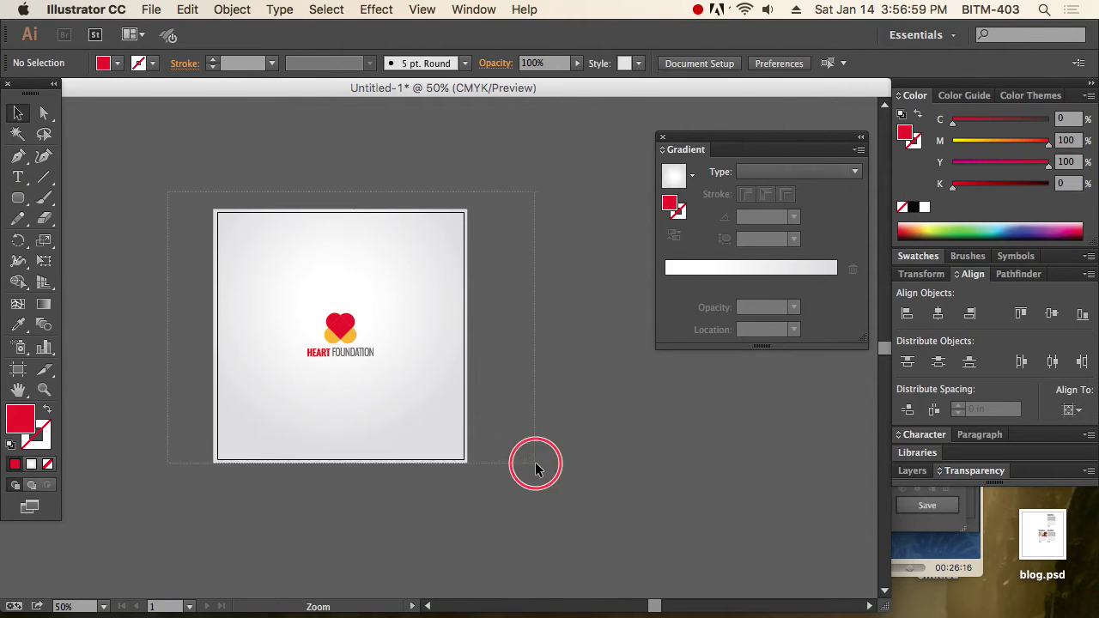
- Try to enlarge the logo group about its center until it nearly spans the artboard's width, and undo the enlargement
key("super+0")
left_click(455, 382)
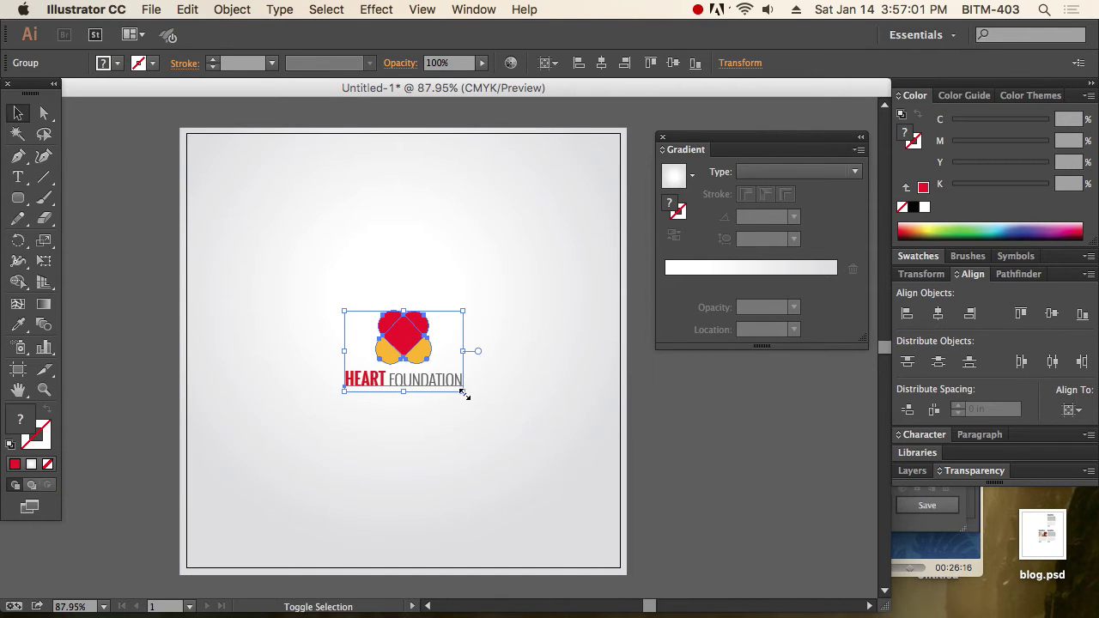
left_click_drag(471, 393, 616, 510)
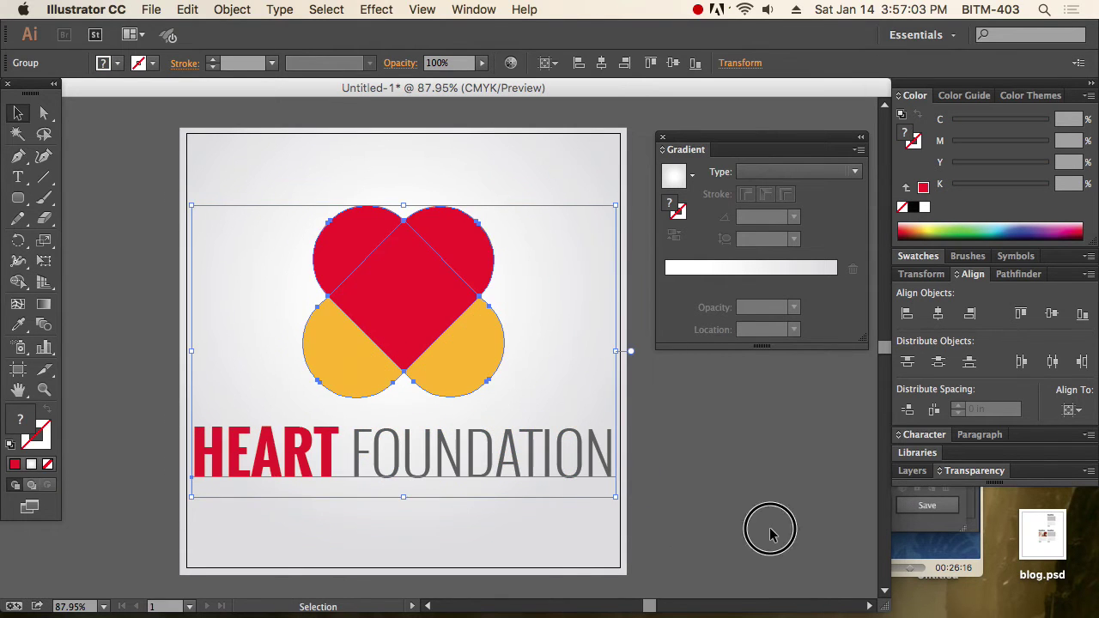
left_click(768, 531)
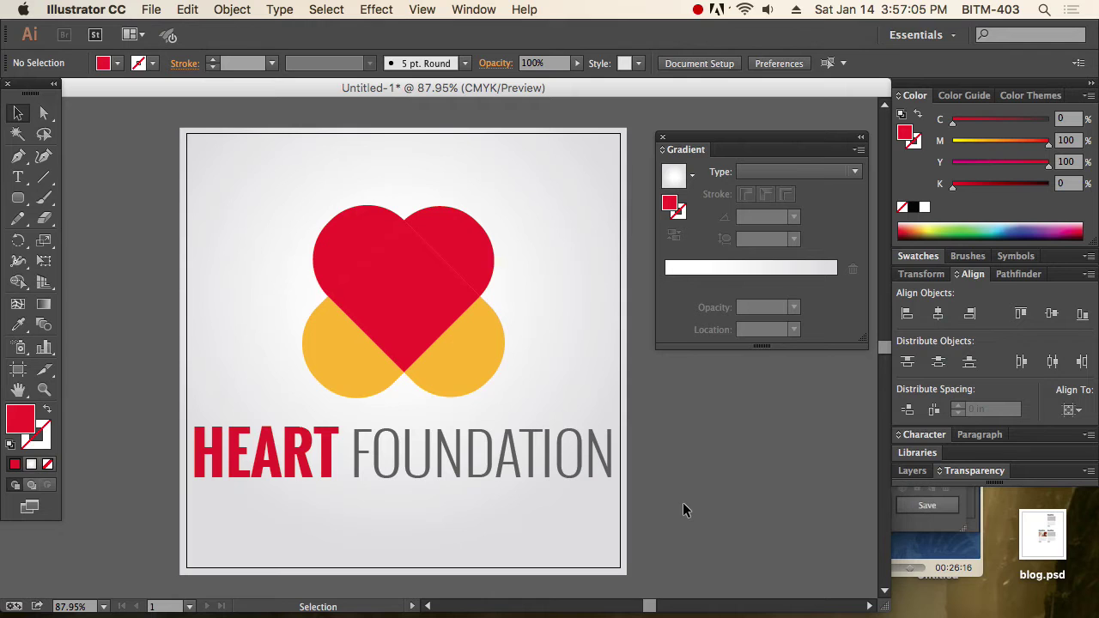
key("super+z")
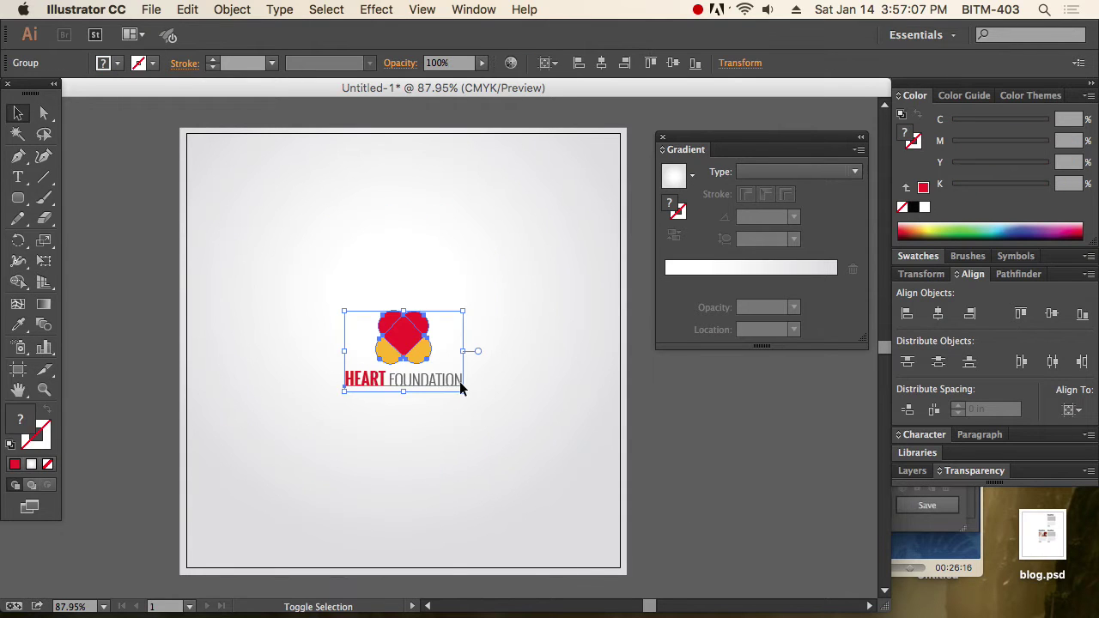
- Enlarge the logo group proportionally about its center to roughly half of the artboard's width
left_click_drag(464, 391, 510, 429)
left_click(691, 461)
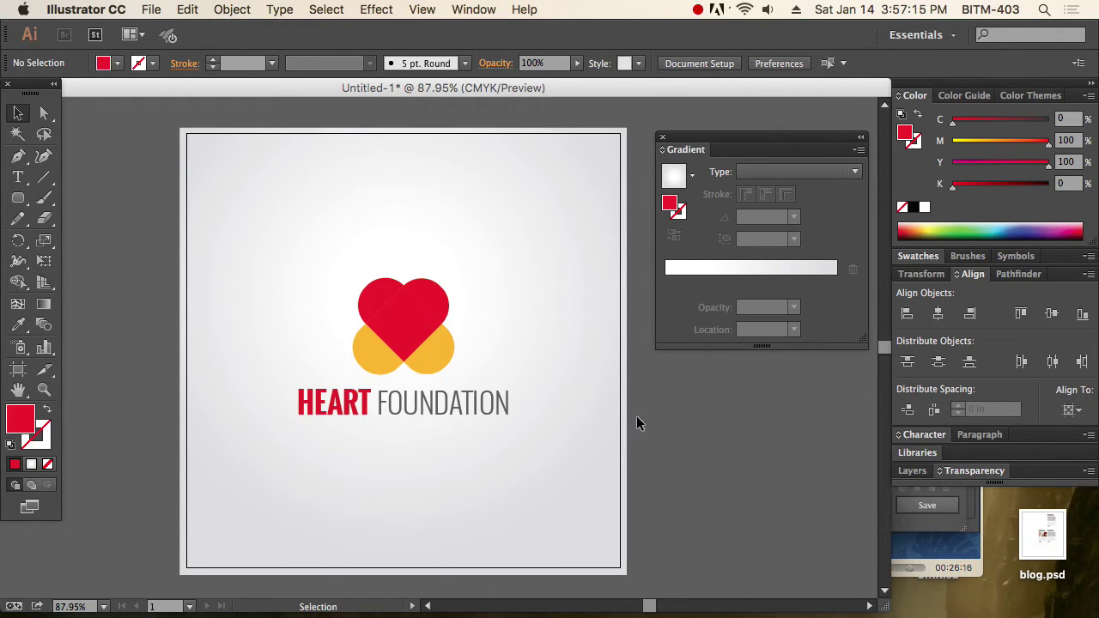
- Try the logo group at a much smaller size and at a much larger size, scaling it proportionally about its center
key("z")
left_click(542, 403, "alt")
left_click_drag(199, 171, 574, 444)
key("v")
left_click(456, 375)
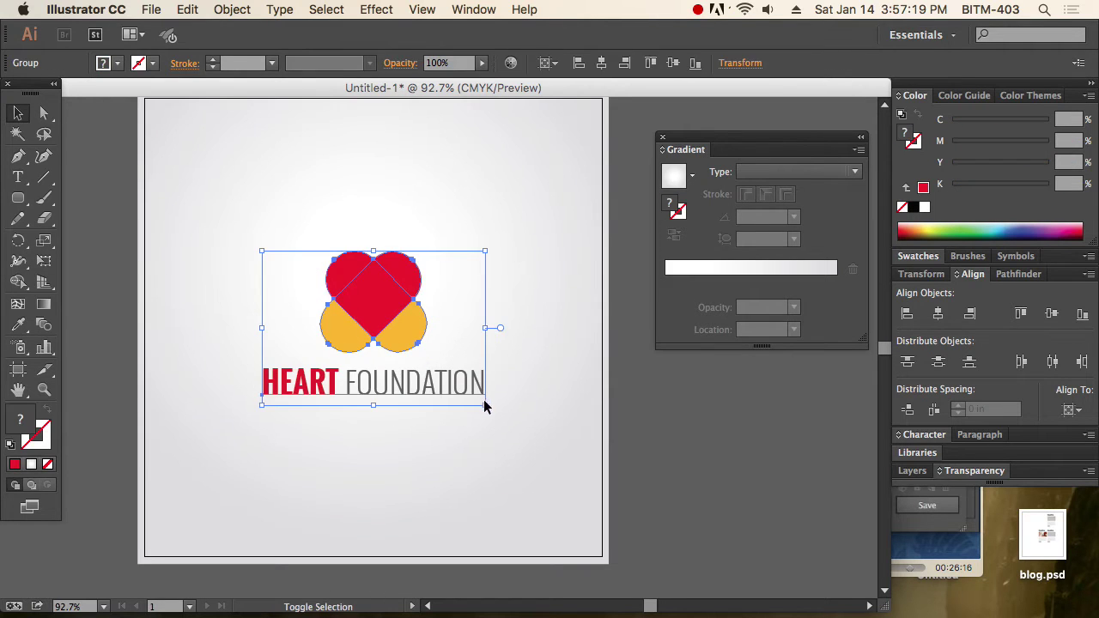
left_click_drag(484, 404, 424, 361)
left_click(578, 442)
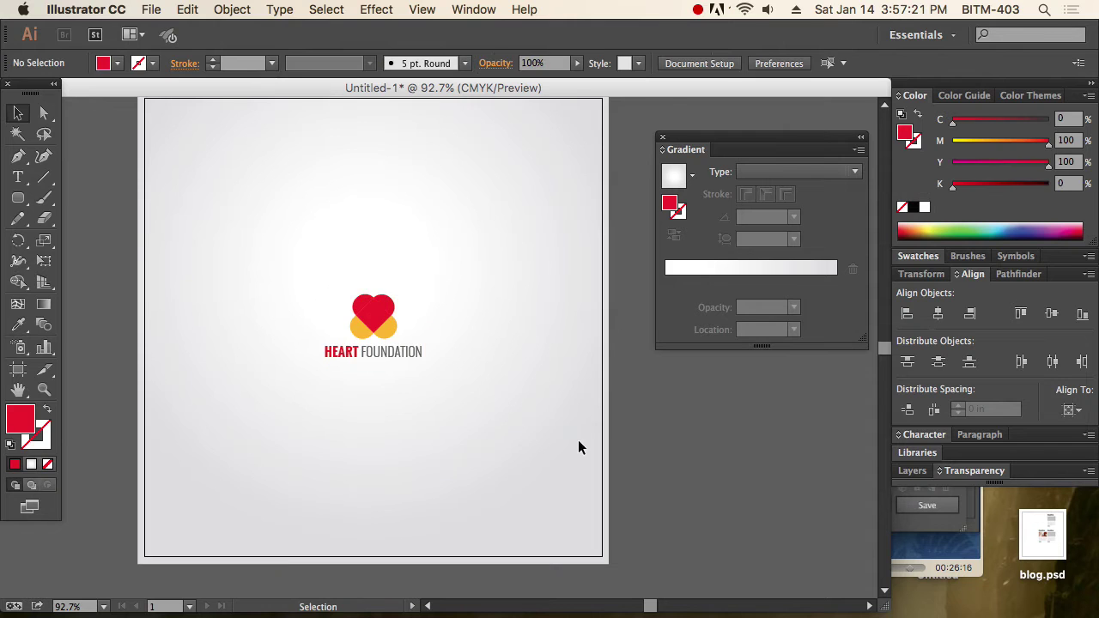
left_click_drag(550, 419, 550, 449)
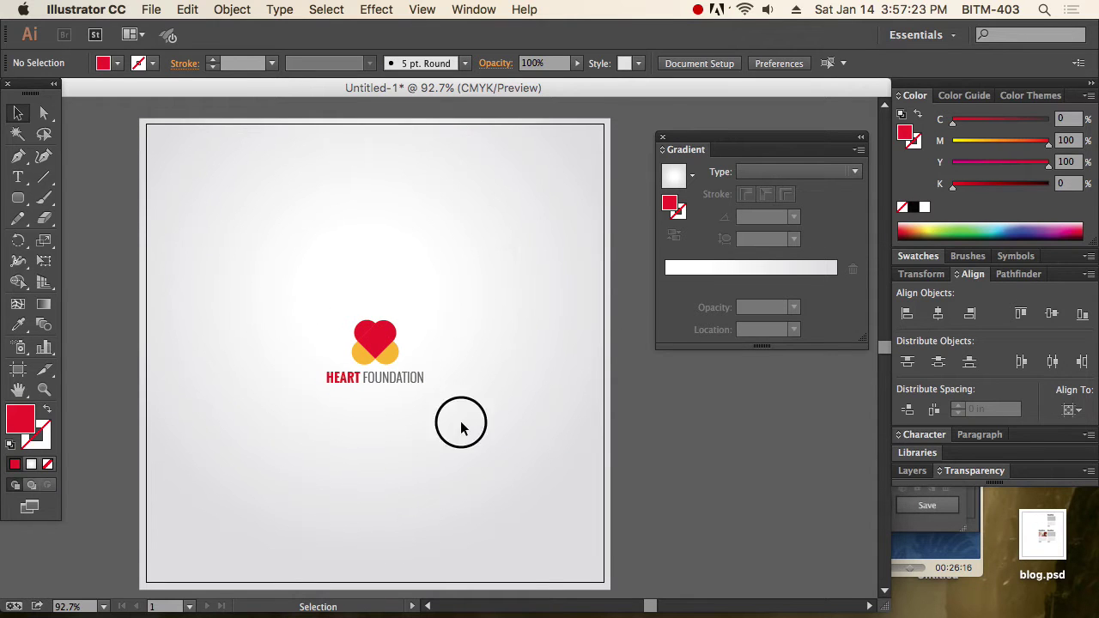
left_click_drag(461, 421, 538, 479)
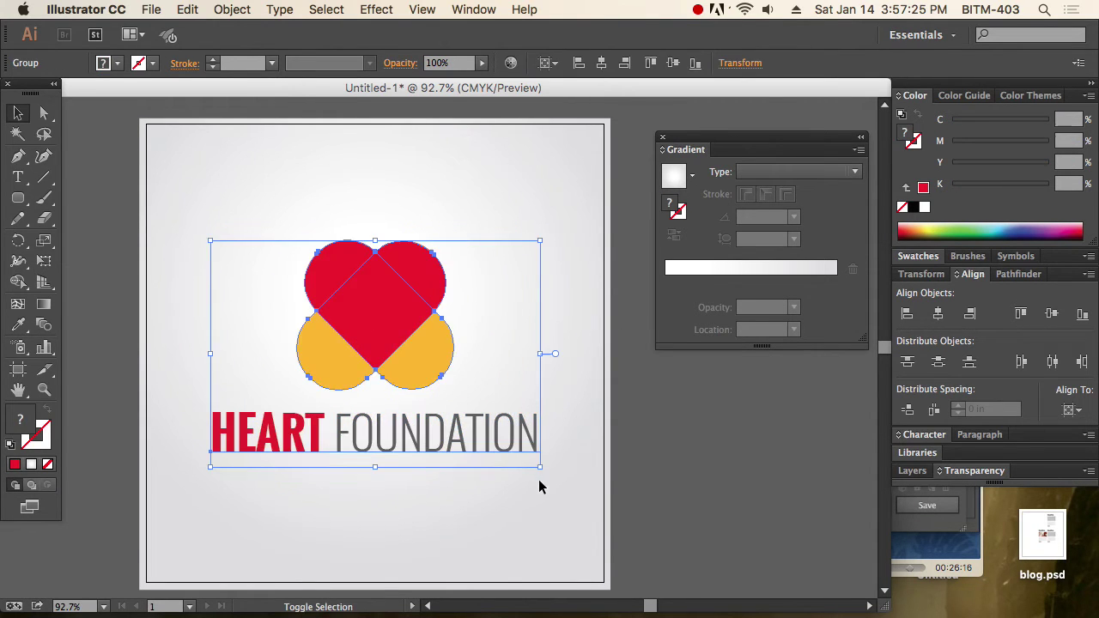
left_click(731, 522)
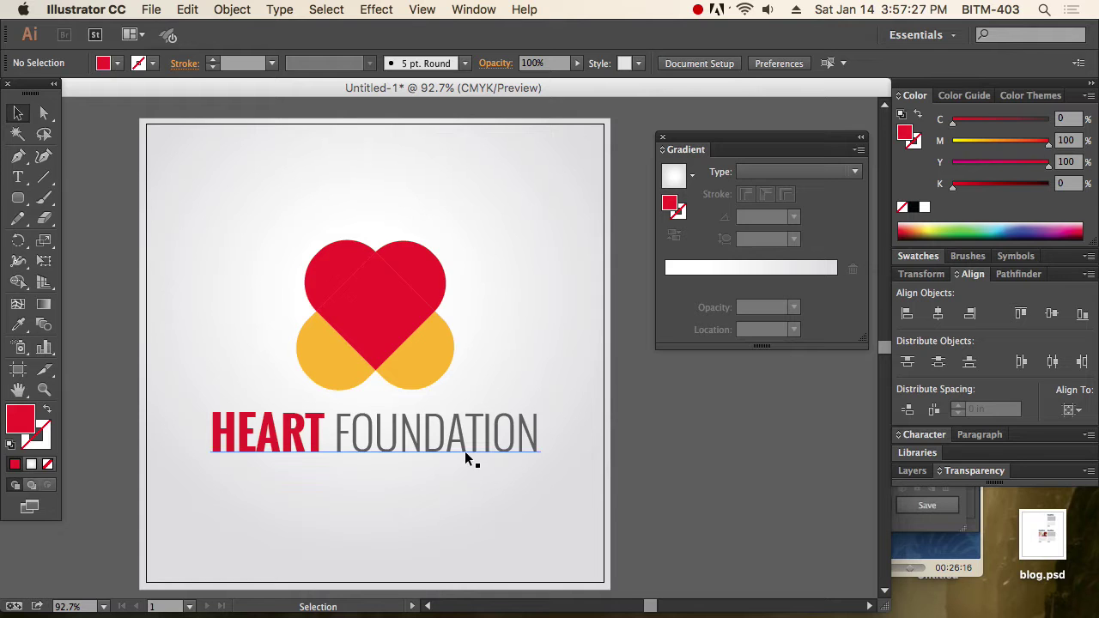
- Scale the logo group proportionally about its center to slightly less than half of the artboard's width
left_click_drag(363, 355, 479, 429)
left_click(724, 474)
key("z")
key("super+minus")
key("super+minus")
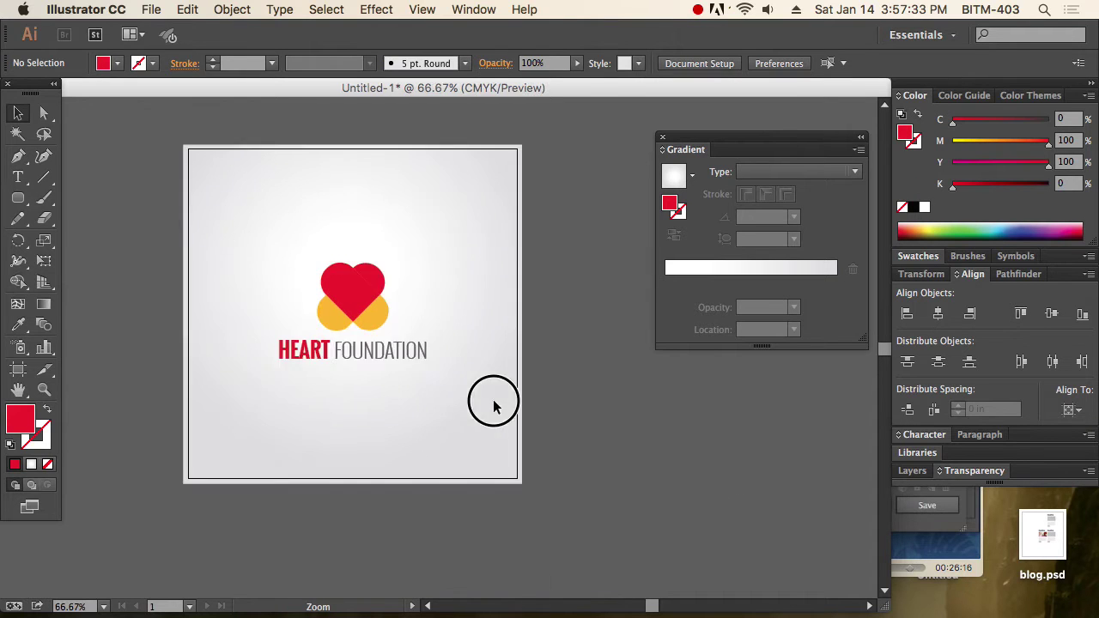
left_click_drag(186, 140, 510, 419)
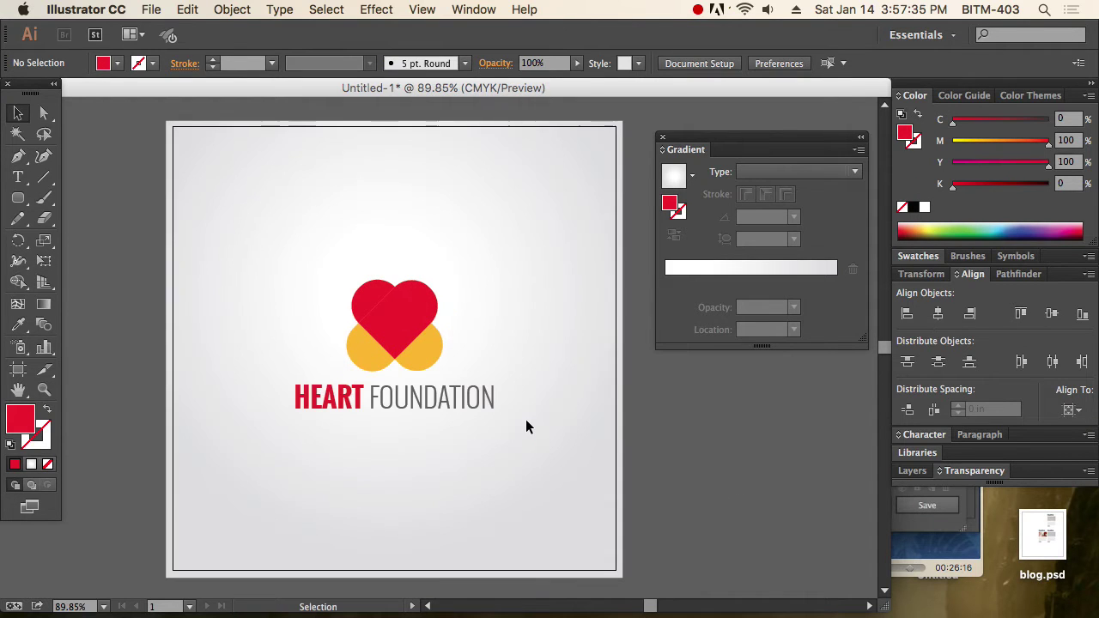
- Open the Save for Web export for the artwork and set the JPEG's width to 900 px
left_click(153, 8)
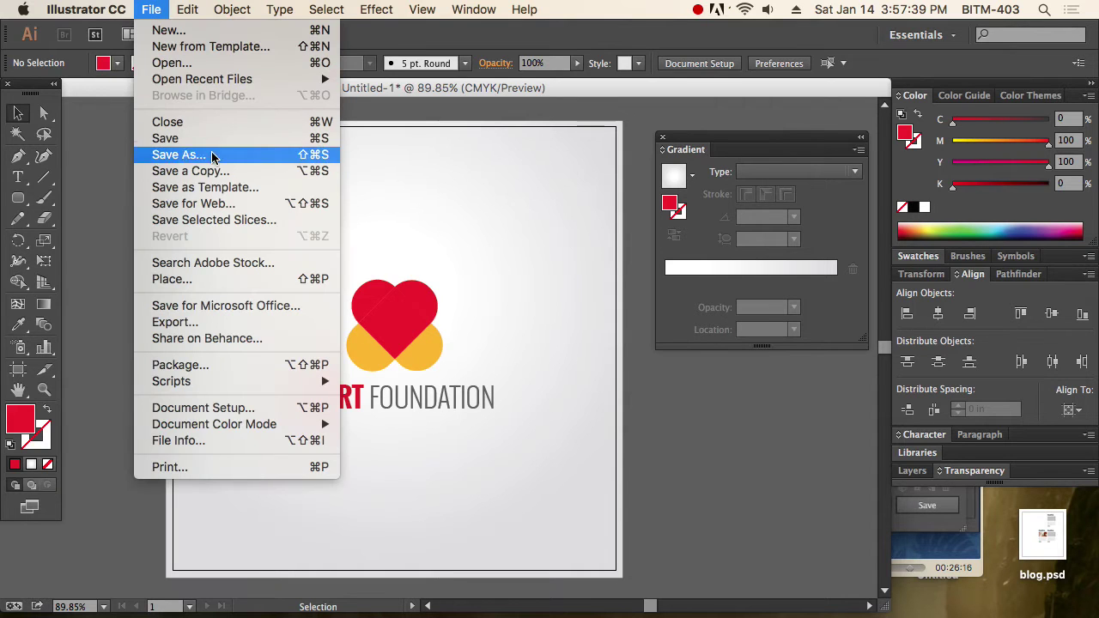
left_click(226, 205)
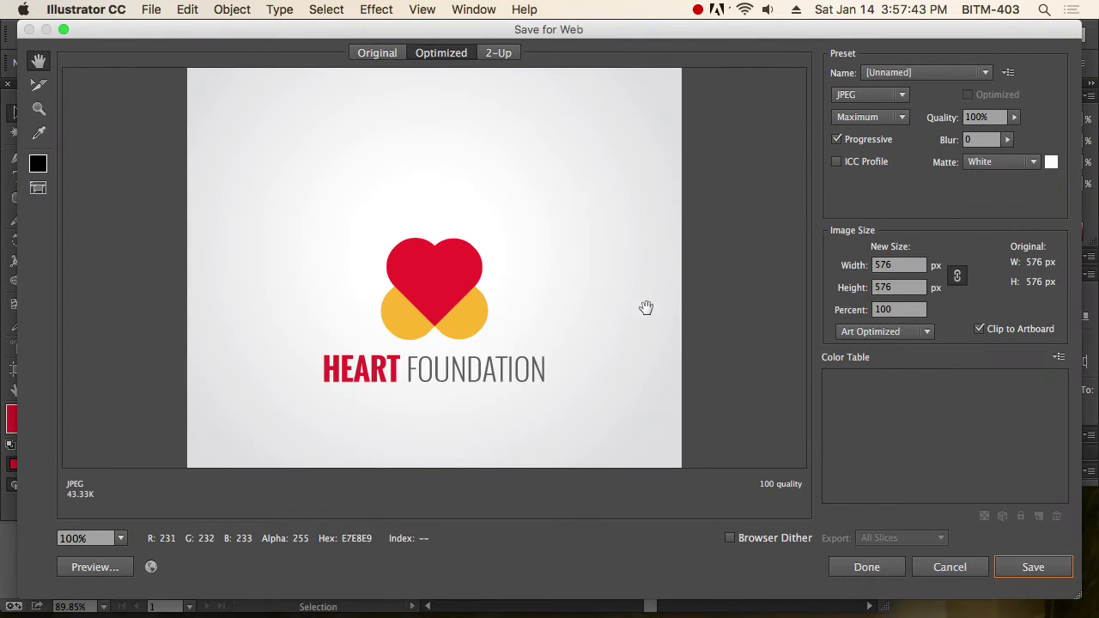
left_click(901, 271)
left_click_drag(901, 271, 846, 269)
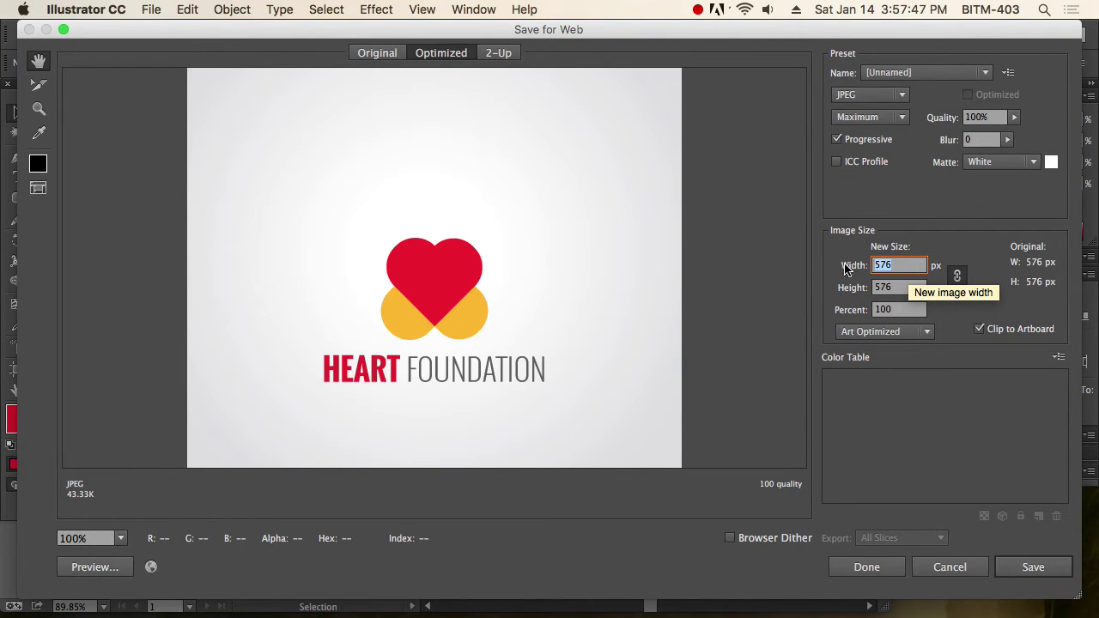
type("900")
key("Tab")
left_click_drag(626, 335, 562, 365)
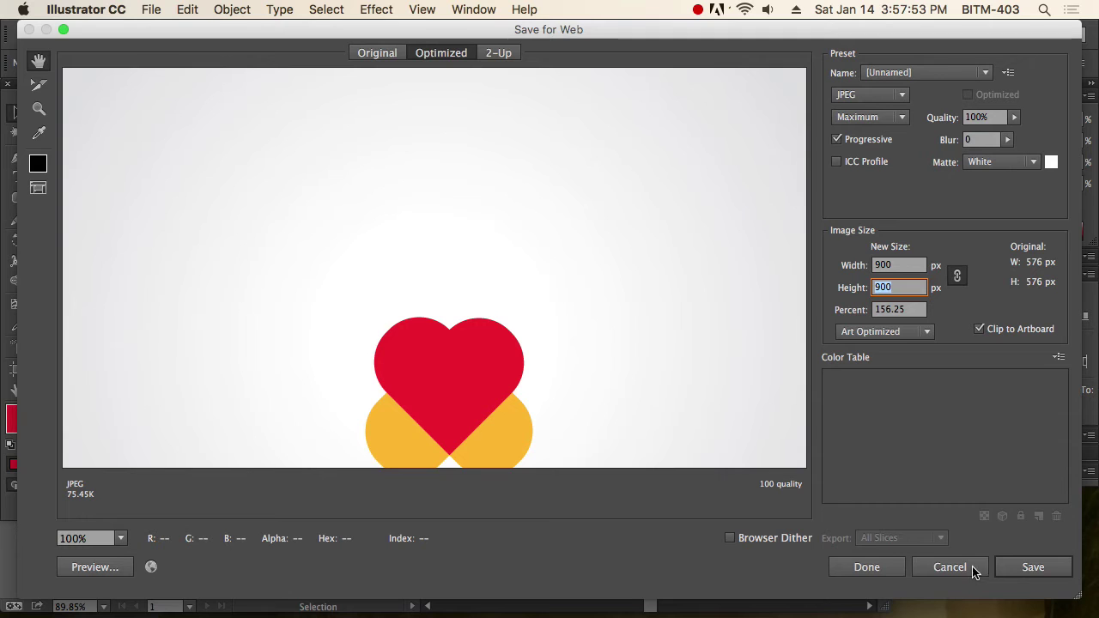
- Save the exported image to the Desktop under the name bhtlogo.jpg
left_click(1033, 568)
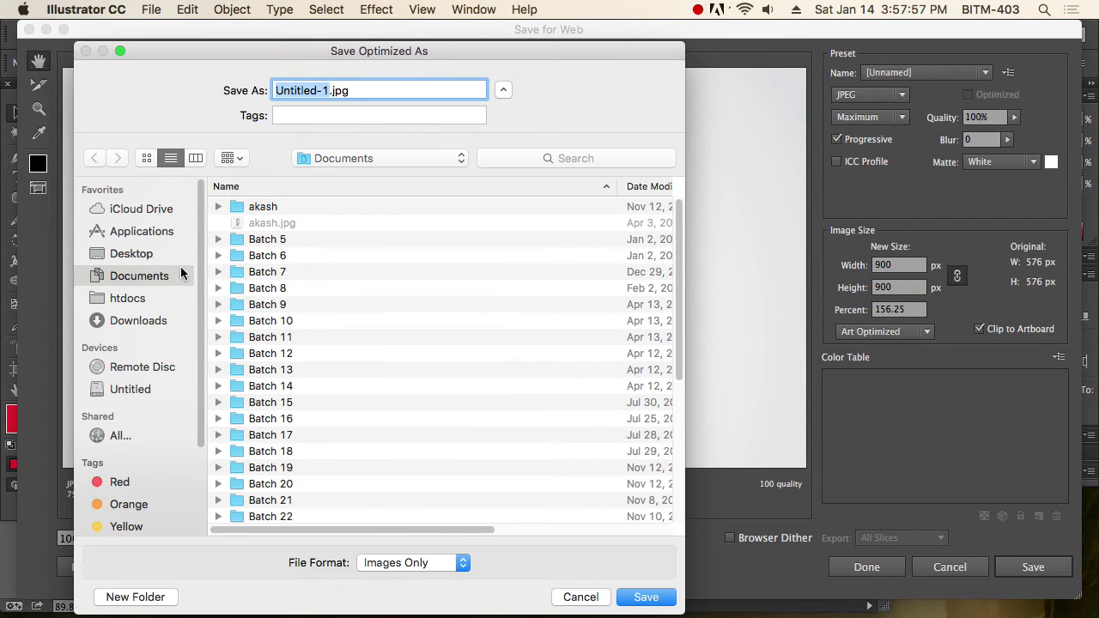
left_click(132, 254)
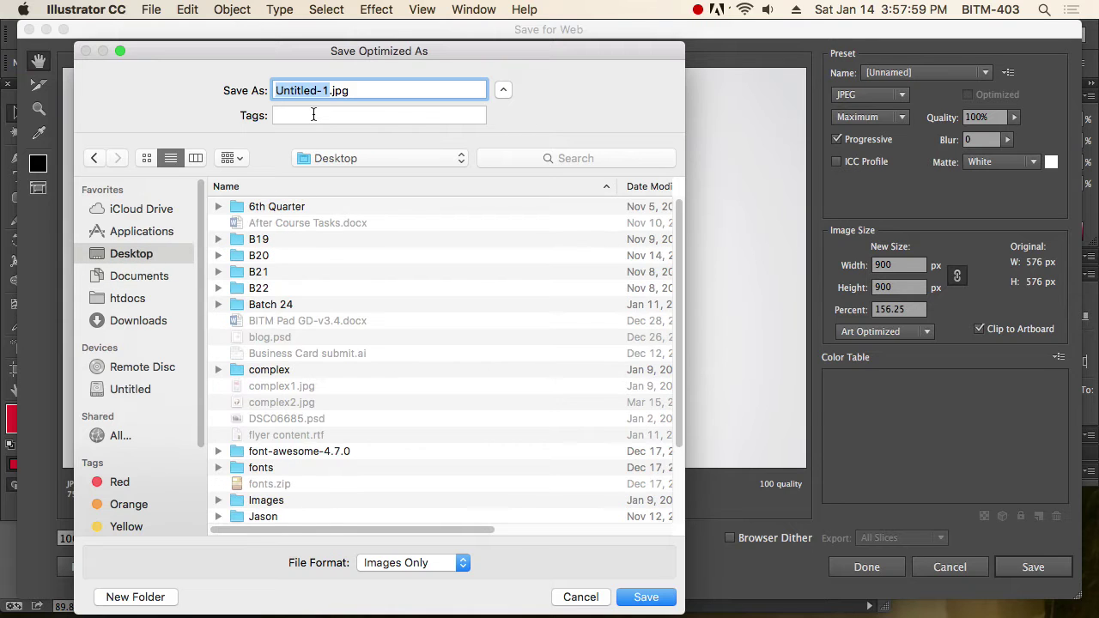
type("logo")
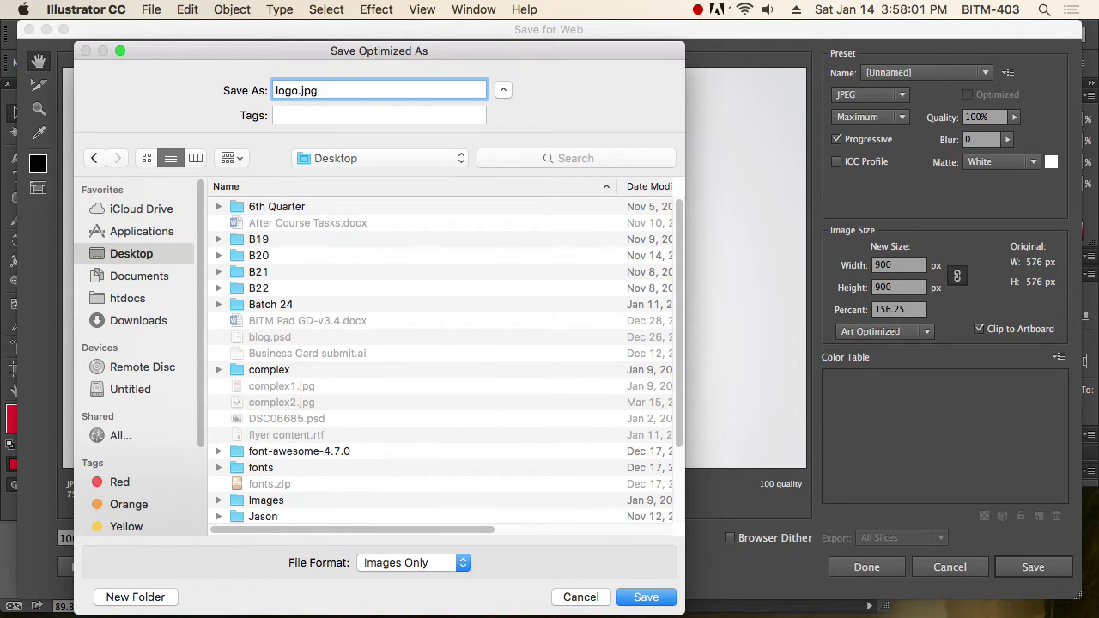
type("hf")
key("Return")
- Reveal the desktop in Finder and check the exported bhtlogo.jpg in a quick preview
key("F11")
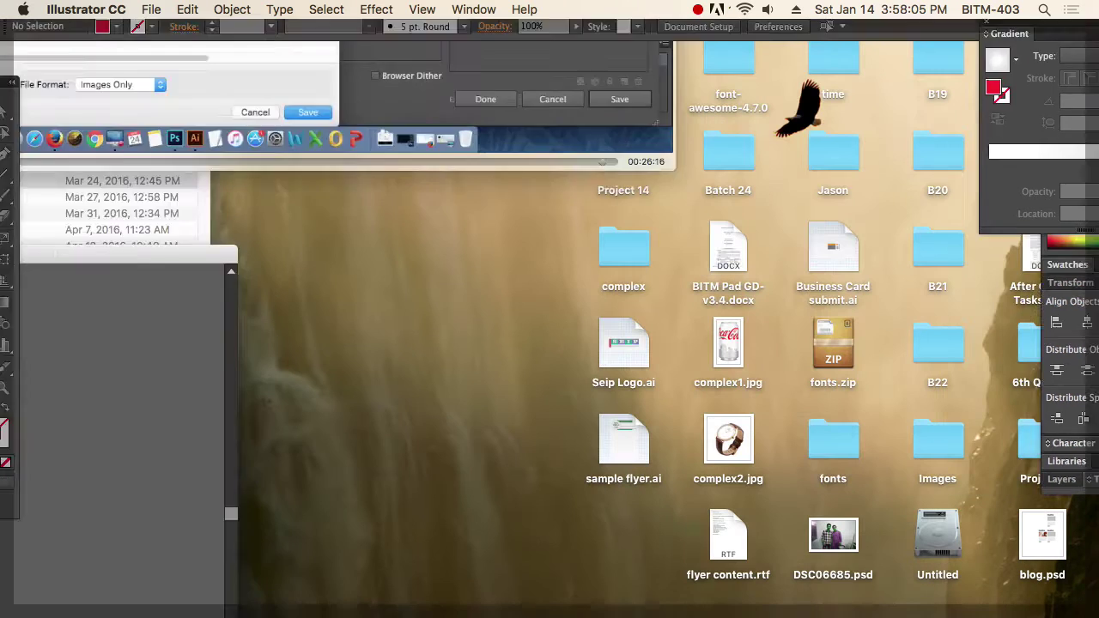
key("super+Tab")
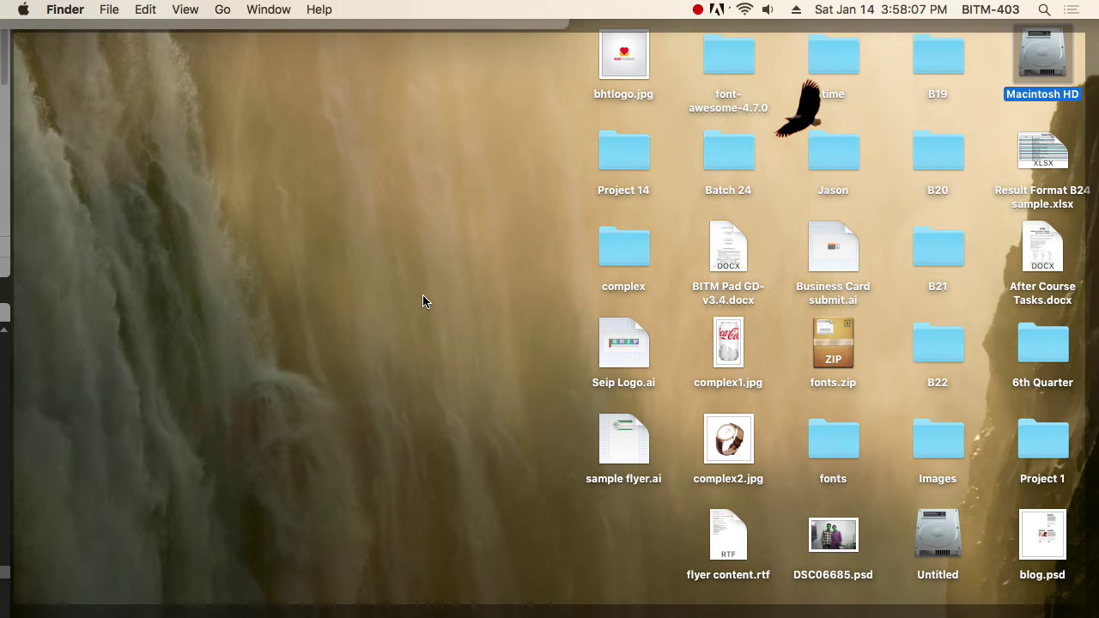
left_click(629, 60)
key("space")
key("space")
key("space")
key("space")
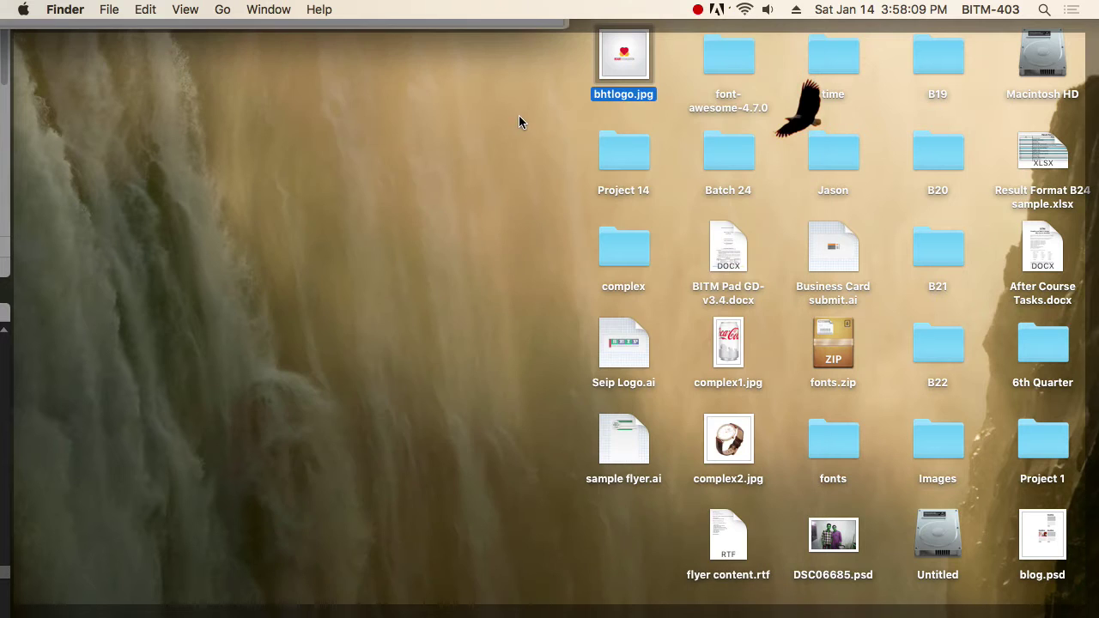
- Move bhtlogo.jpg to an empty area of the desktop and preview it in Quick Look
left_click_drag(628, 64, 493, 235)
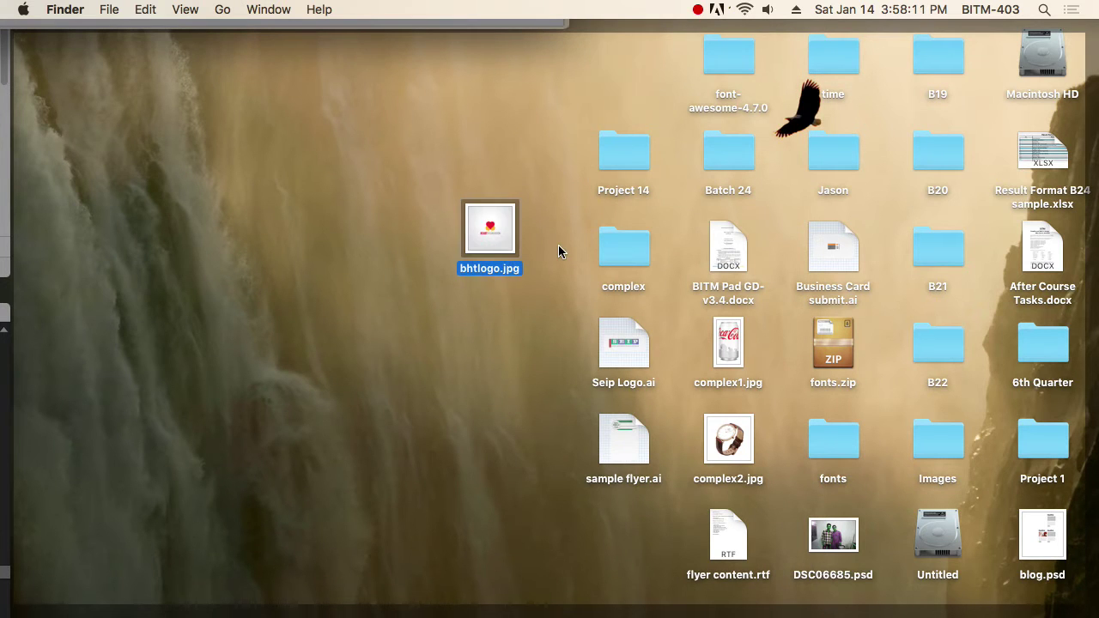
key("space")
key("space")
key("space")
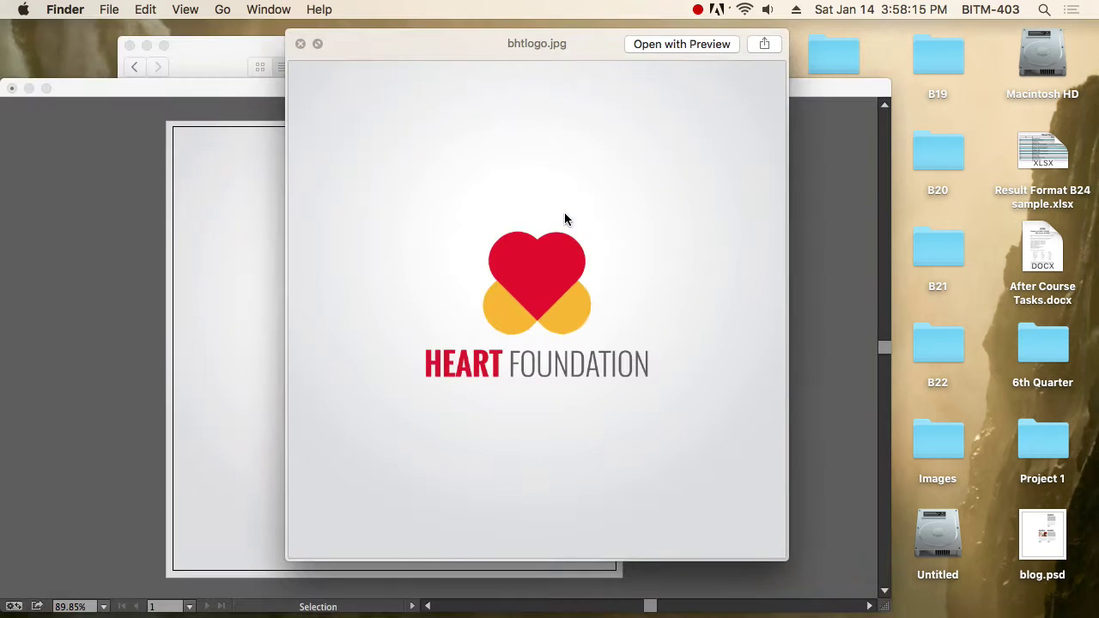
left_click_drag(573, 46, 548, 45)
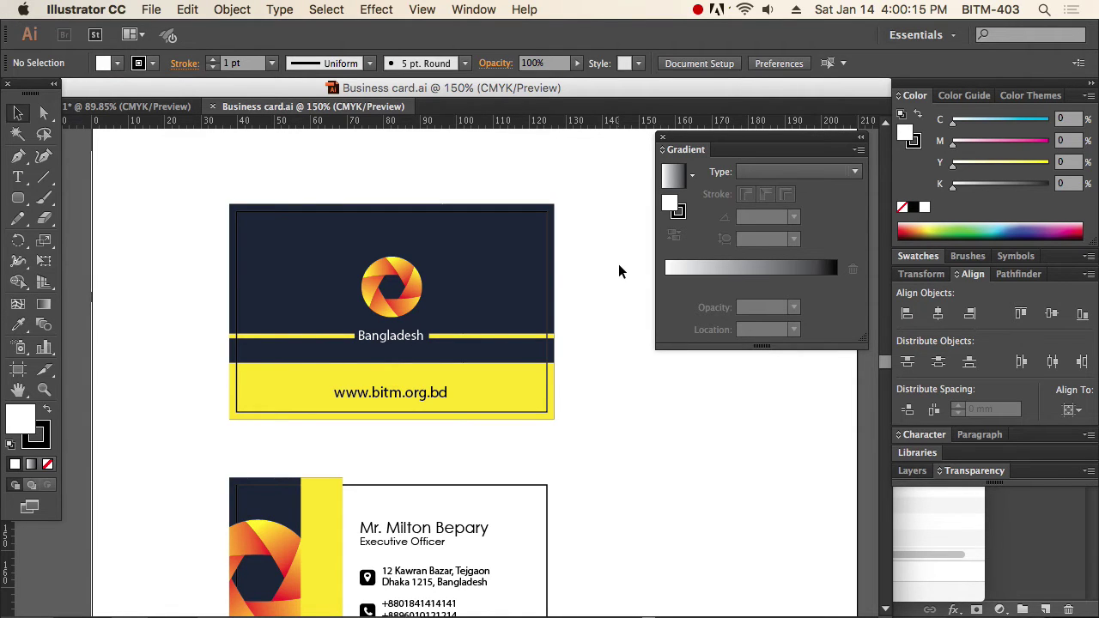
- Close the Gradient panel beside the business card document and switch to Photoshop with 114162 mockup.psd
left_click(662, 137)
key("super+Tab")
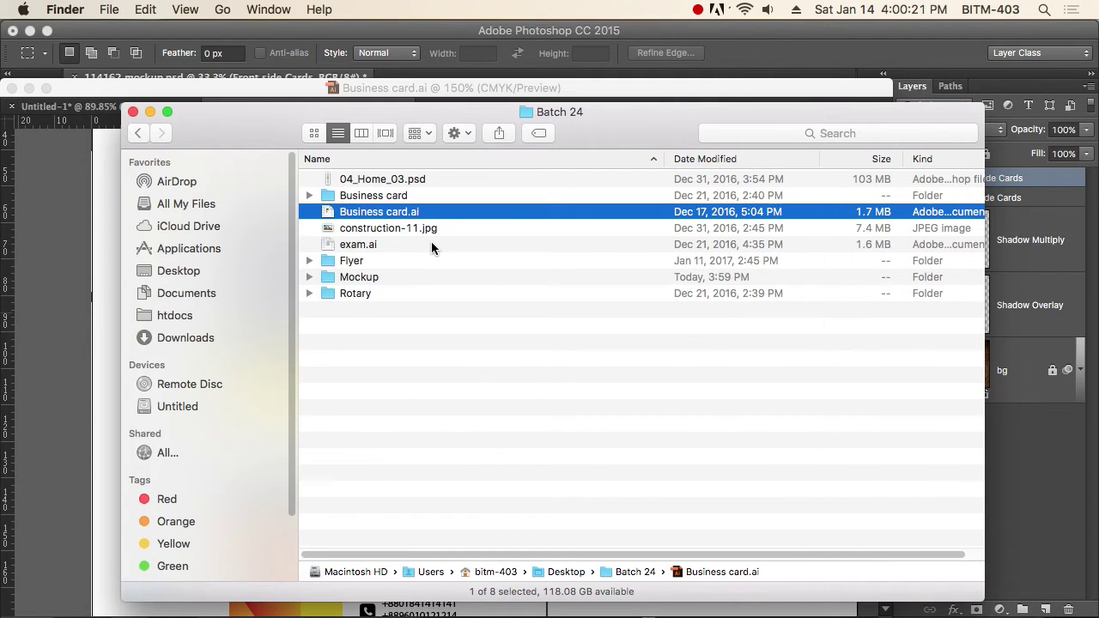
key("super+Tab")
key("Tab")
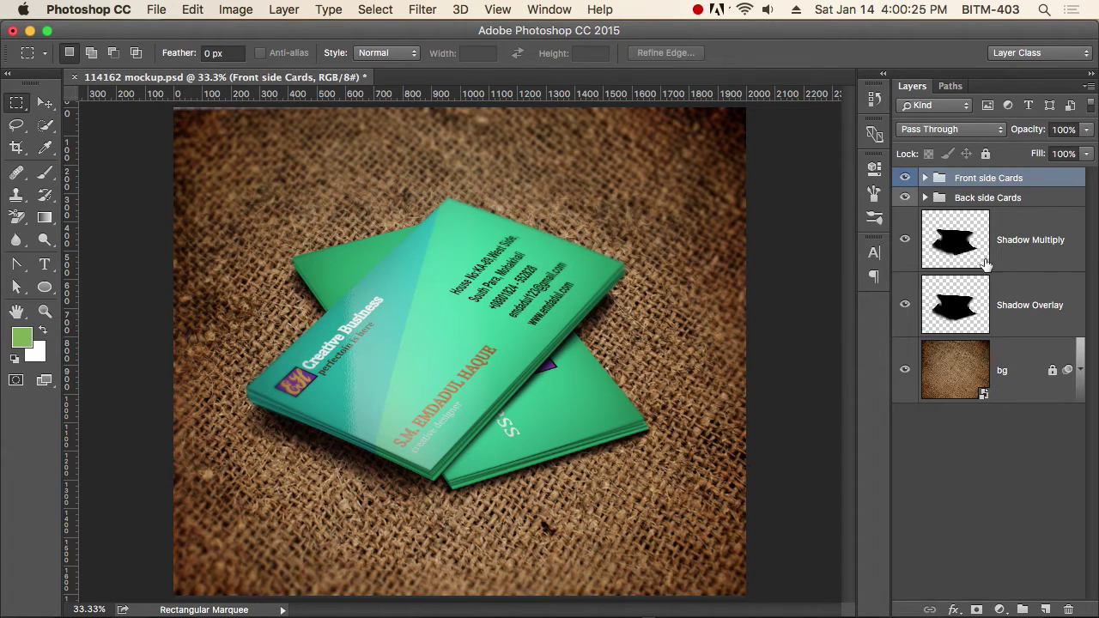
- Expand the Front side Cards group, widen the layer list and open the Front Card smart object's contents
left_click(925, 178)
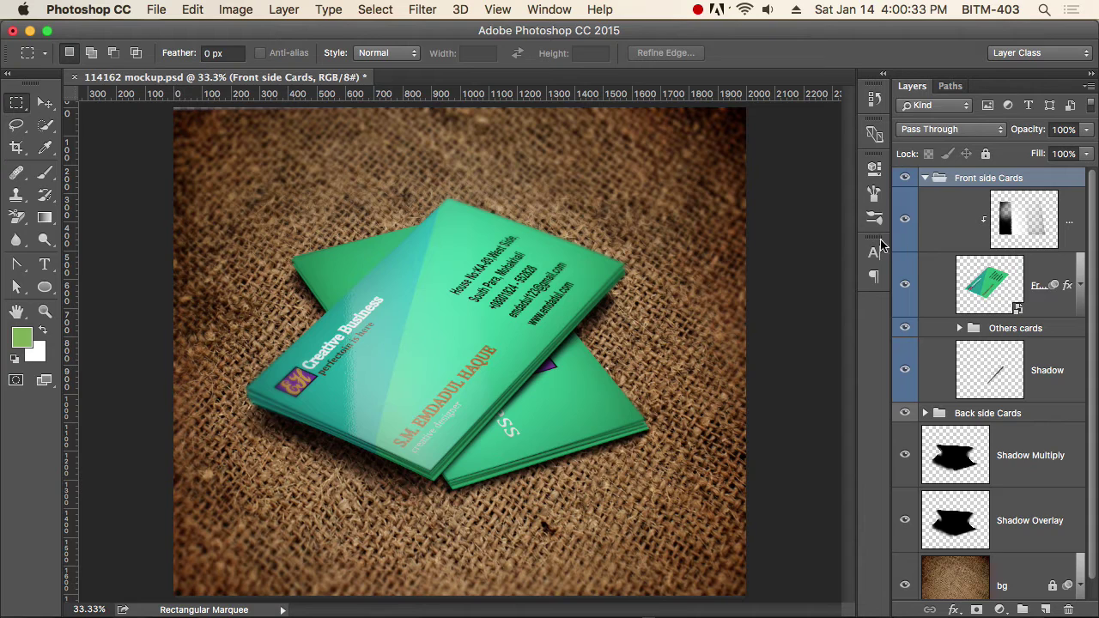
left_click_drag(891, 247, 769, 245)
left_click(940, 297)
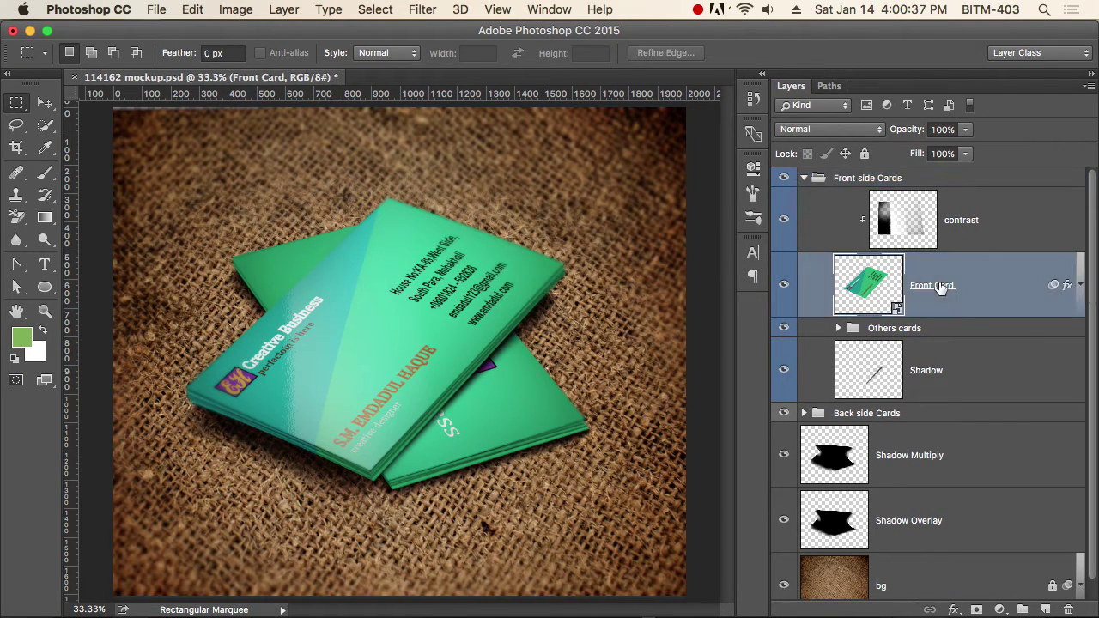
double_click(896, 309)
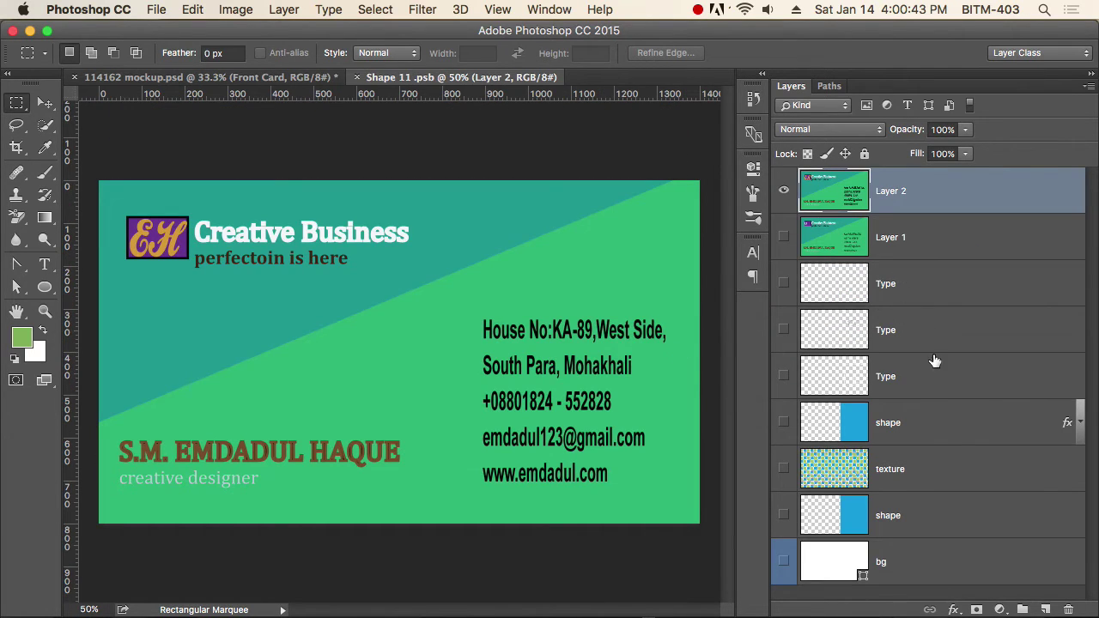
- Delete every layer except bg from the front card's contents, make bg visible and save the smart object
left_click(924, 519, "shift")
key("Delete")
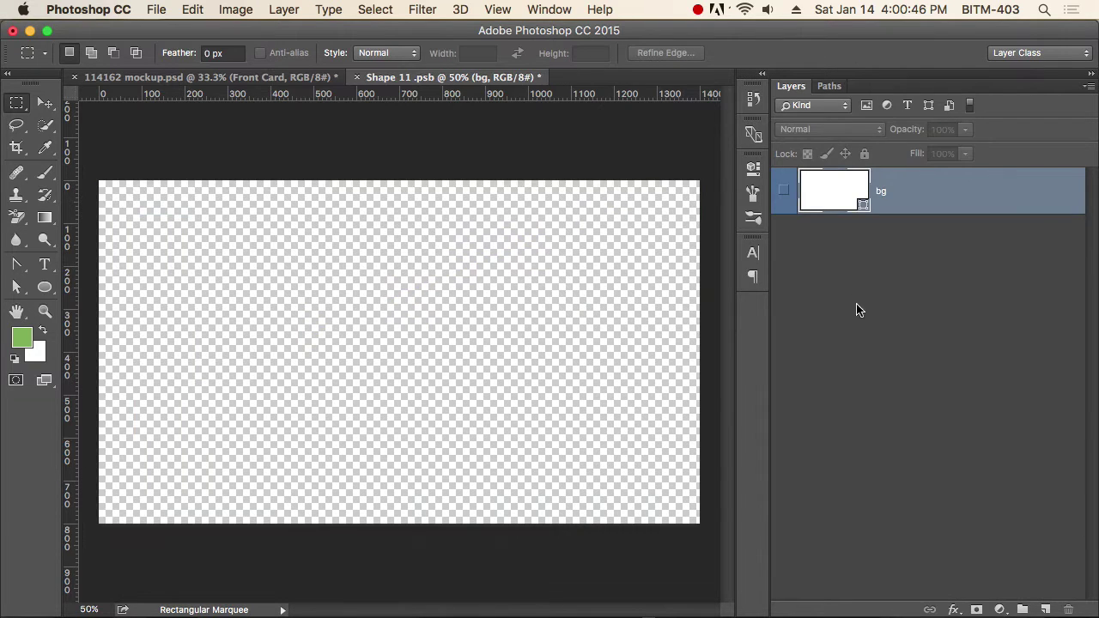
left_click(783, 191)
key("super+s")
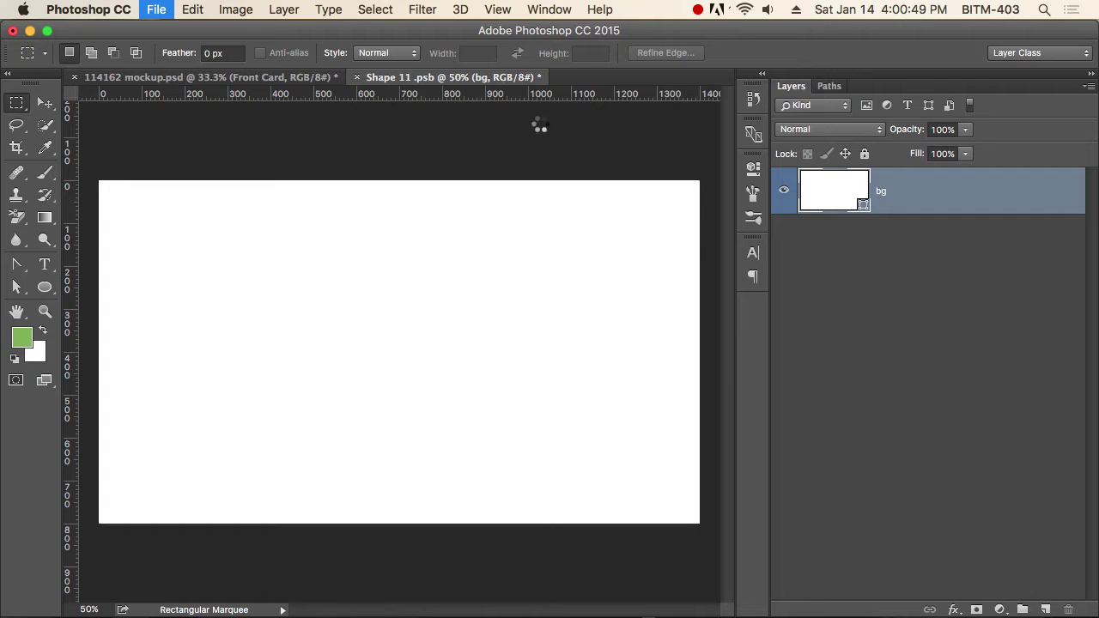
- Return to the mockup, collapse the Front side Cards group and open the Back side smart object from Back side Cards
left_click(257, 79)
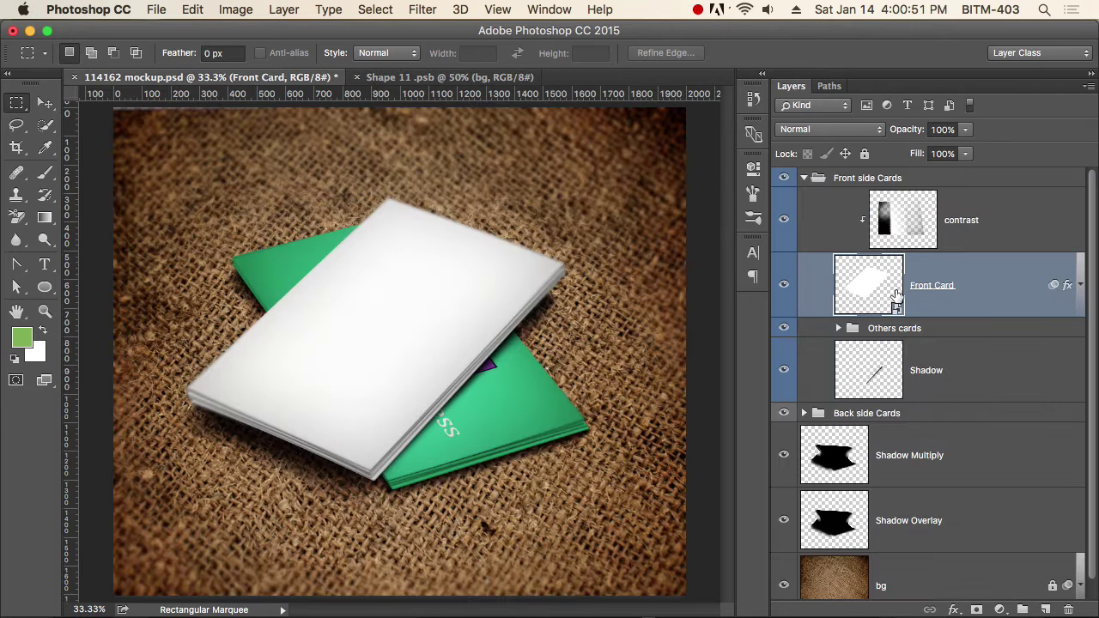
left_click(803, 178)
left_click(803, 197)
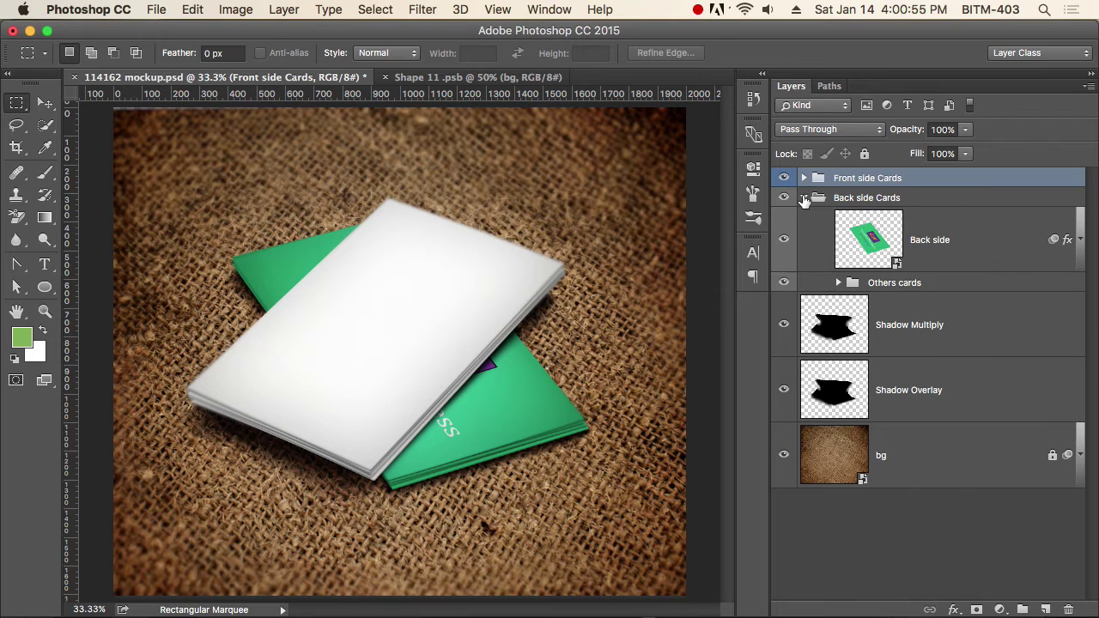
double_click(897, 264)
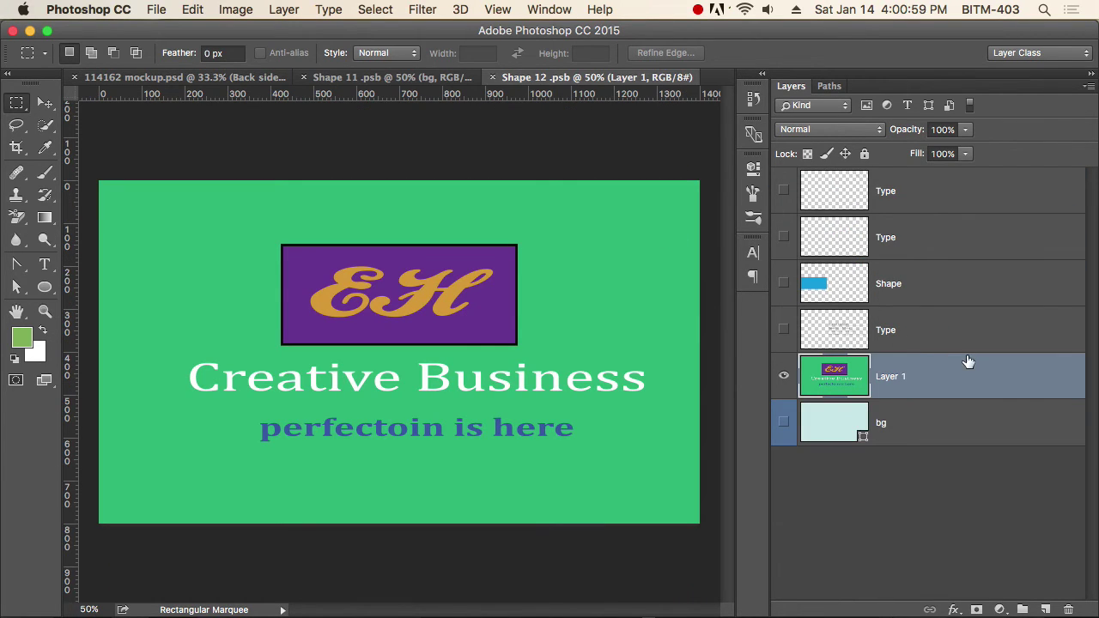
- Delete every layer except bg from the back side card's contents, make bg visible, save it and return to the mockup
key("Delete")
left_click(954, 337, "shift")
left_click(944, 196, "shift")
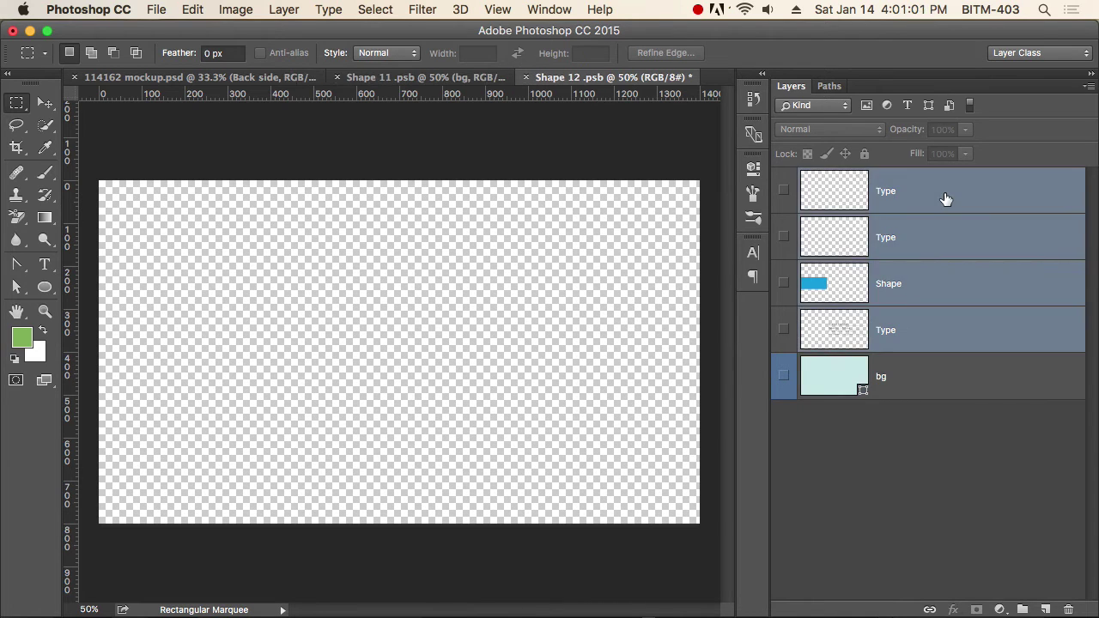
key("Delete")
left_click(785, 192)
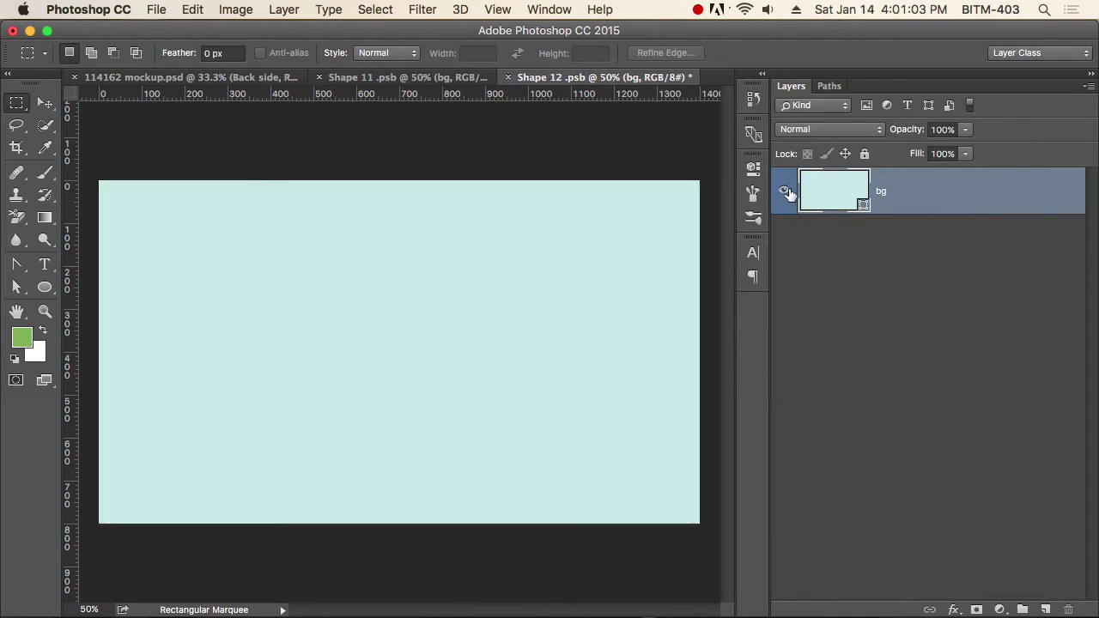
key("ctrl+s")
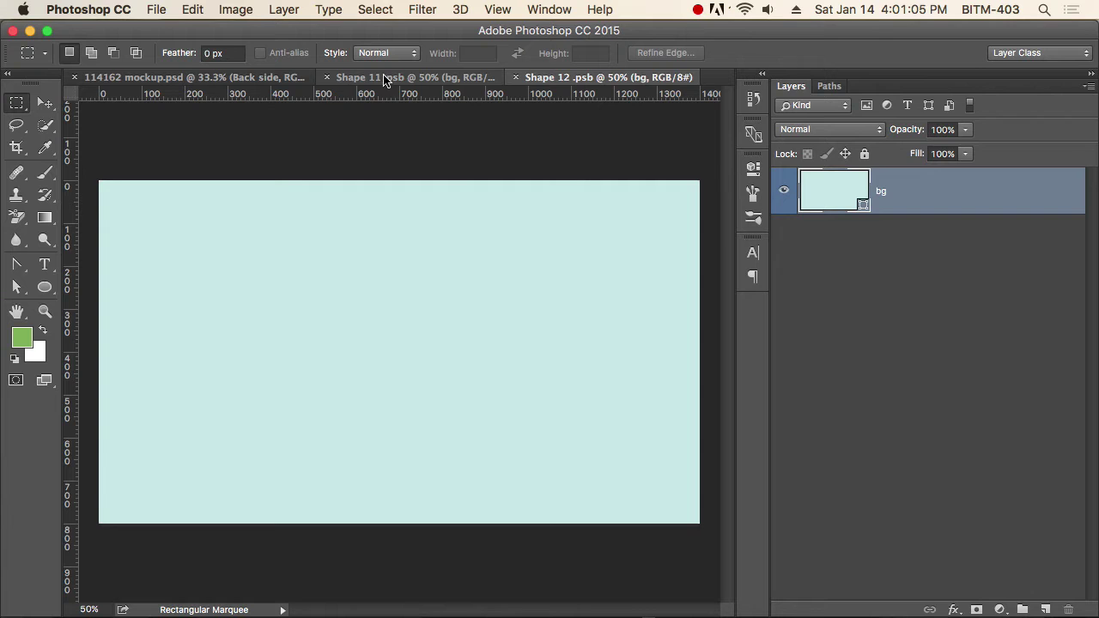
left_click(185, 77)
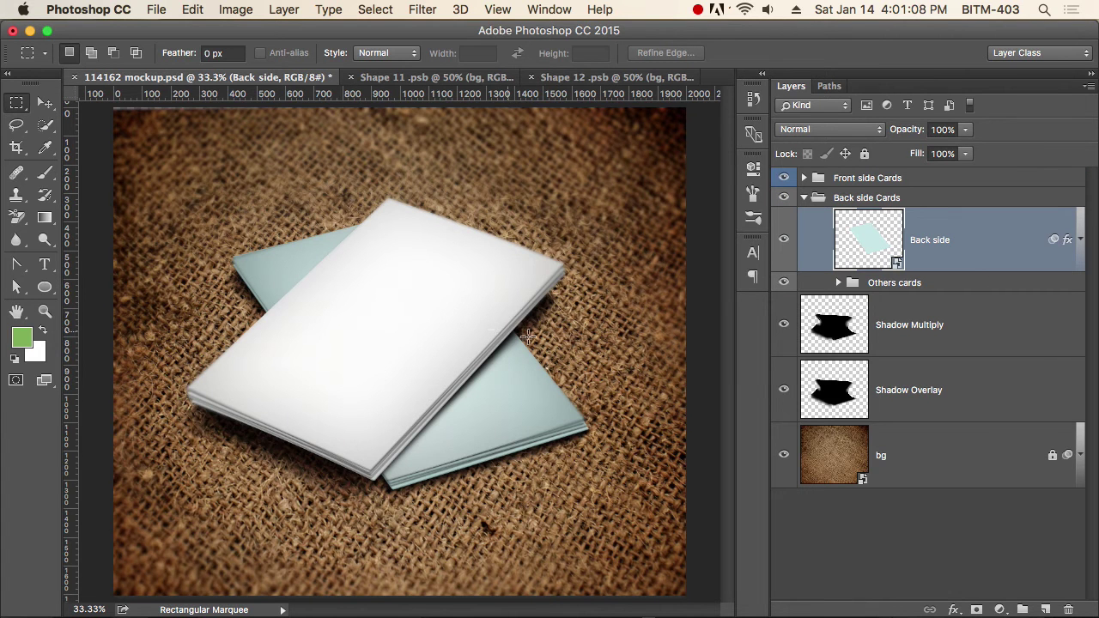
- Unlock the mockup's bg layer, open its smart object contents to view the background texture and close them again
left_click(784, 455)
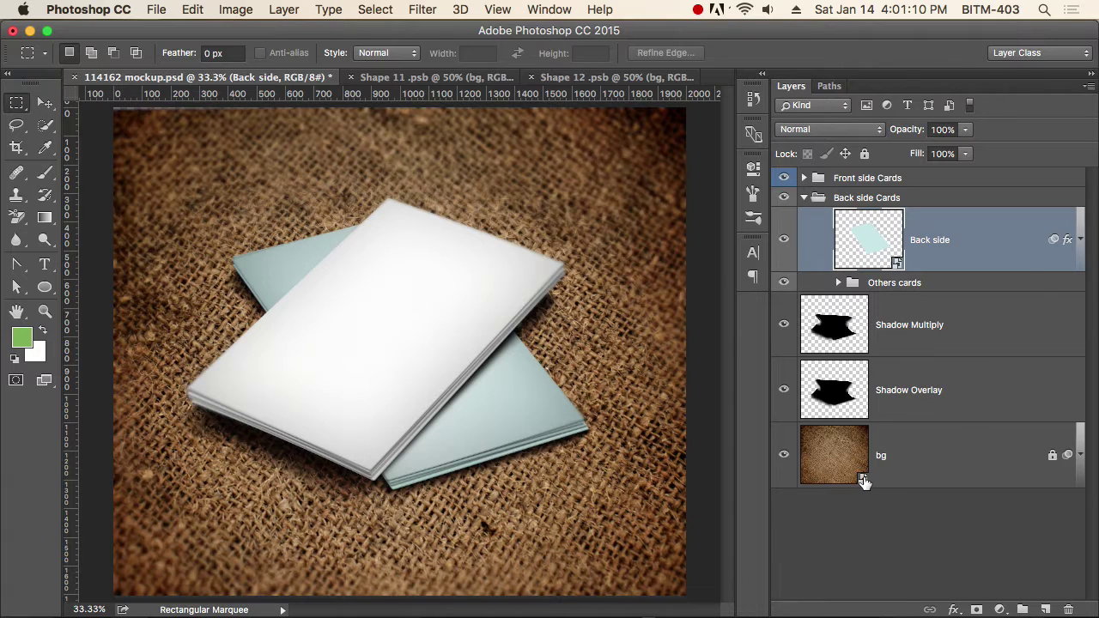
double_click(863, 481)
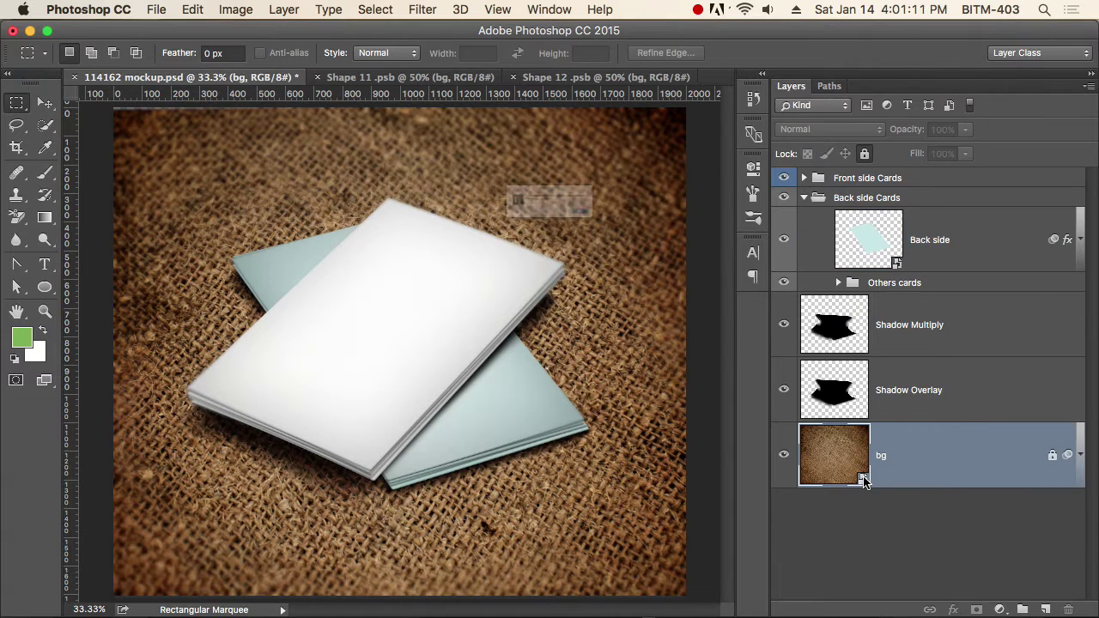
left_click(678, 242)
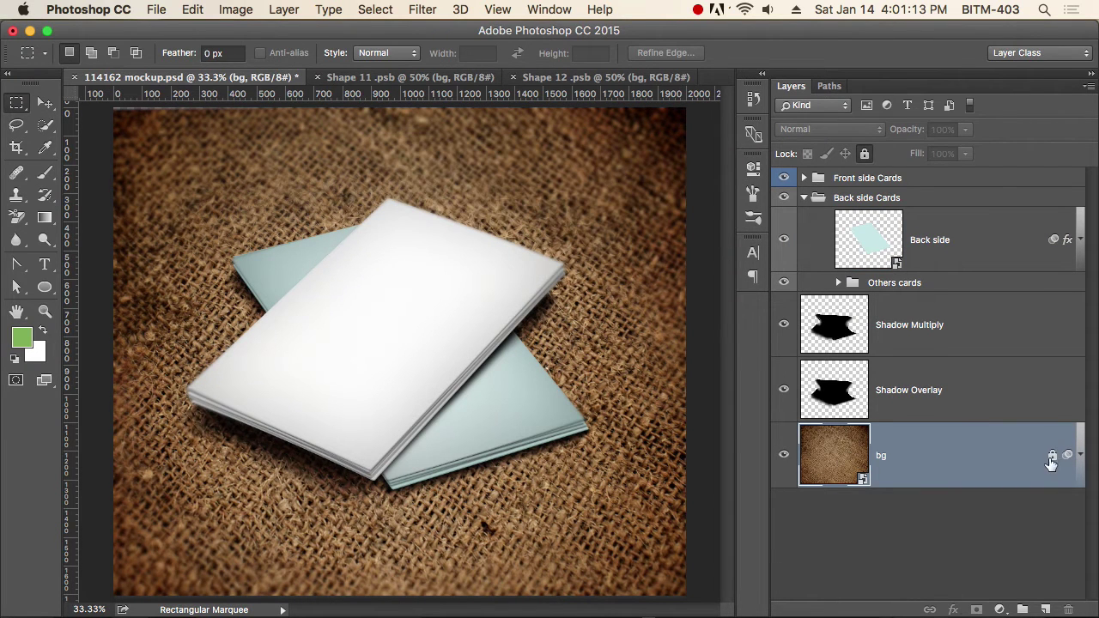
left_click(1052, 455)
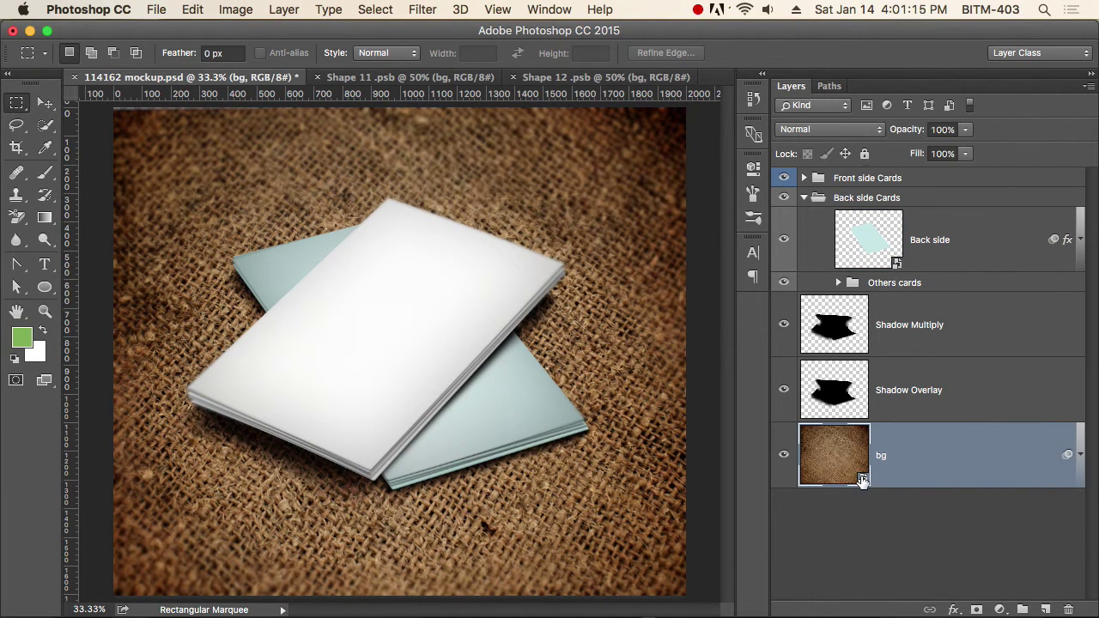
double_click(862, 478)
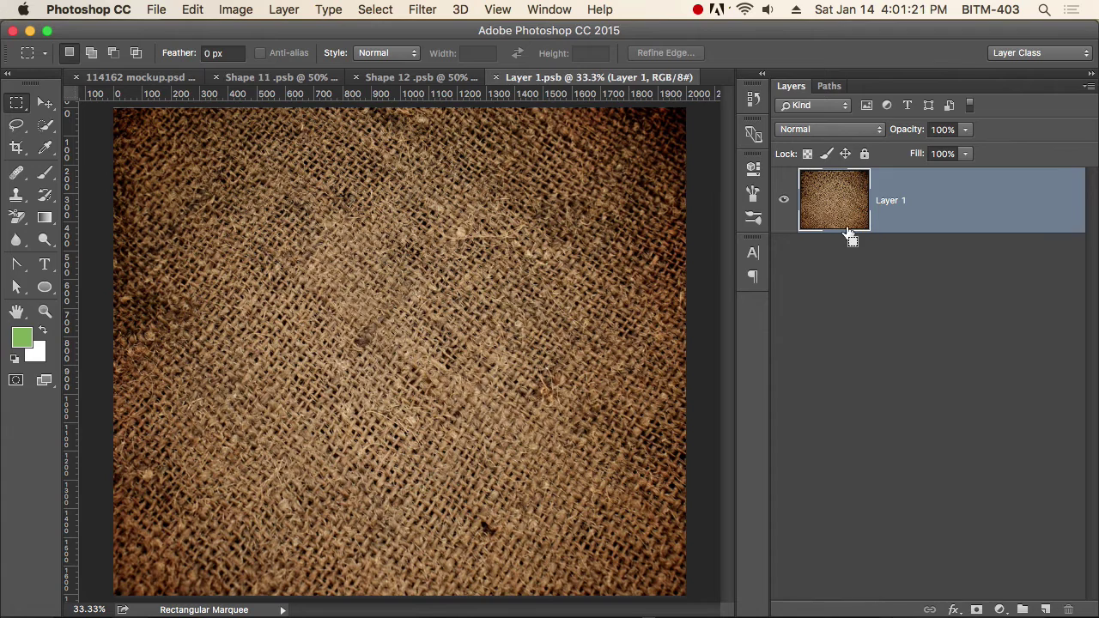
key("super+w")
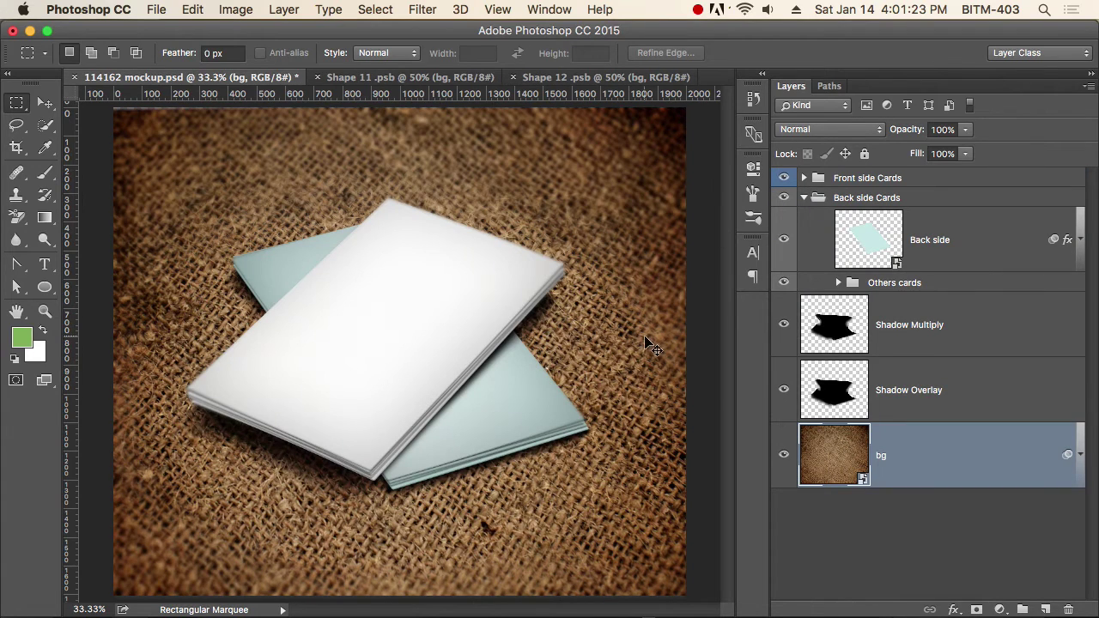
- Switch to Illustrator and examine the logo side and contact side of the card in Business card.ai
key("super+Tab")
key("super+Tab")
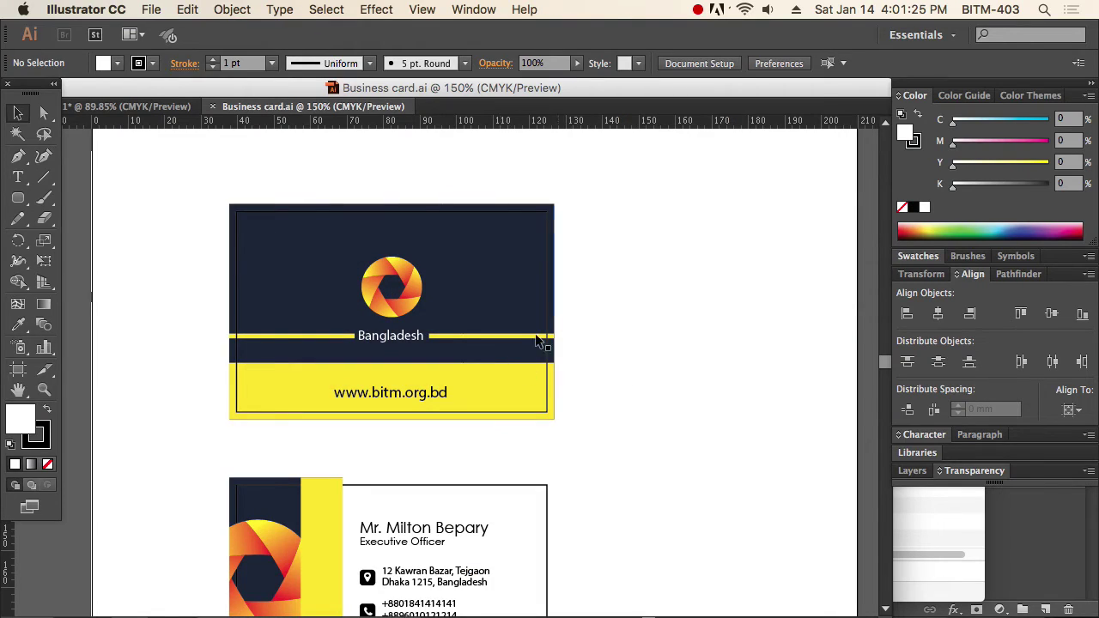
left_click_drag(197, 182, 582, 318)
key("super+Tab")
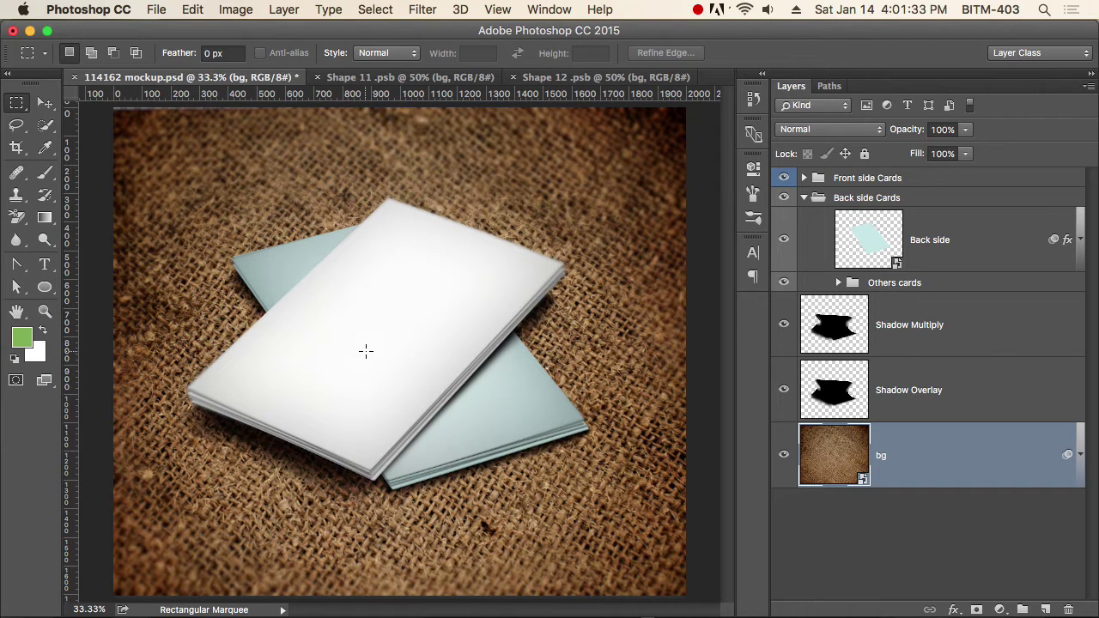
key("super+Tab")
scroll(501, 381, "down", 5)
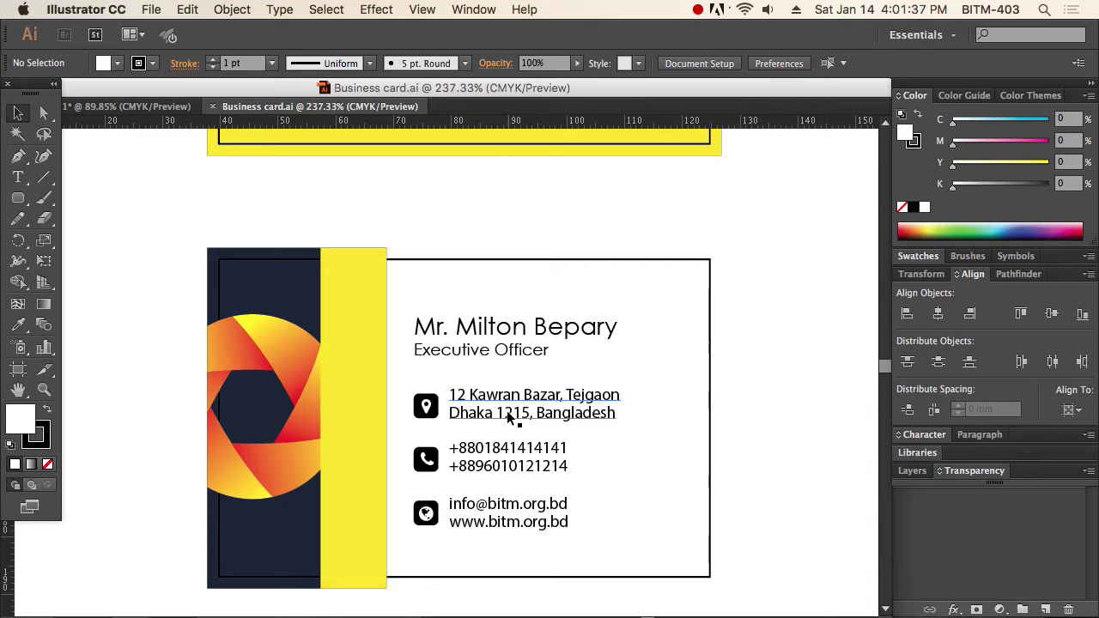
scroll(717, 369, "down", 2)
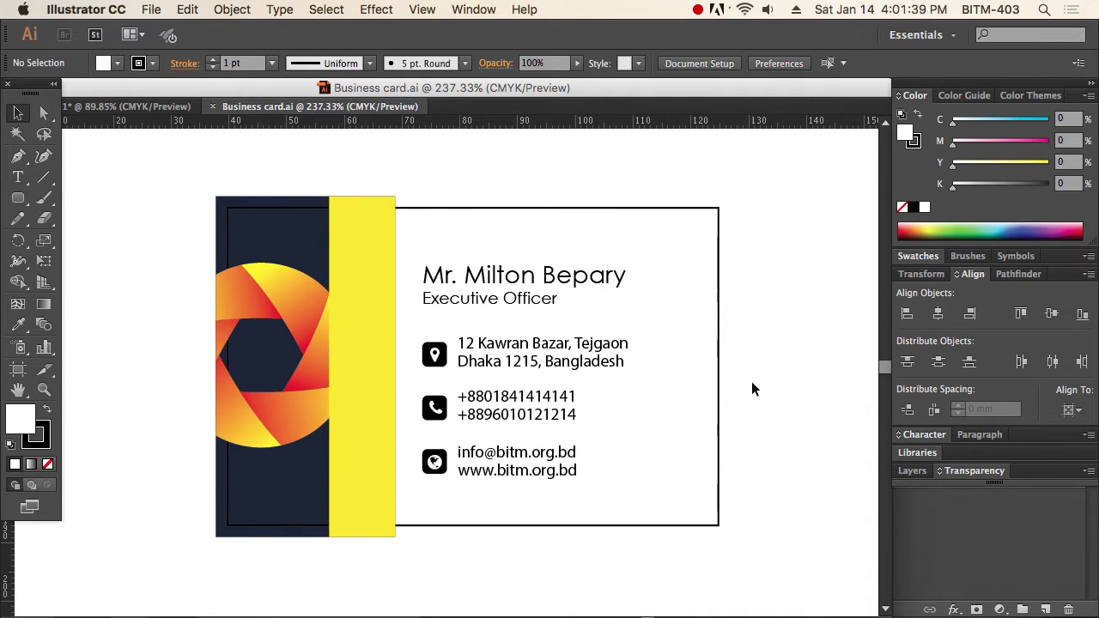
- Select the thin border rectangle around the contact side and compare the card's outline with the Photoshop mockup
left_click(710, 217)
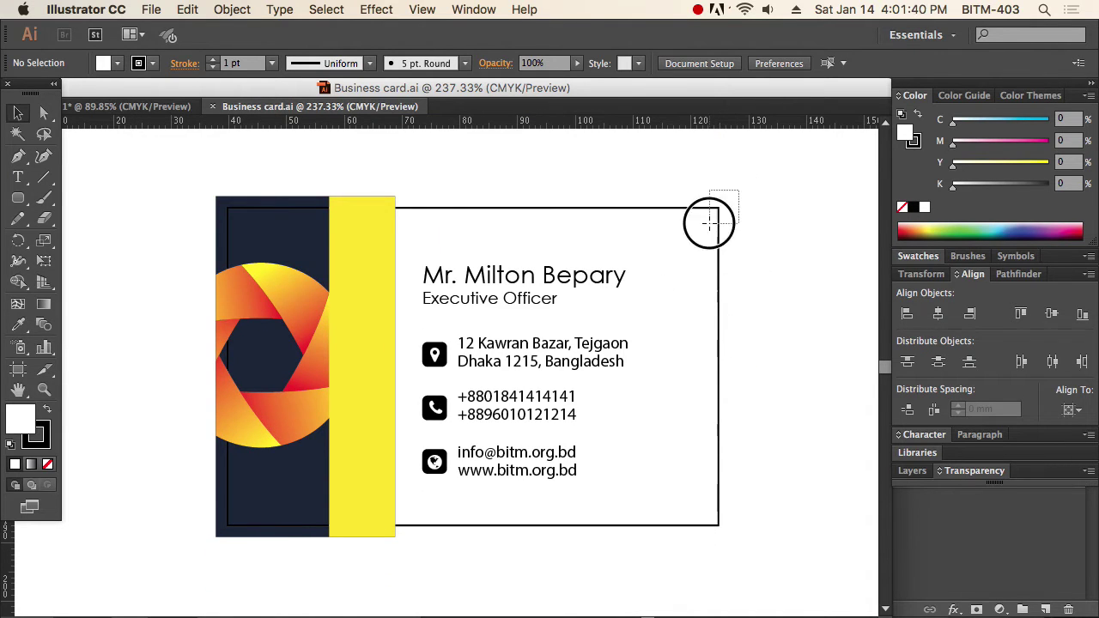
left_click(790, 265)
left_click(719, 208)
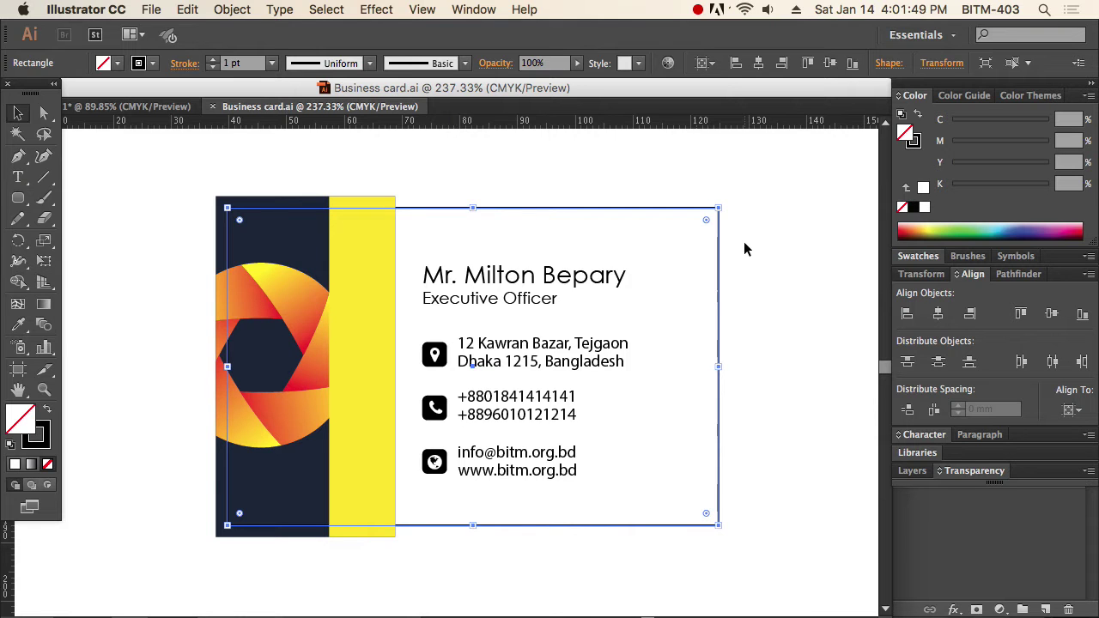
key("super+Tab")
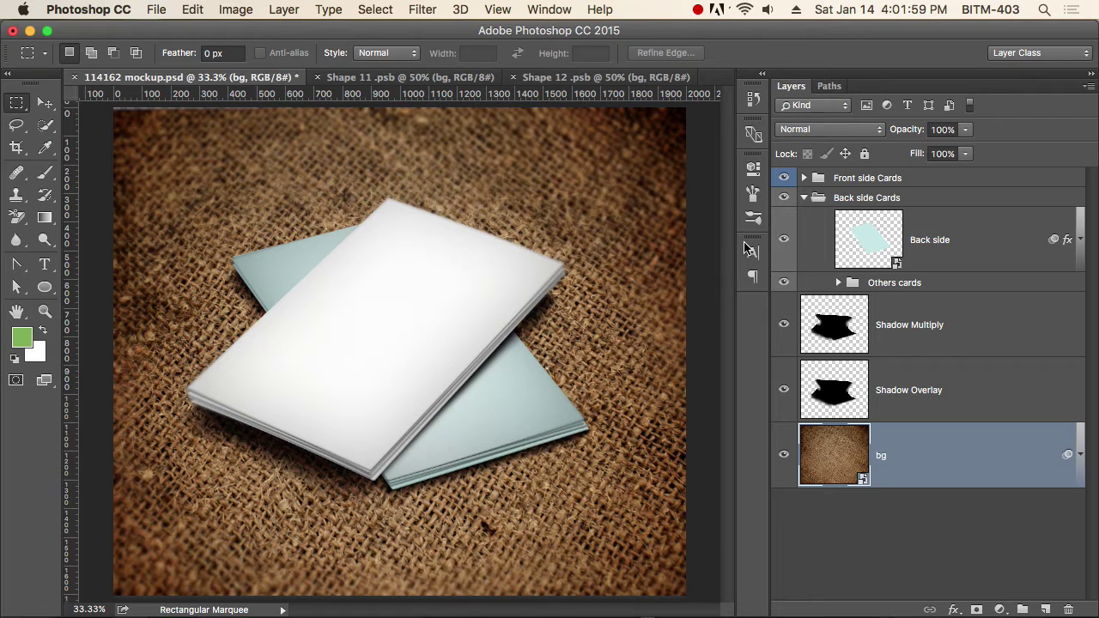
key("super+Tab")
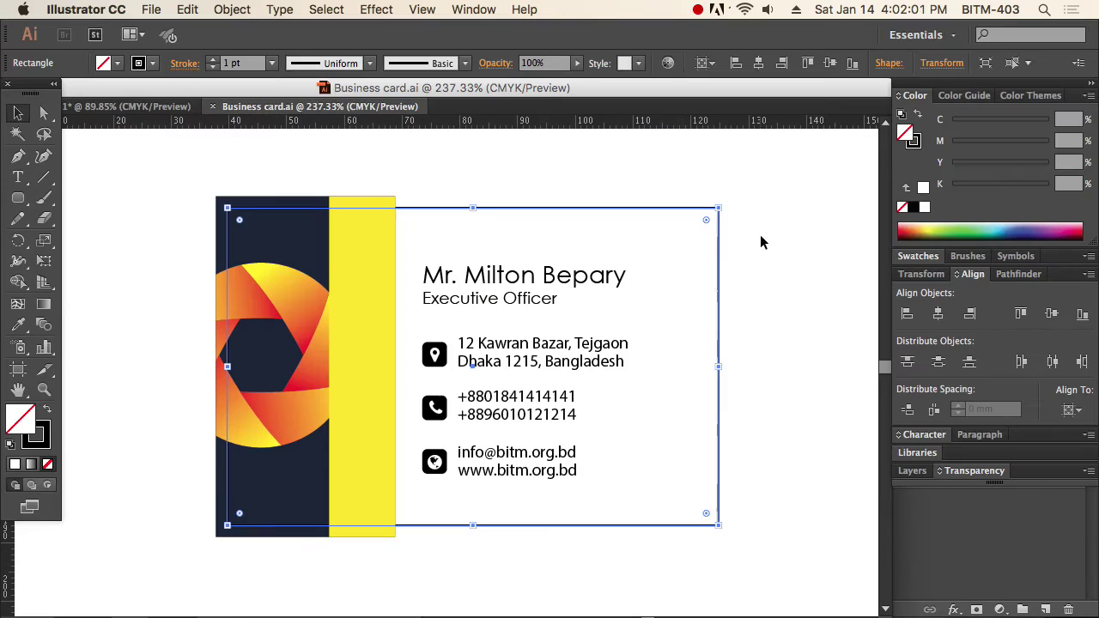
left_click(738, 179)
left_click(692, 228)
key("super+Tab")
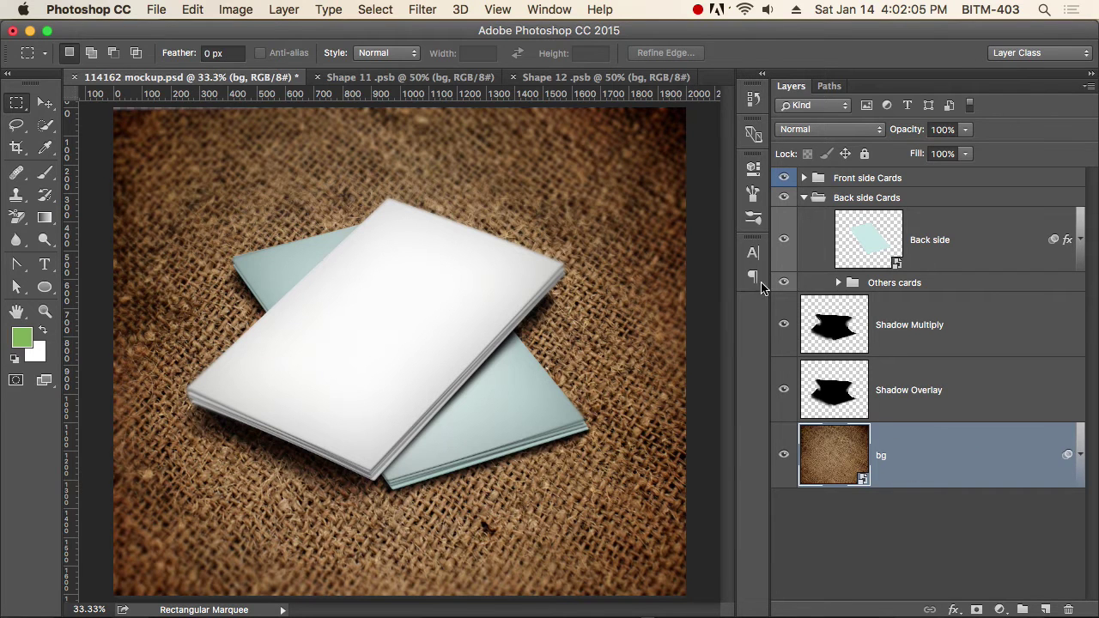
- Check the bg shape's width and height in Shape 11 .psb using the Direct Selection tool
left_click(429, 78)
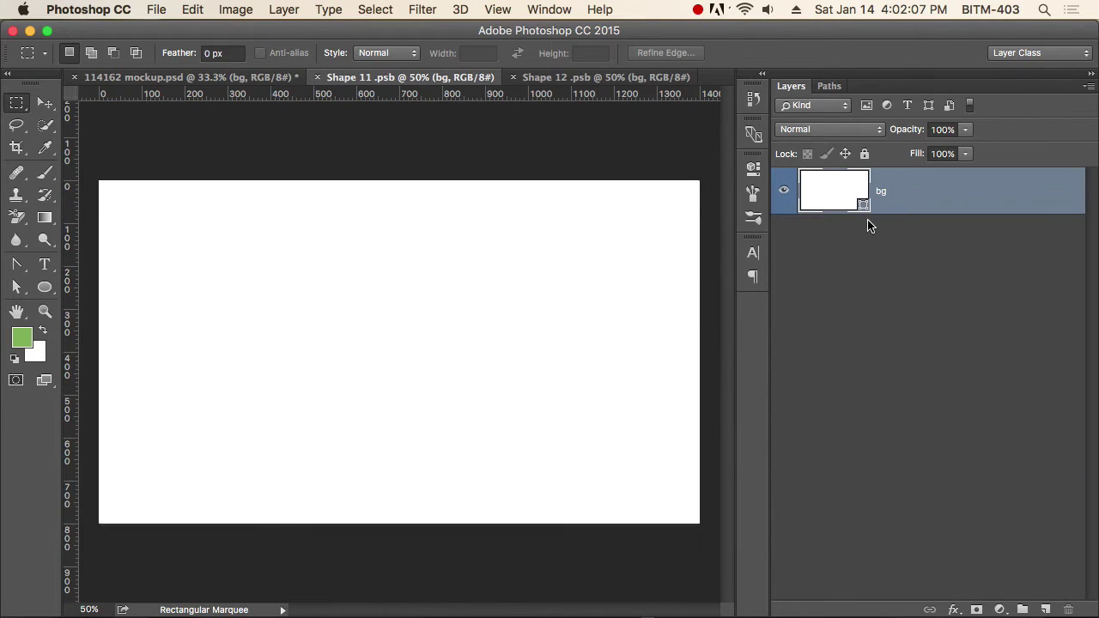
key("a")
left_click_drag(116, 163, 730, 589)
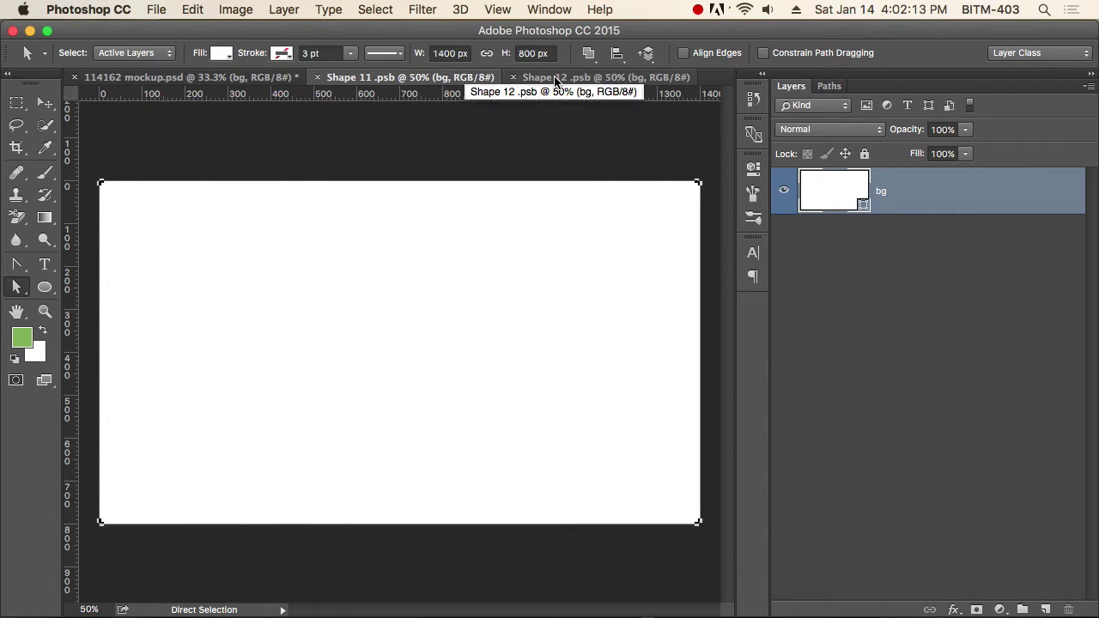
- Switch back to Illustrator, deselect the border rectangle and change the ruler units of Business card.ai to pixels
key("super+Tab")
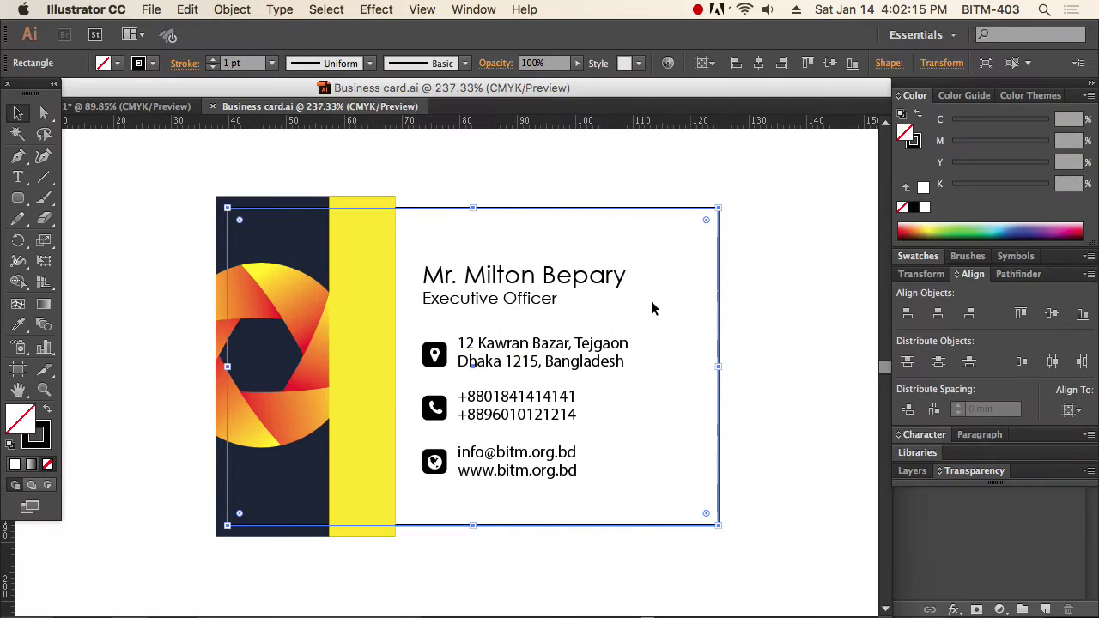
left_click(118, 191)
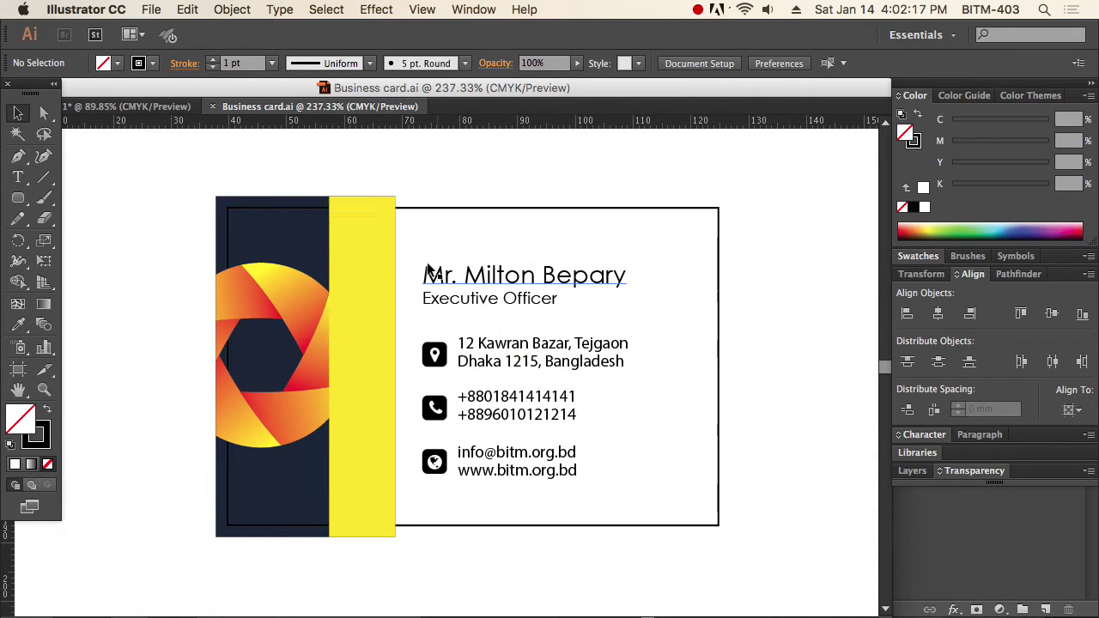
key("super+minus")
key("super+minus")
key("super+minus")
key("super+minus")
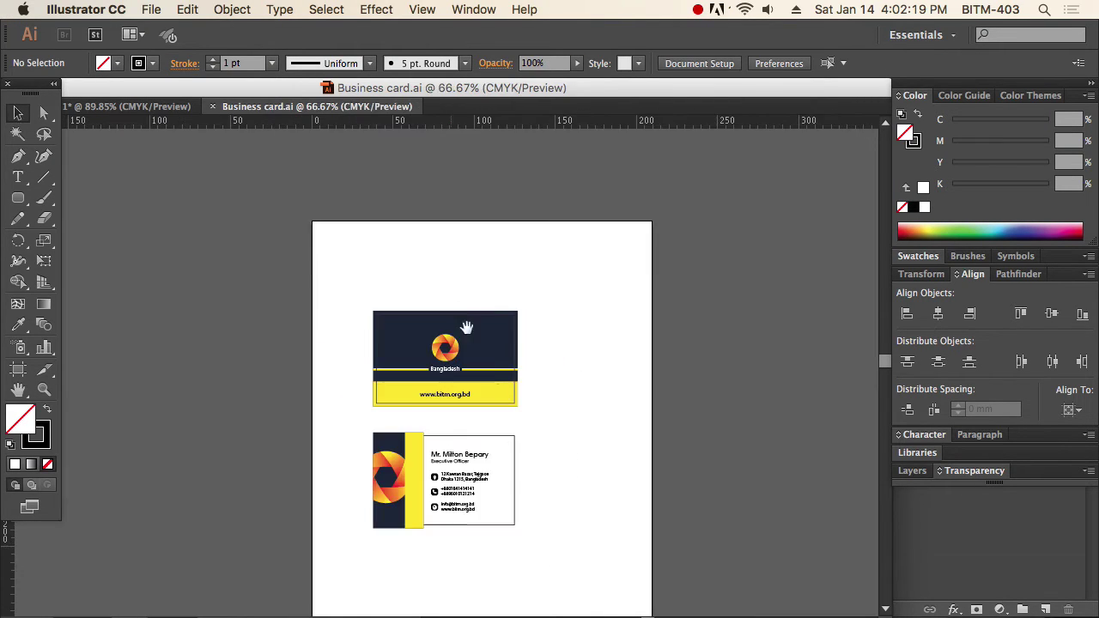
scroll(452, 314, "down", 3)
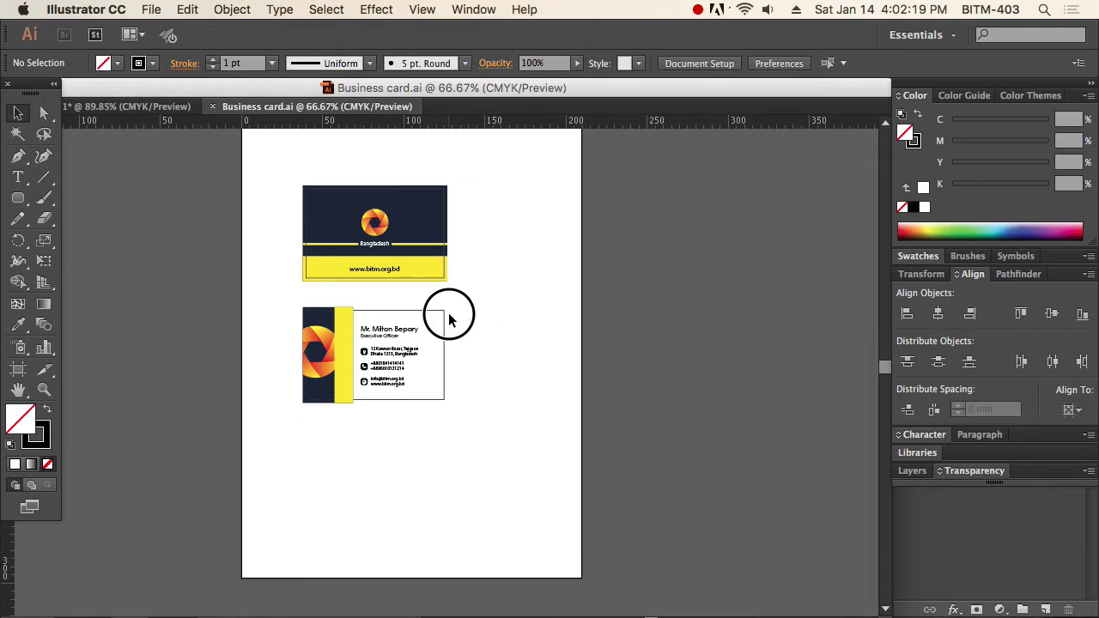
right_click(556, 126)
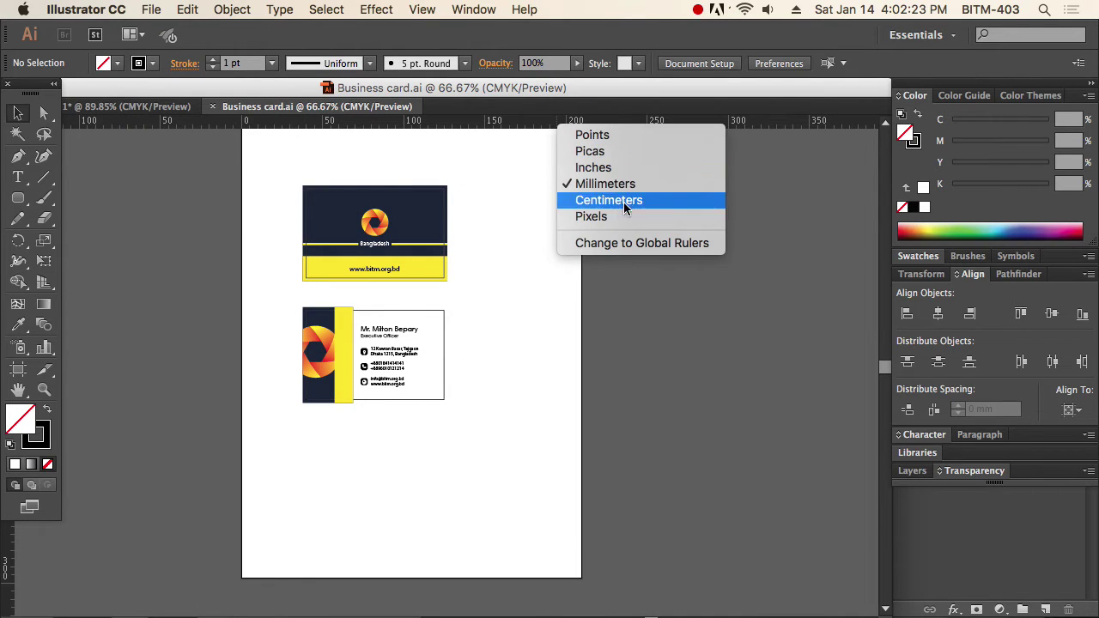
left_click(559, 218)
- Create an unfilled rectangle 1400 px wide and 800 px high beside the two card designs
left_click_drag(18, 199, 89, 199)
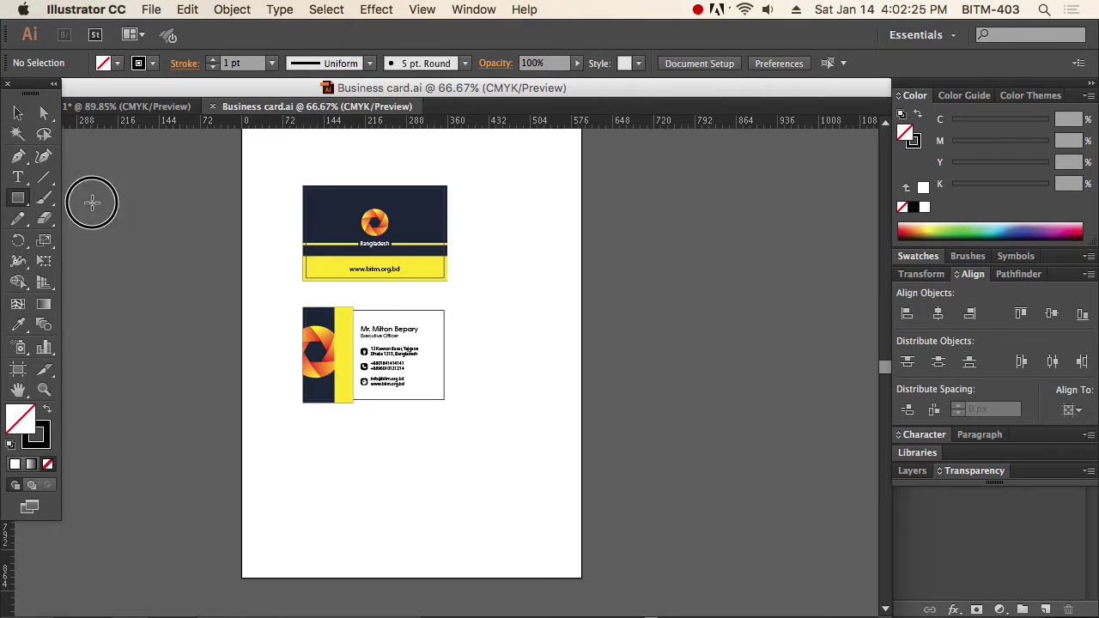
left_click(521, 211)
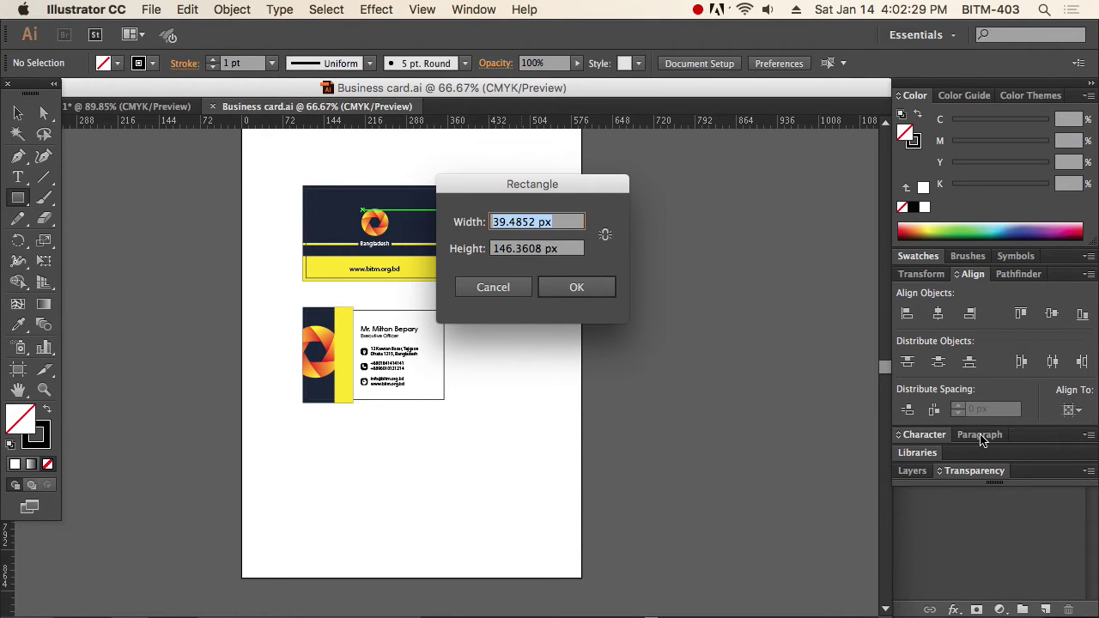
type("1400")
key("Tab")
type("8")
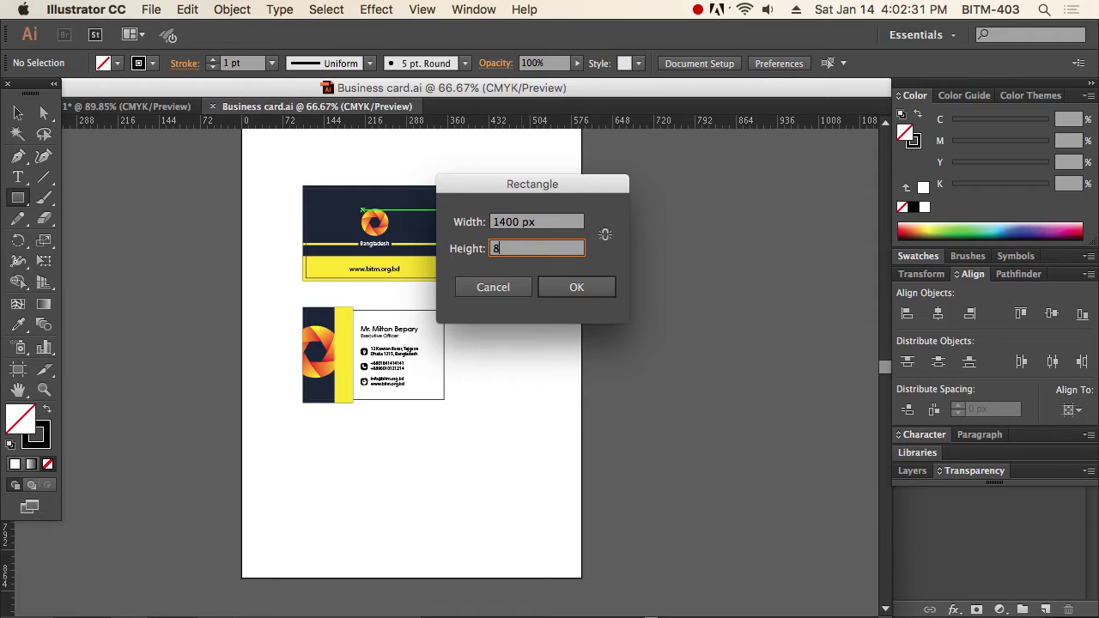
key("Return")
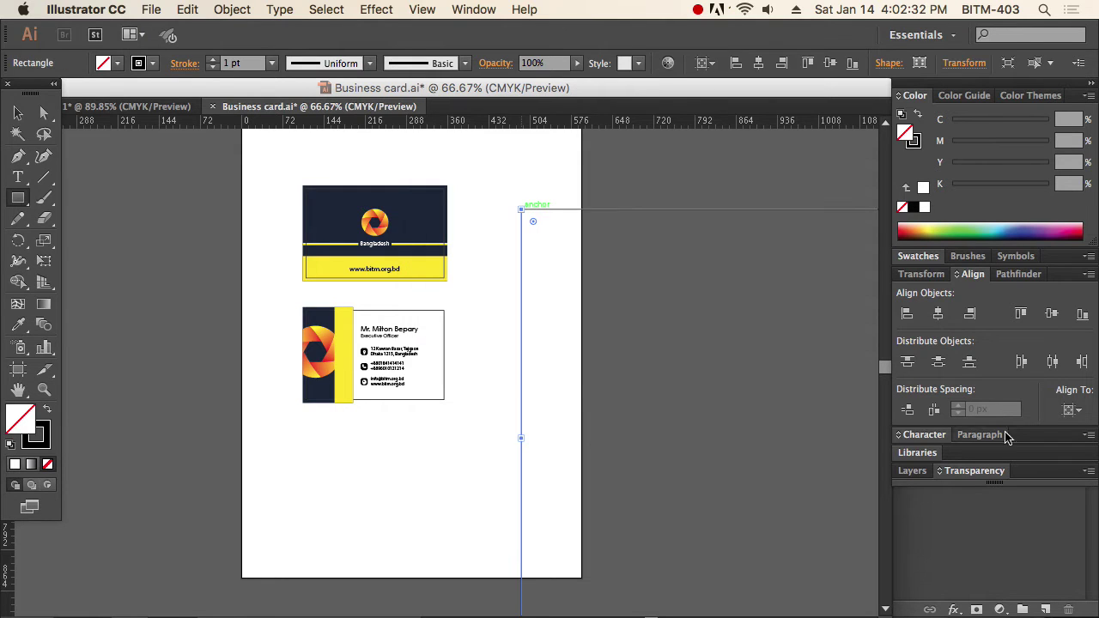
- Scale the new rectangle proportionally to about 240 px wide, close to the card's width, and place it below the contact side
left_click(18, 113)
key("super+minus")
key("super+minus")
key("super+minus")
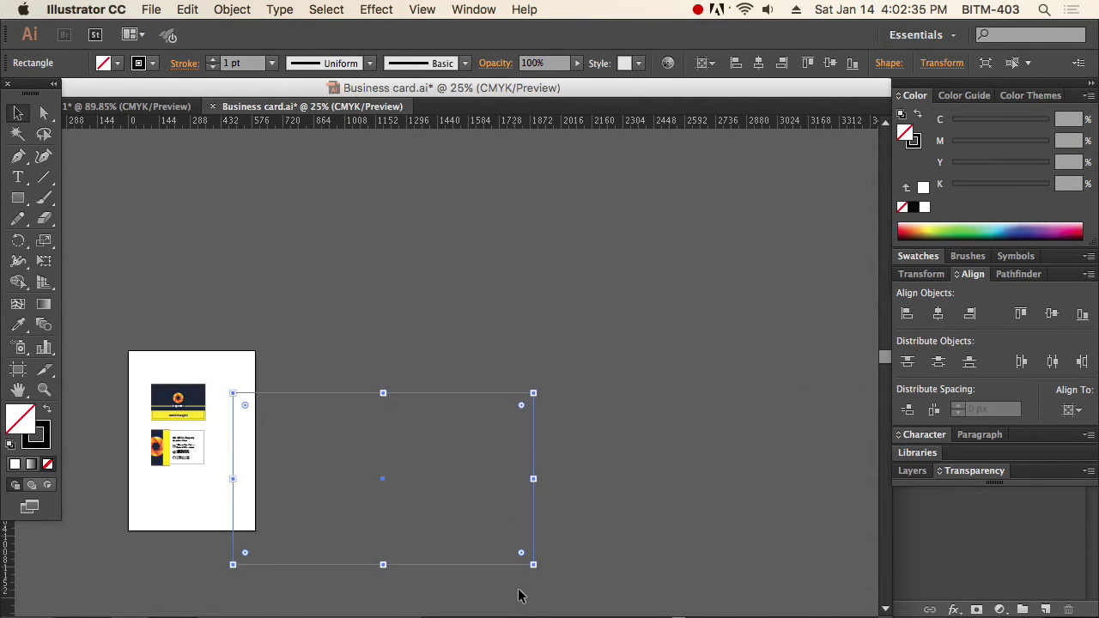
left_click_drag(533, 564, 262, 485)
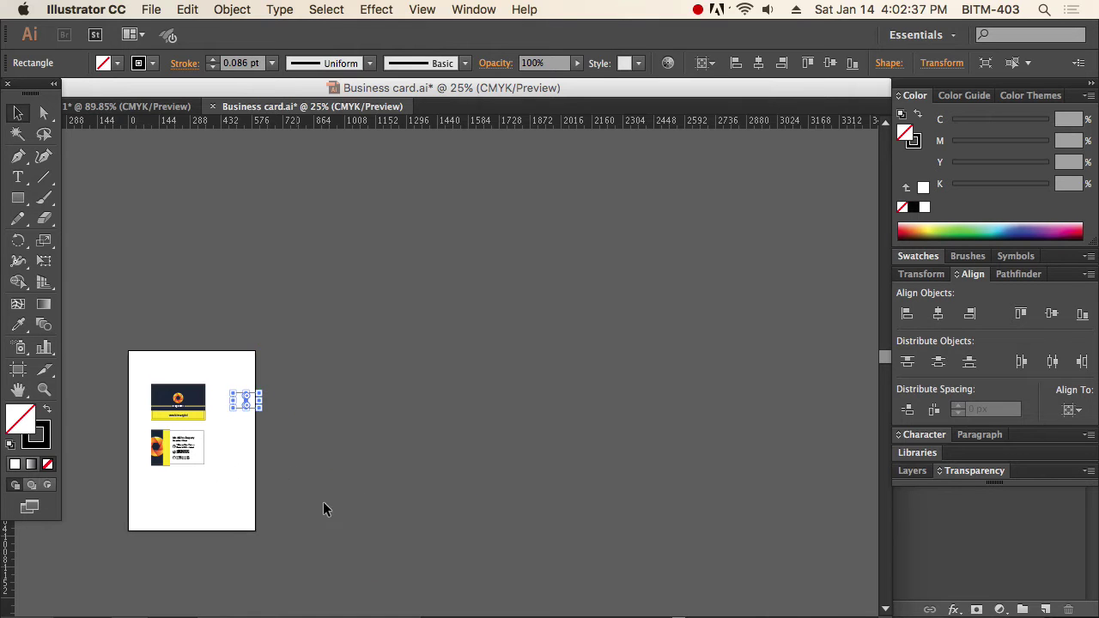
left_click_drag(318, 319, 618, 486)
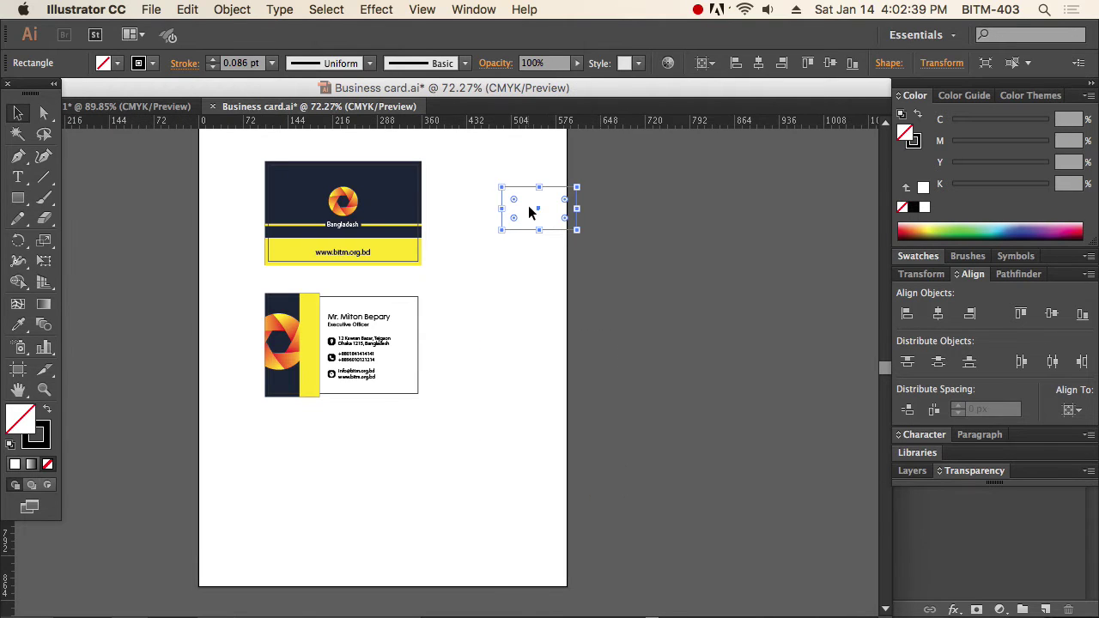
left_click_drag(530, 213, 339, 454)
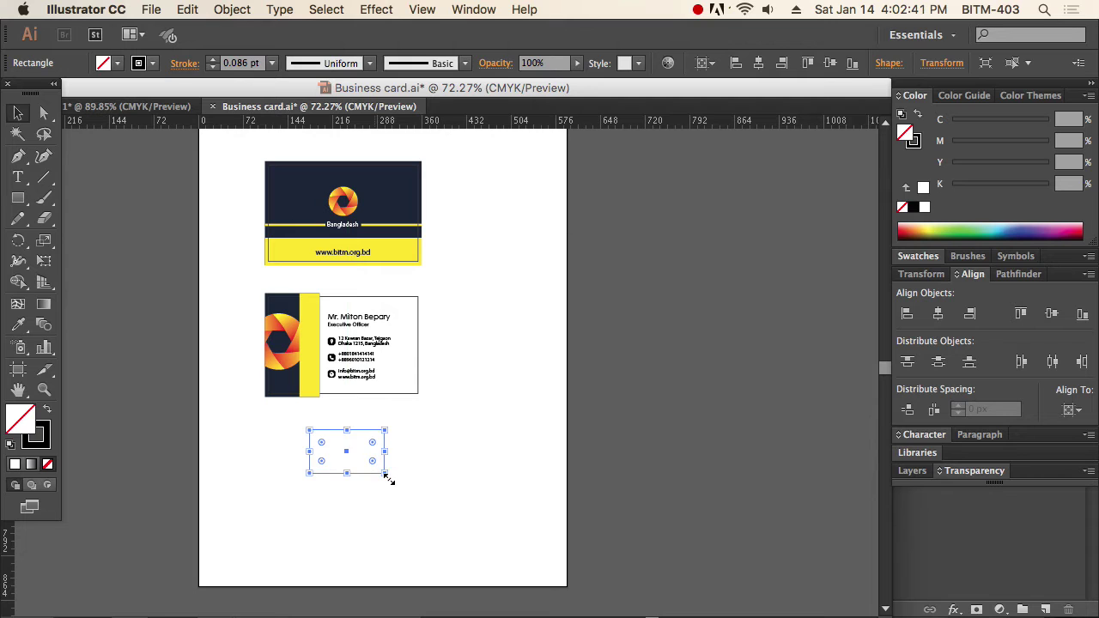
left_click_drag(388, 479, 421, 522)
left_click_drag(226, 306, 481, 509)
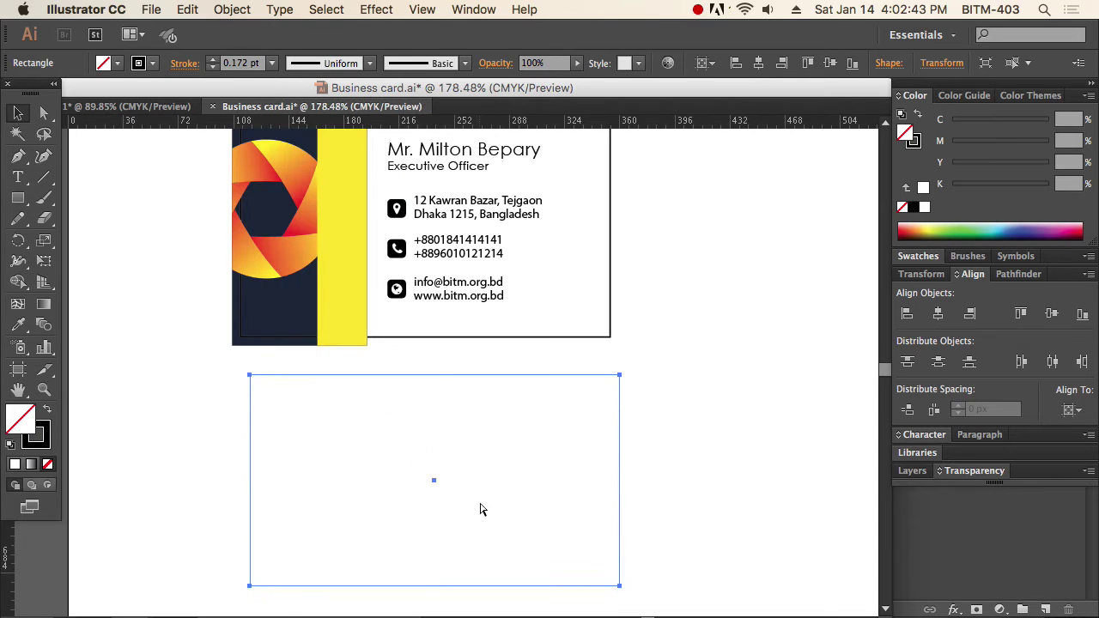
- Move the scaled rectangle onto the contact side of the card and nudge it to the vertical middle of the black border
left_click_drag(441, 479, 427, 242)
left_click_drag(572, 300, 630, 444)
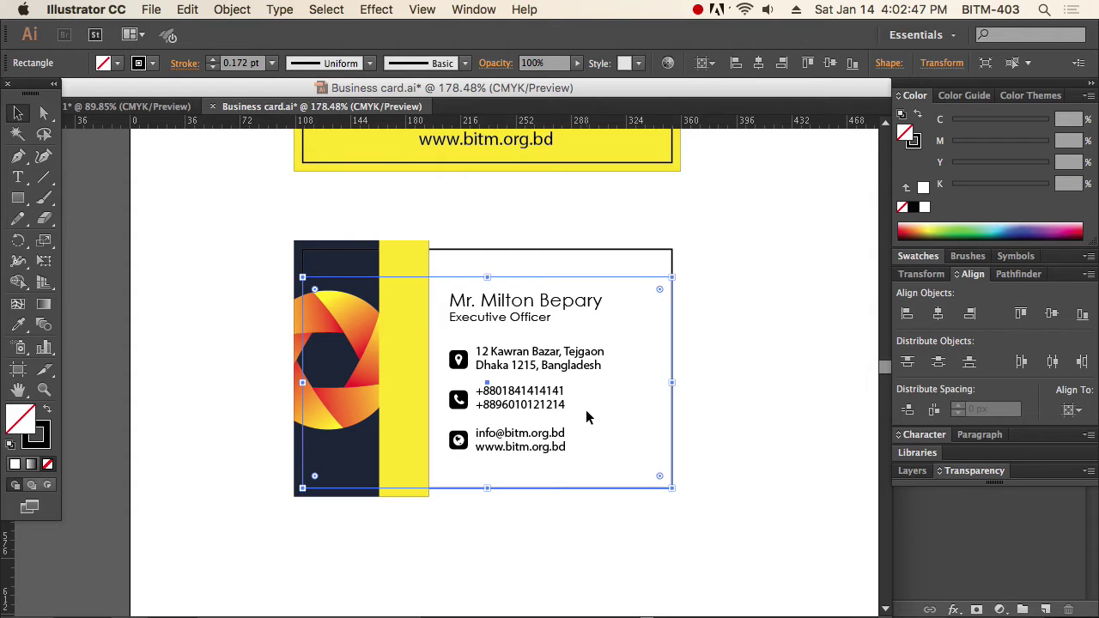
key("shift+Up")
key("shift+Up")
key("Down")
key("Down")
key("Down")
key("Down")
key("Down")
key("Down")
key("Down")
key("Down")
key("Down")
key("Down")
key("Down")
key("Down")
key("Down")
key("Down")
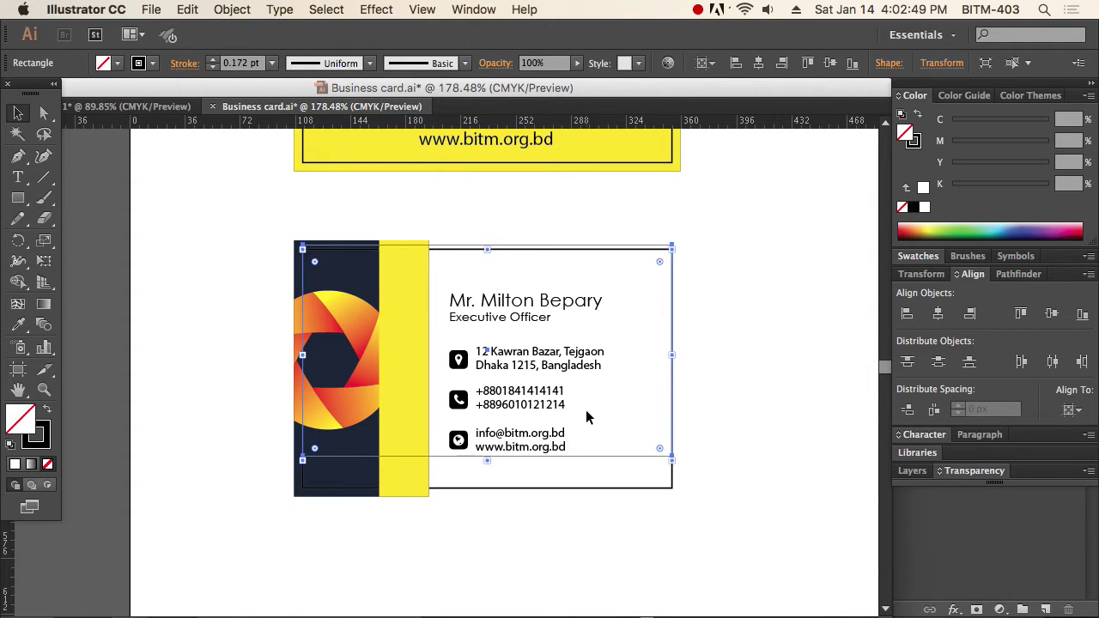
key("Down")
key("Down")
key("Down")
key("Down")
key("Down")
key("Down")
key("Down")
key("Down")
key("Down")
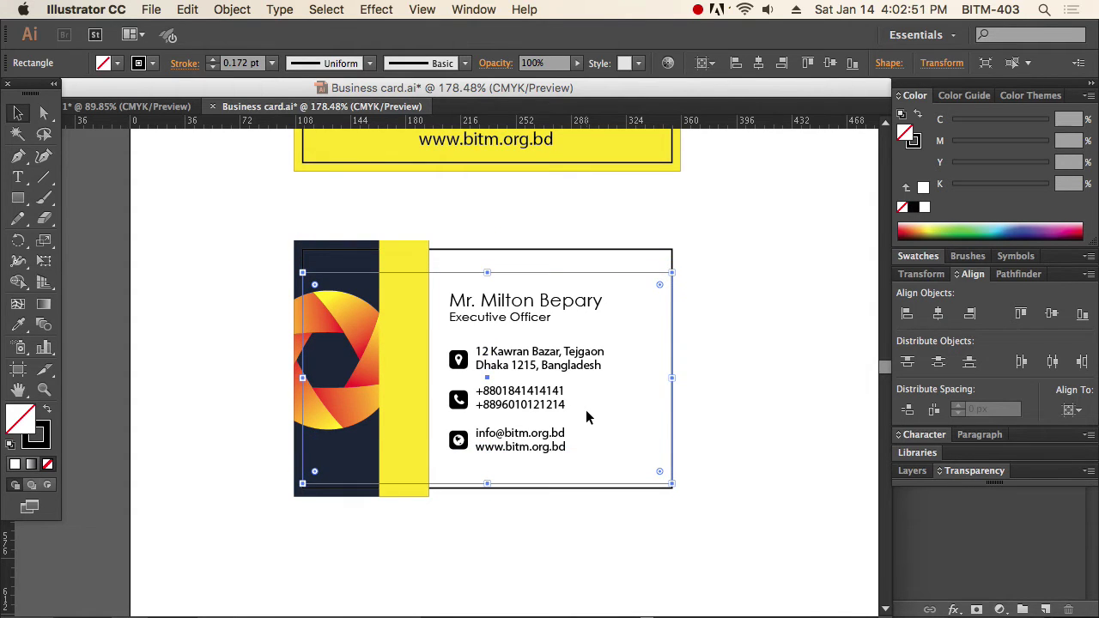
key("Up")
key("Up")
key("Up")
key("Up")
key("Up")
key("Up")
key("Up")
key("Up")
key("Up")
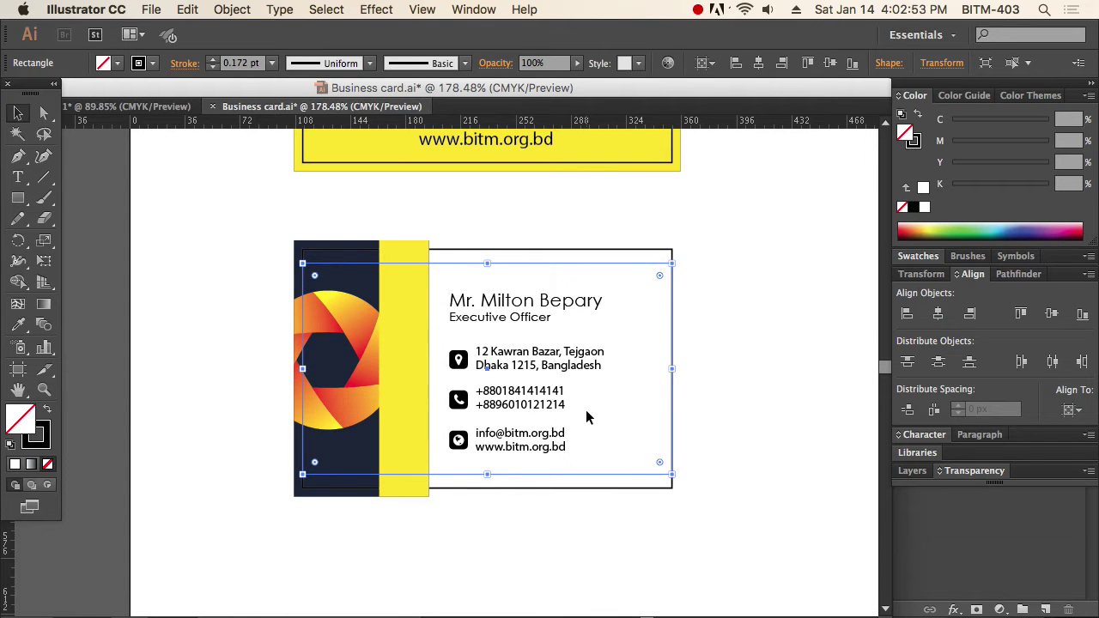
- Try to centre the rectangle and the card's black border vertically on each other with the Align options
left_click(687, 497)
left_click_drag(665, 466, 710, 493)
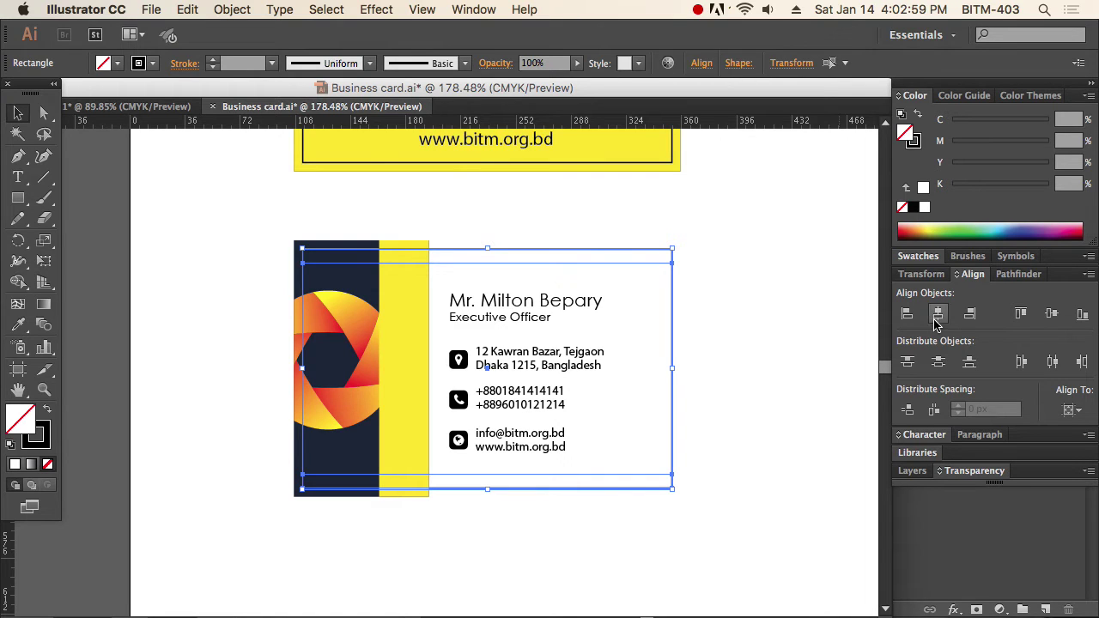
left_click(1050, 314)
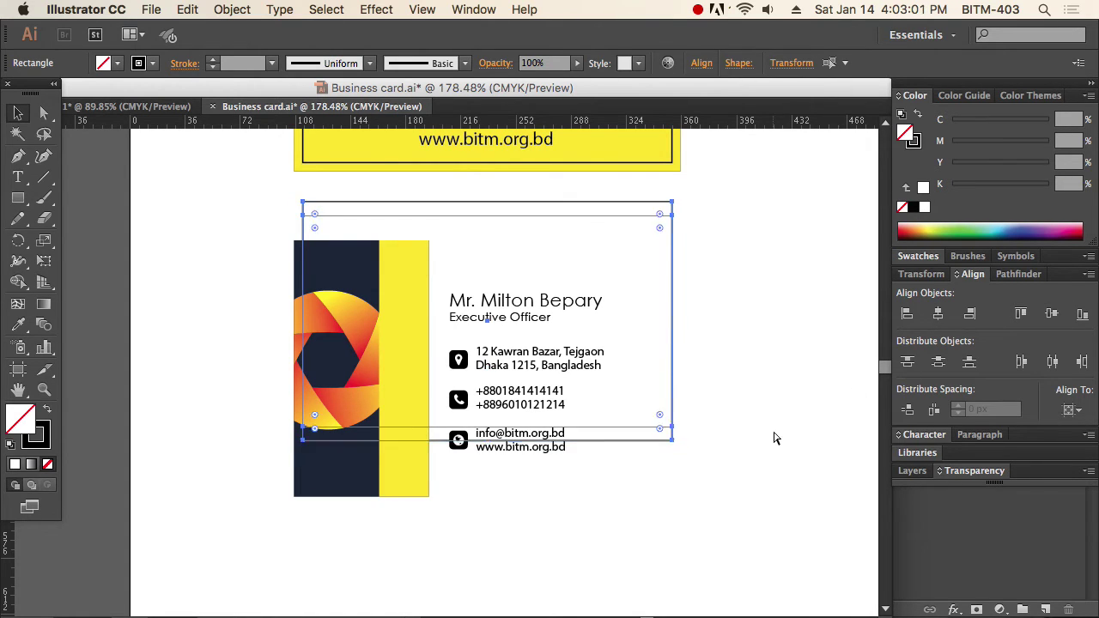
key("super+z")
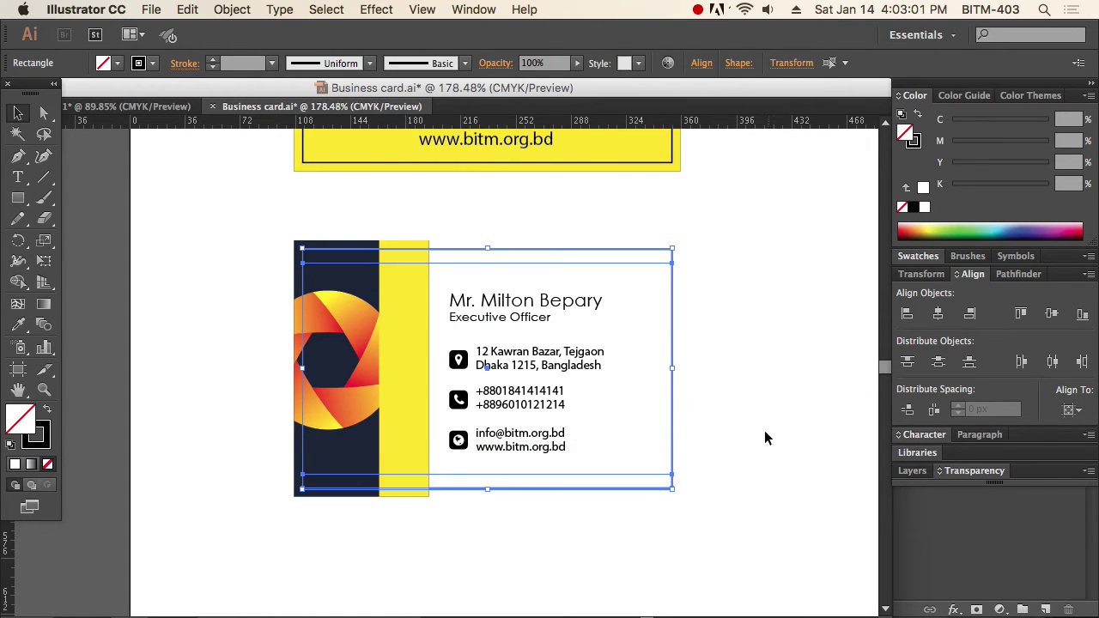
left_click(1069, 409)
left_click(1051, 449)
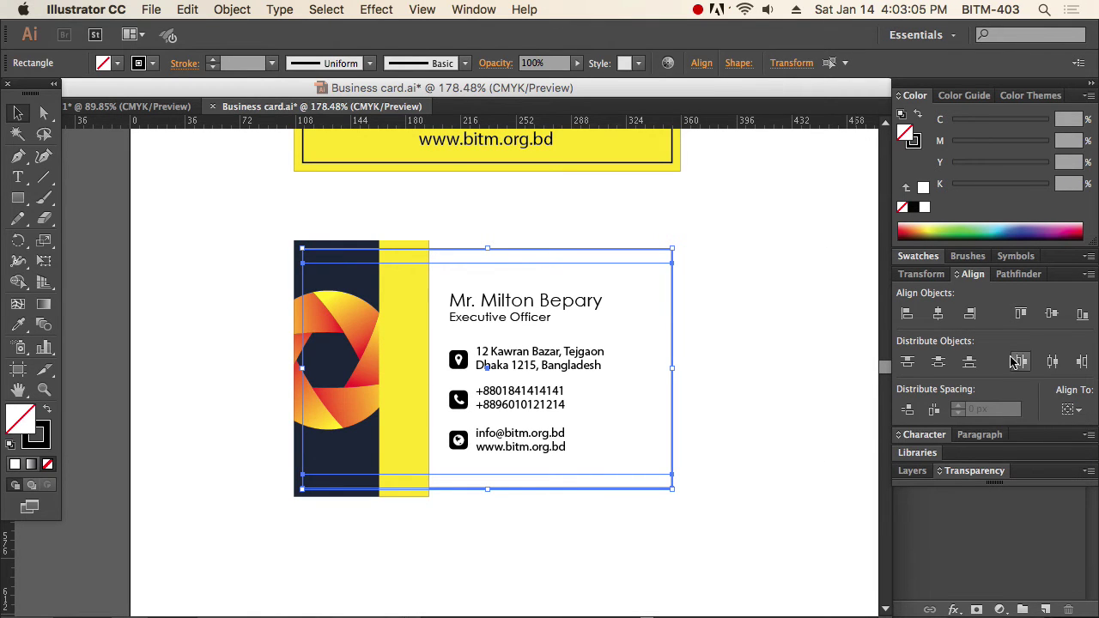
left_click(709, 478)
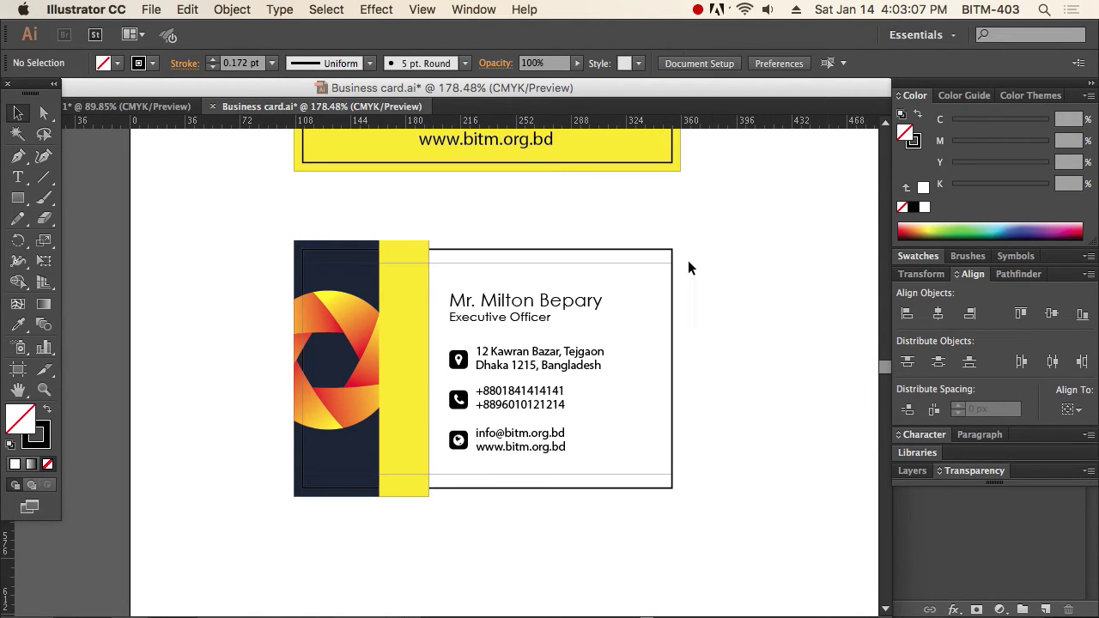
- Delete the black border rectangle from the contact side and remove the stroke from the proportional rectangle
left_click(662, 261)
left_click(735, 286)
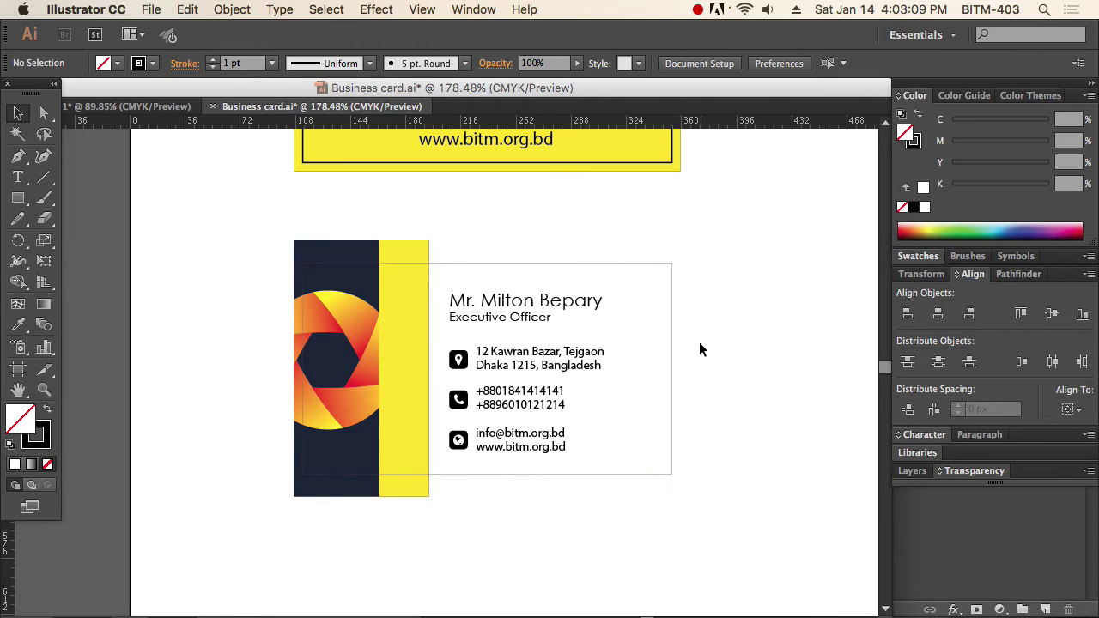
left_click(658, 338)
left_click(41, 438)
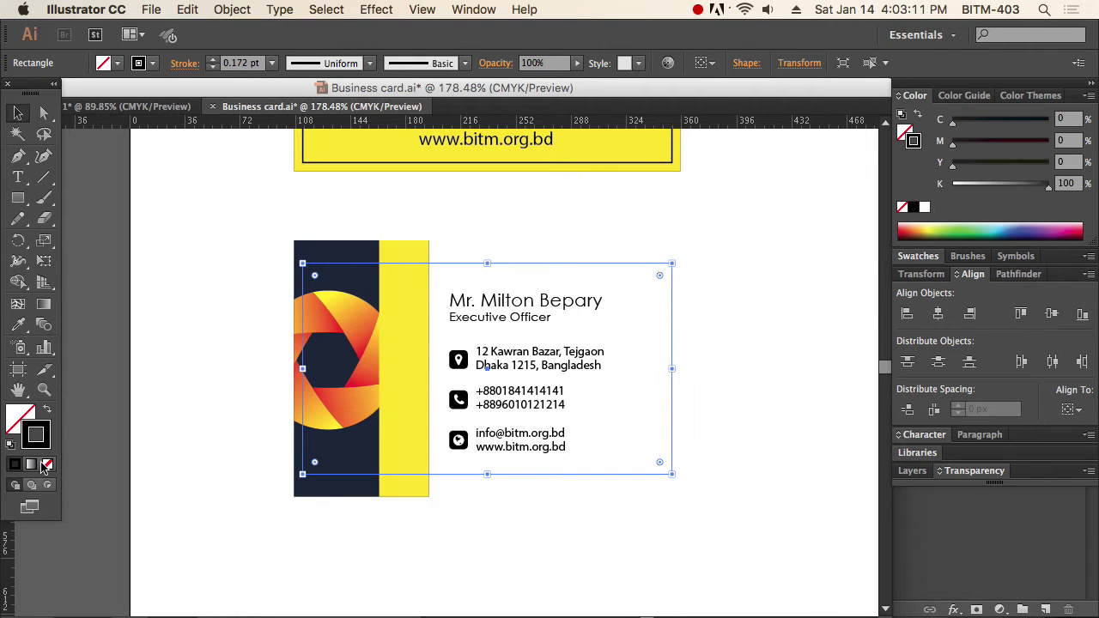
left_click(47, 464)
key("super+shift+b")
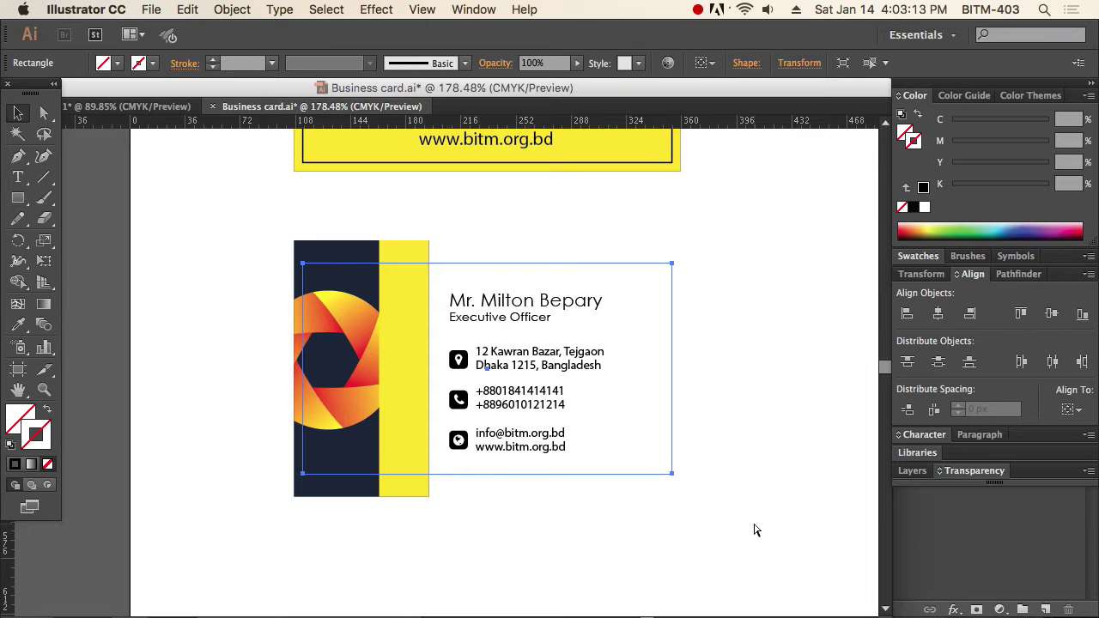
key("super+shift+b")
- Make a clipping mask from the proportional rectangle and all contact side artwork, then deselect it
left_click(751, 539)
left_click_drag(765, 545, 228, 187)
left_click(230, 10)
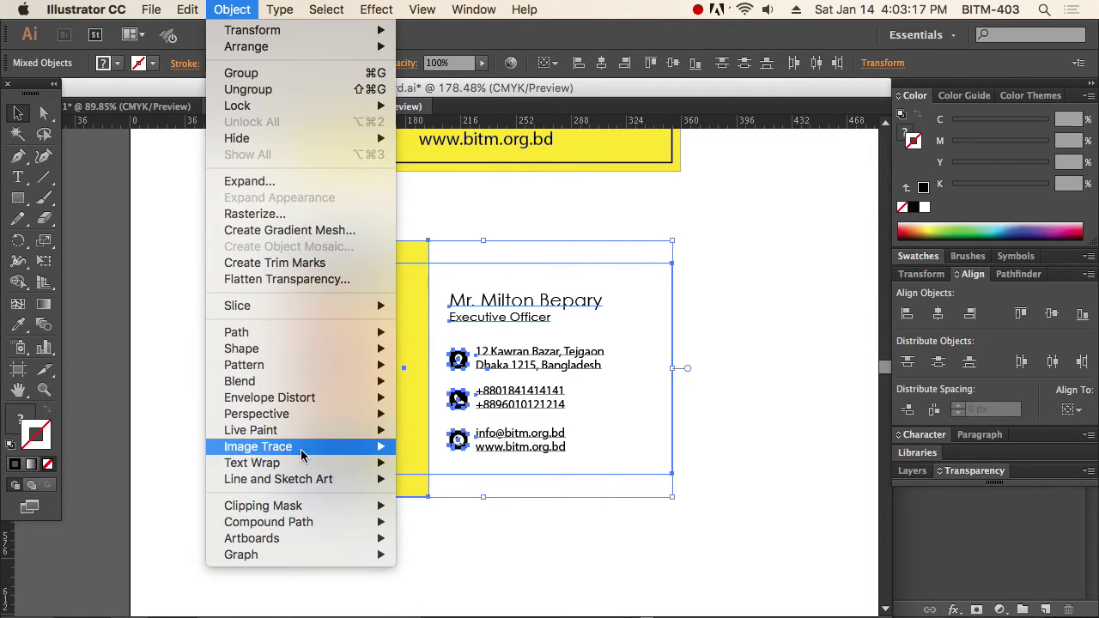
mouse_move(305, 508)
left_click(428, 505)
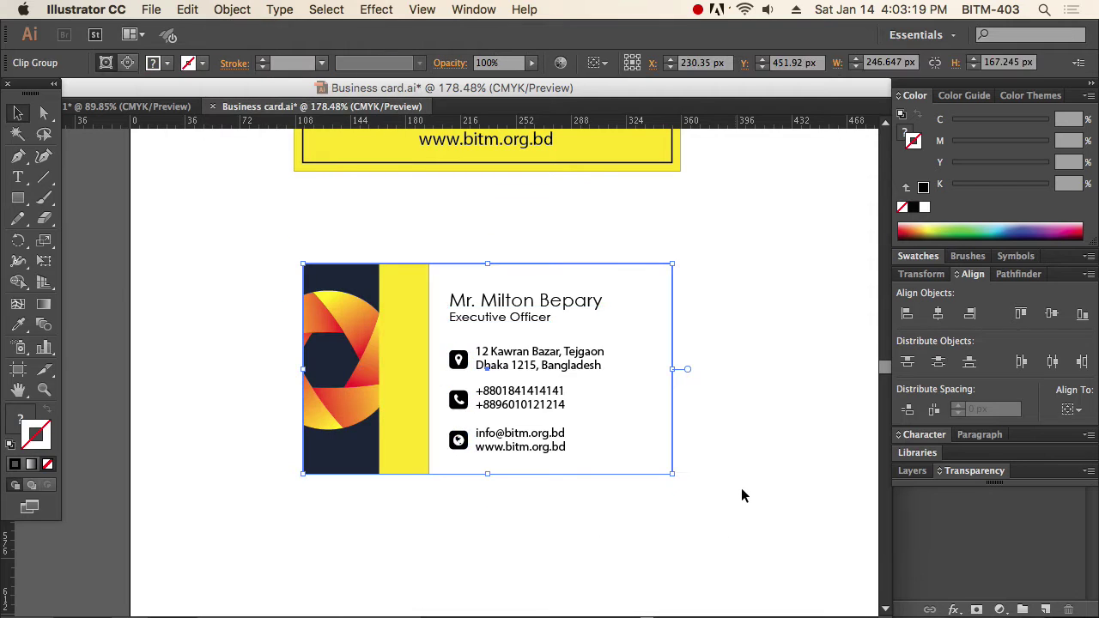
left_click(766, 486)
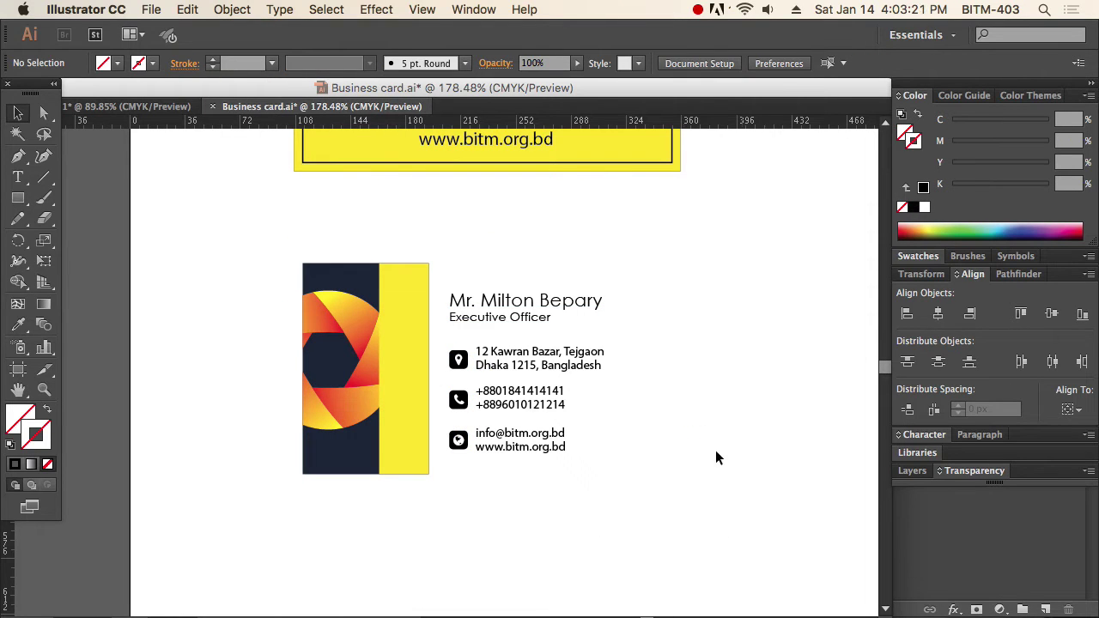
- Examine the clipped card's yellow strip closely along its upper and side edges
left_click_drag(380, 245, 483, 299)
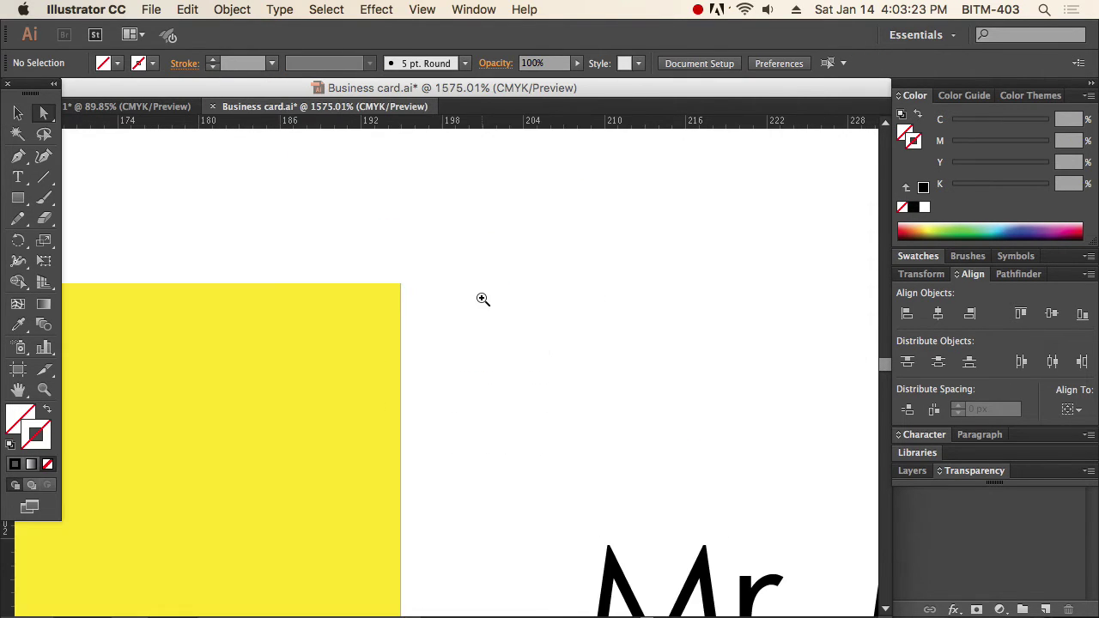
left_click_drag(379, 348, 596, 351)
left_click_drag(504, 255, 717, 405)
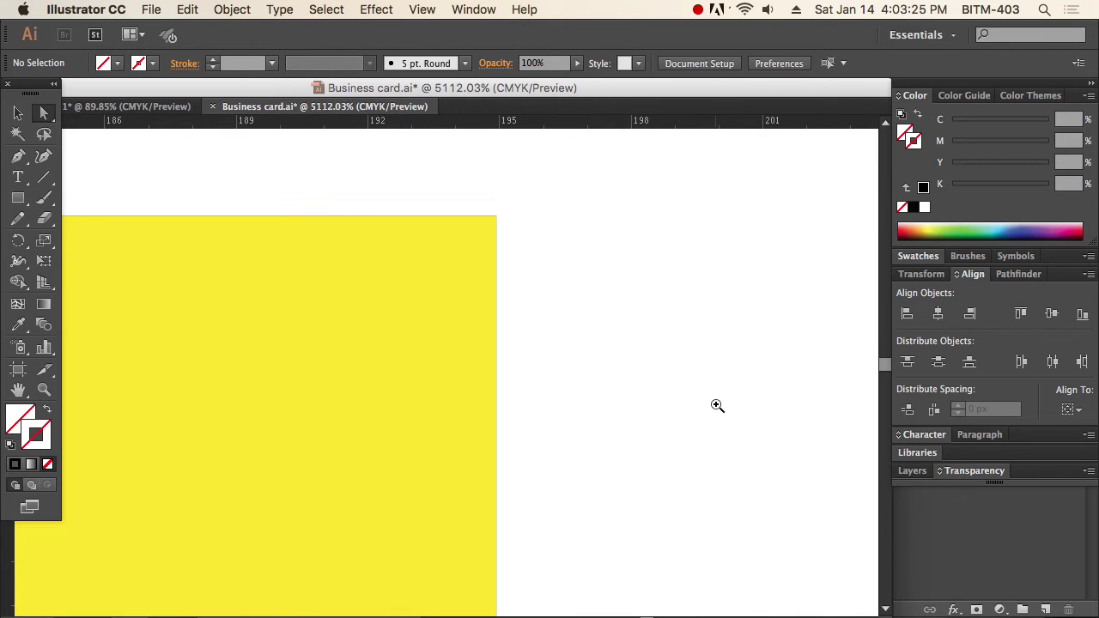
left_click(481, 373, "alt")
left_click(480, 372, "alt")
left_click(480, 373, "alt")
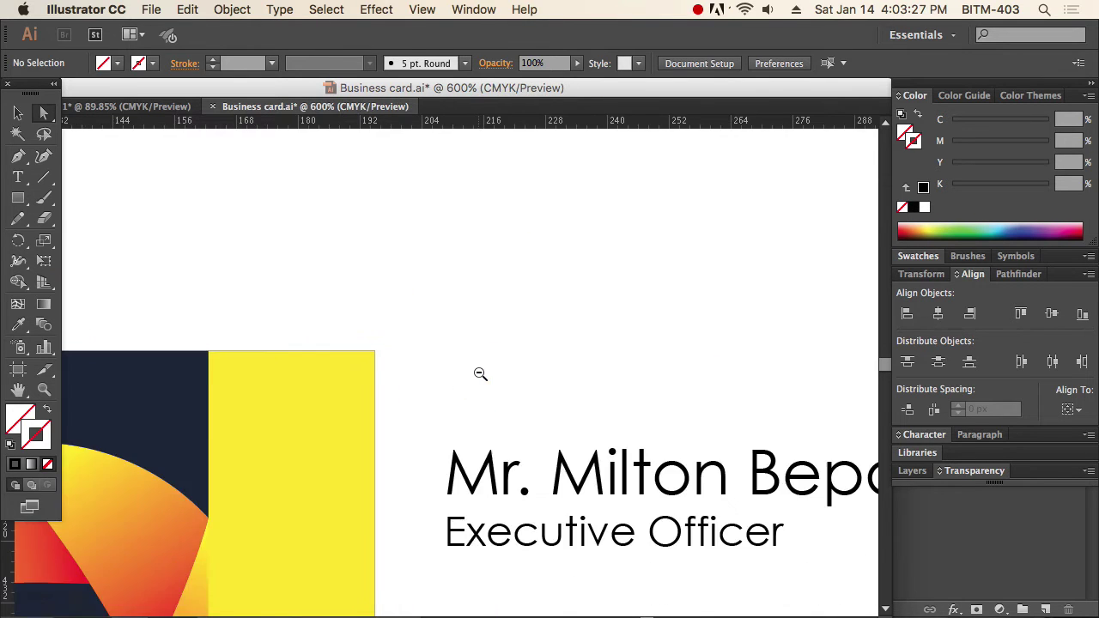
left_click(481, 373, "alt")
left_click_drag(504, 463, 559, 275)
left_click(297, 319, "alt")
left_click(221, 236, "alt")
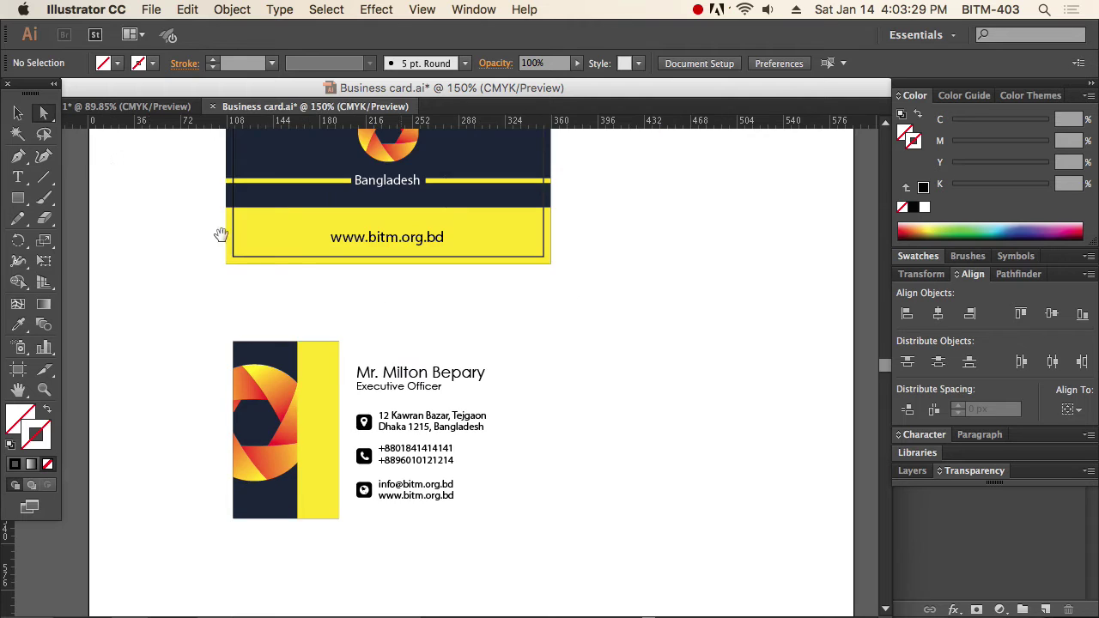
- Copy the clipped contact card, switch to Photoshop and paste it into Shape 11 .psb as a Smart Object
left_click(18, 114)
left_click_drag(198, 310, 713, 548)
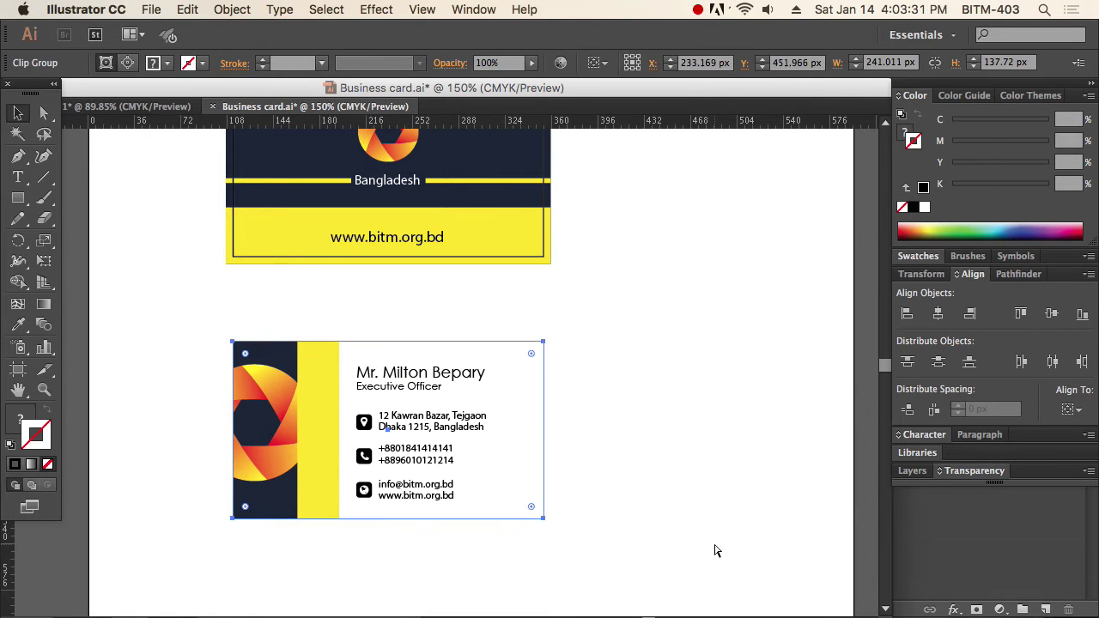
key("super+Tab")
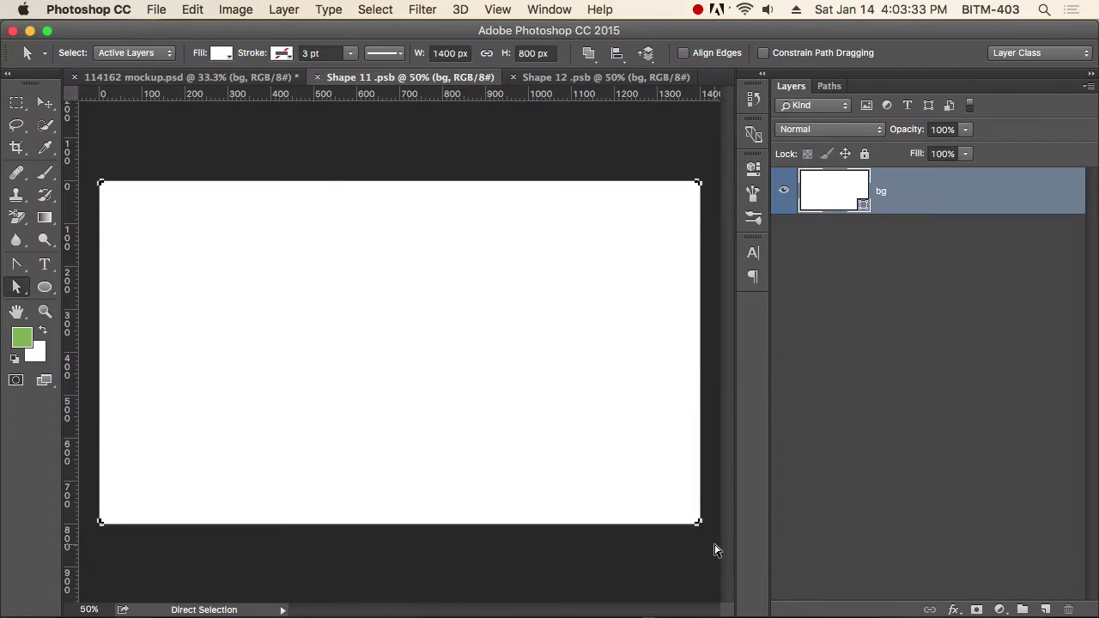
left_click(471, 135)
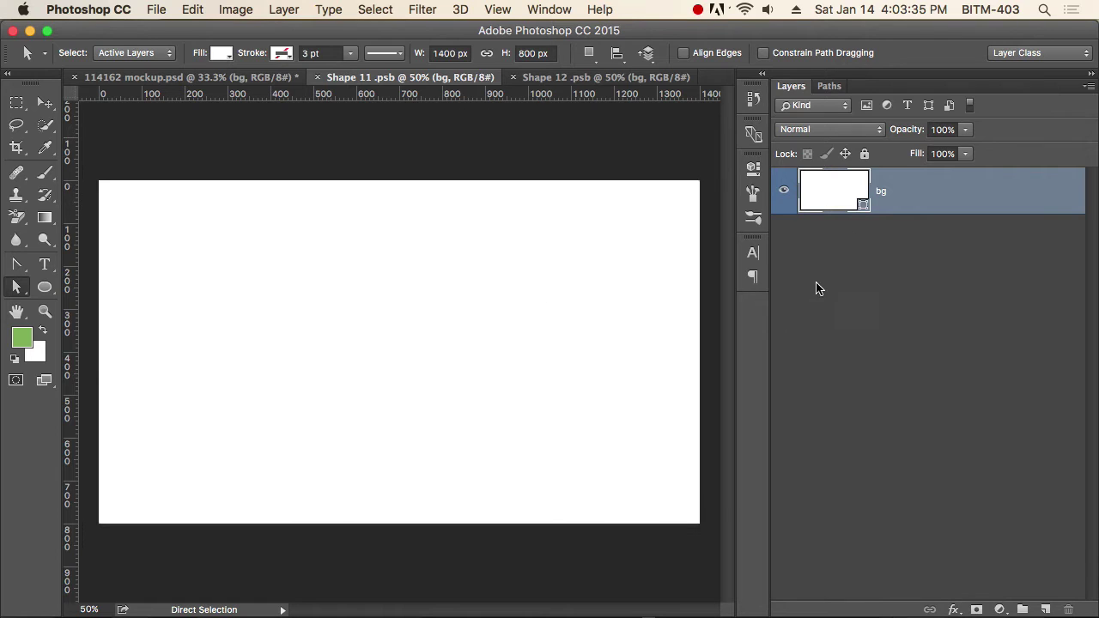
key("super+v")
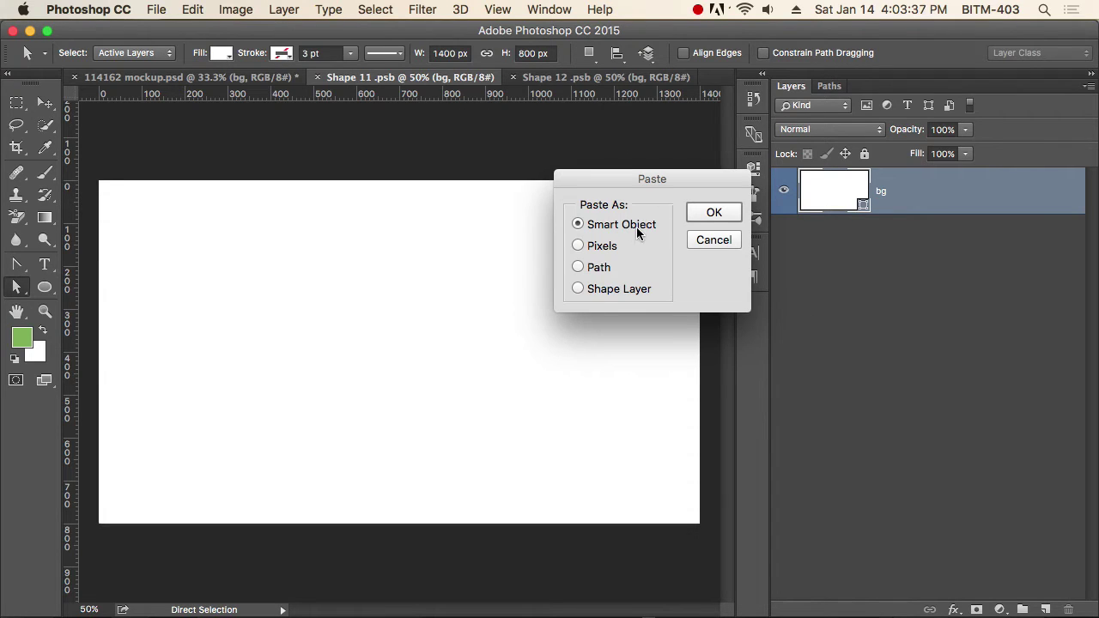
left_click(710, 210)
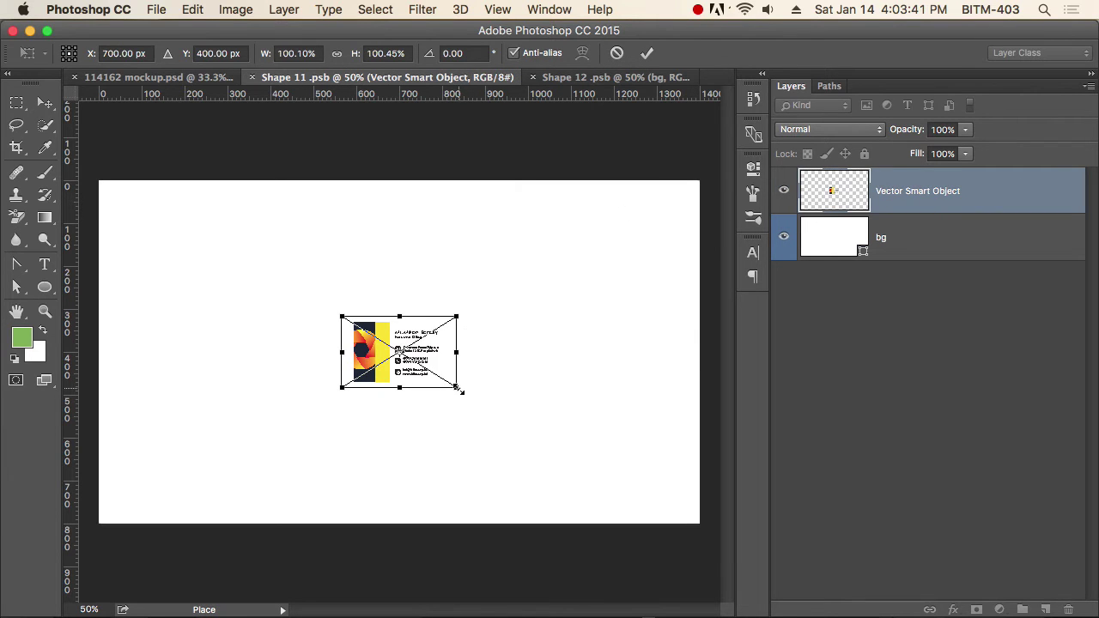
- Enlarge the pasted card to about 577% wide and 579% high and move it towards the canvas's left edge
left_click_drag(464, 391, 720, 537)
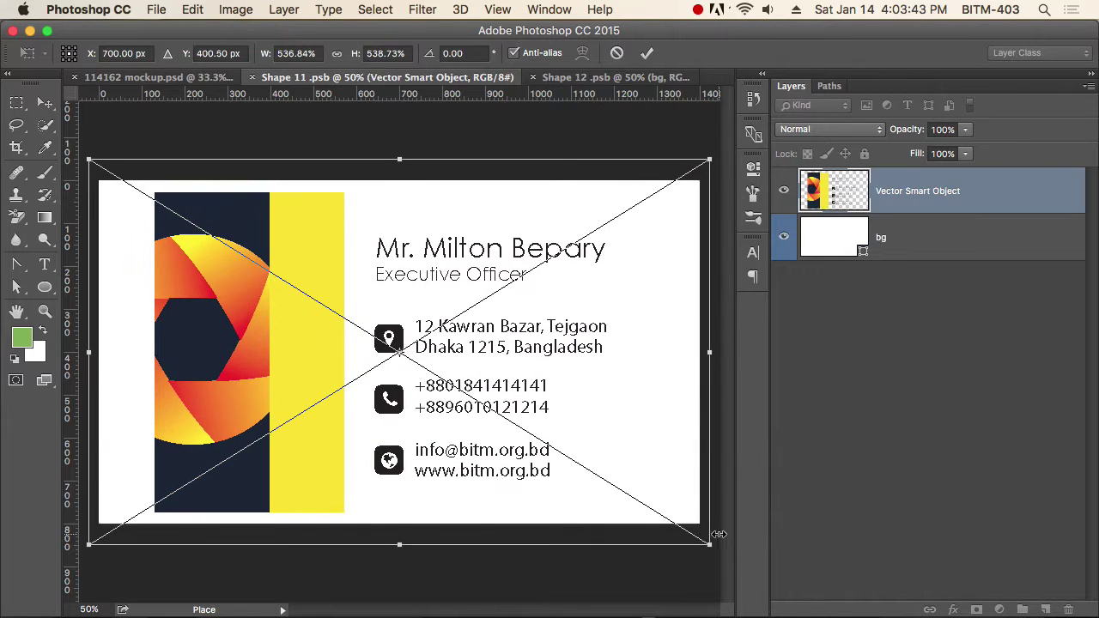
key("super+minus")
left_click_drag(609, 485, 625, 493)
left_click_drag(536, 416, 514, 412)
- Nudge the enlarged card horizontally until its artwork is flush with the canvas's left edge and commit the placement
left_click_drag(194, 349, 271, 394)
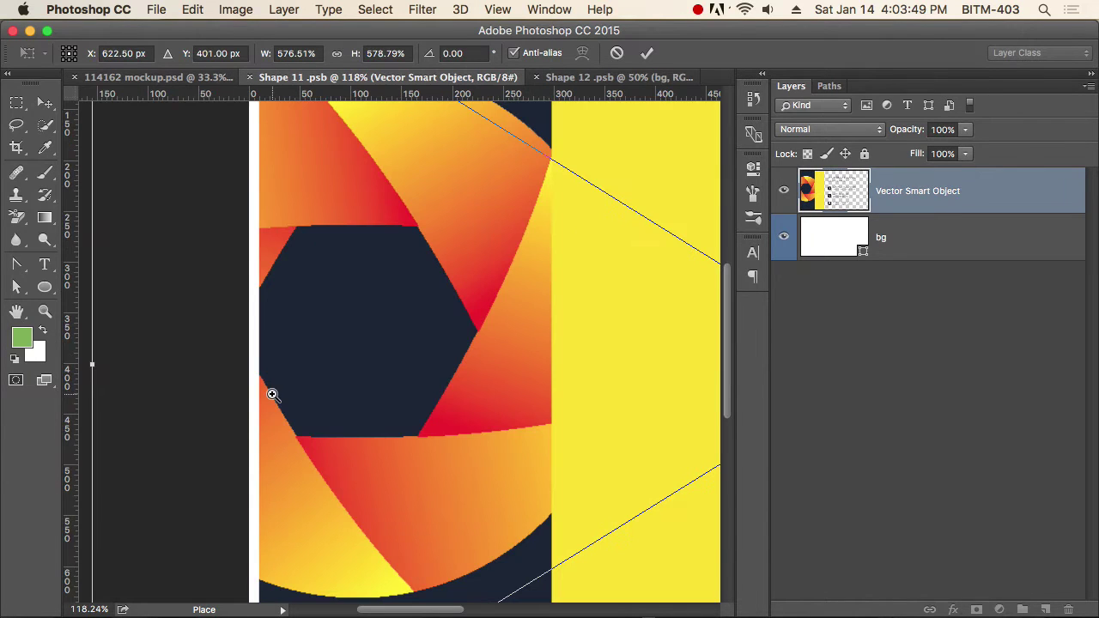
key("Left")
key("Left")
key("Left")
key("Left")
key("Left")
key("Left")
key("Left")
key("Left")
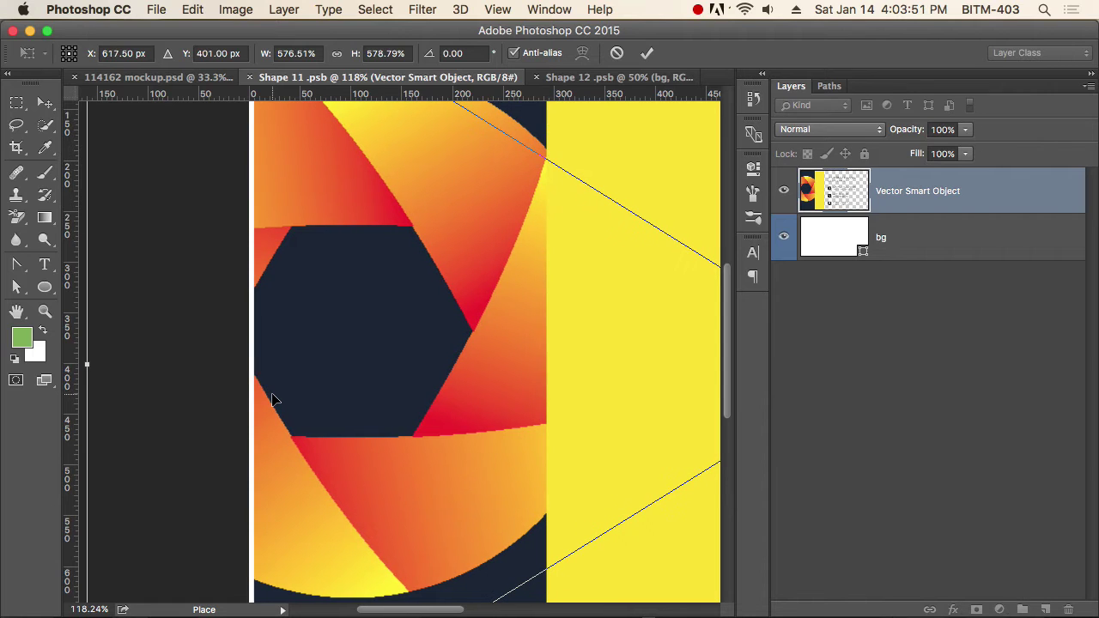
key("Left")
key("Left")
key("Return")
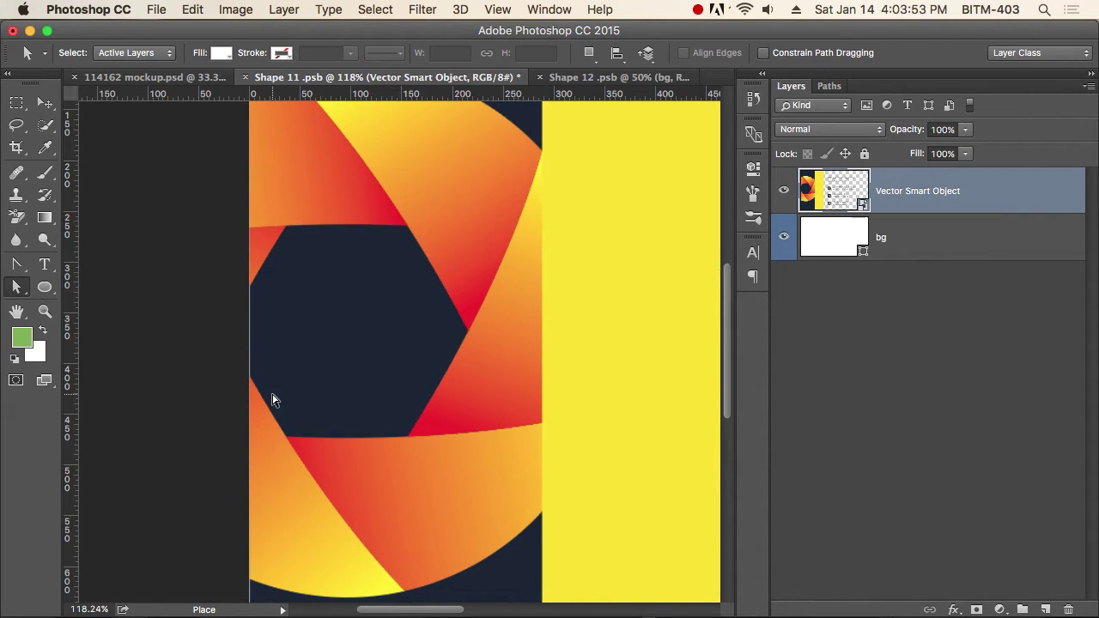
- Transform the placed card to about 581% wide and 584% high so it fills the canvas, and return to the Move tool
key("super+1")
key("super+0")
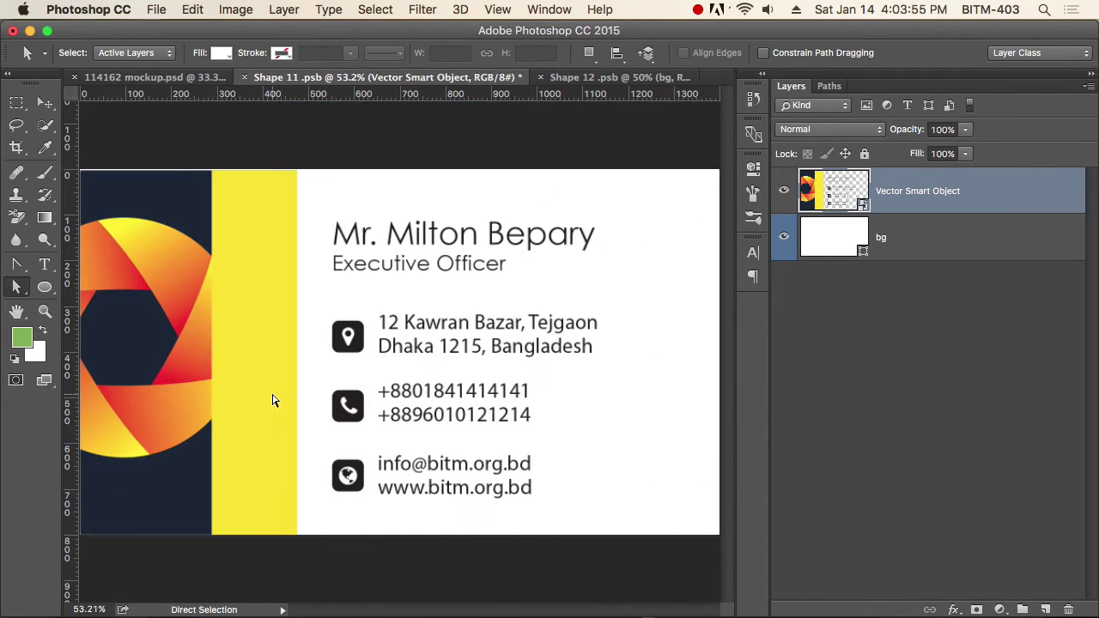
key("super+minus")
key("super+t")
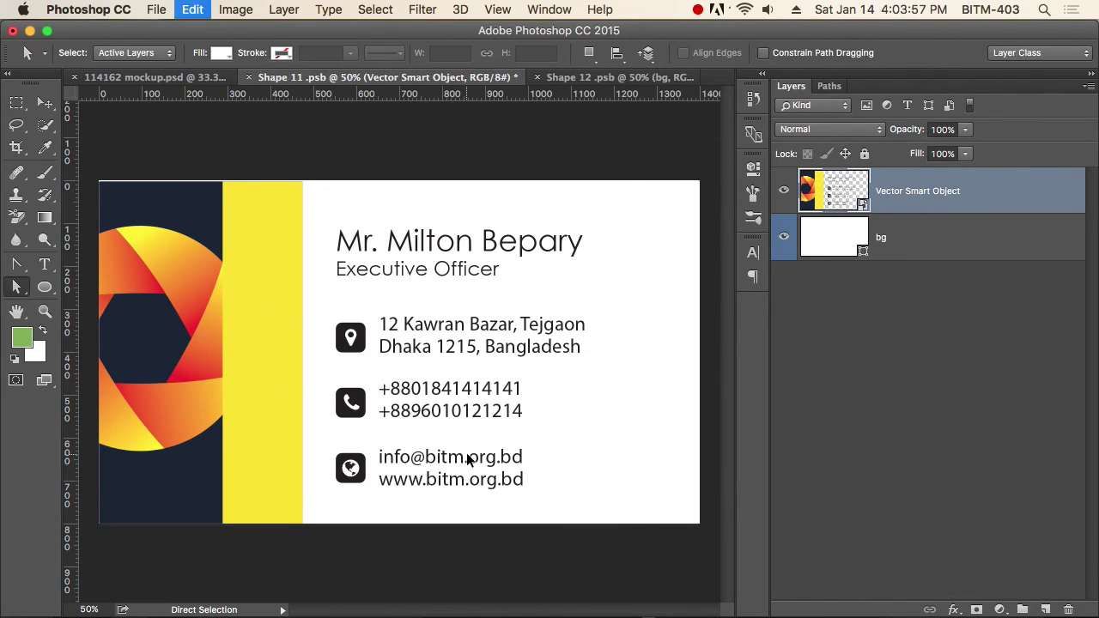
key("super+minus")
left_click_drag(601, 213, 605, 209)
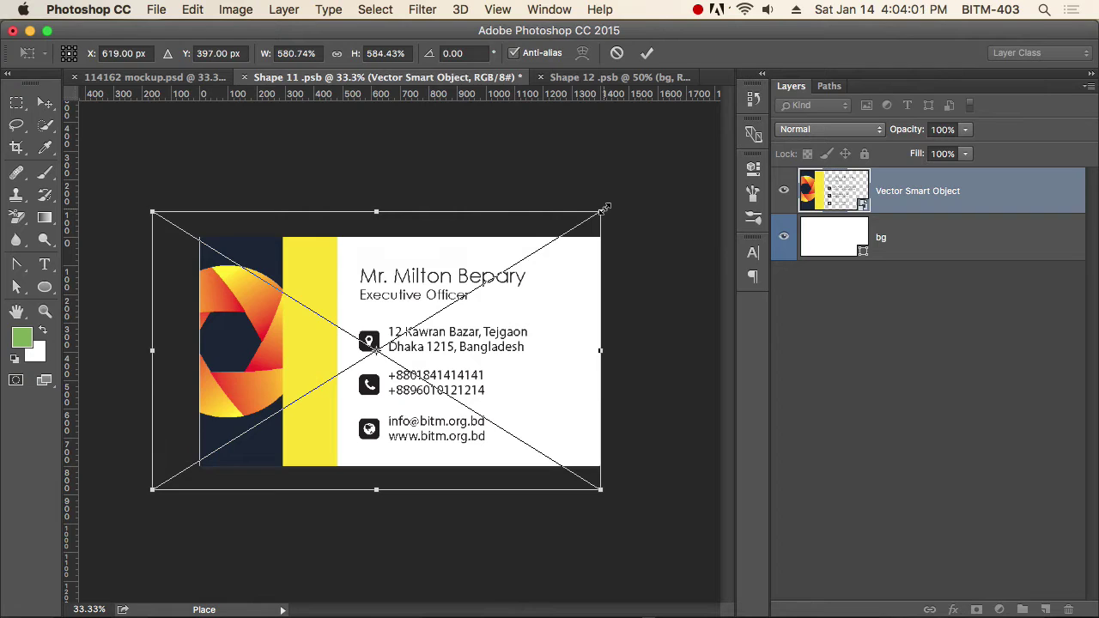
key("Return")
key("v")
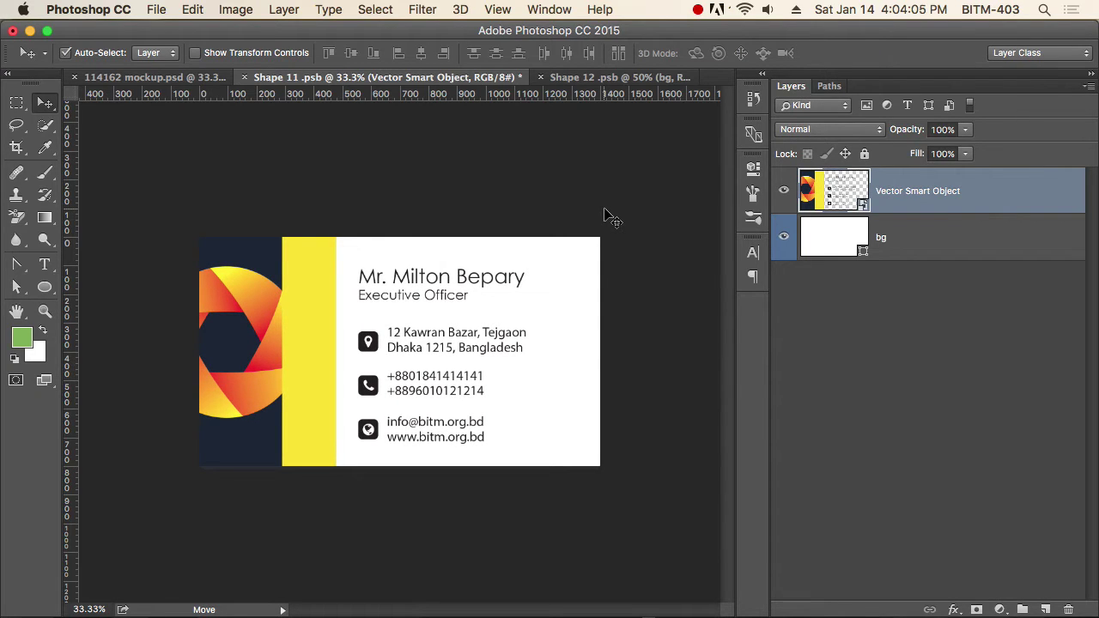
- Save and close Shape 11 .psb, and check the updated card up close in 114162 mockup.psd
key("super+s")
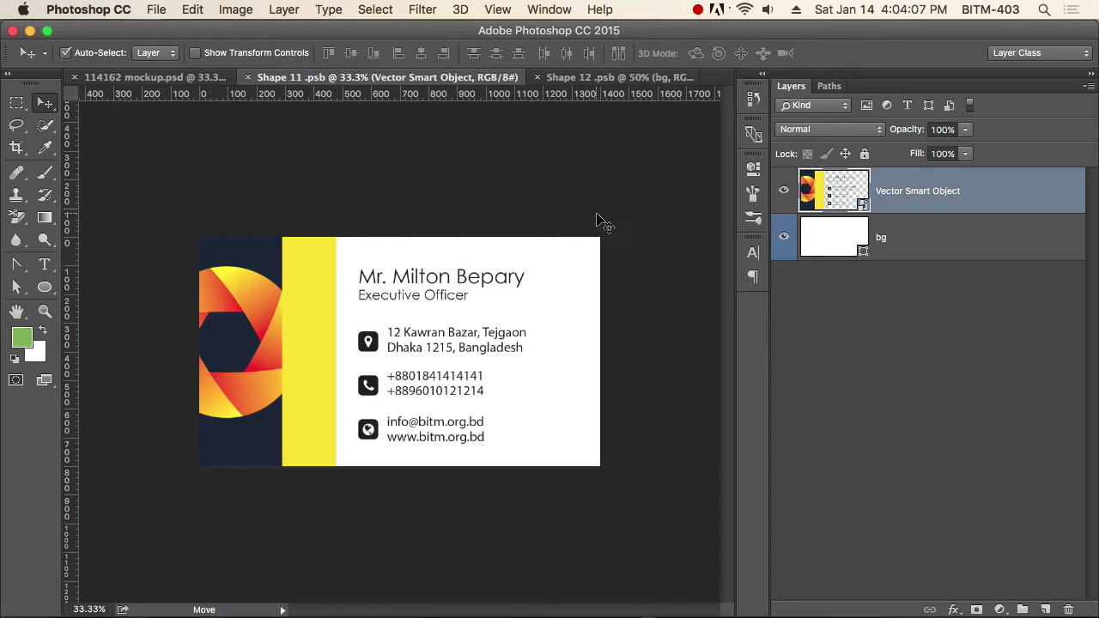
key("super+w")
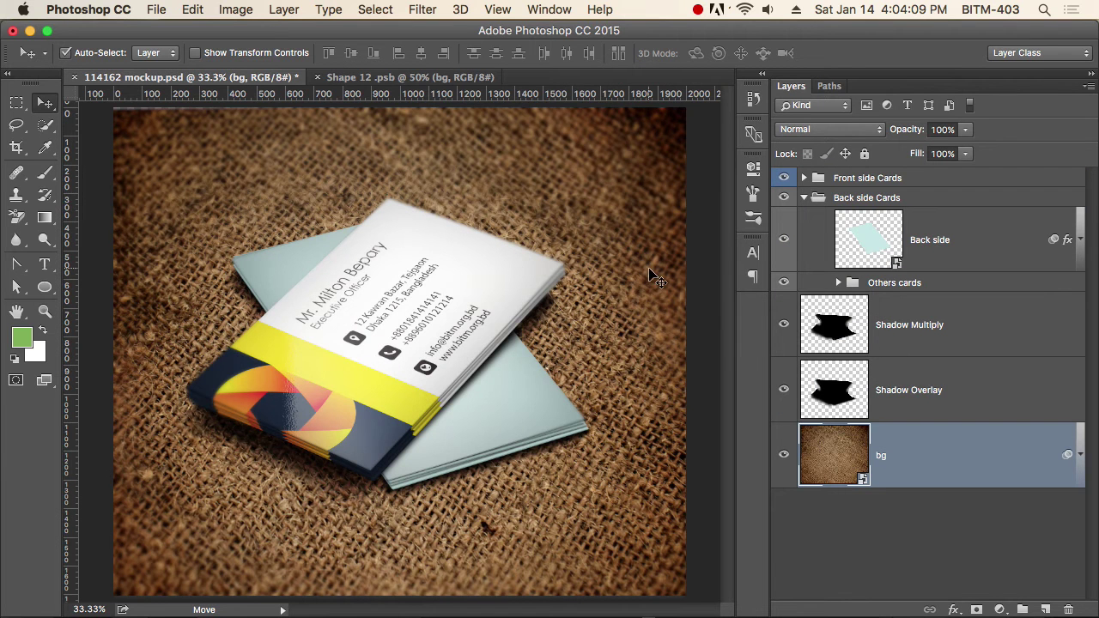
key("super+equal")
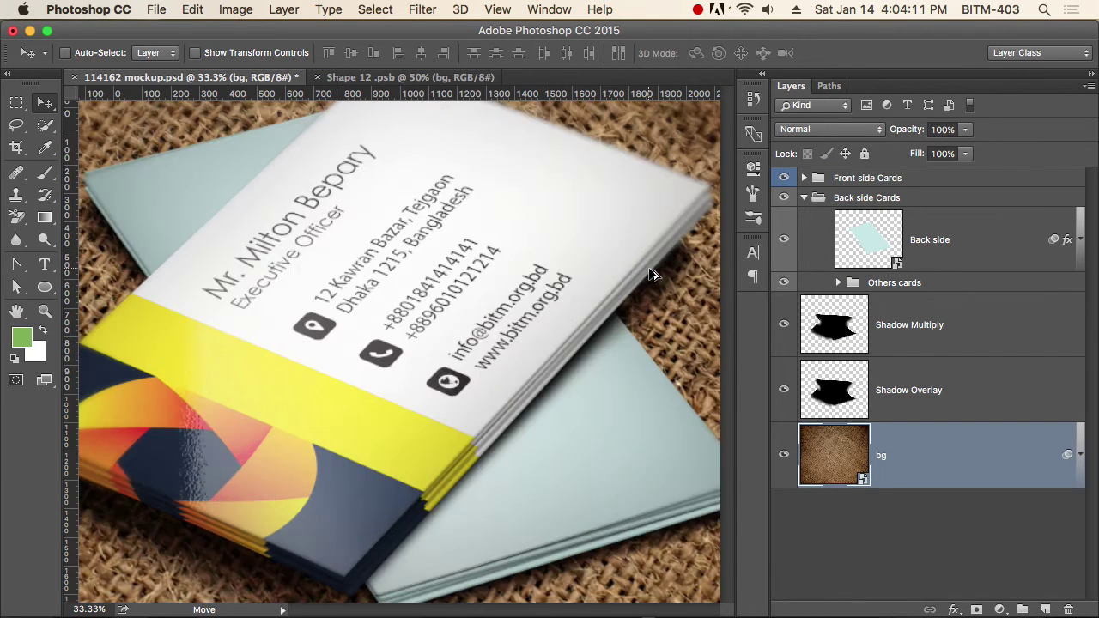
- Inspect the updated card stack in 114162 mockup.psd up close, and return to a view of the whole mockup
key("super+equal")
key("super+equal")
key("super+equal")
key("super+minus")
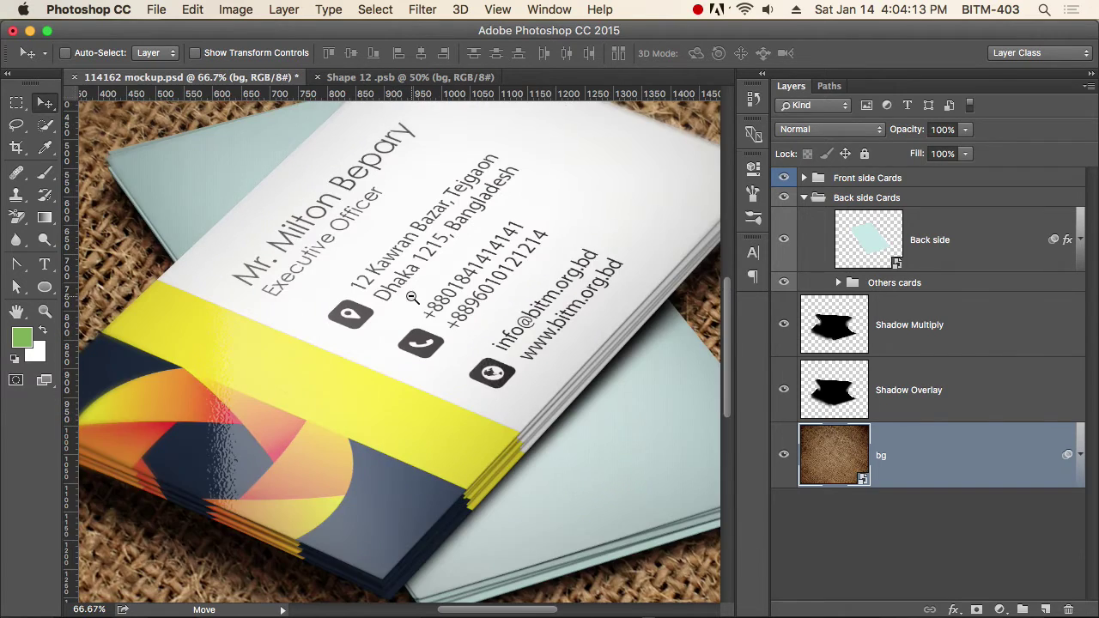
key("super+minus")
key("super")
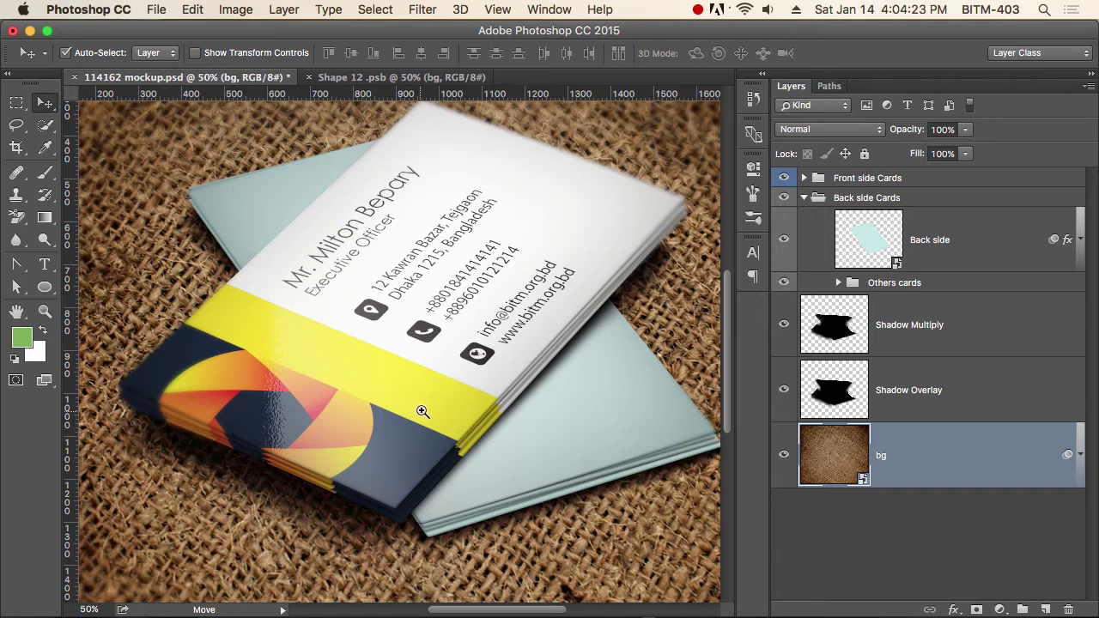
key("super+minus")
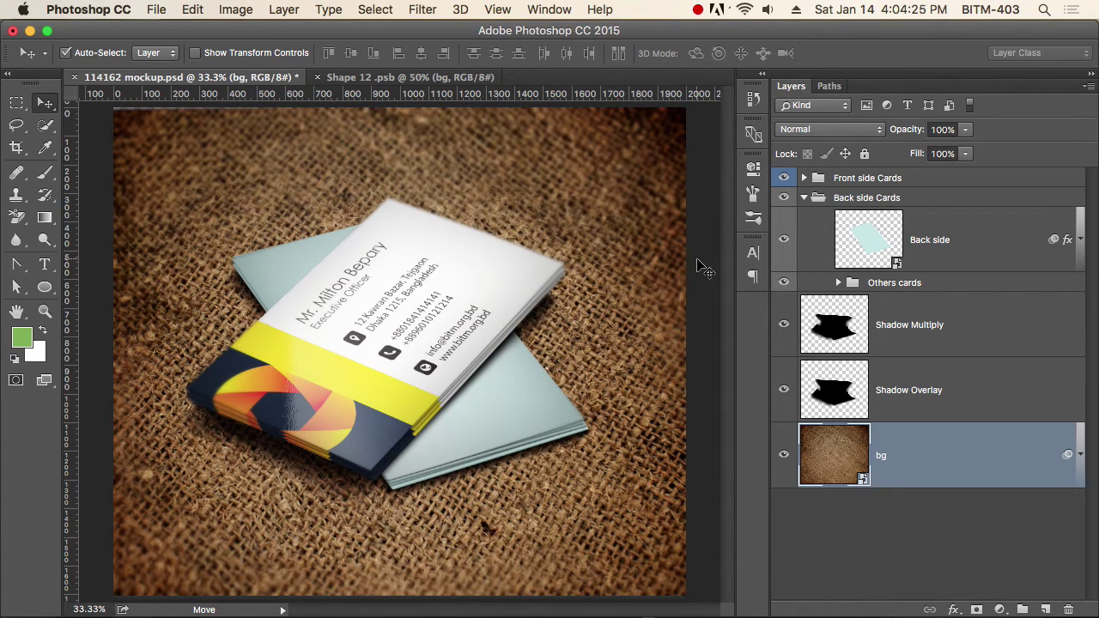
- Switch to Illustrator and release the clipping mask of the contact-details card
key("super+Tab")
left_click(584, 353)
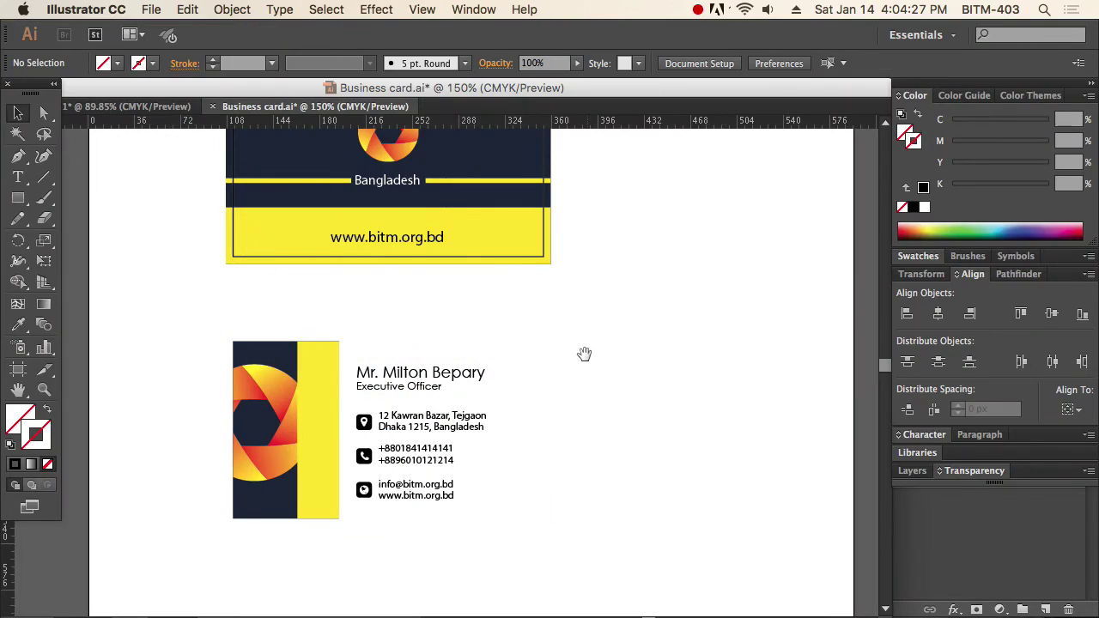
left_click(510, 365)
key("super+alt+7")
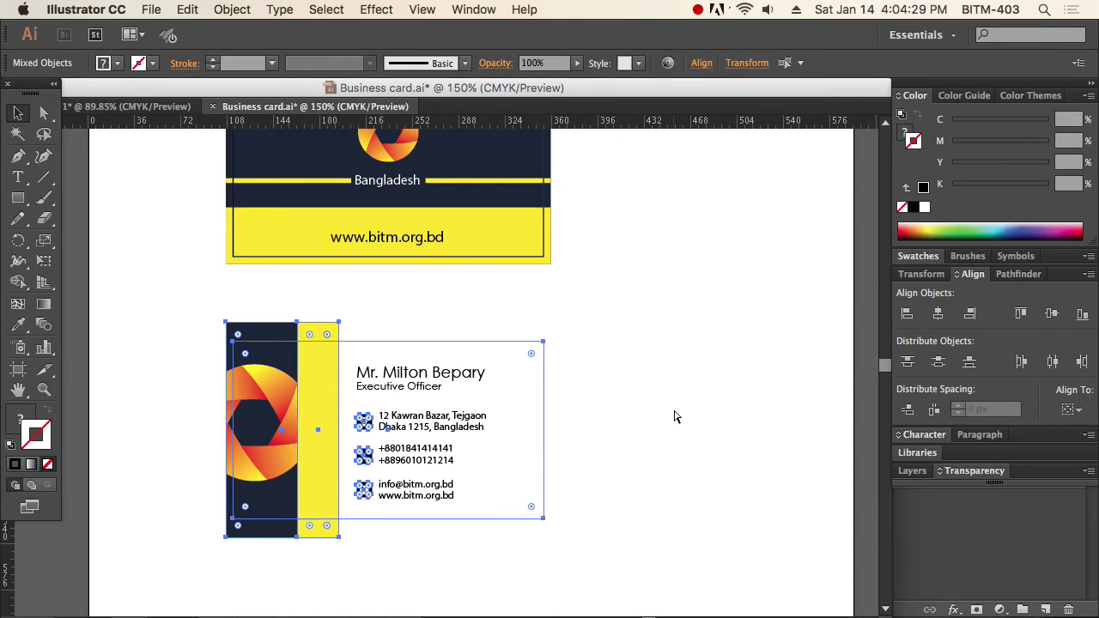
- Give the released clip rectangle a 1 pt black stroke and move it up over the logo card
left_click(613, 412)
left_click(527, 347)
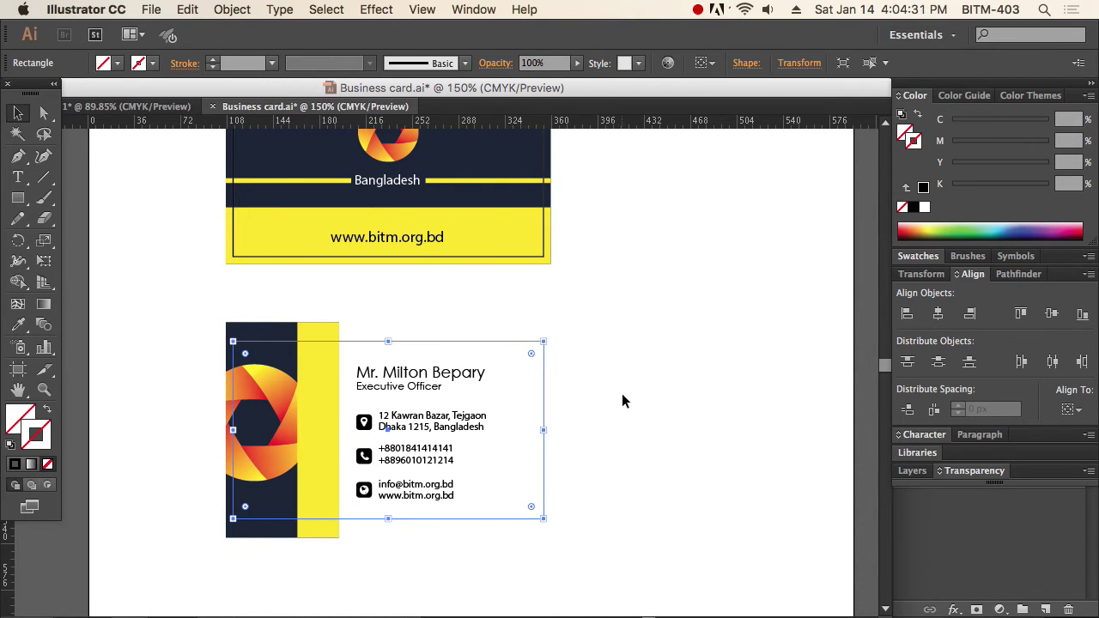
left_click(14, 464)
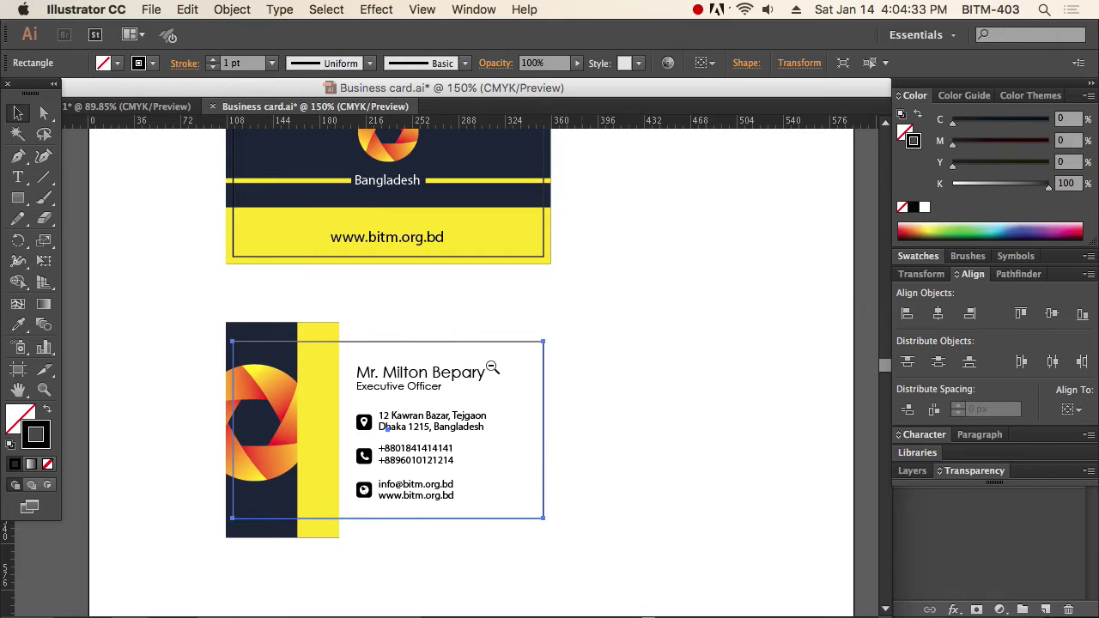
left_click(490, 363, "alt+super")
left_click_drag(456, 340, 464, 383)
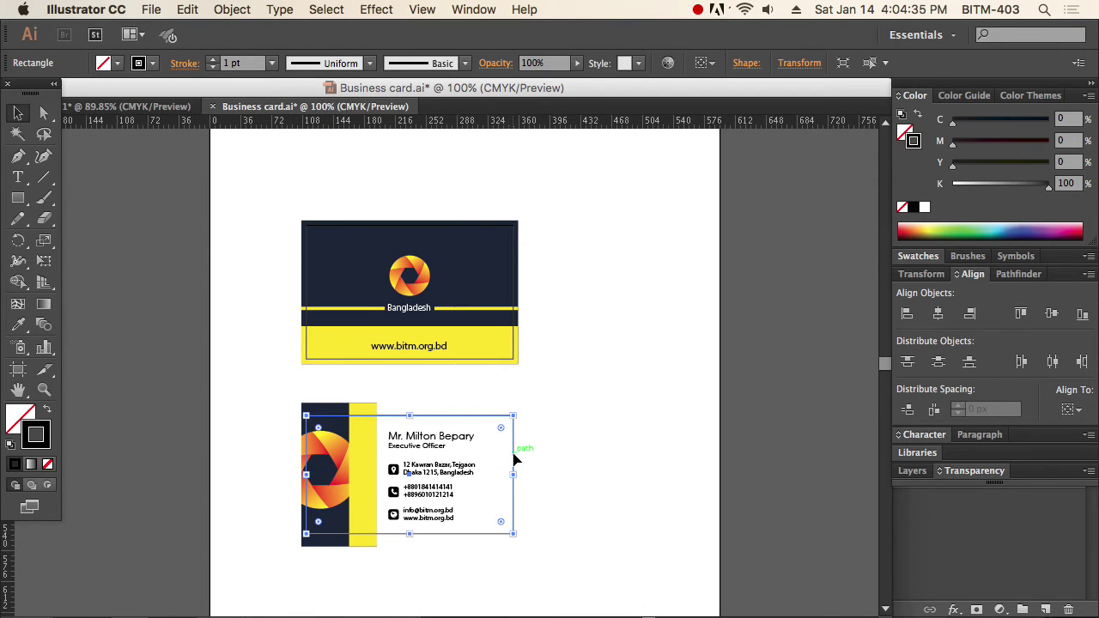
left_click_drag(513, 461, 515, 289)
- Align the moved clip rectangle and the logo card's existing outline rectangle on their vertical centres
left_click_drag(266, 190, 594, 363)
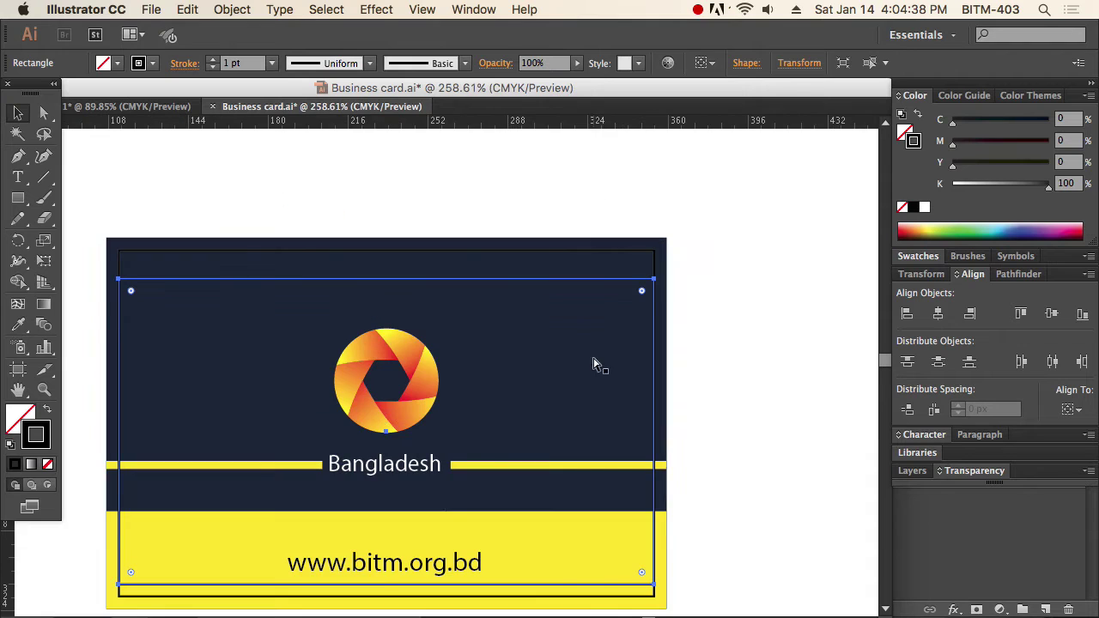
left_click(631, 255, "shift")
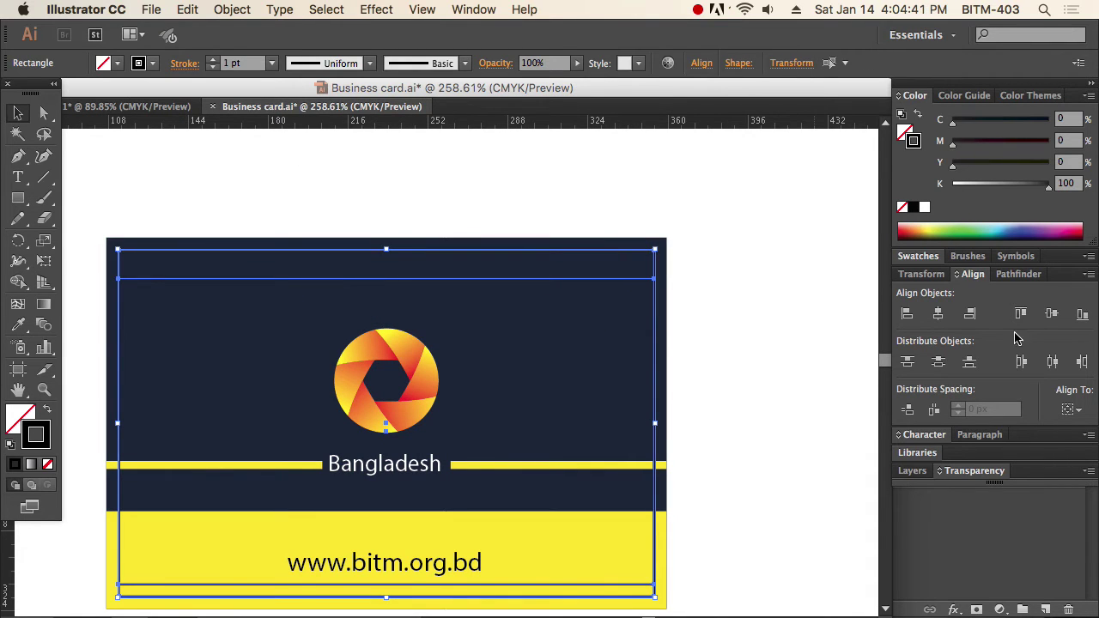
left_click(1050, 314)
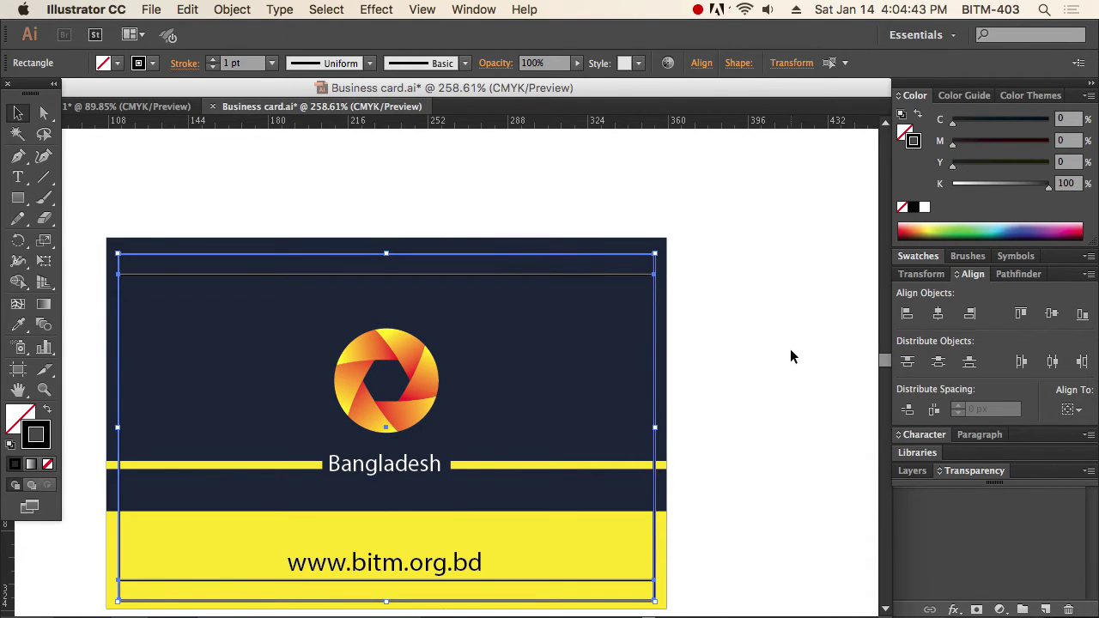
key("super+z")
- Delete the logo card's original outline rectangle and remove the stroke from the remaining clip rectangle
left_click_drag(692, 252, 652, 254)
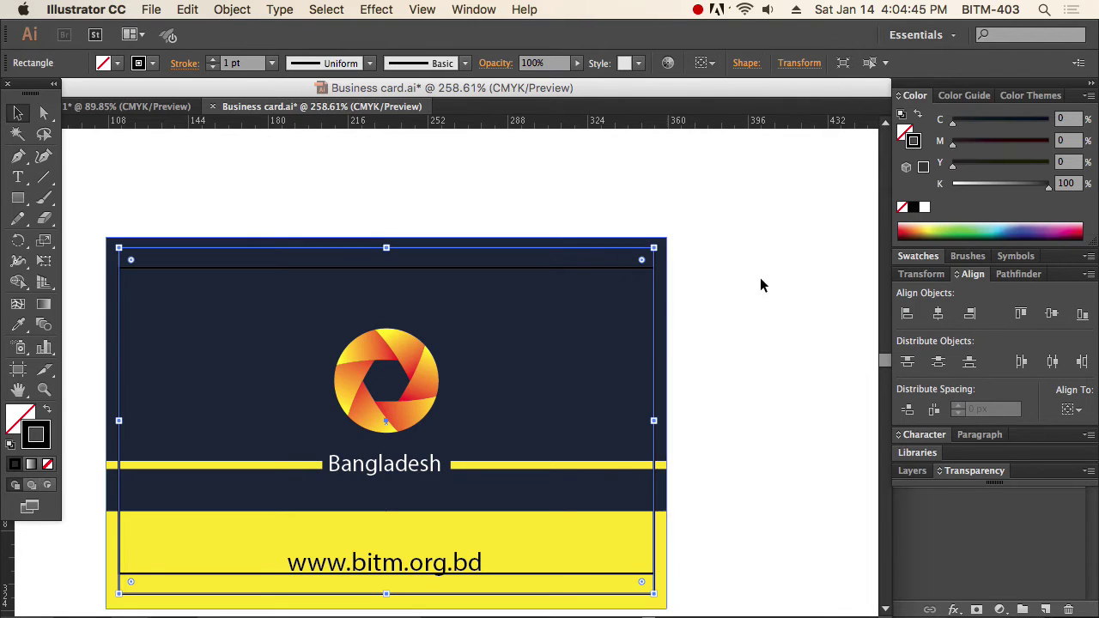
left_click(778, 320)
left_click(623, 572)
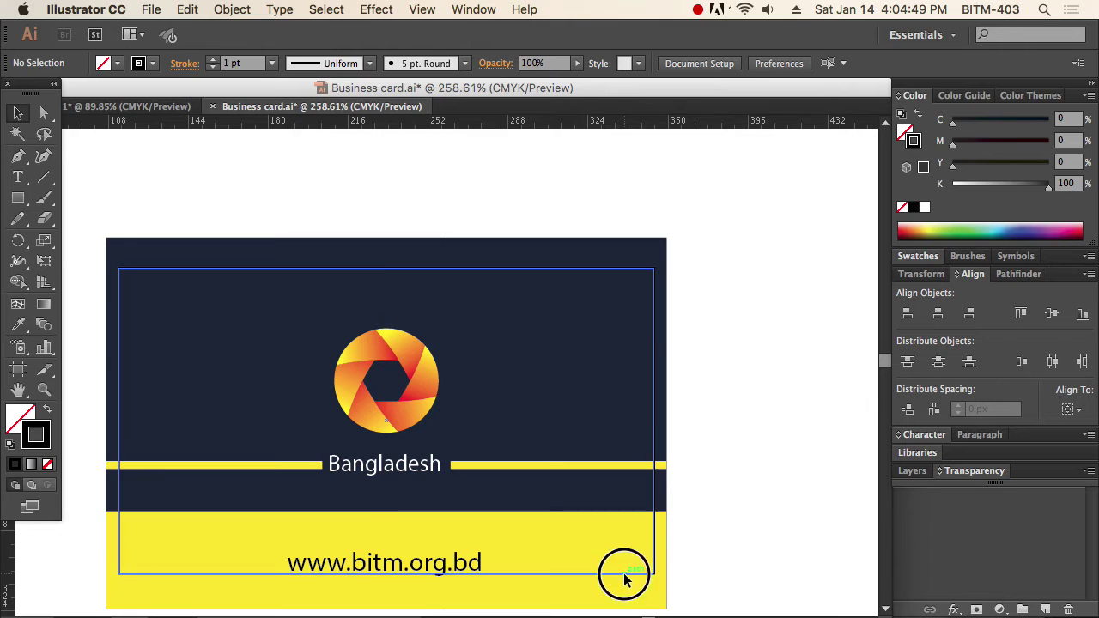
left_click(48, 465)
key("super+minus")
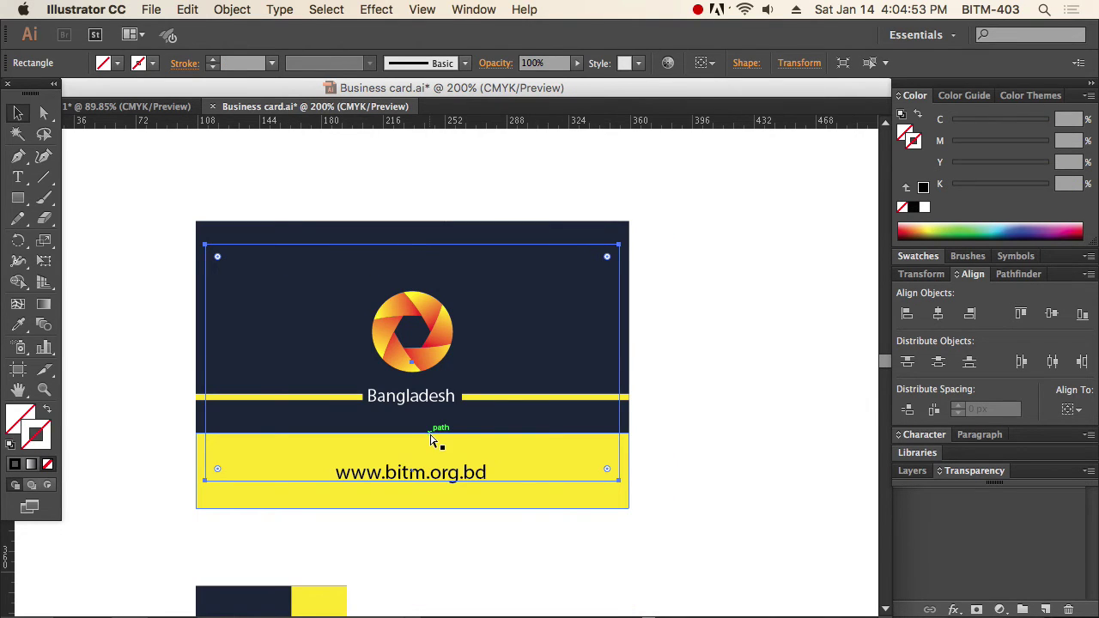
left_click(741, 460)
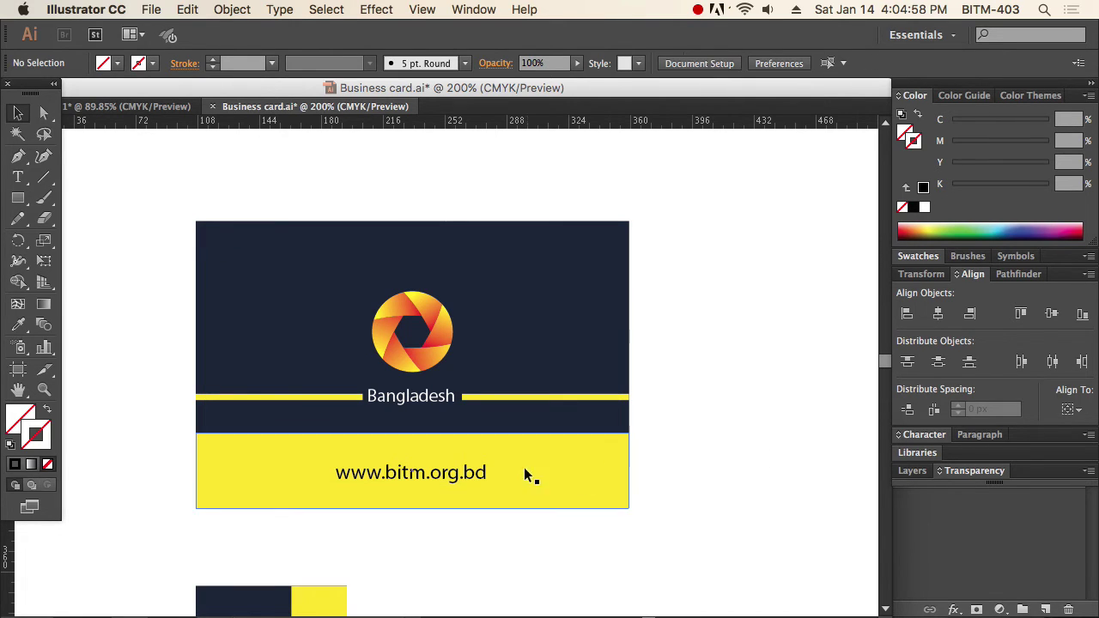
key("super+y")
left_click(456, 473)
key("Up")
key("Up")
key("Up")
key("Up")
key("Up")
key("Up")
key("Up")
key("Up")
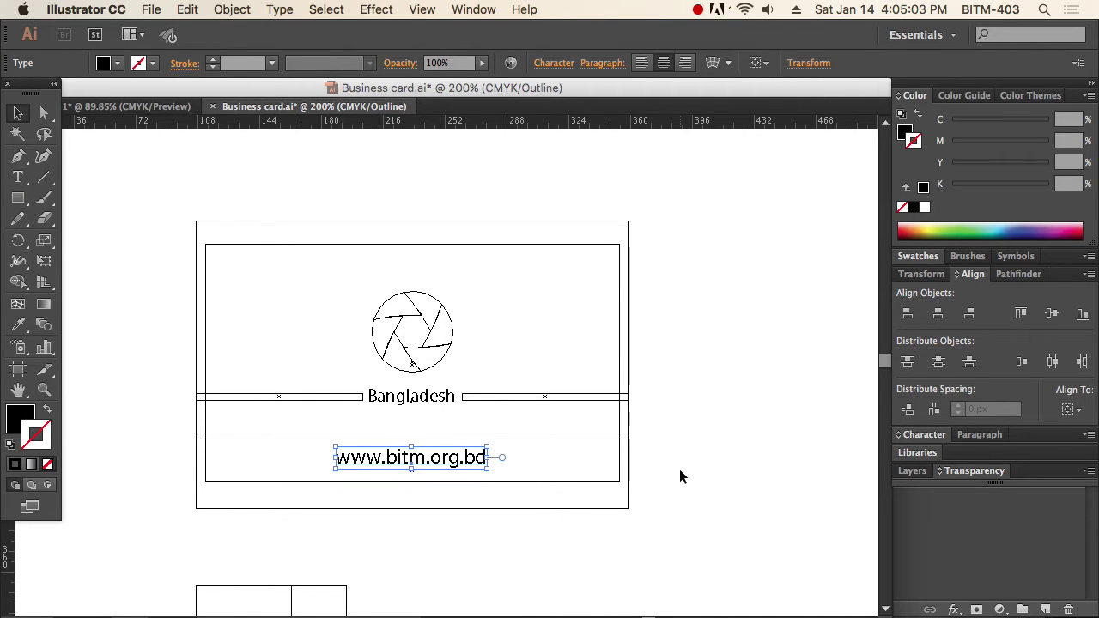
left_click(744, 471)
key("super+y")
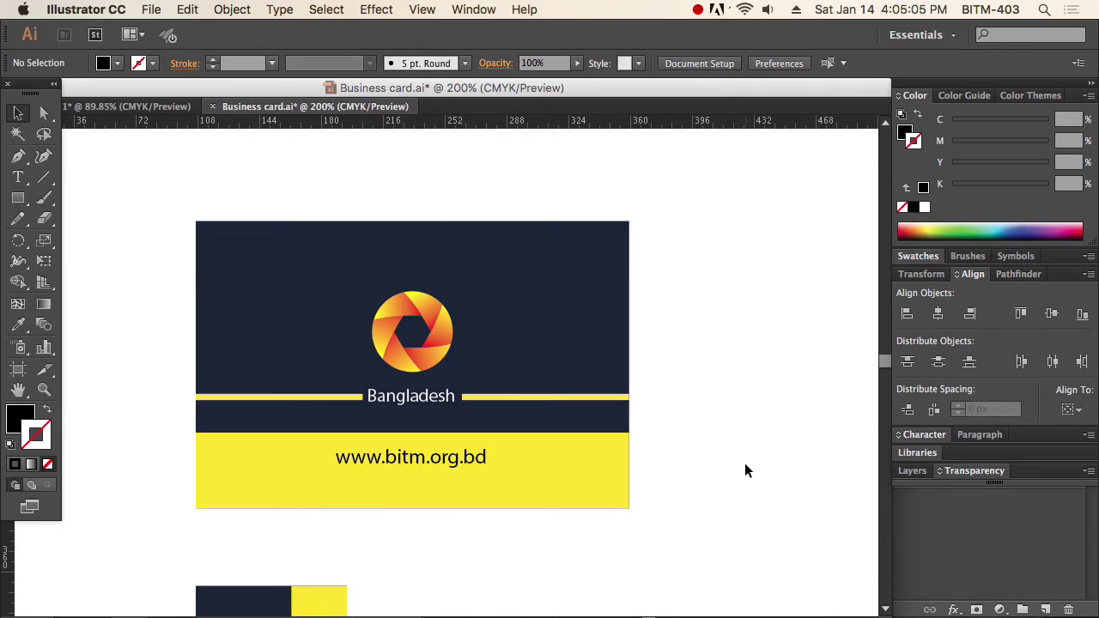
- Make a clipping mask from all of the logo card's artwork and its clip rectangle
left_click_drag(745, 471, 173, 195)
left_click(187, 10)
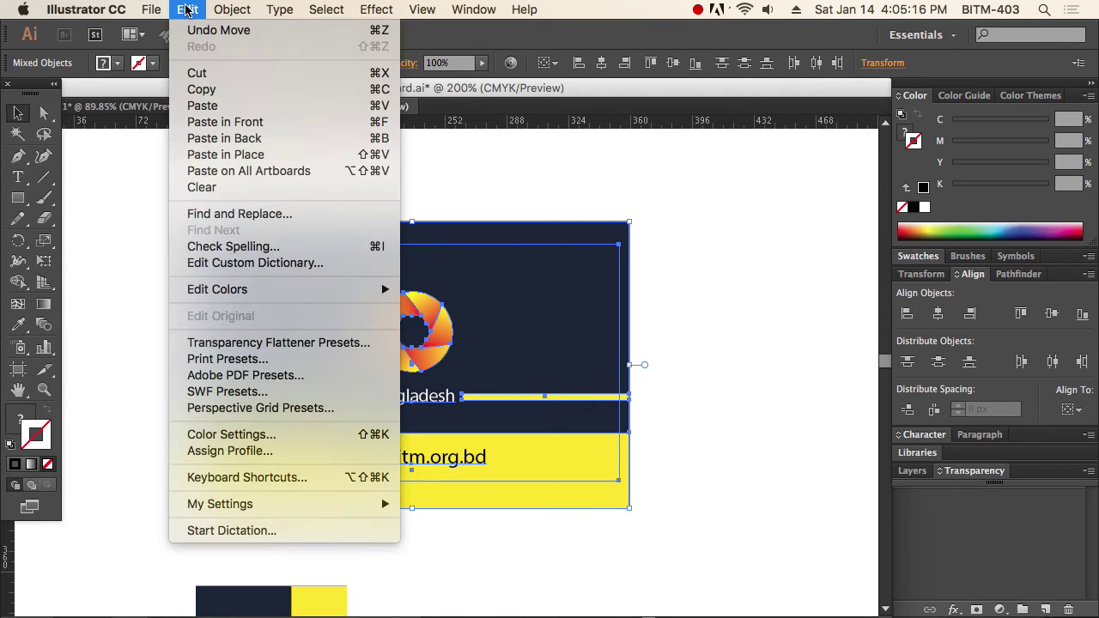
mouse_move(232, 10)
mouse_move(302, 505)
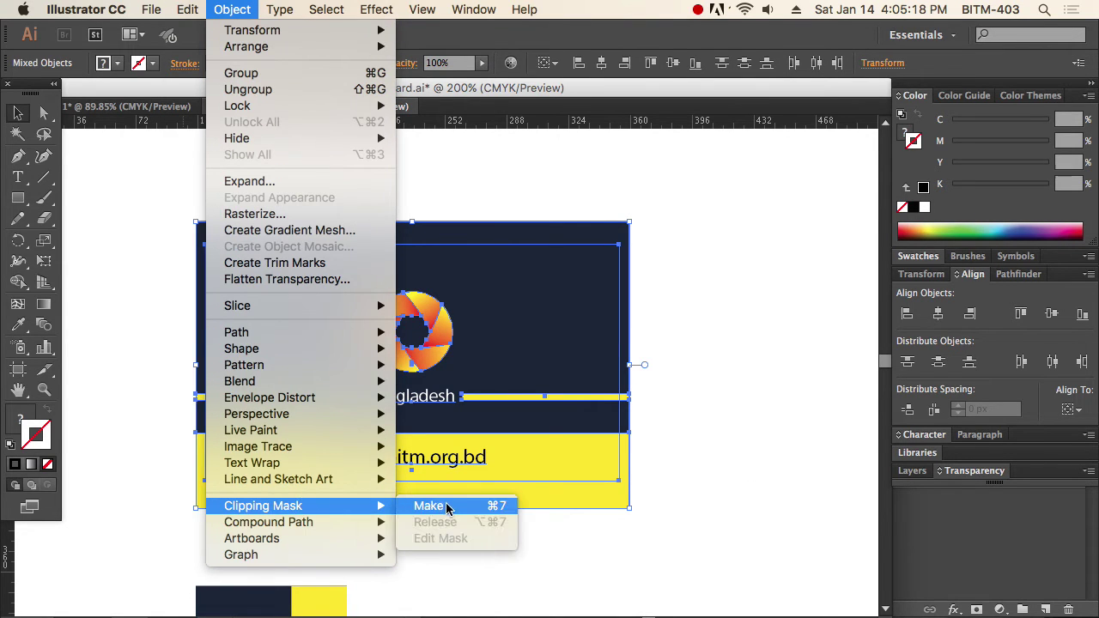
left_click(533, 505)
- Copy the clipped logo card and paste it as a Smart Object into Shape 12 .psb in Photoshop
left_click_drag(160, 192, 684, 489)
key("super+Tab")
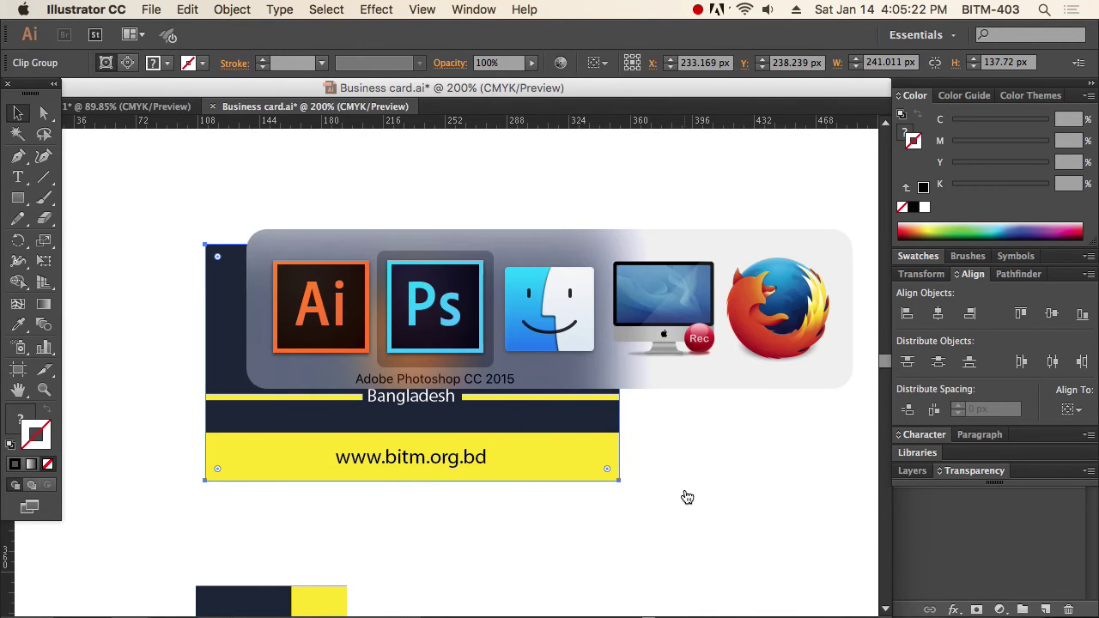
left_click(380, 79)
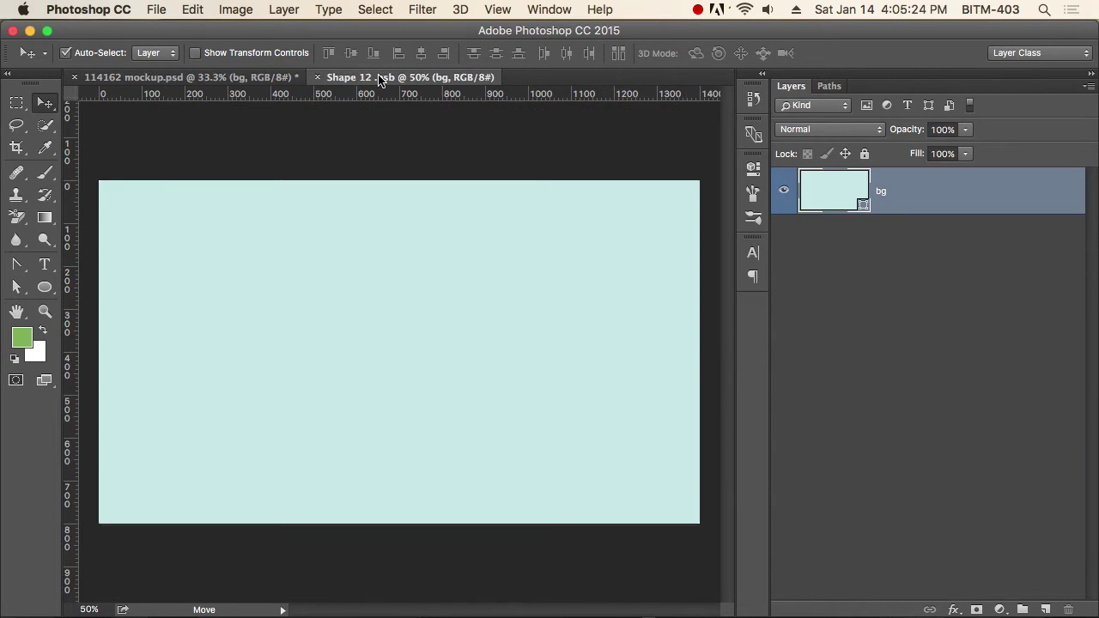
key("super+v")
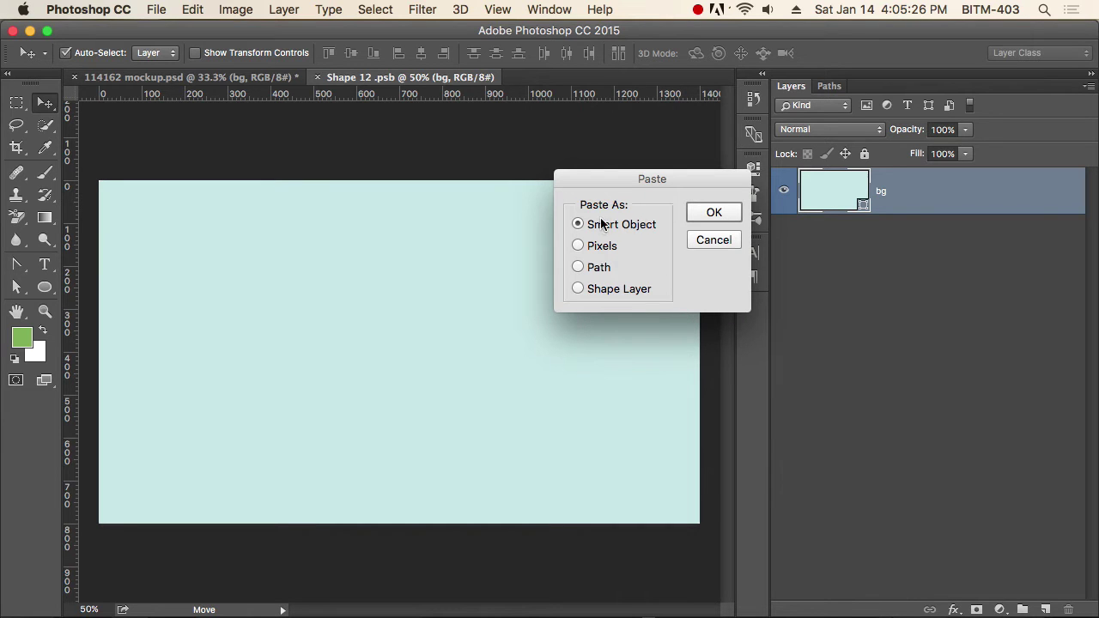
left_click(713, 213)
- Enlarge the pasted logo card to about 581% wide and 583% high so it fills the canvas, and commit the transform
left_click_drag(453, 387, 721, 550)
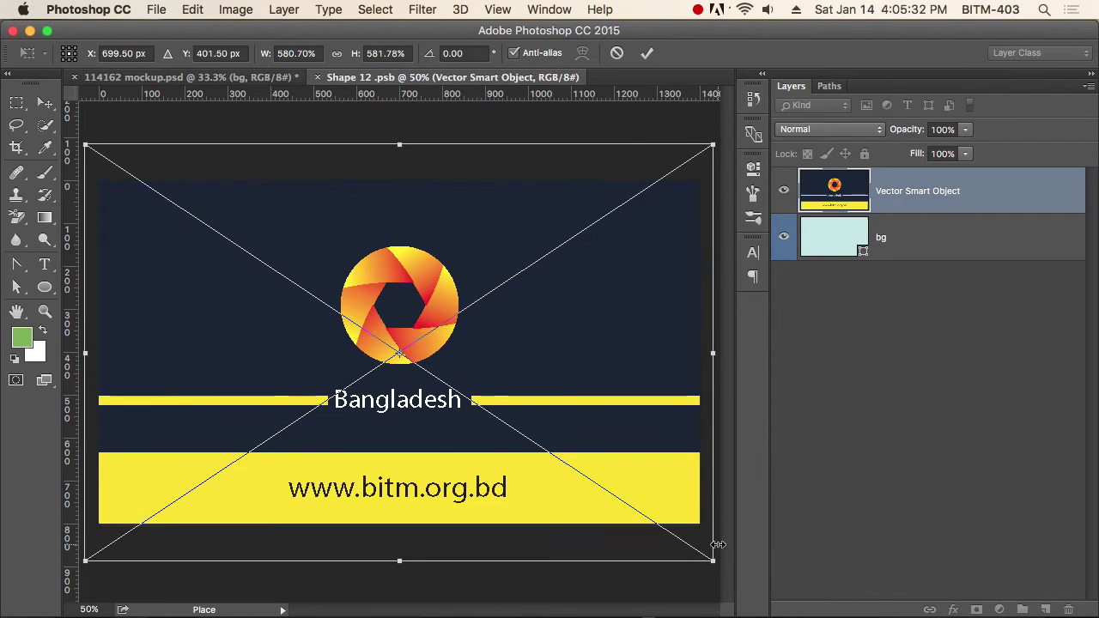
key("Return")
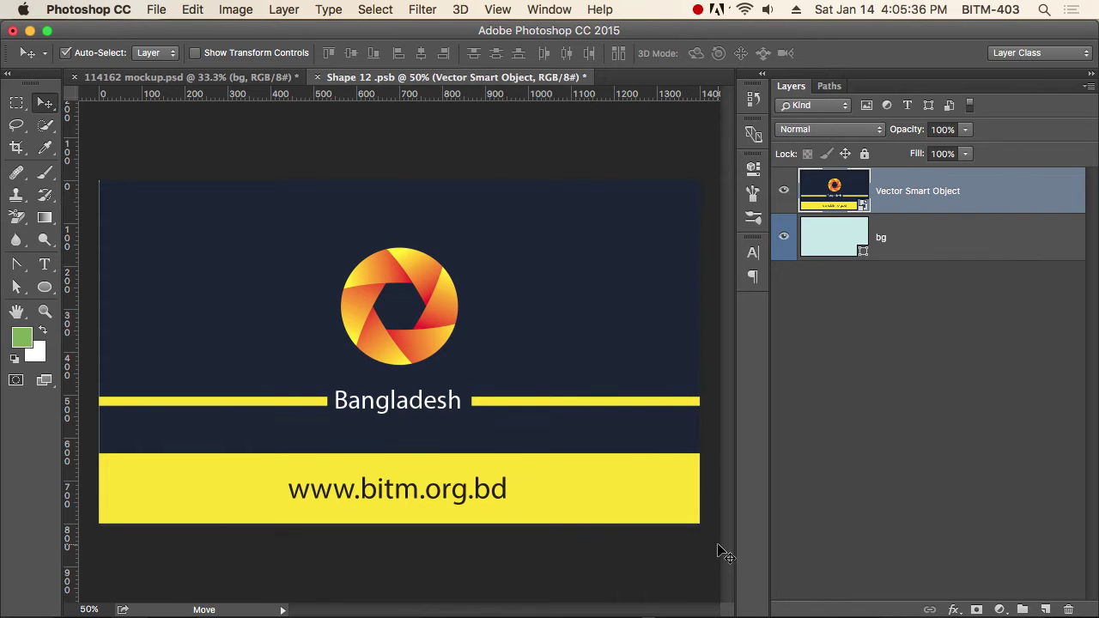
key("ctrl+t")
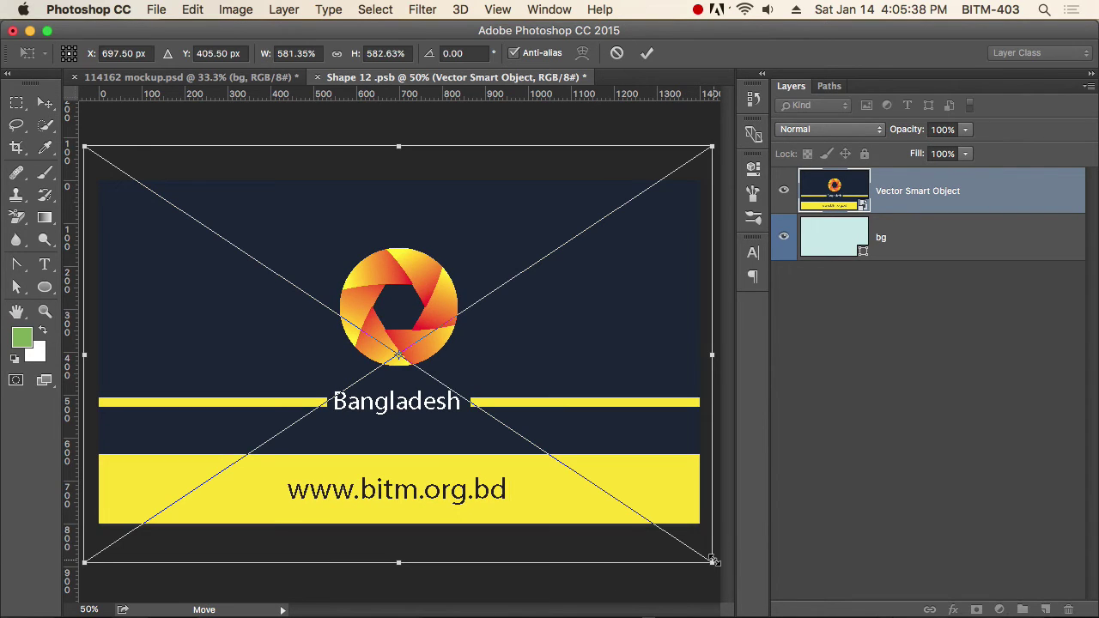
left_click_drag(716, 564, 719, 567)
key("Return")
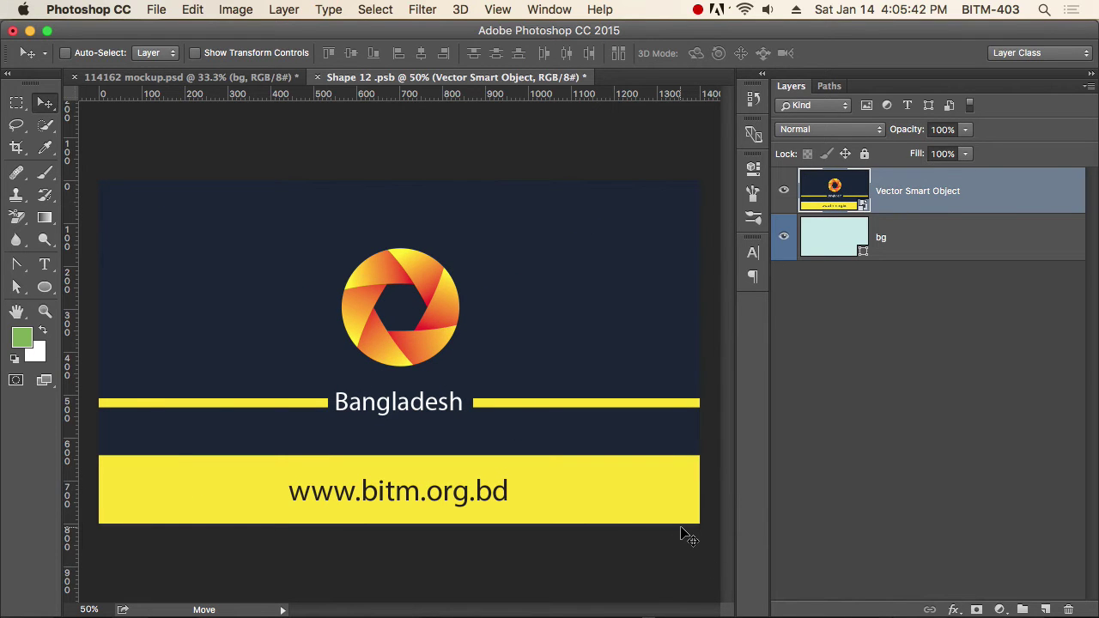
- Save and close Shape 12 .psb, returning to the whole mockup
key("ctrl+s")
key("ctrl+w")
key("ctrl+minus")
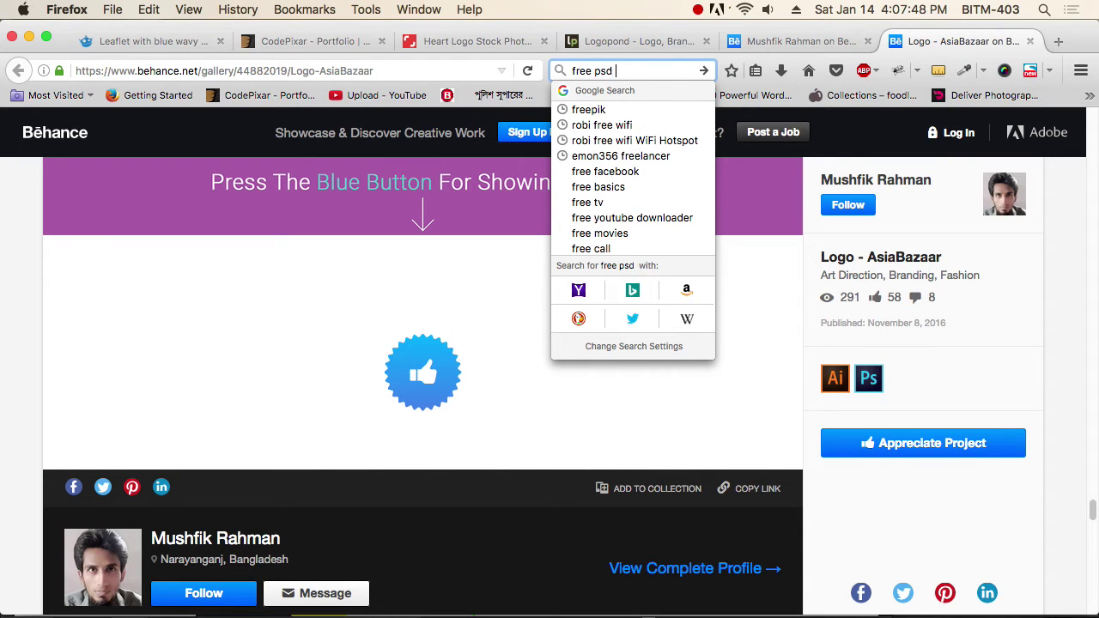
- Search the web in Firefox for "free psd mockup" and browse Pixeden's Premium & Free Psd Mock-Up Templates in a new tab
type("mockup")
key("Return")
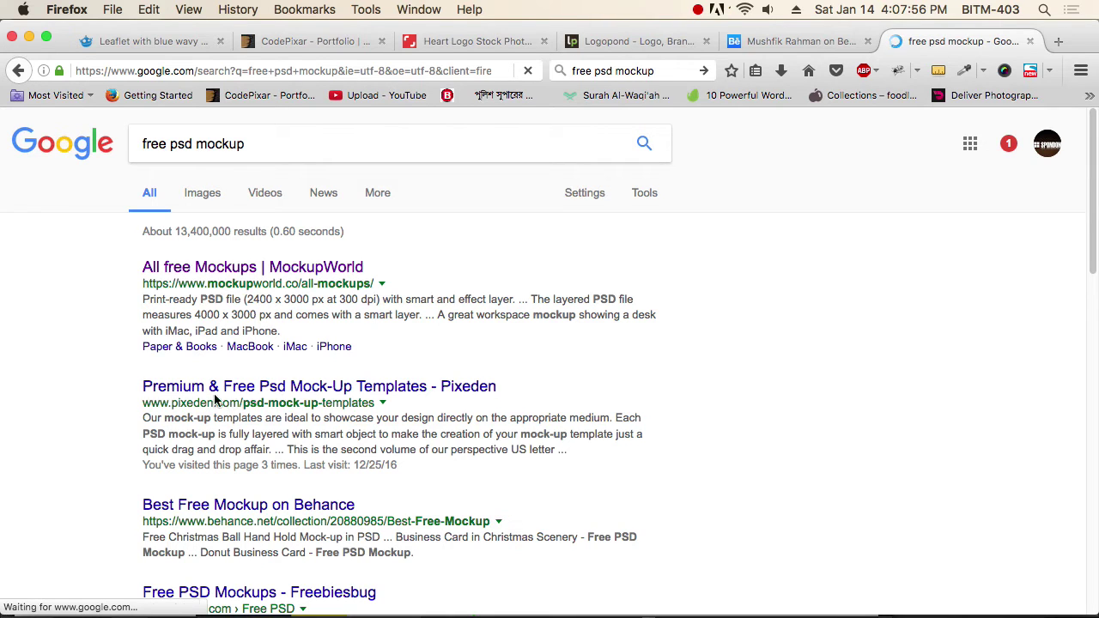
left_click(249, 393, "super")
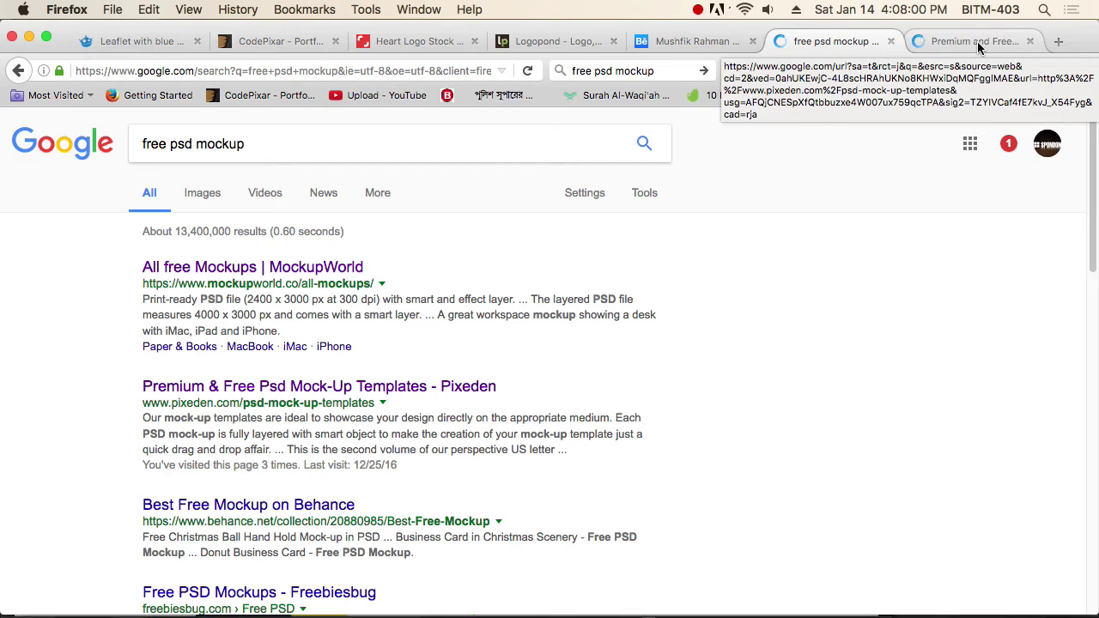
left_click(978, 41)
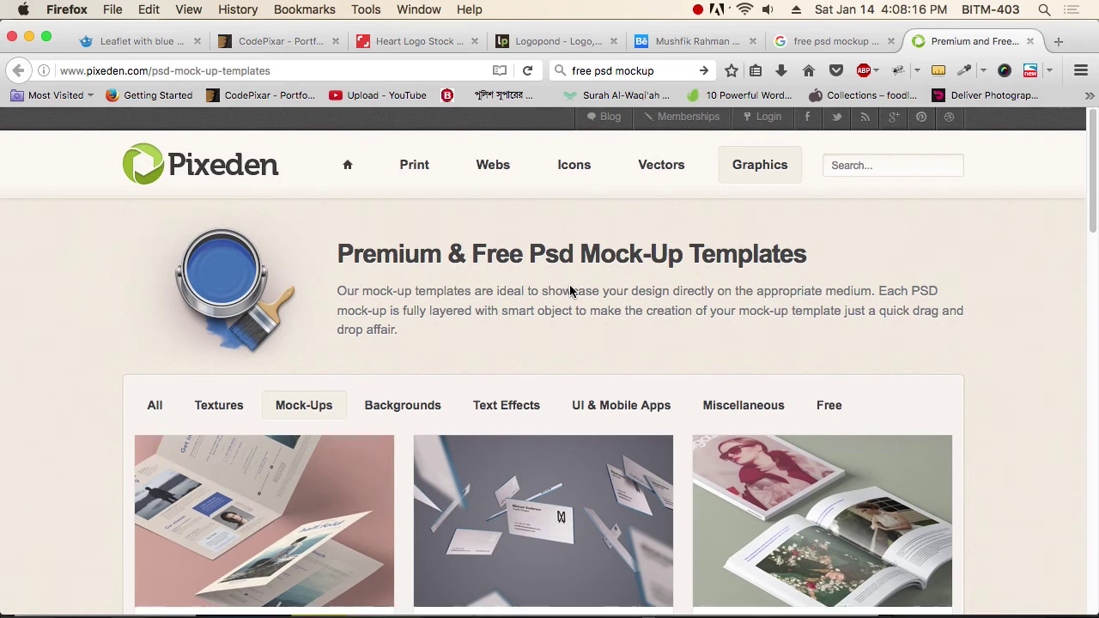
scroll(570, 292, "down", 6)
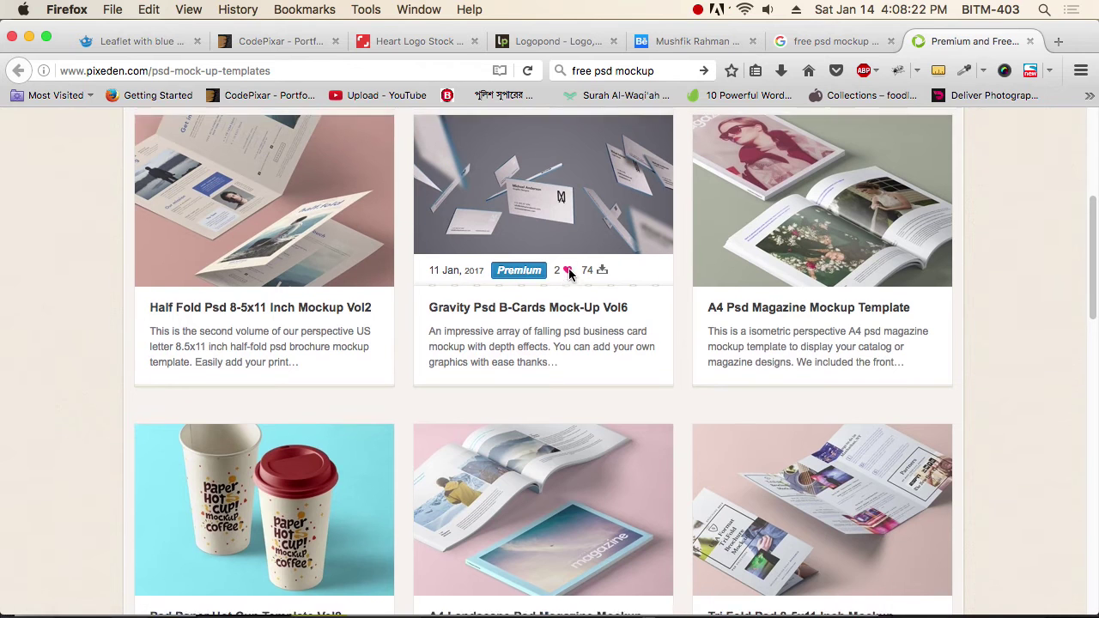
scroll(570, 284, "up", 1)
scroll(570, 275, "up", 5)
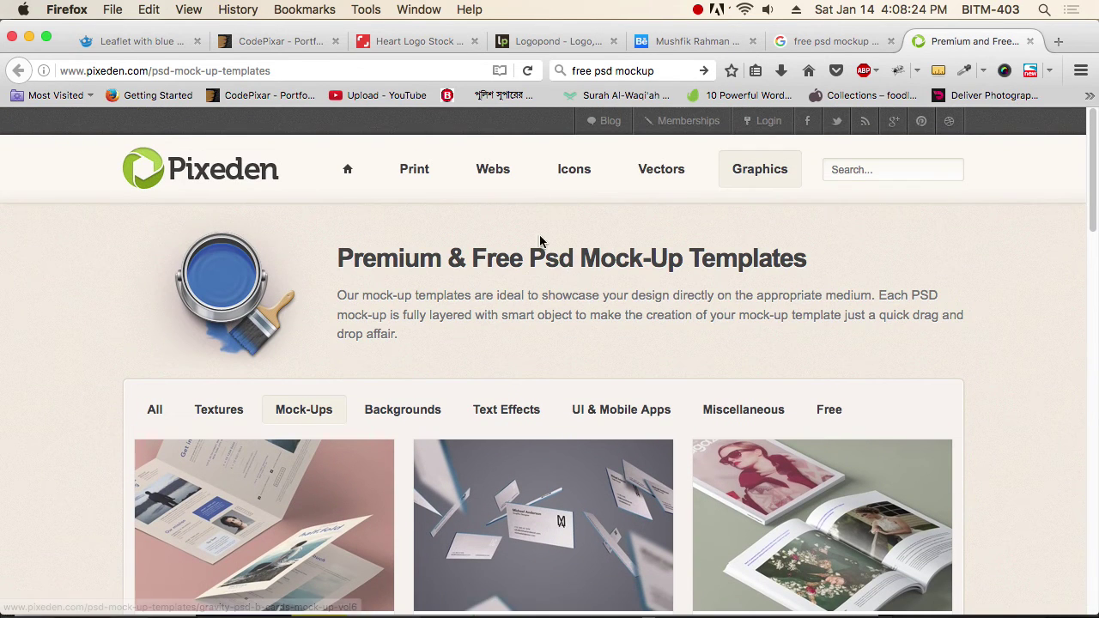
mouse_move(657, 176)
scroll(592, 343, "down", 7)
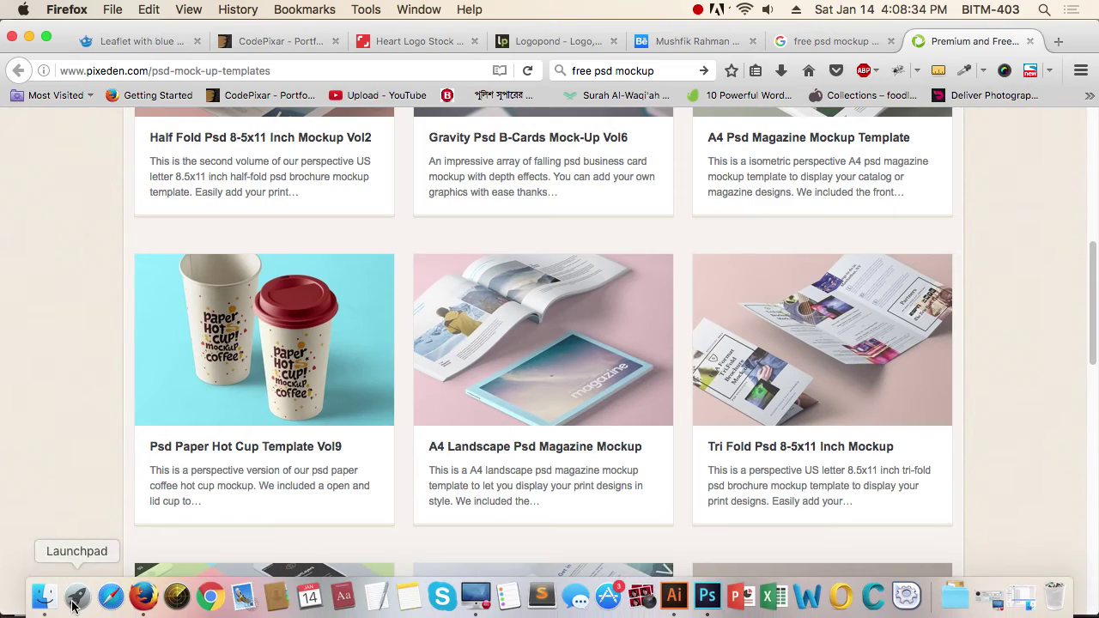
- Open Calculator and multiply 80 by 5
left_click(76, 601)
left_click(563, 294)
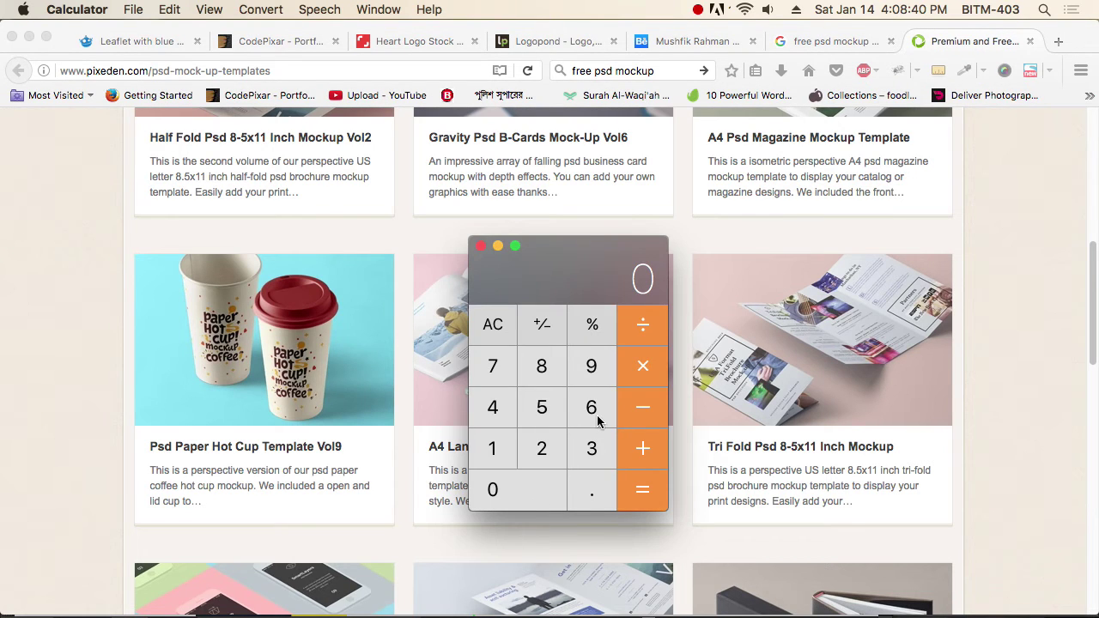
type("80*5")
key("Return")
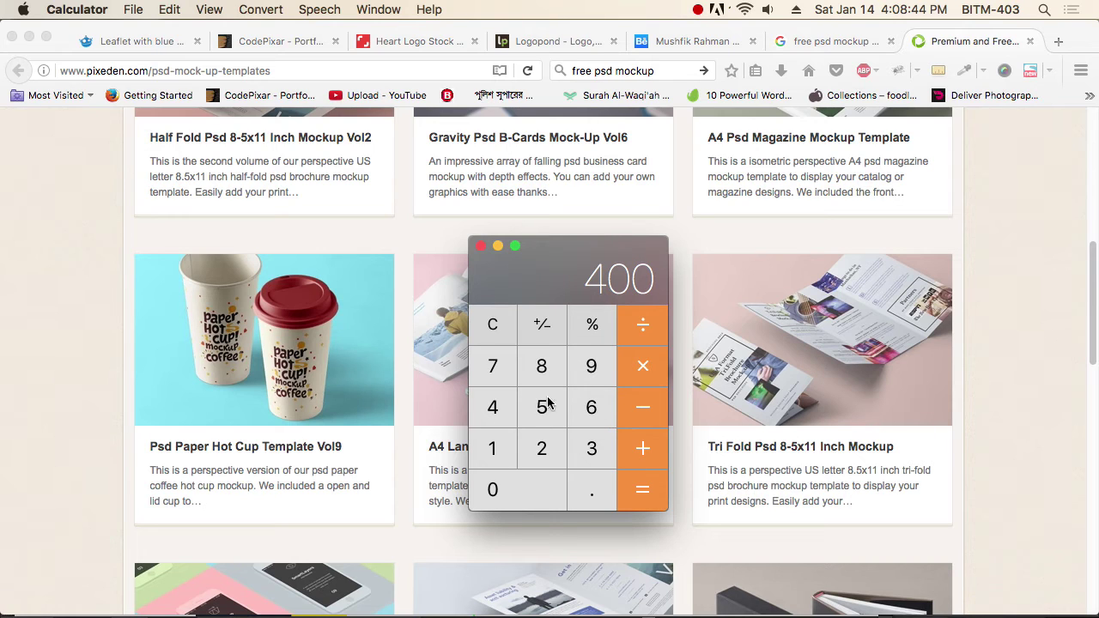
- Clear the Calculator result and close Calculator
left_click(490, 332)
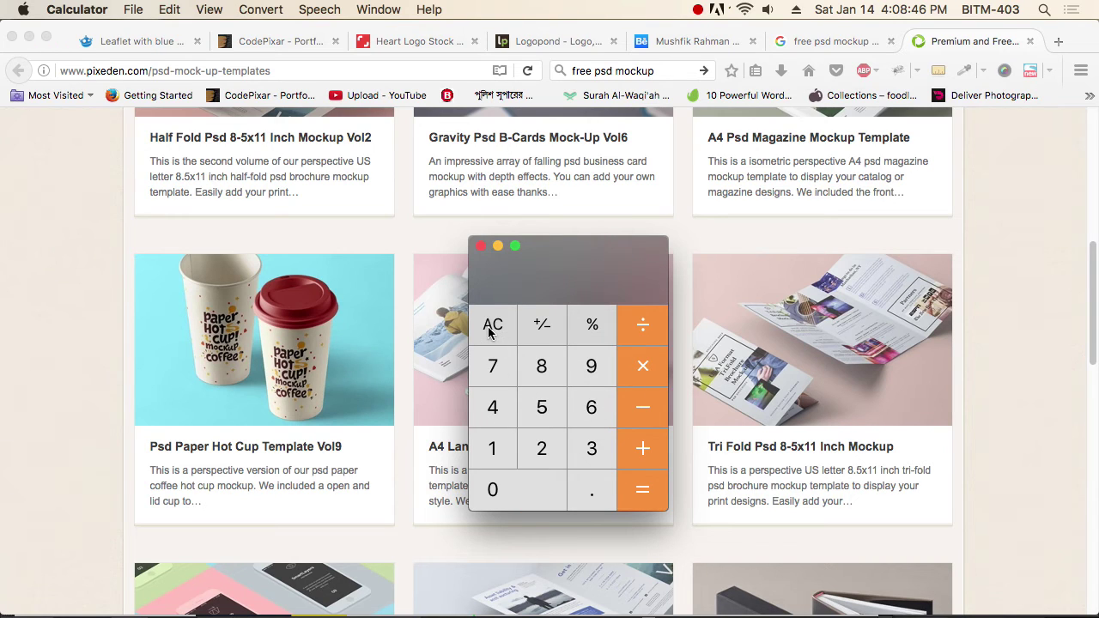
left_click(481, 246)
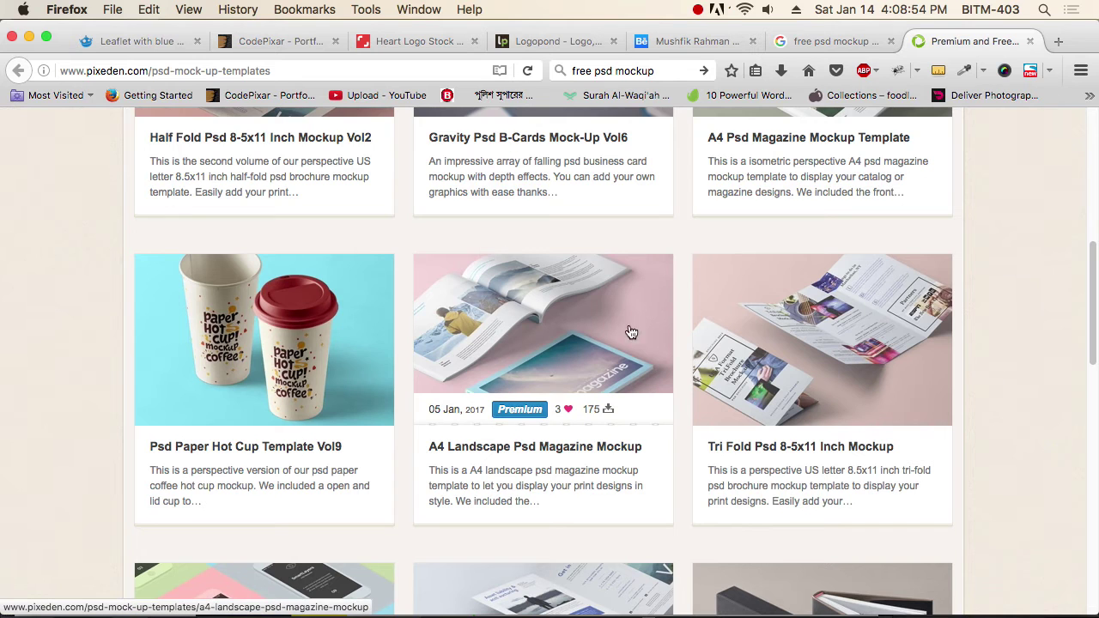
- Look through the rest of Pixeden's mock-up templates listing and switch it to the Free category
scroll(631, 343, "down", 3)
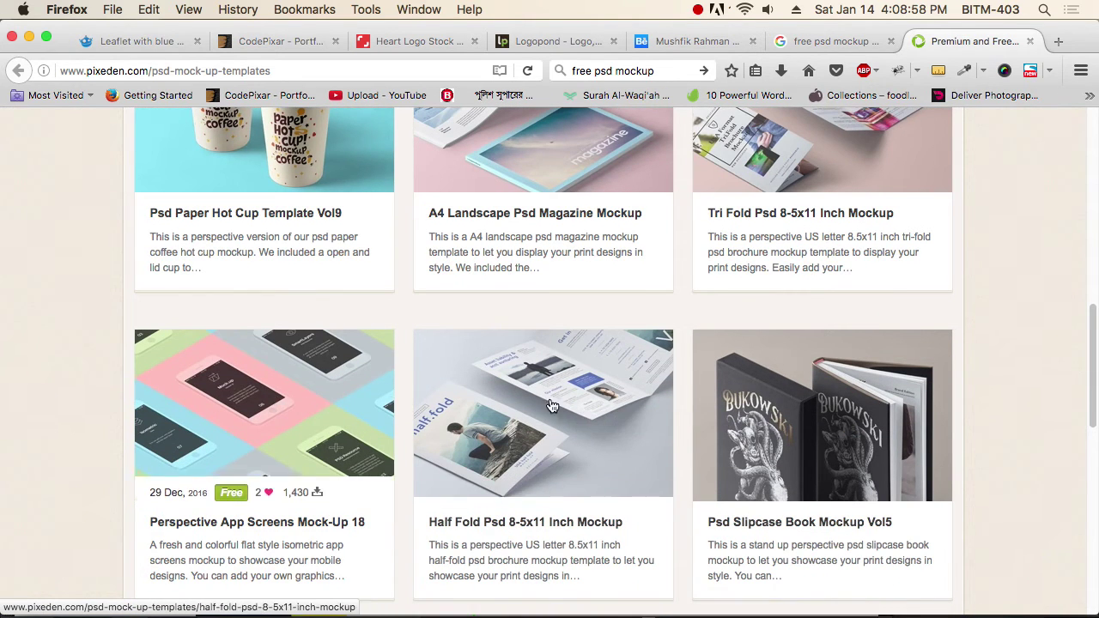
scroll(793, 417, "down", 5)
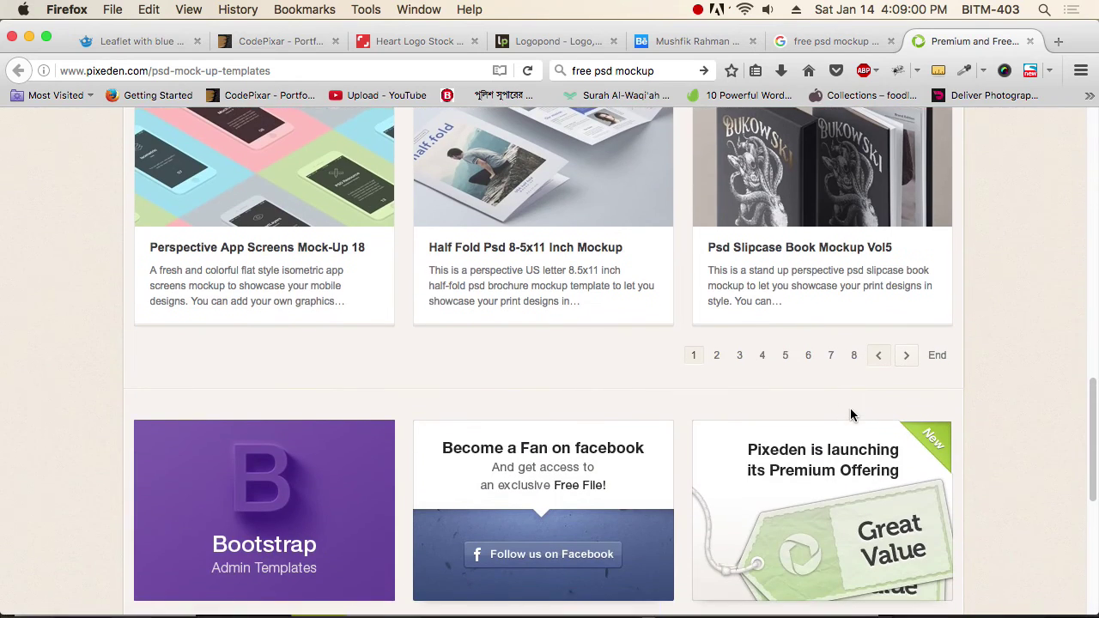
scroll(850, 410, "up", 8)
scroll(849, 411, "up", 10)
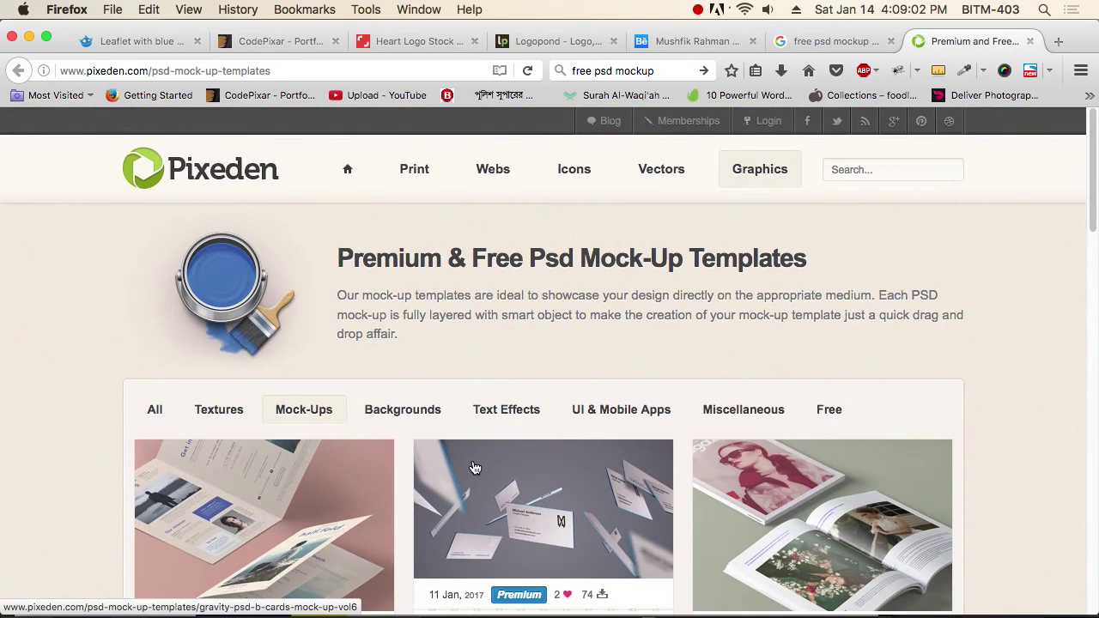
left_click(827, 412)
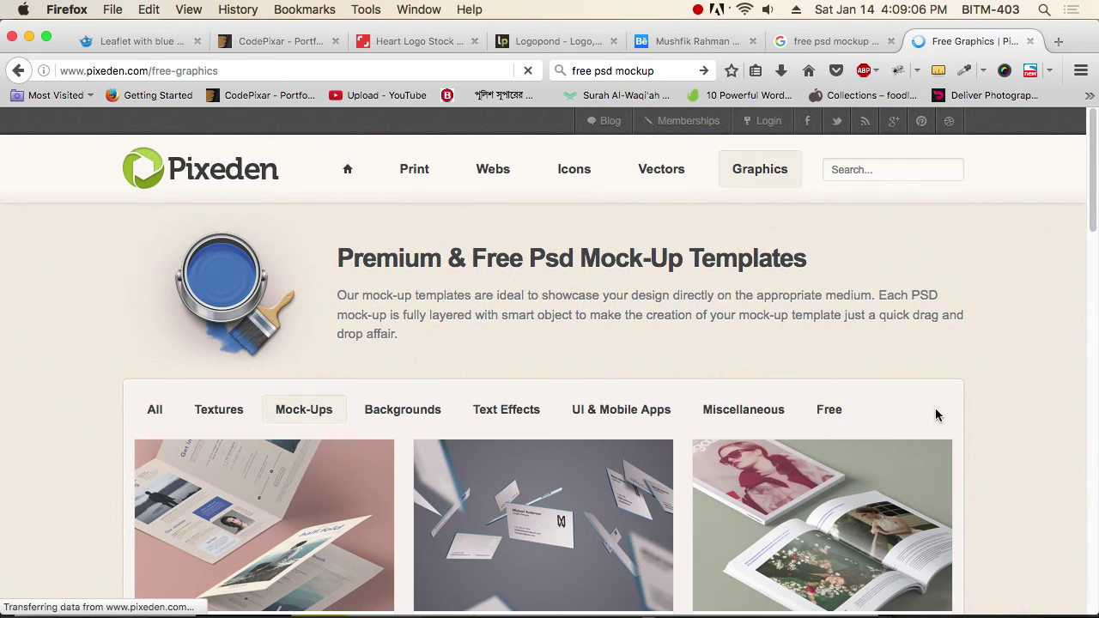
- Look through the first page of Pixeden's free graphics, from the paper hot cup to the beer bottle mockup
scroll(935, 415, "down", 3)
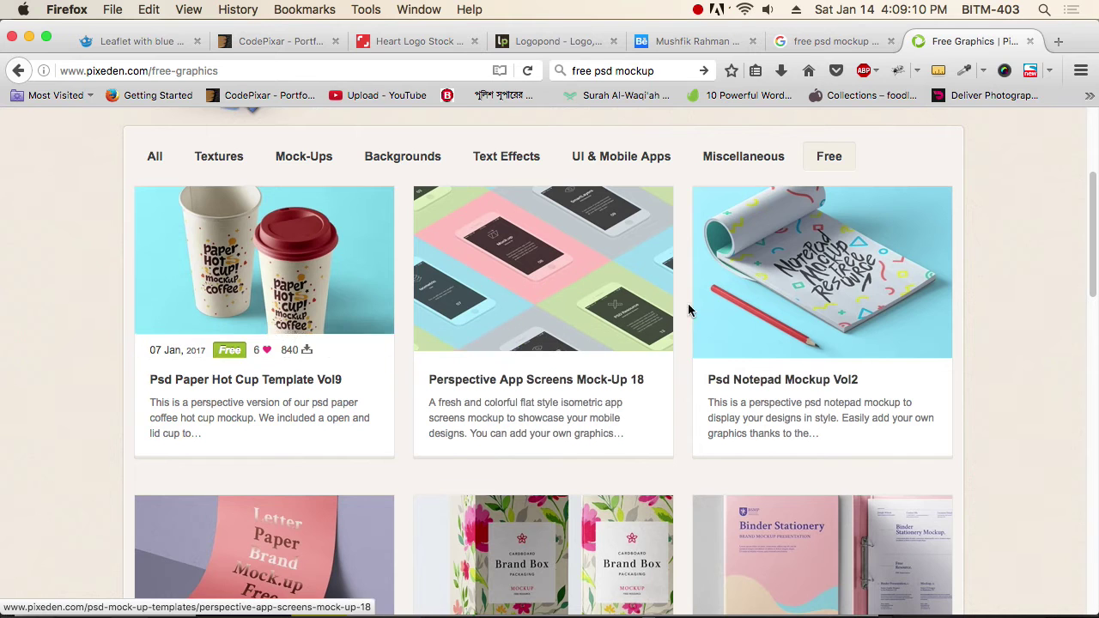
scroll(887, 391, "down", 2)
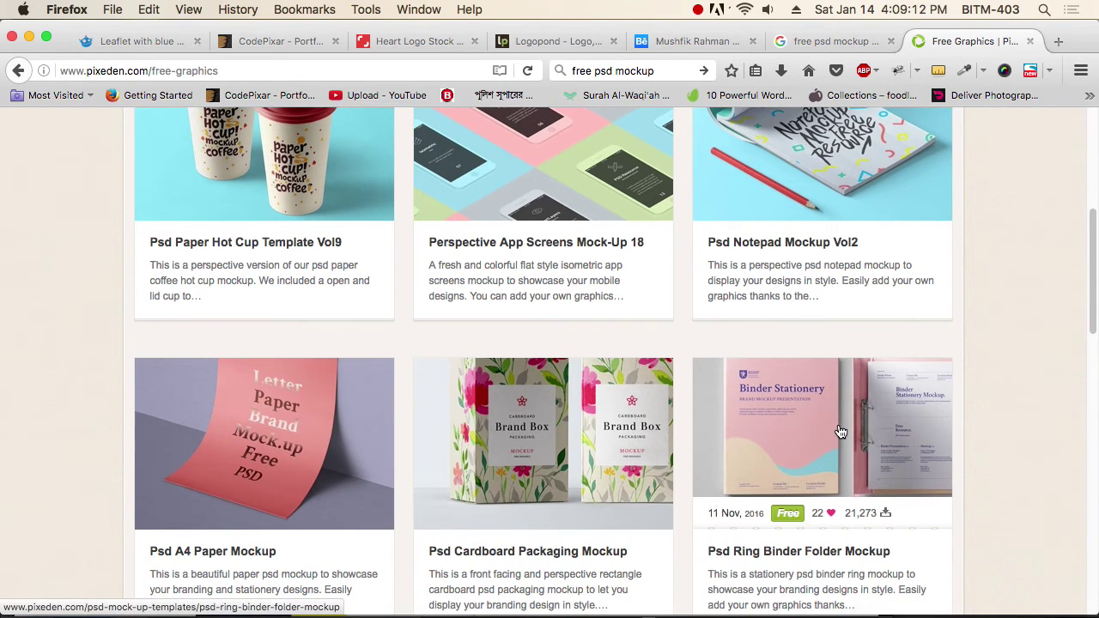
scroll(527, 355, "down", 2)
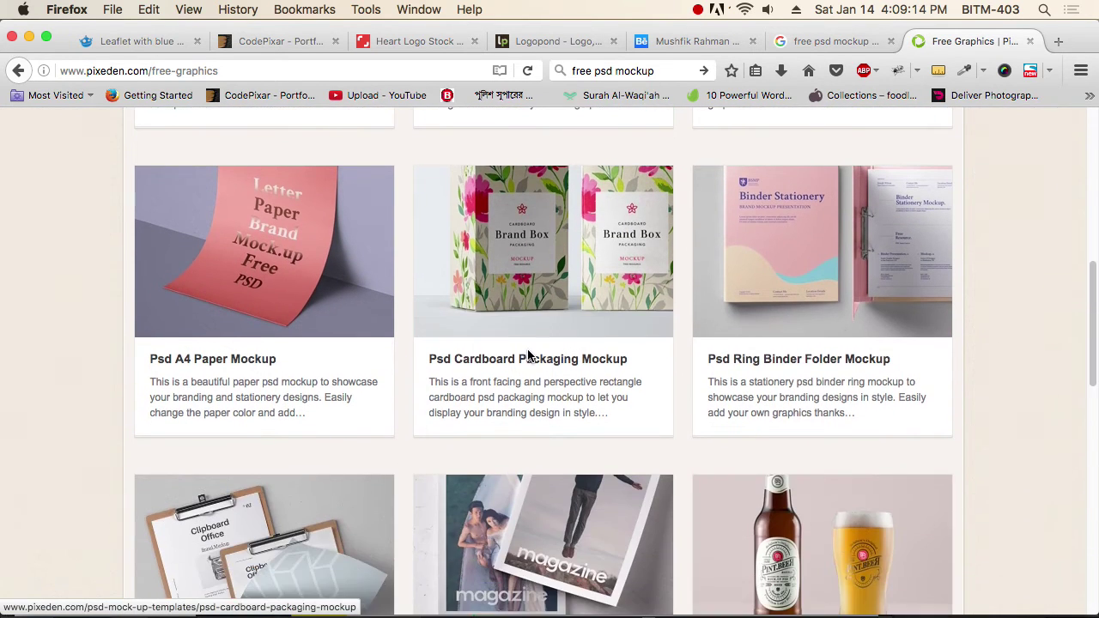
scroll(528, 355, "down", 3)
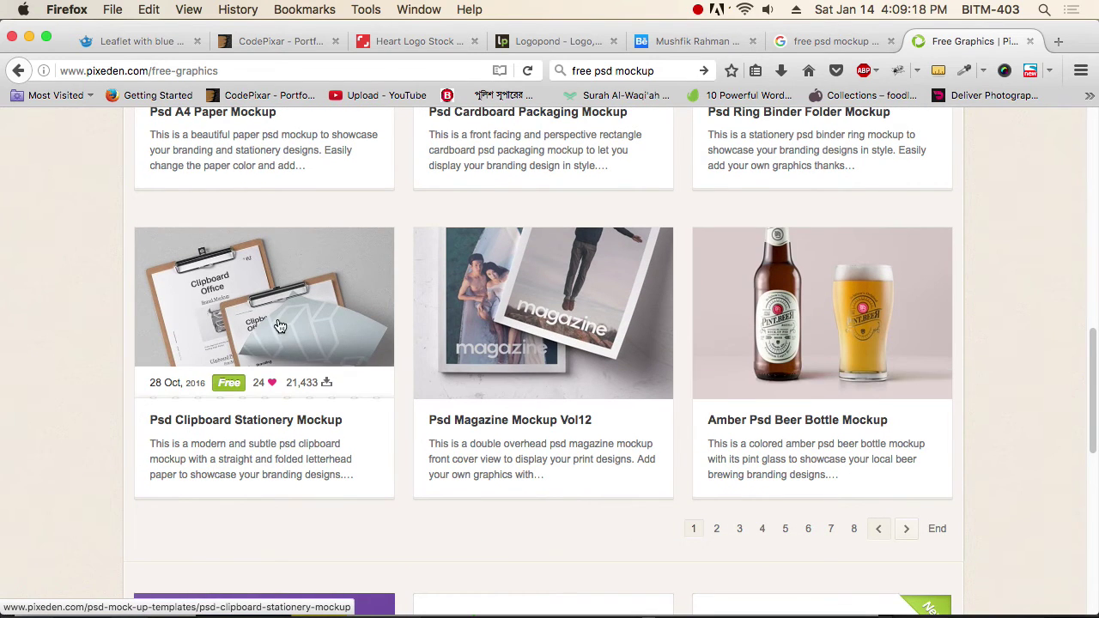
scroll(607, 412, "up", 2)
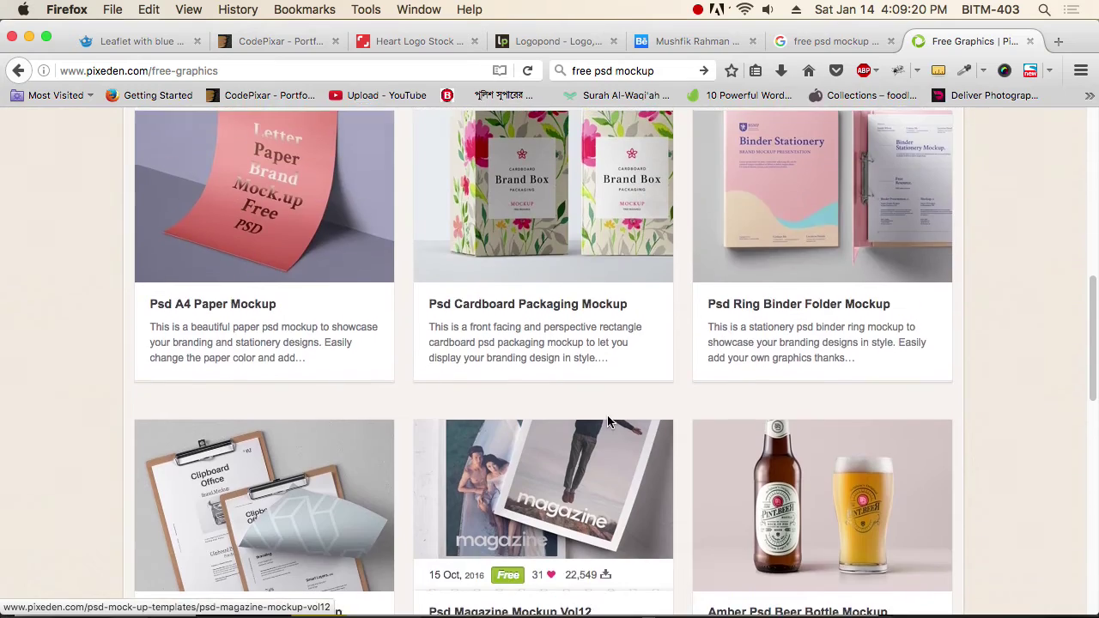
scroll(607, 421, "up", 4)
scroll(385, 404, "down", 2)
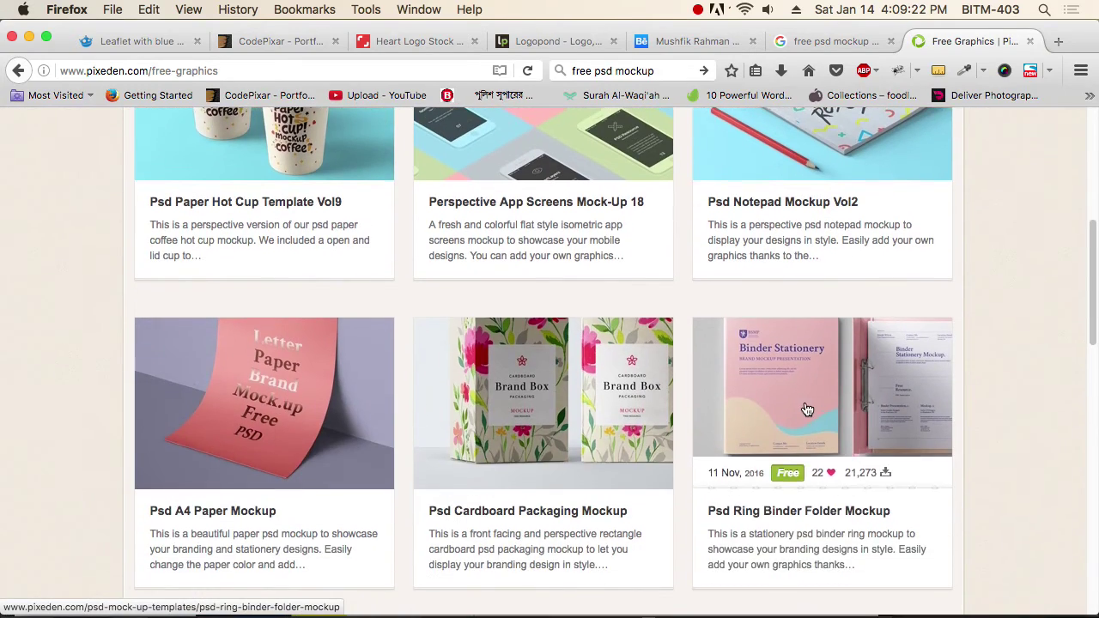
scroll(807, 409, "up", 4)
scroll(599, 425, "down", 9)
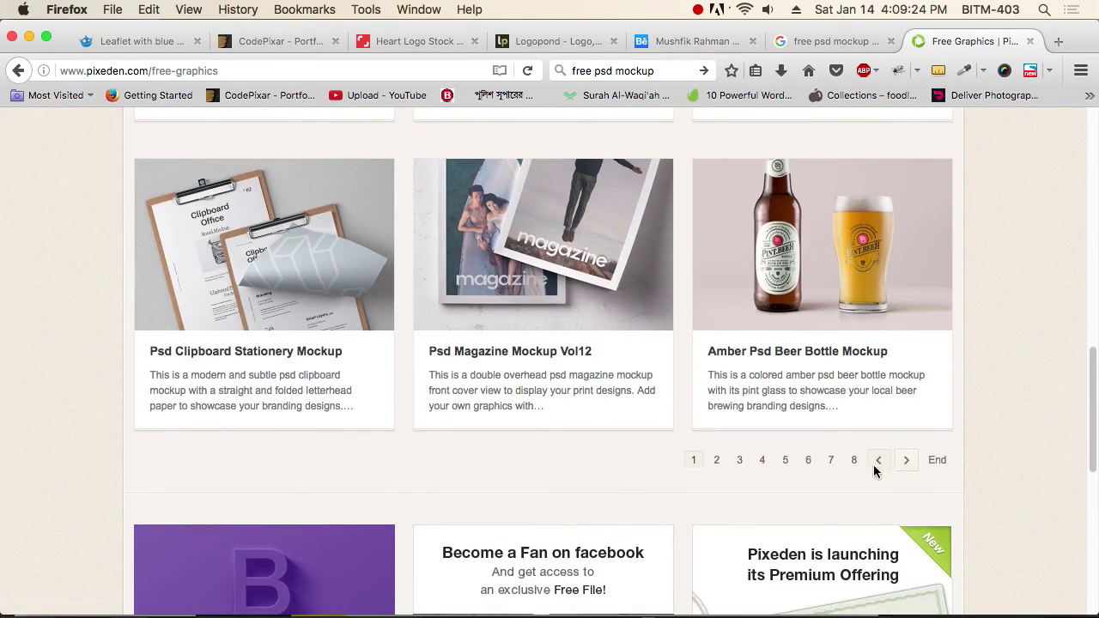
- Open page 8 of the free graphics and look through its mockups, text effects and patterns
left_click(854, 461)
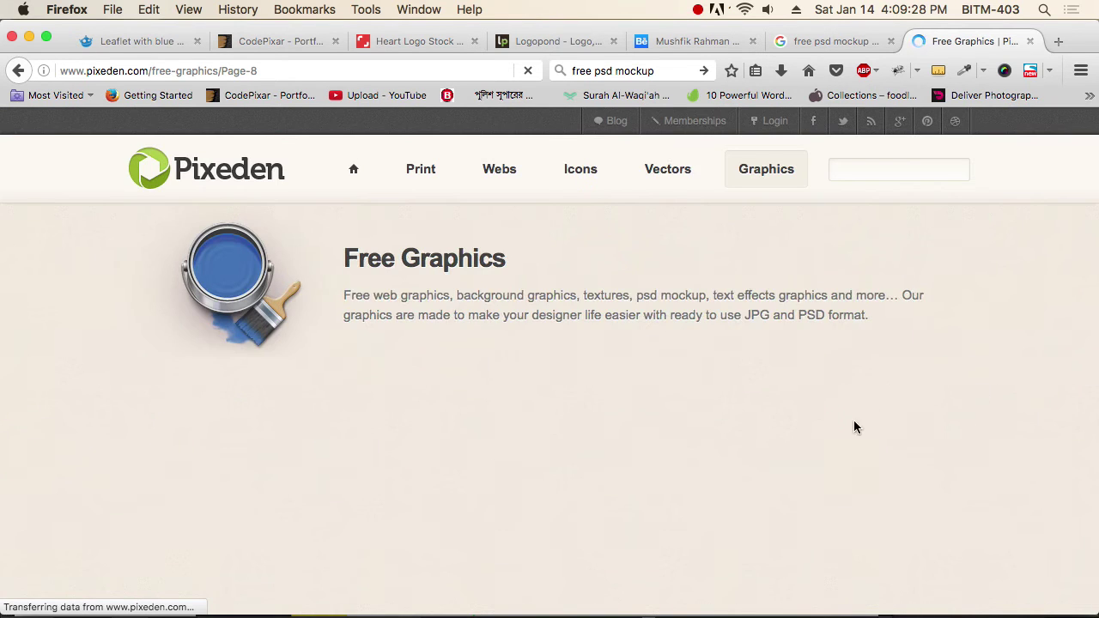
scroll(835, 431, "down", 10)
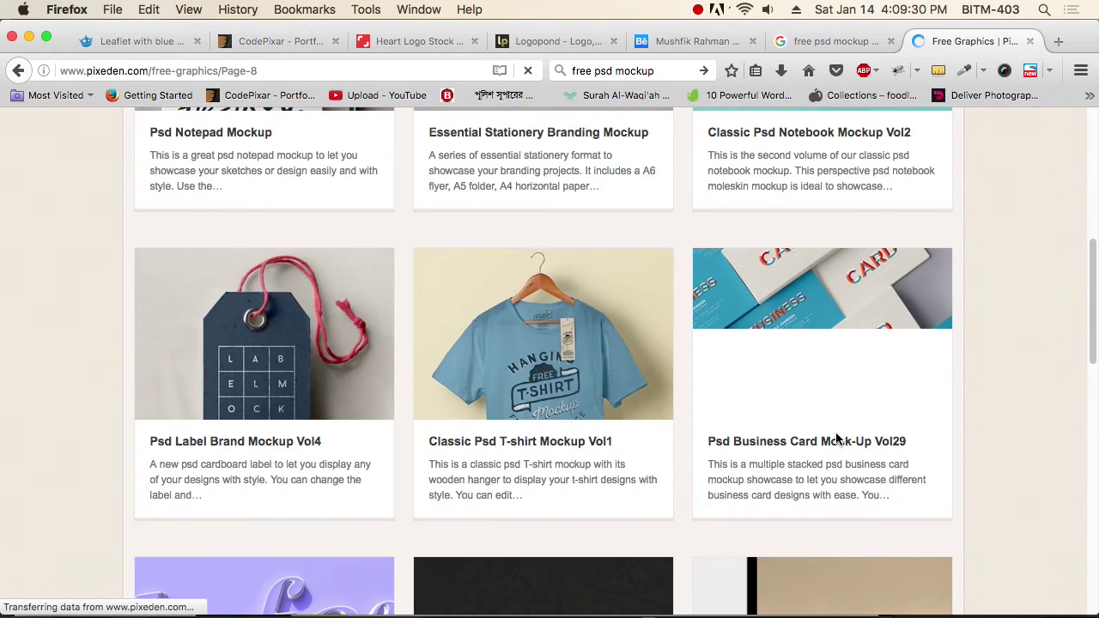
scroll(837, 438, "down", 8)
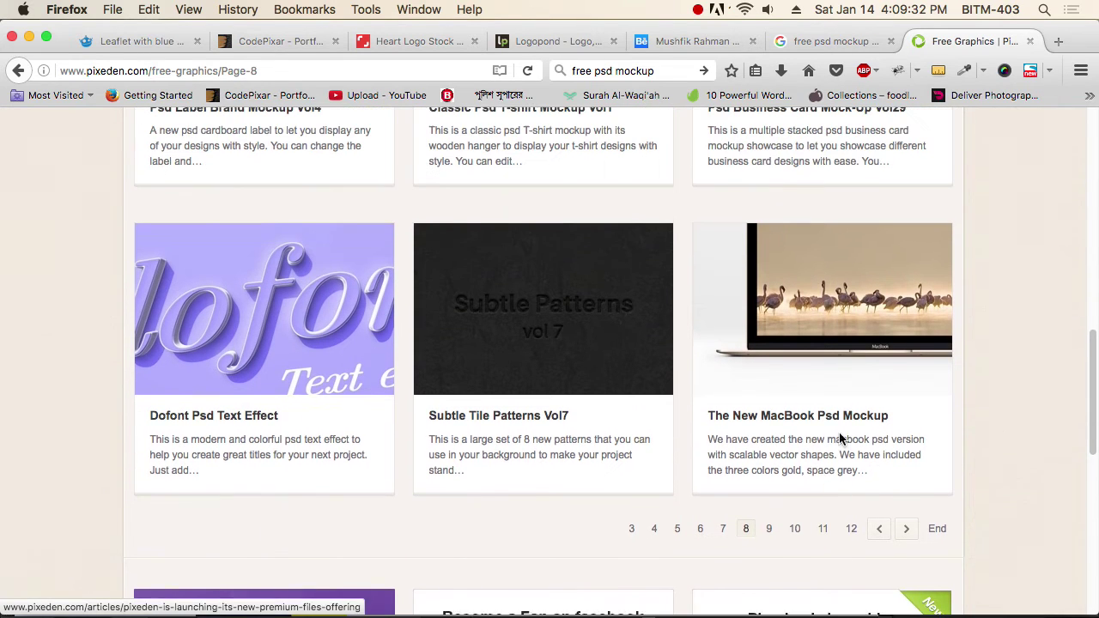
scroll(858, 451, "up", 1)
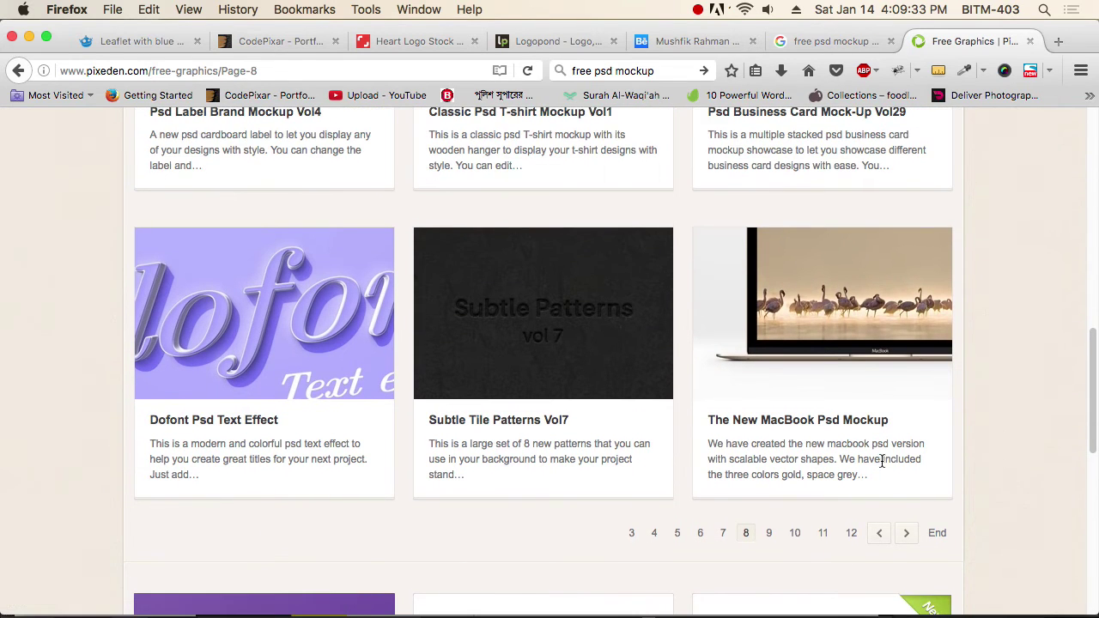
- Open page 6 of the free graphics and look through its mockups down to the page links
left_click(700, 535)
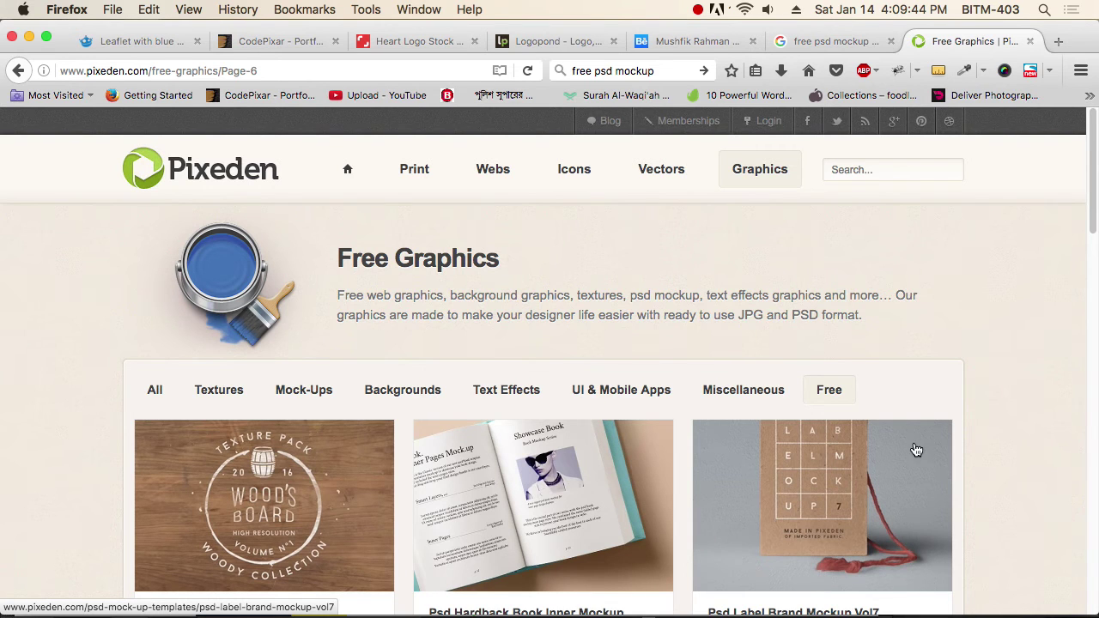
scroll(915, 449, "down", 10)
scroll(983, 415, "down", 5)
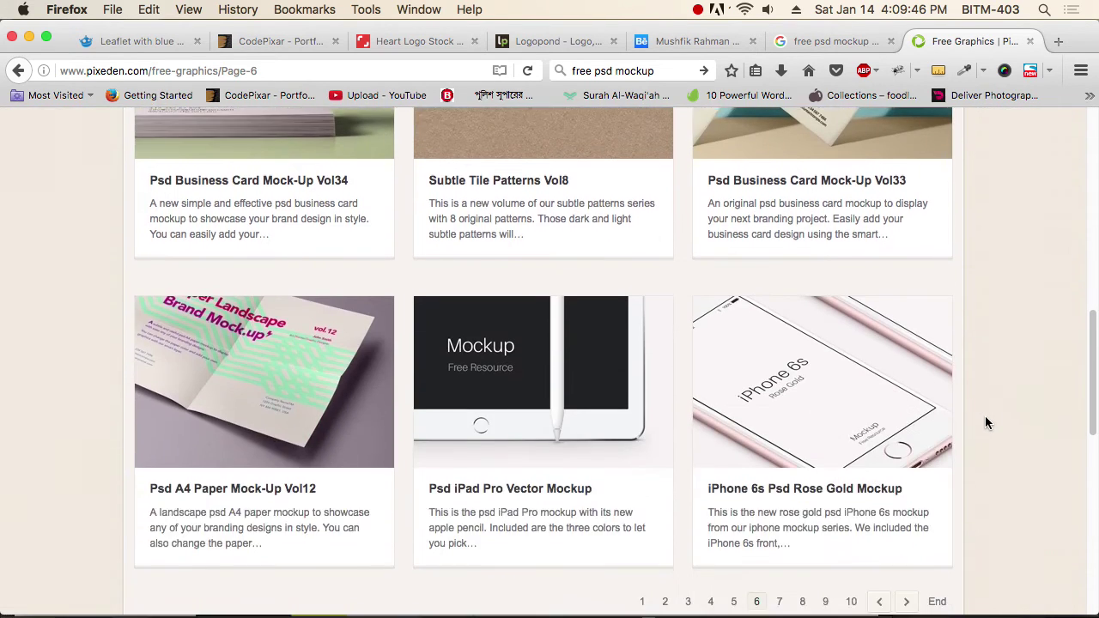
scroll(984, 422, "down", 3)
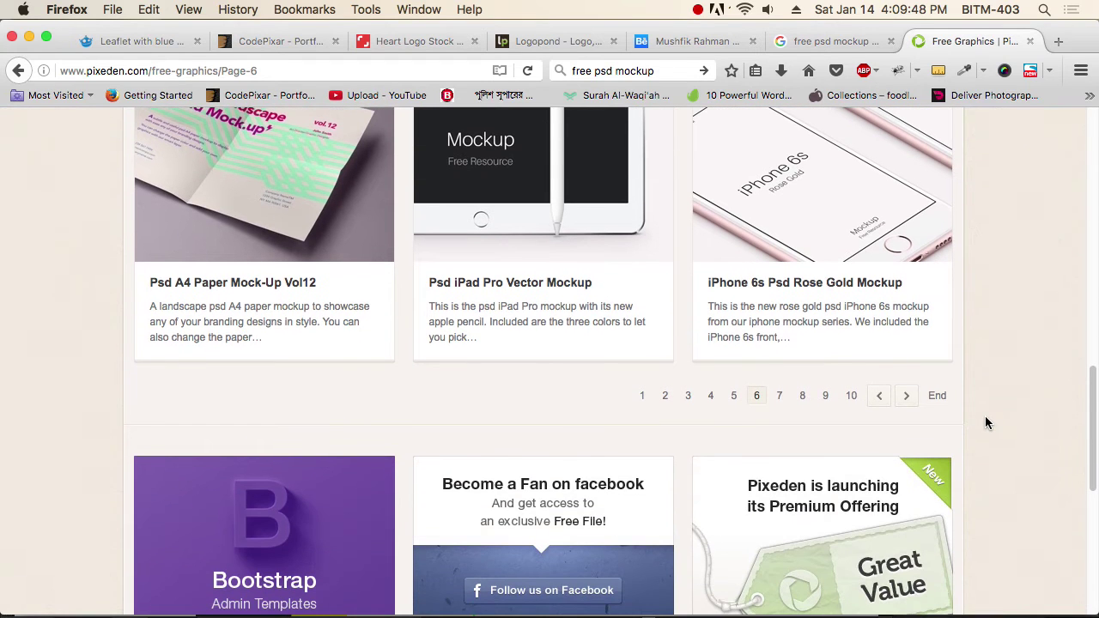
- Open page 4 of the free graphics and look through its packaging, business card, calendar and iPhone SE mockups
left_click(712, 397)
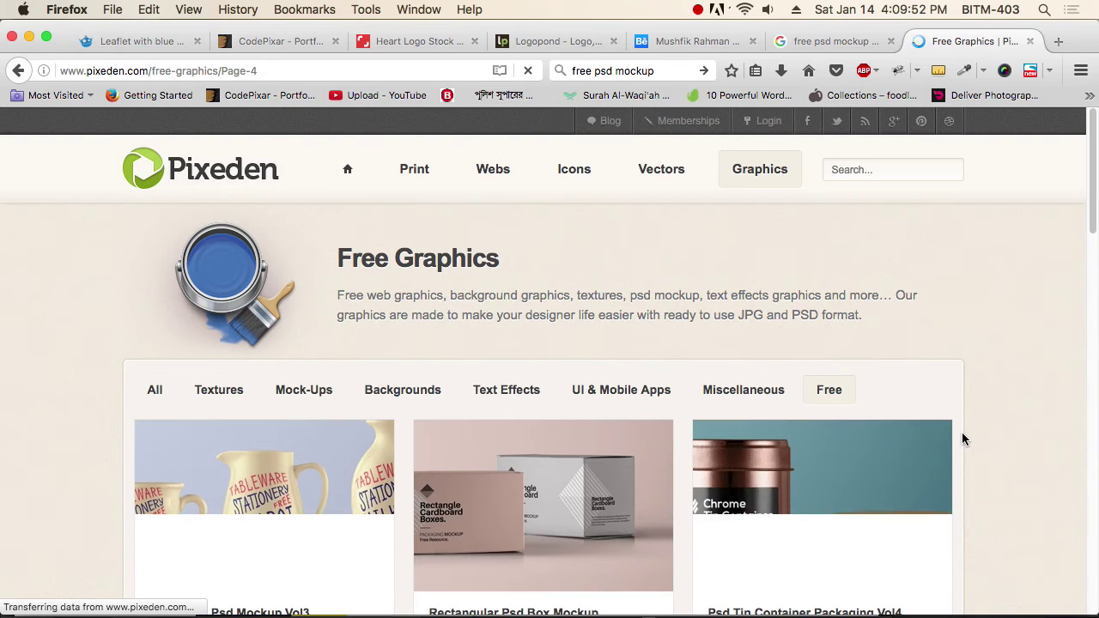
scroll(963, 436, "down", 5)
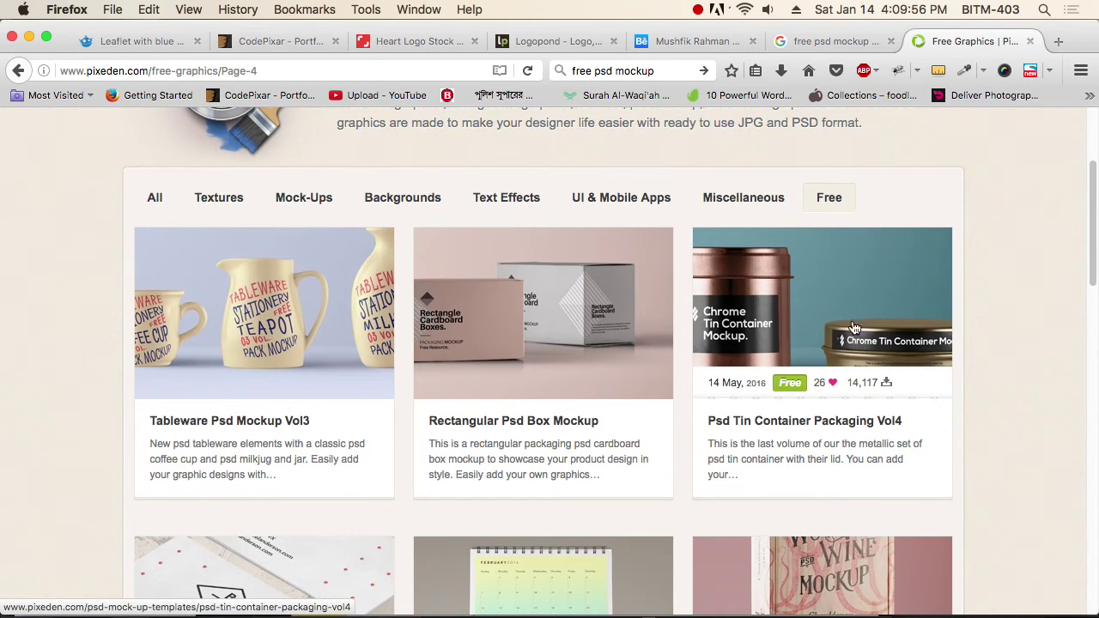
scroll(981, 381, "down", 9)
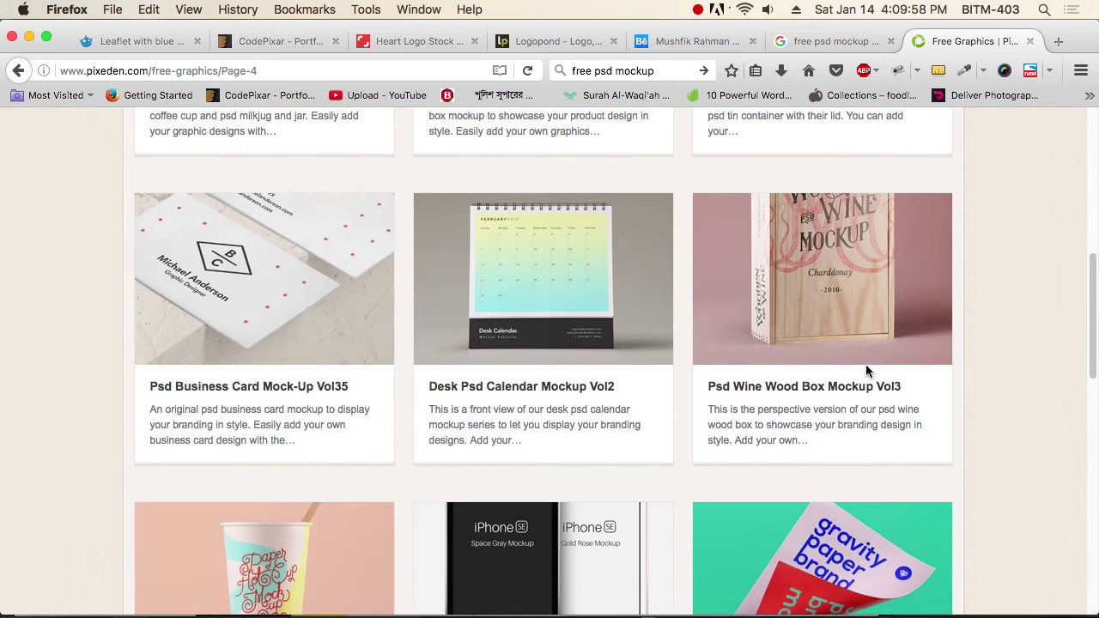
scroll(690, 309, "down", 6)
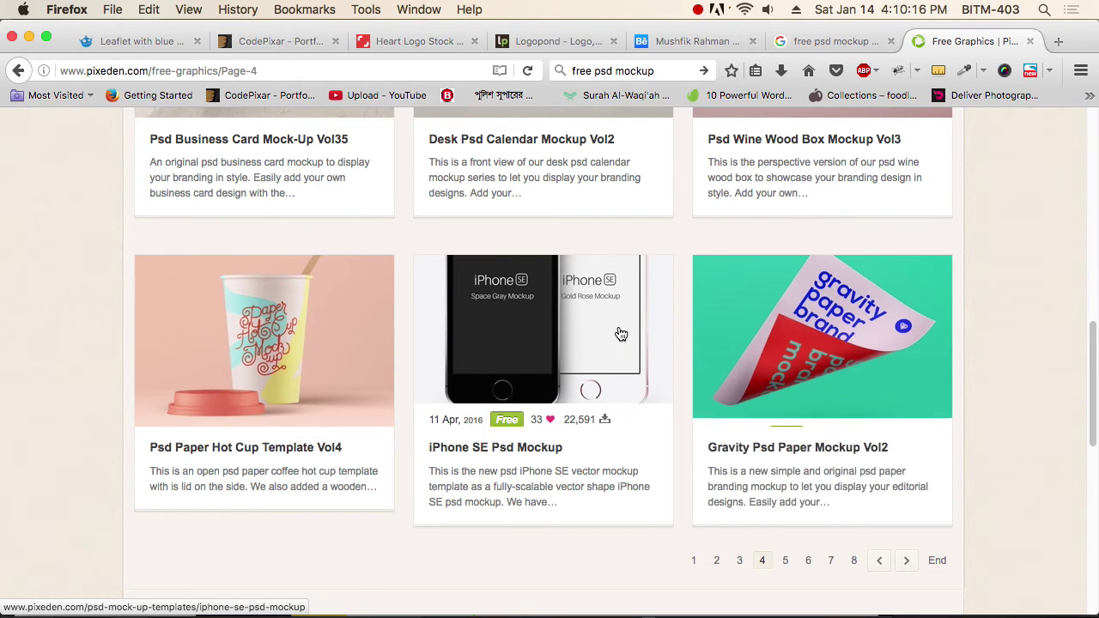
scroll(662, 355, "up", 5)
scroll(661, 356, "up", 3)
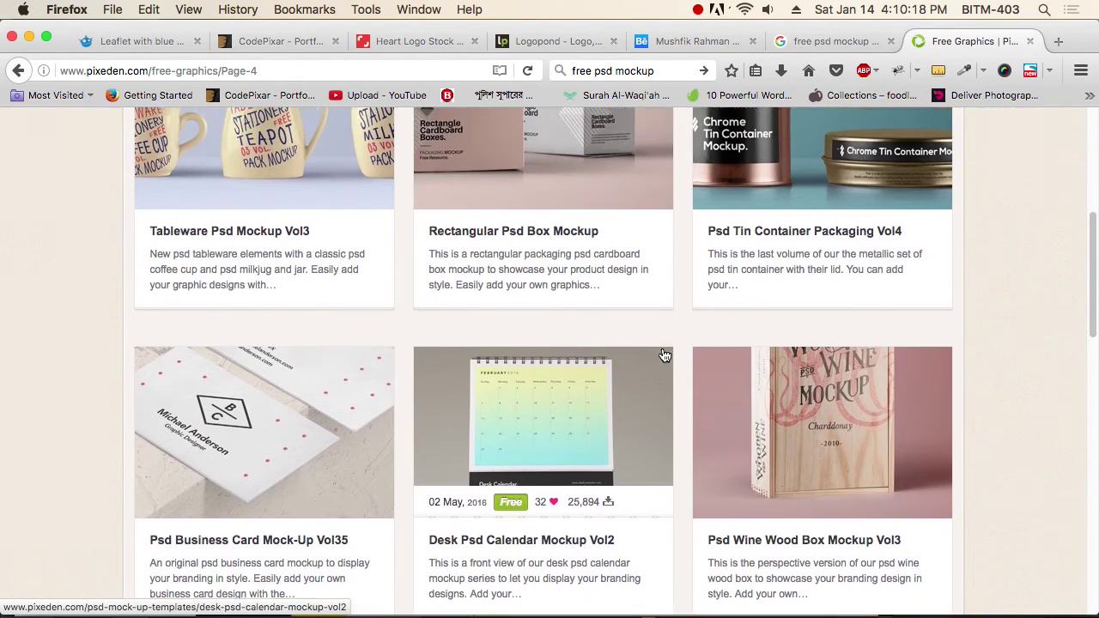
- Return to the Google results for "free psd mockup" and look through the other mockup sites listed
left_click(830, 43)
scroll(750, 439, "down", 3)
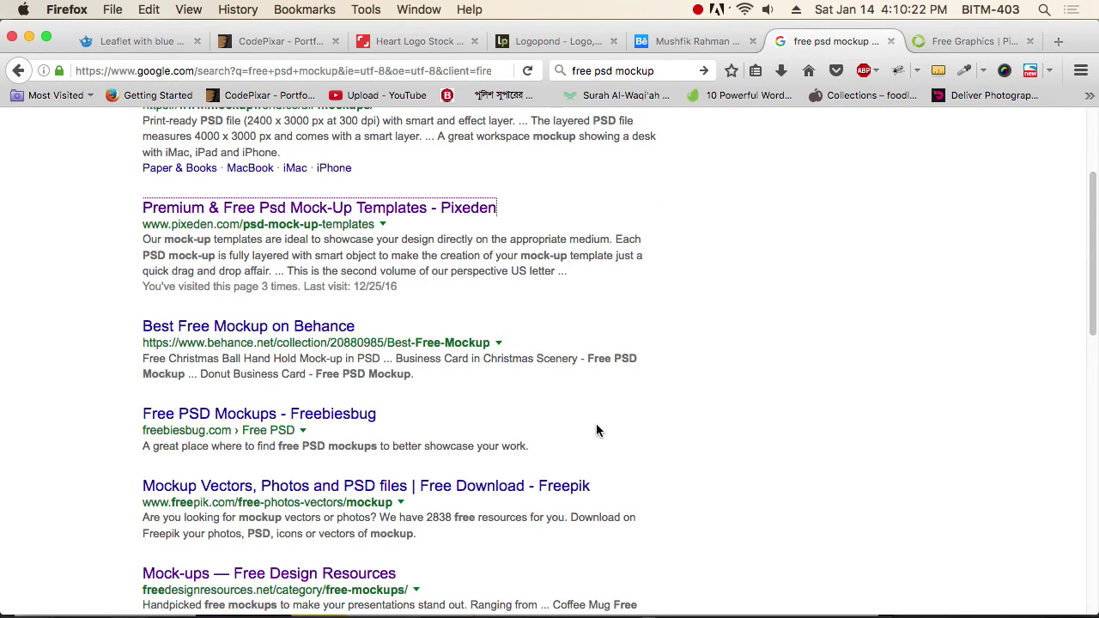
scroll(612, 427, "down", 5)
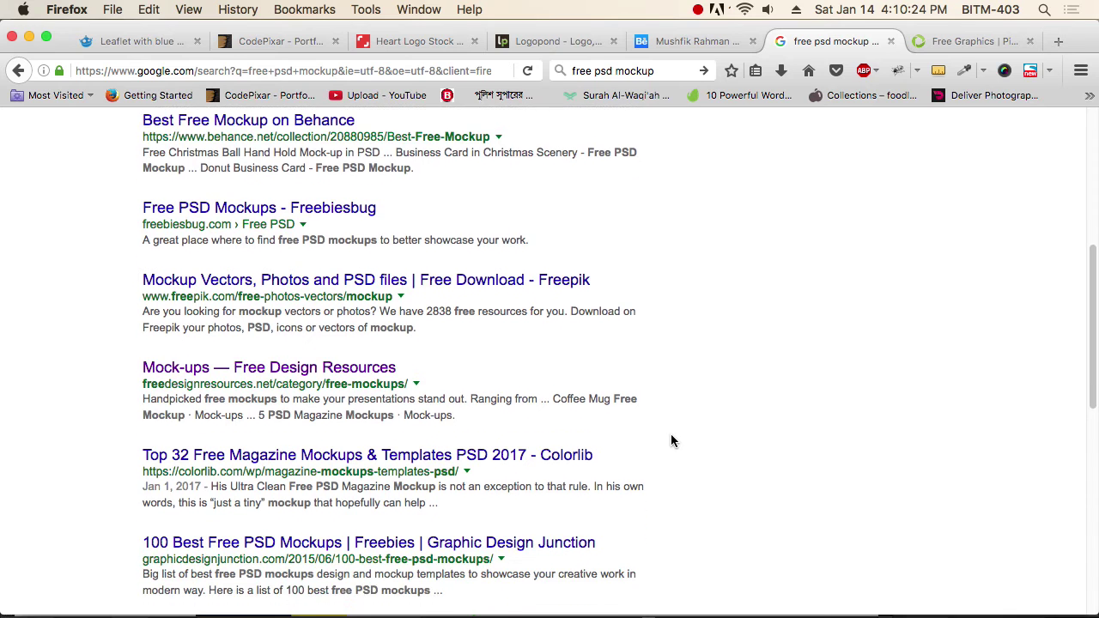
scroll(672, 440, "down", 3)
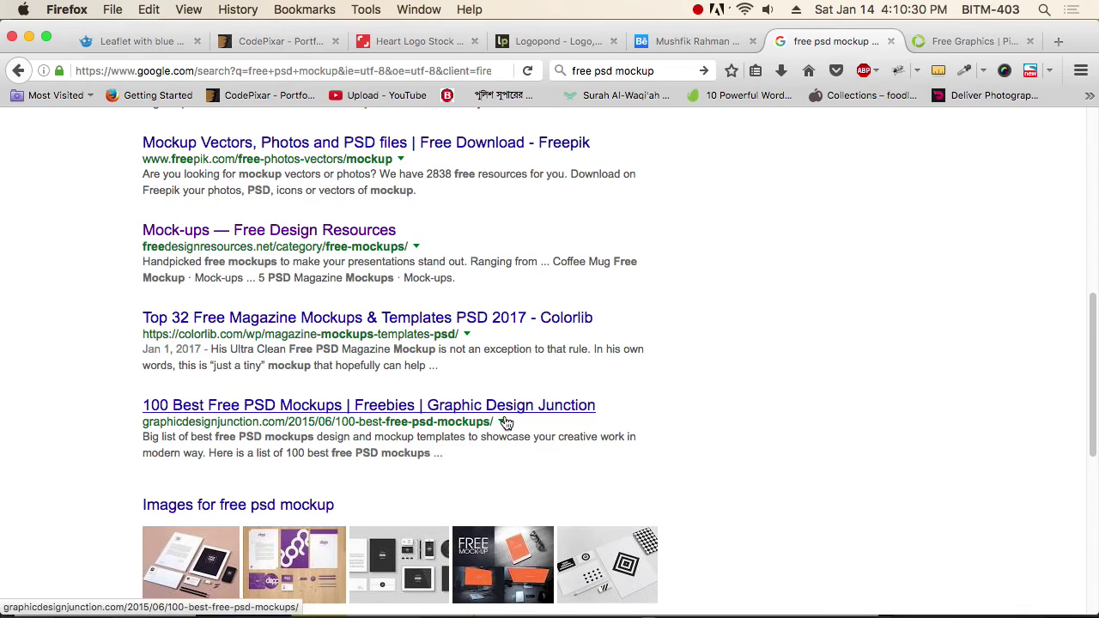
scroll(786, 434, "down", 7)
scroll(786, 434, "up", 12)
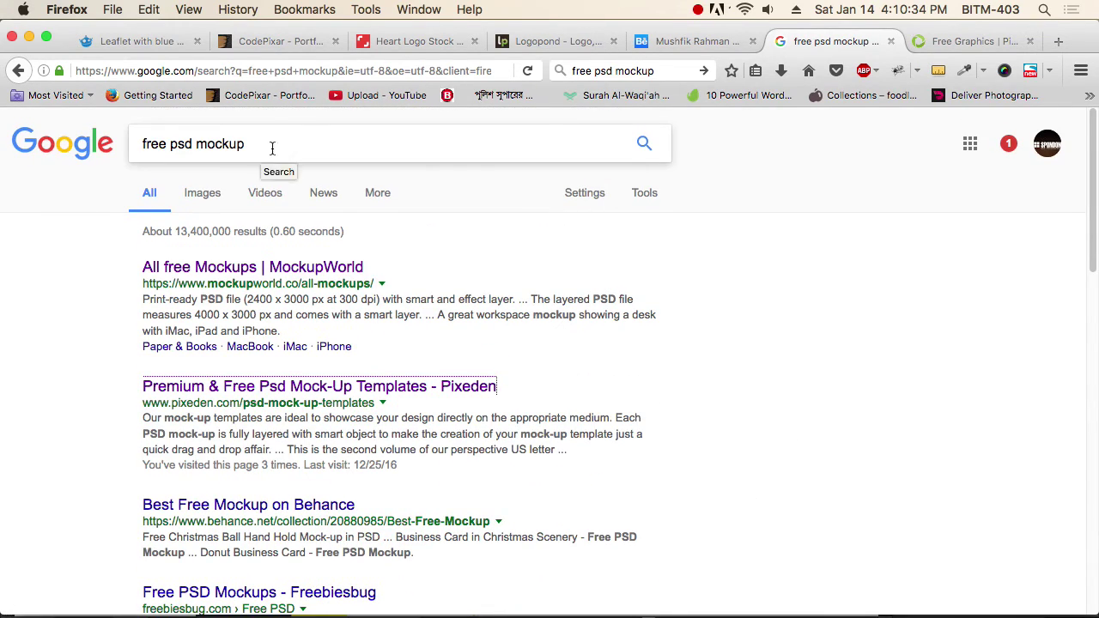
scroll(743, 408, "down", 3)
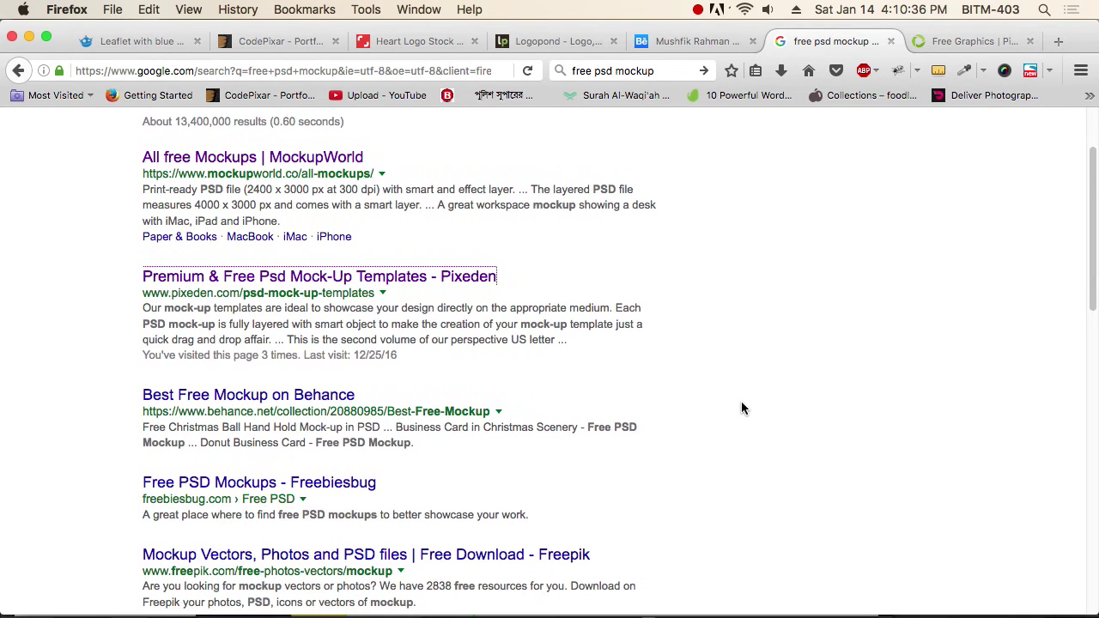
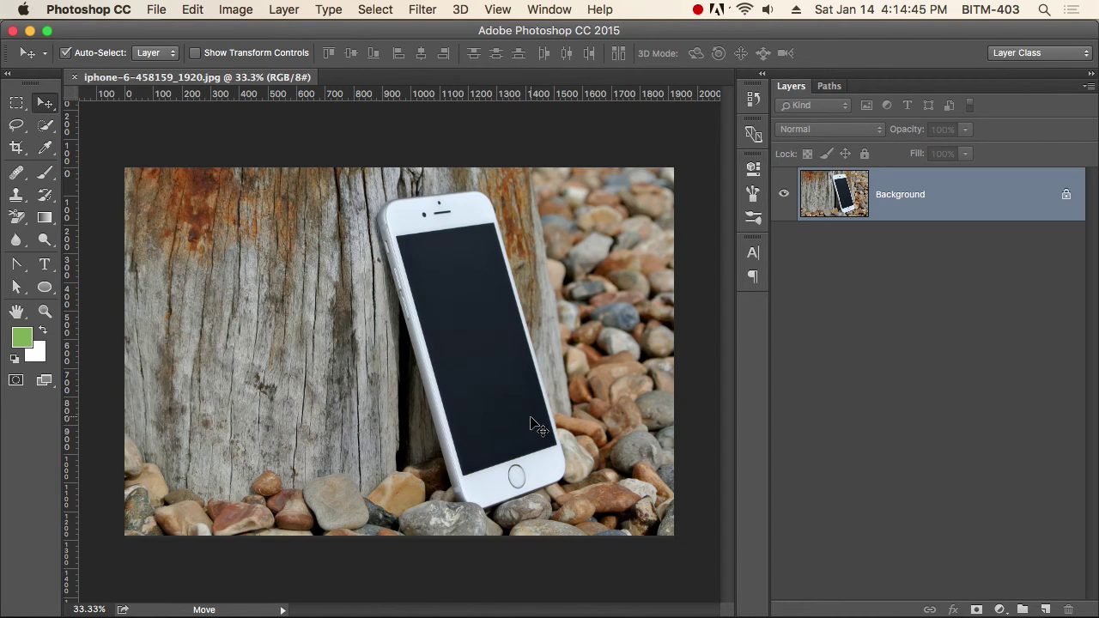
- Draw a green rectangle shape about 519 × 993 px over the phone in iphone-6-458159_1920.jpg and collapse its shape properties
left_click(44, 286)
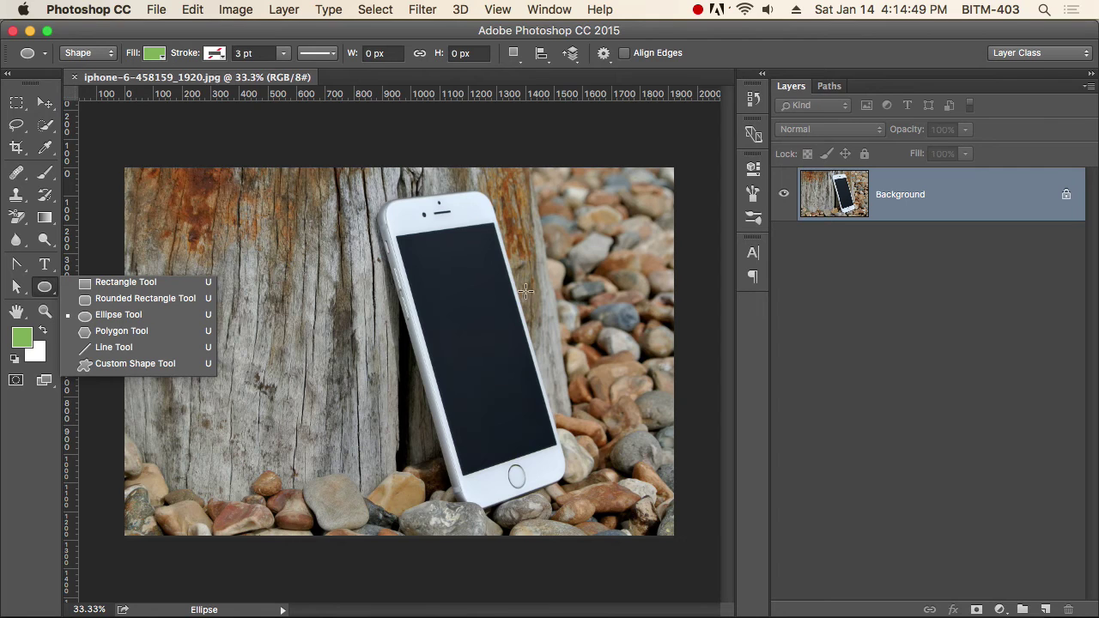
left_click(116, 282)
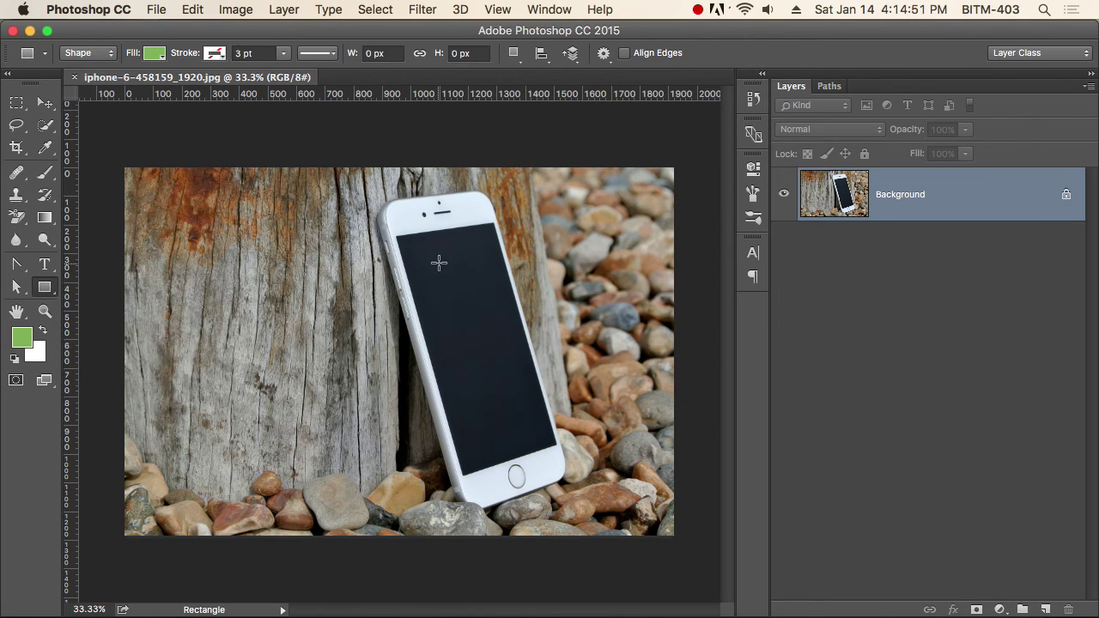
left_click_drag(395, 234, 543, 518)
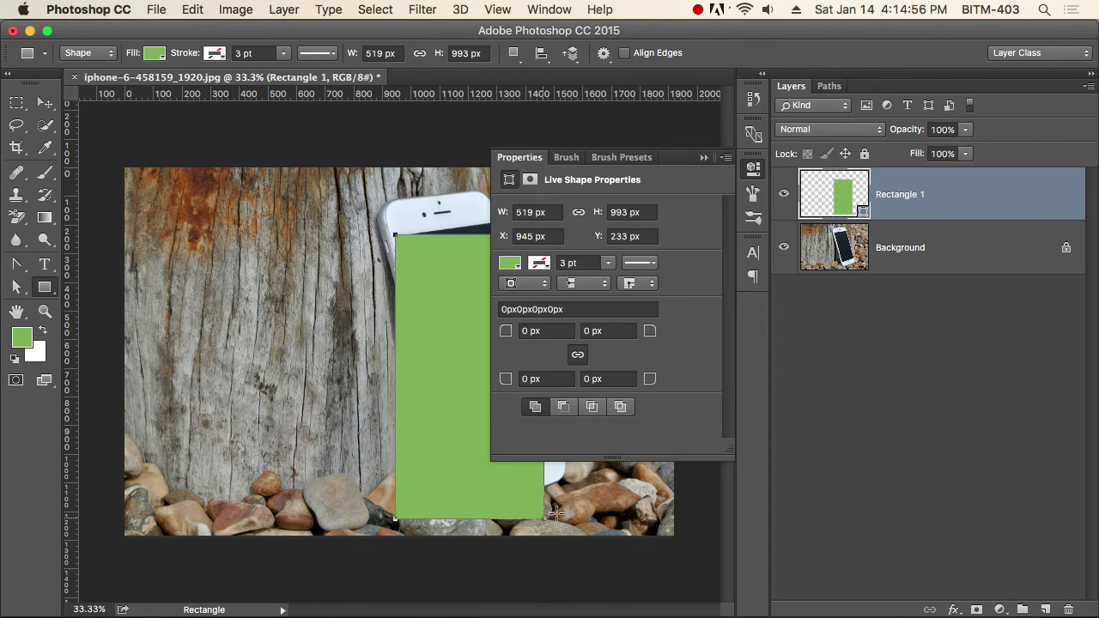
left_click(753, 176)
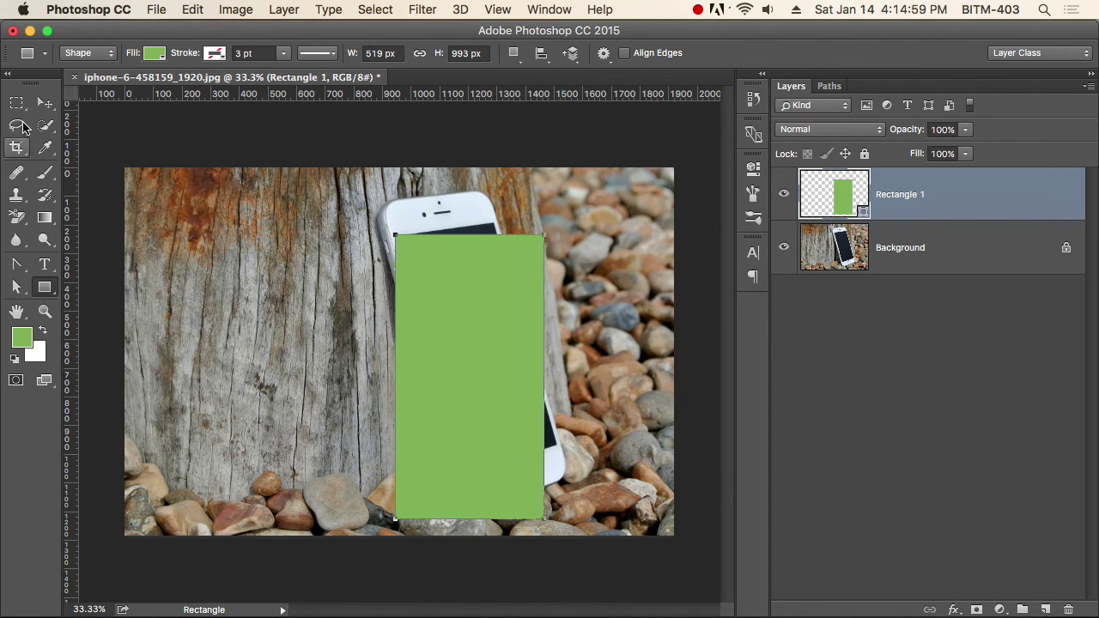
- Move the green rectangle onto the wood beside the phone and widen it to 579 px by shifting its right edge
left_click(44, 103)
left_click_drag(472, 348, 268, 320)
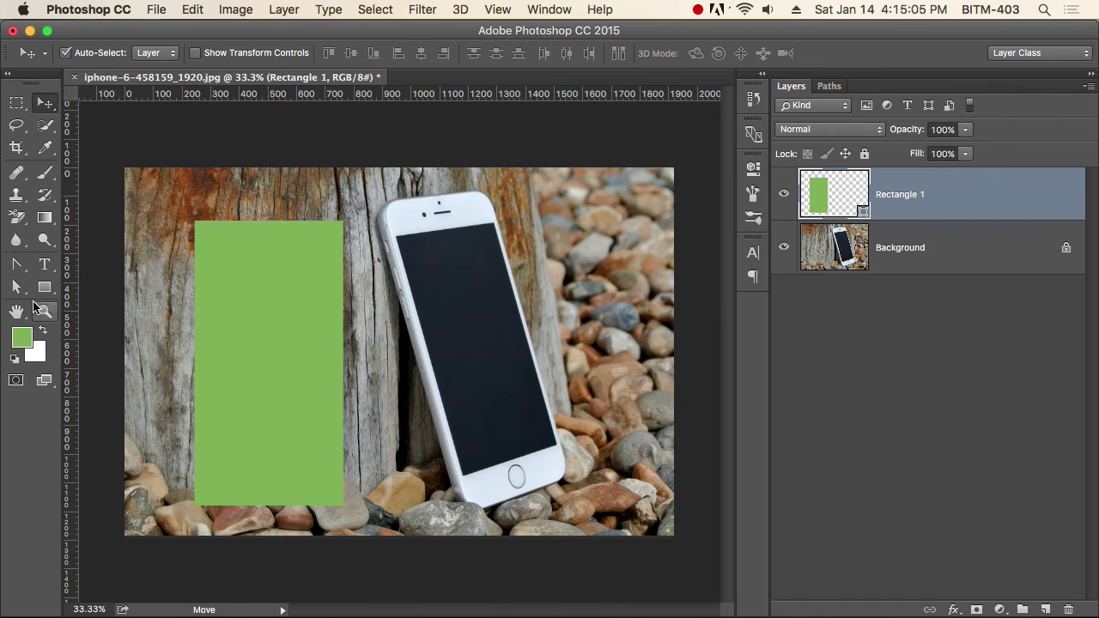
key("a")
left_click_drag(369, 200, 337, 552)
key("shift+Right")
key("shift+Right")
key("shift+Right")
key("shift+Right")
key("shift+Right")
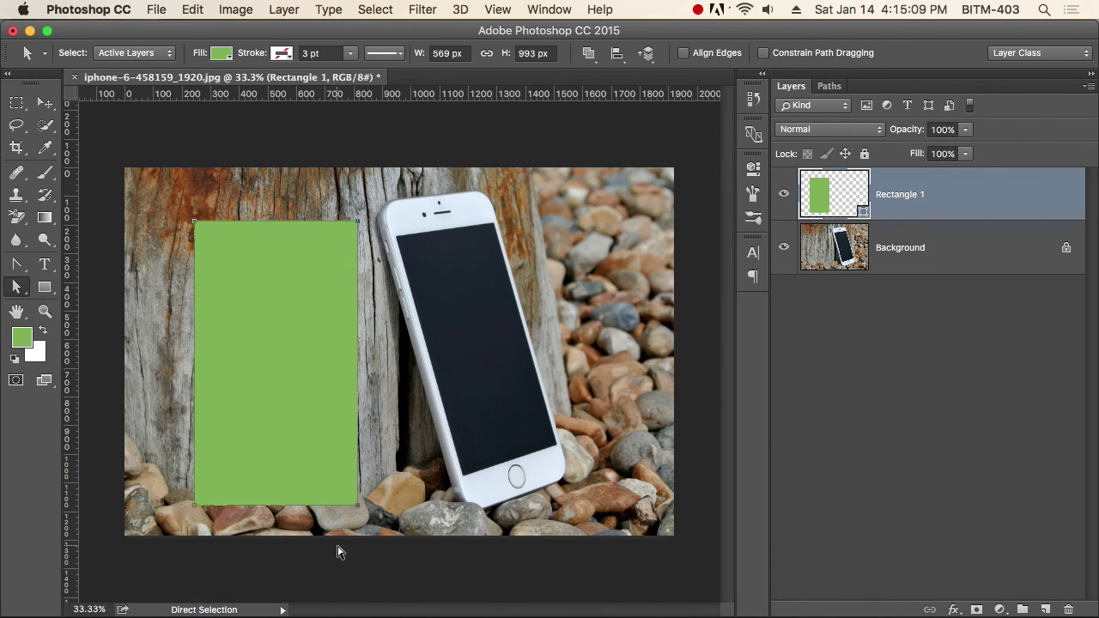
key("shift+Right")
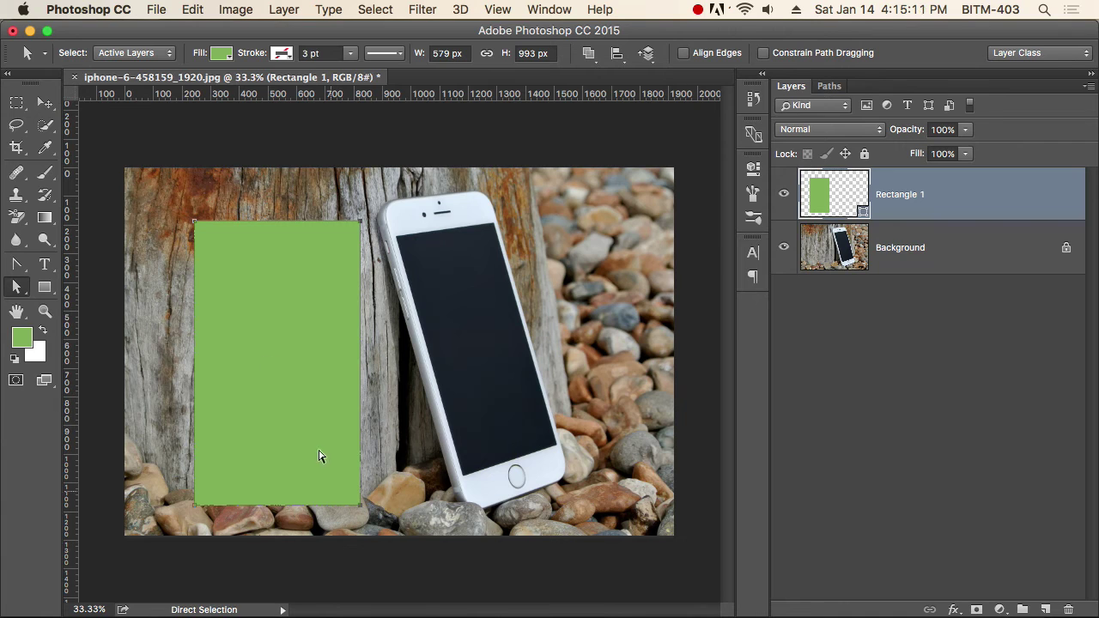
- Move the green rectangle back over the phone and convert its layer to a smart object
left_click(45, 103)
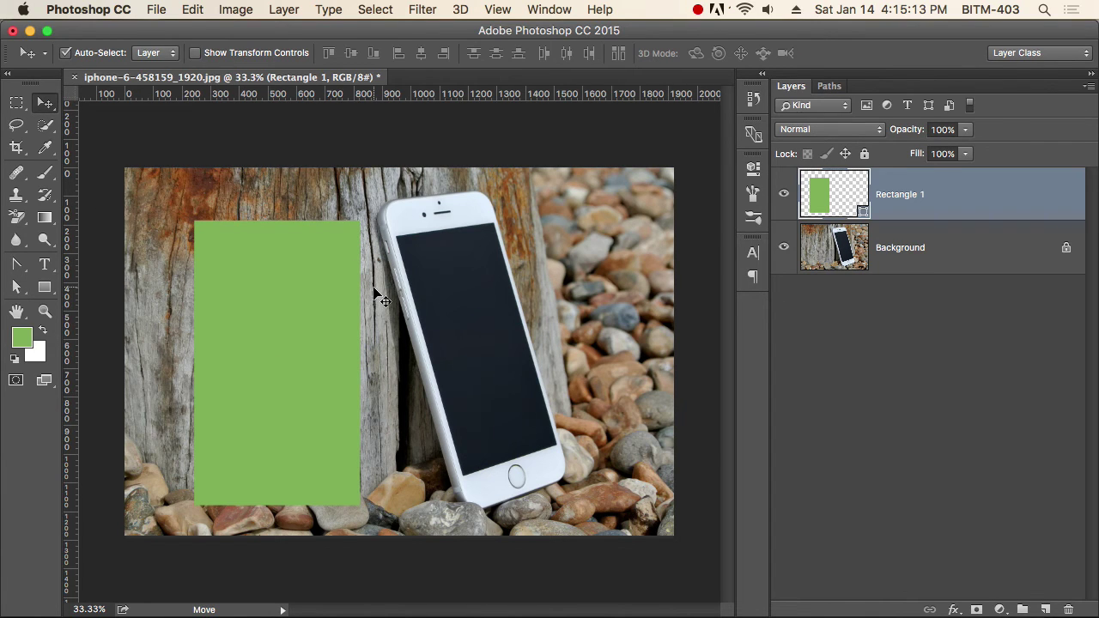
left_click_drag(307, 301, 411, 276)
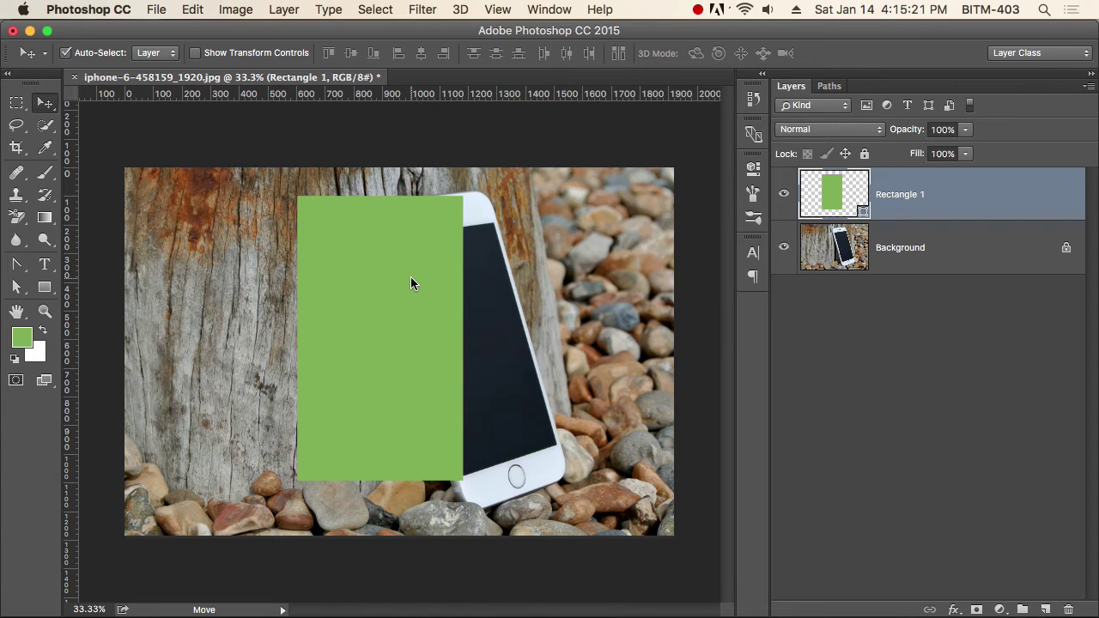
left_click_drag(411, 278, 505, 299)
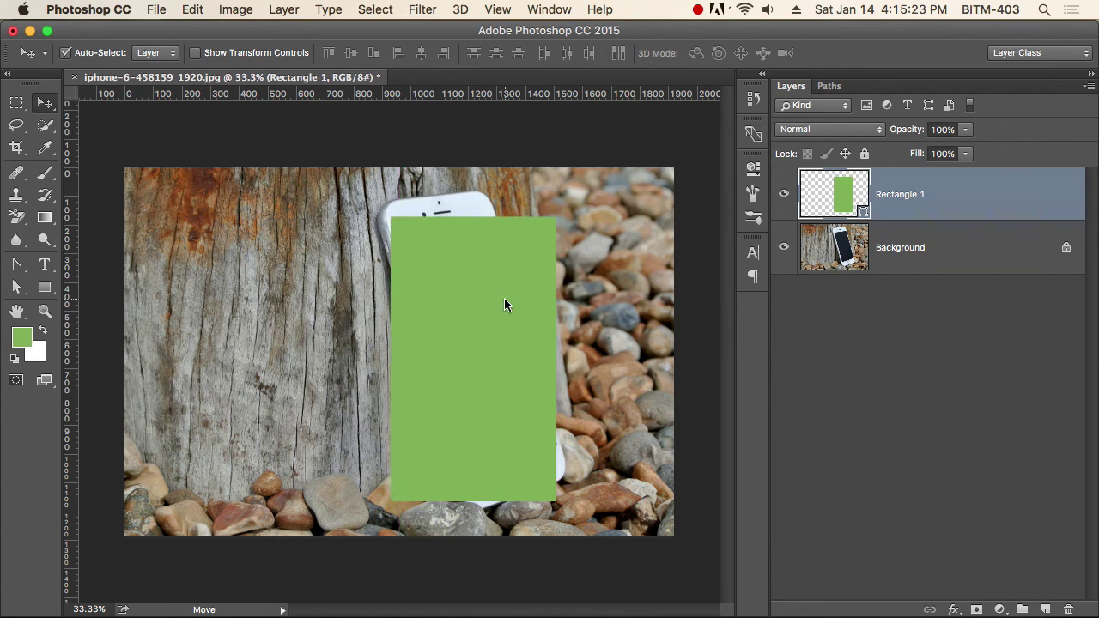
right_click(925, 198)
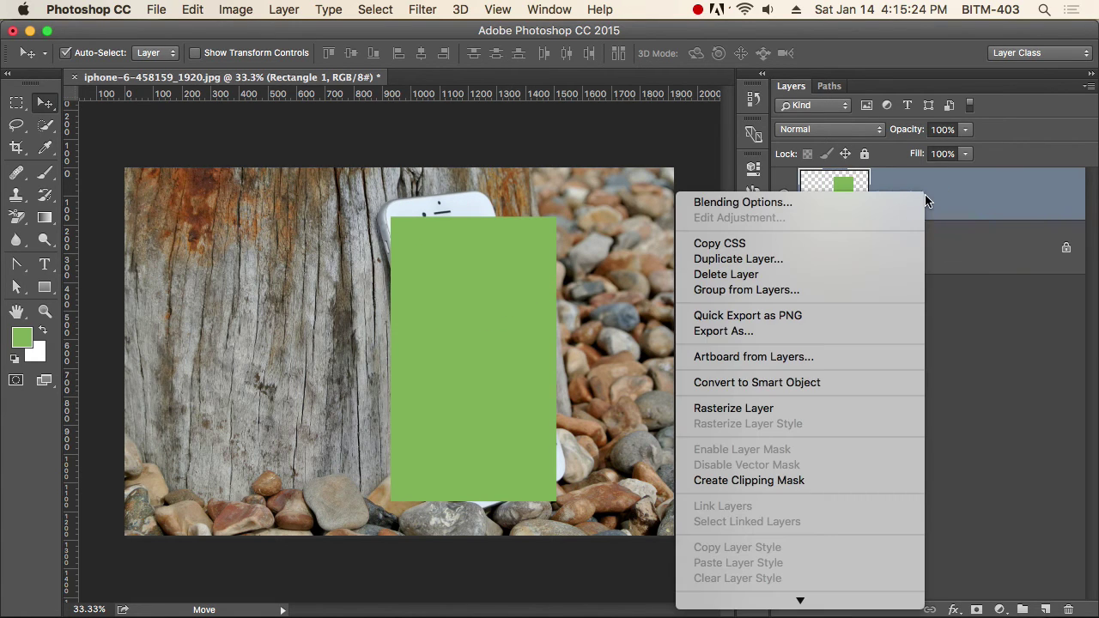
left_click(827, 384)
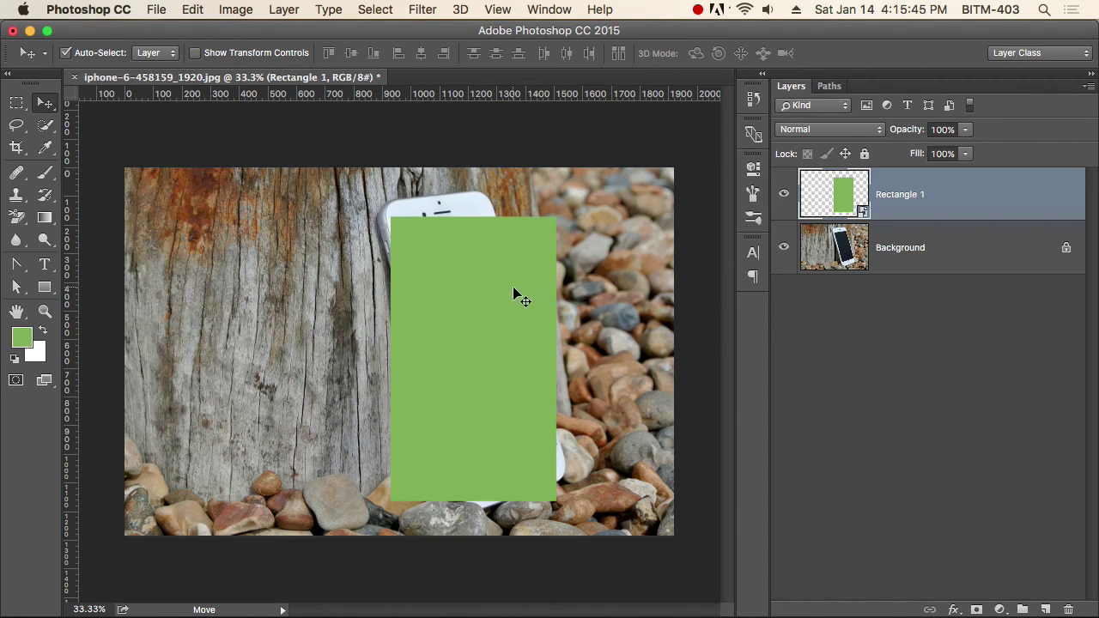
- Shift the green smart object slightly to the right over the phone and lower its layer opacity to 50%
left_click_drag(491, 297, 539, 302)
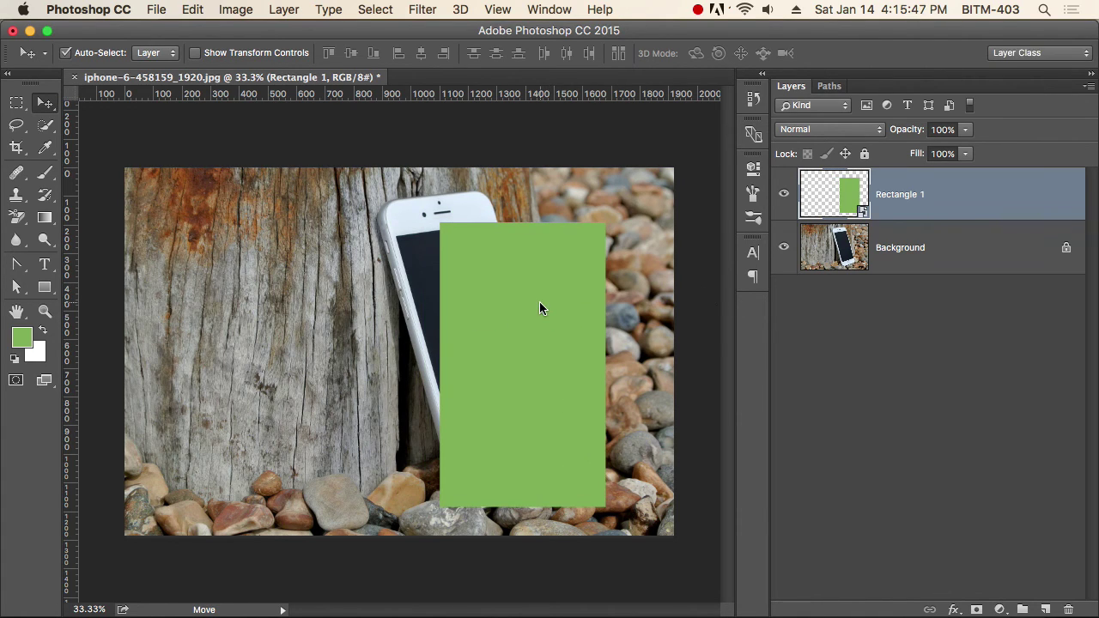
key("5")
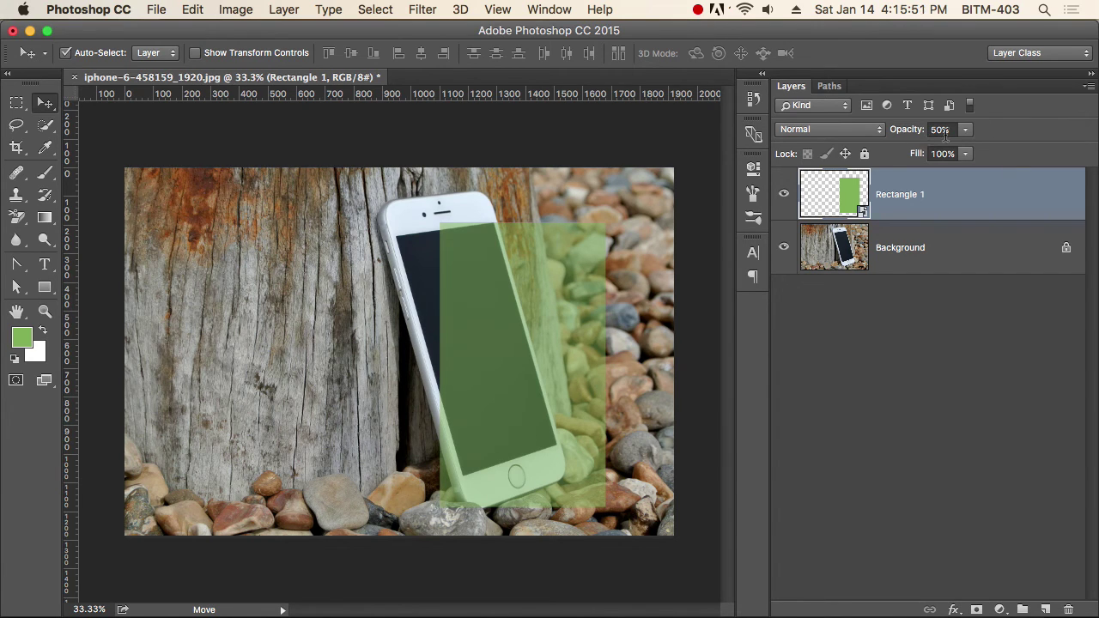
key("super")
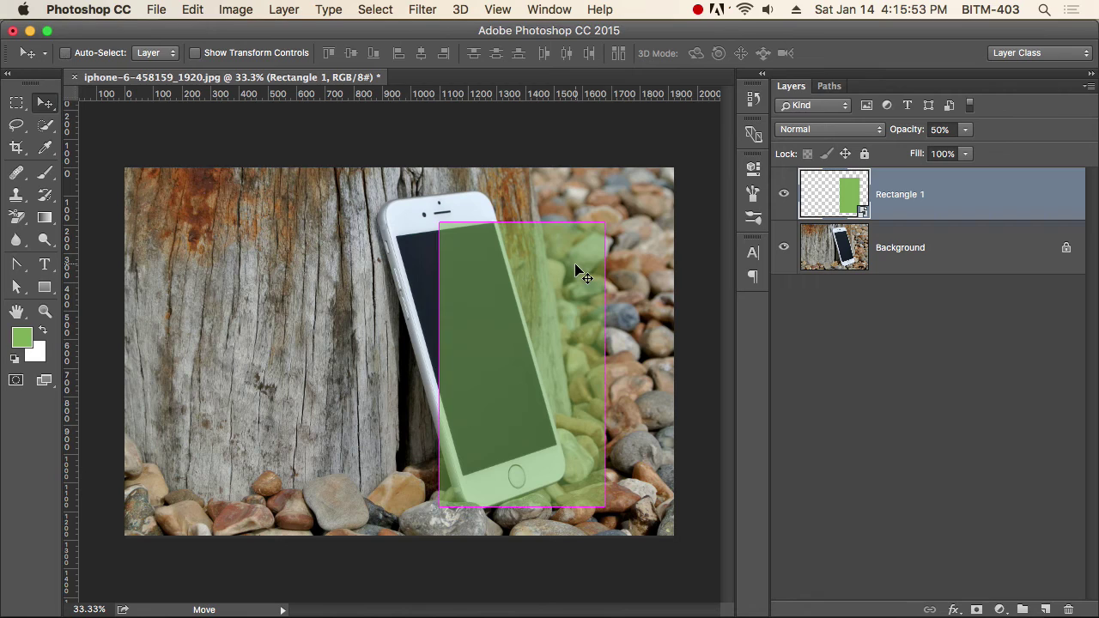
- Free-transform the green smart object, distorting its upper-left corner onto the upper-left corner of the phone's screen
key("super+t")
left_click_drag(439, 224, 530, 269)
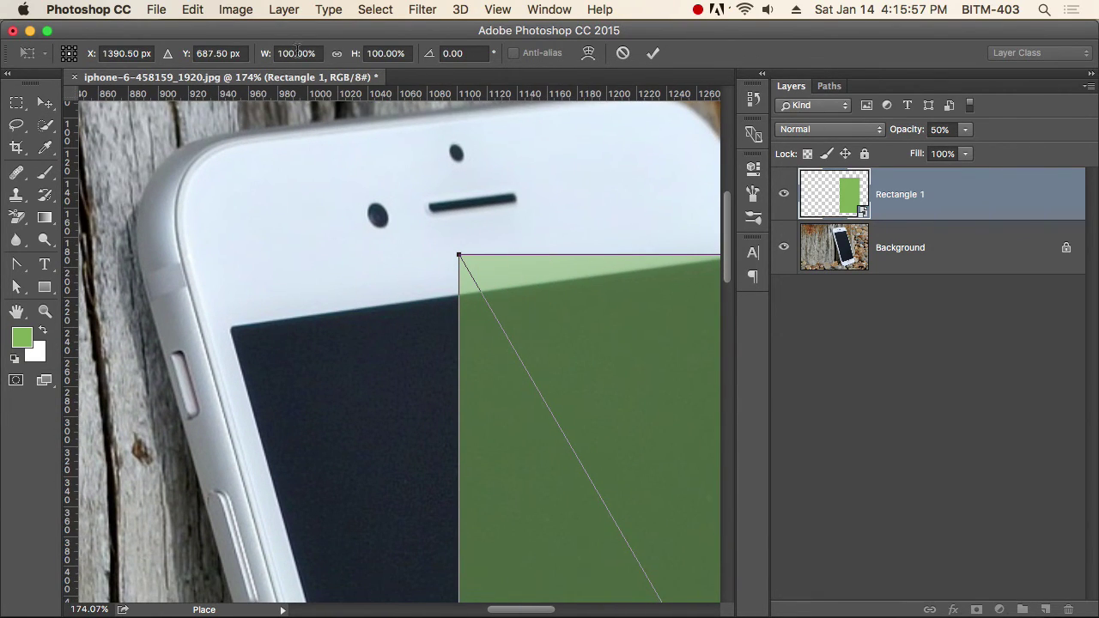
left_click(223, 12)
mouse_move(192, 9)
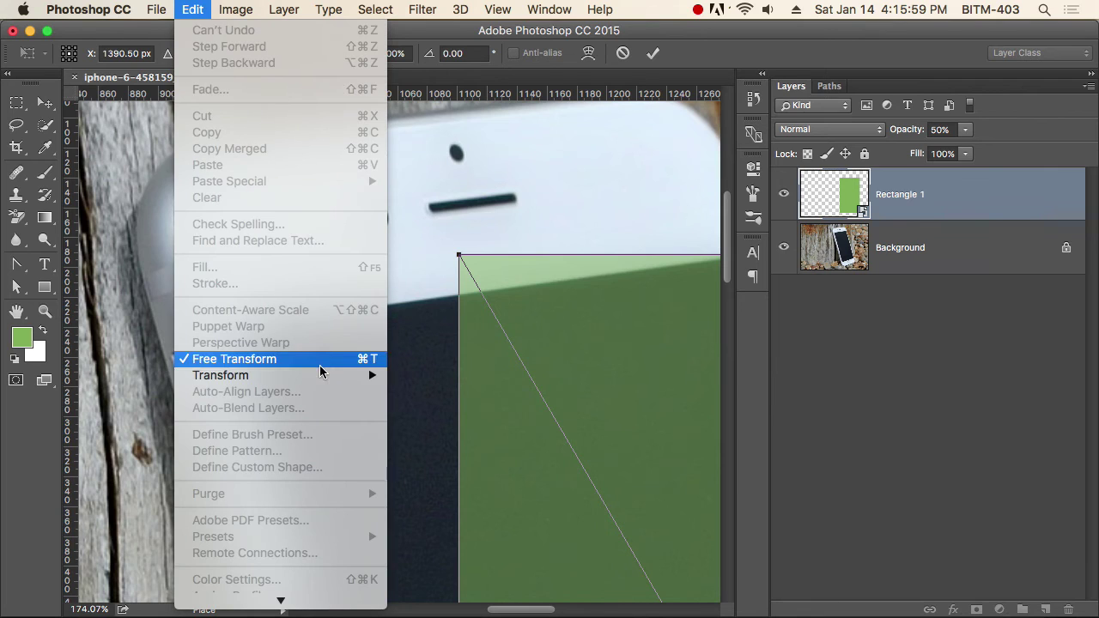
mouse_move(328, 377)
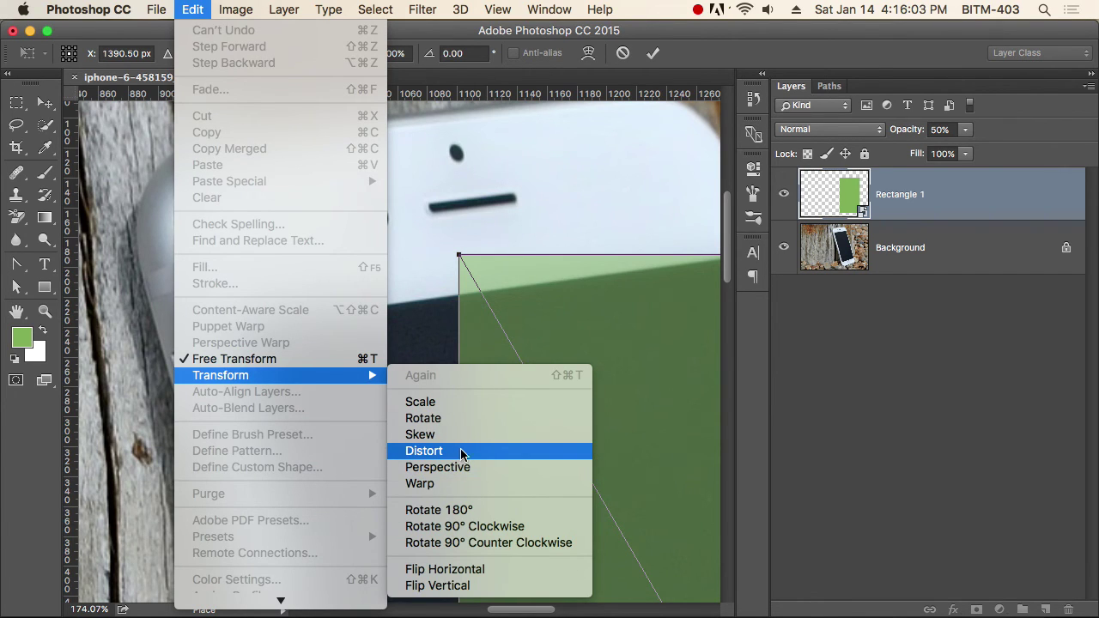
key("Escape")
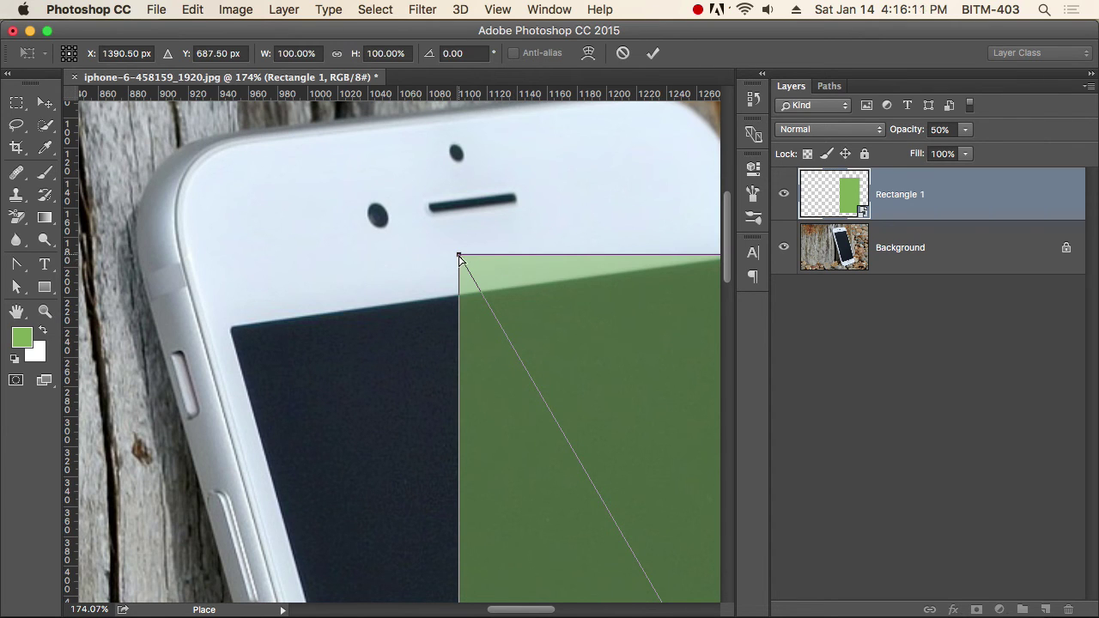
left_click_drag(460, 258, 232, 331)
- Distort the green rectangle's upper-right corner onto the upper-right corner of the phone's screen
key("super+minus")
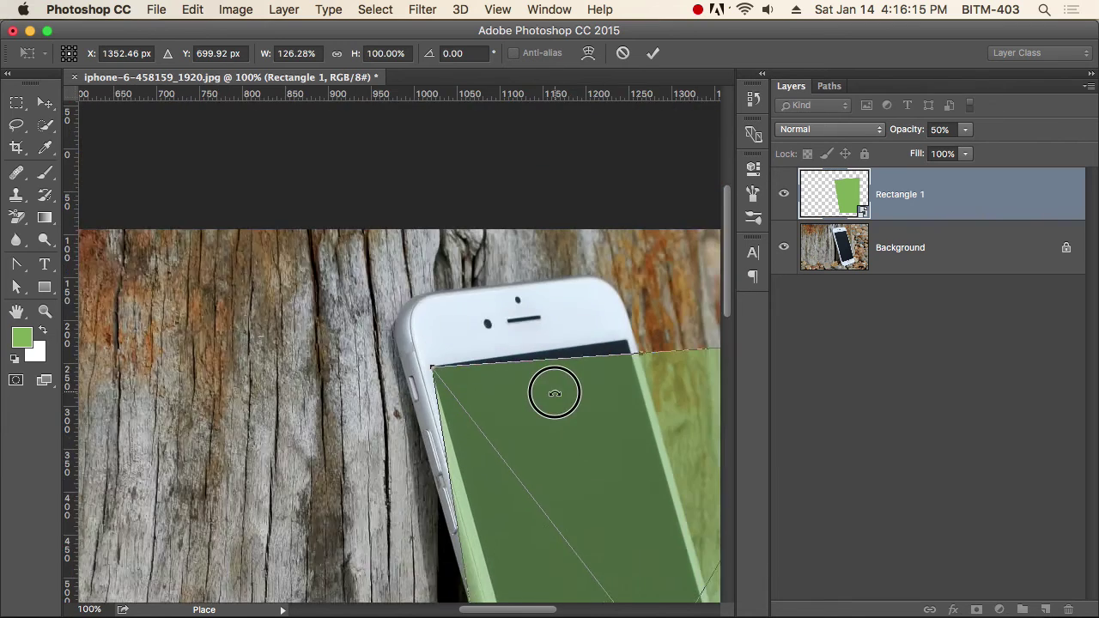
key("super+minus")
key("super+minus")
left_click_drag(621, 410, 387, 336)
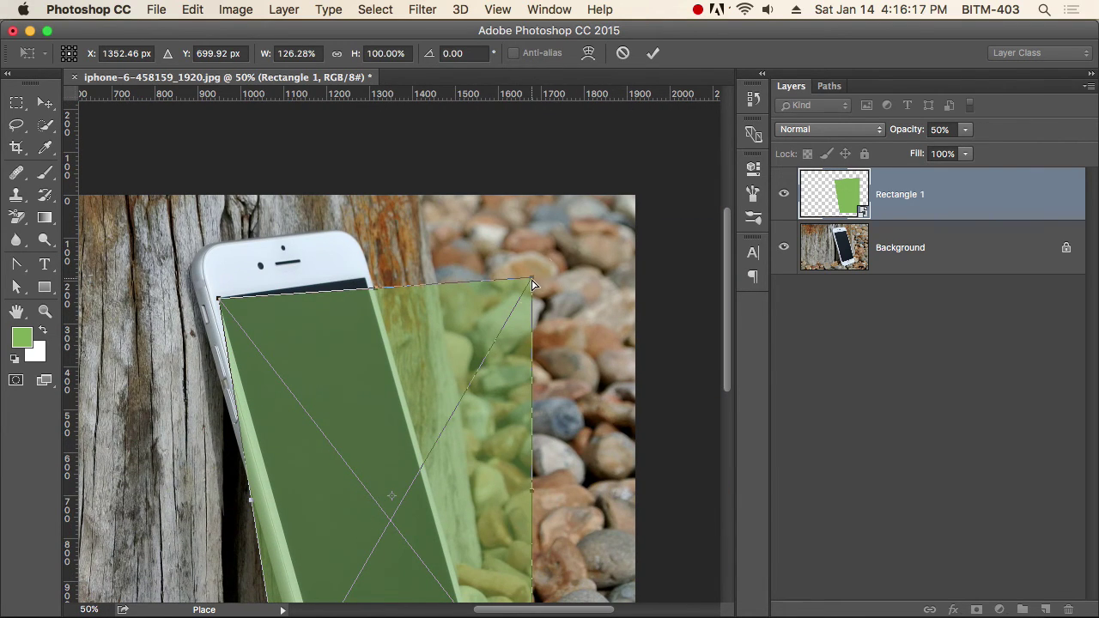
mouse_move(376, 286)
left_mouse_down()
mouse_move(357, 288)
mouse_move(364, 275)
left_mouse_up()
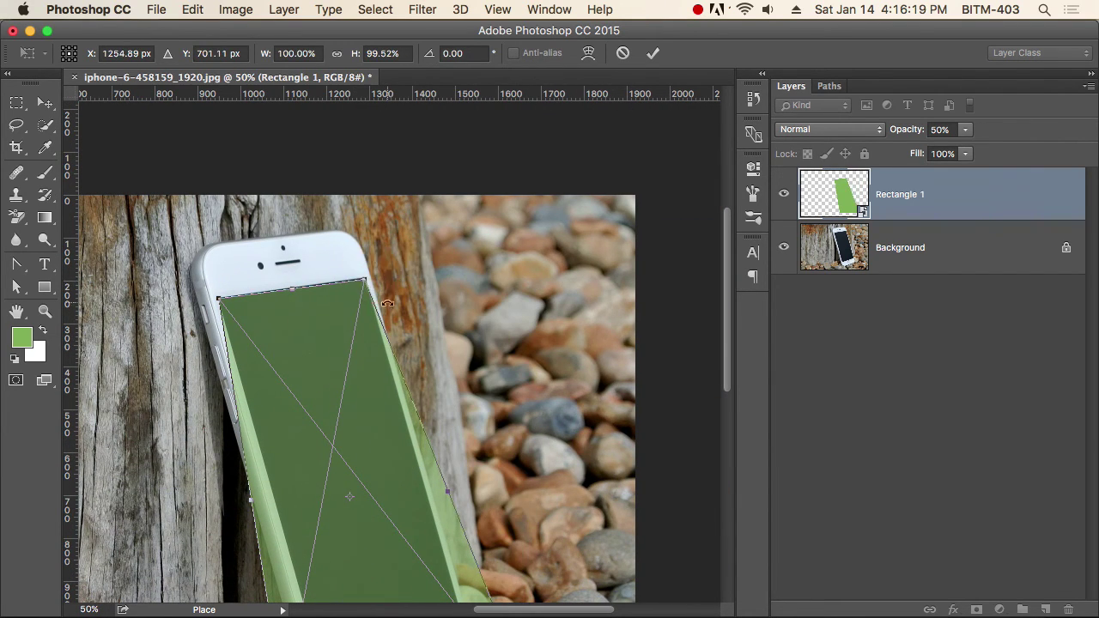
- Bring the green rectangle's two lower corners onto the lower corners of the phone's screen
left_click_drag(529, 387, 553, 264)
left_click_drag(567, 513, 493, 420)
left_click_drag(318, 514, 355, 464)
- Fine-tune the rectangle's lower-left and lower-right corners to sit exactly on the edges of the phone's screen
scroll(352, 457, "up", 5)
scroll(378, 461, "up", 5)
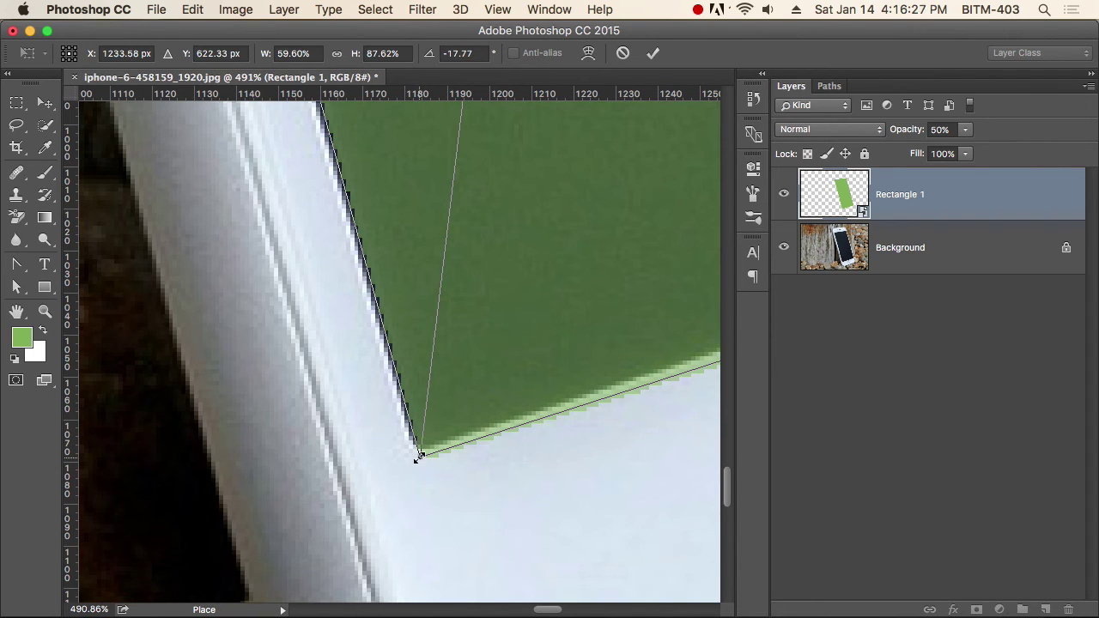
left_click_drag(419, 456, 415, 452)
left_click_drag(522, 454, 404, 453)
key("super+r")
scroll(480, 425, "right", 5)
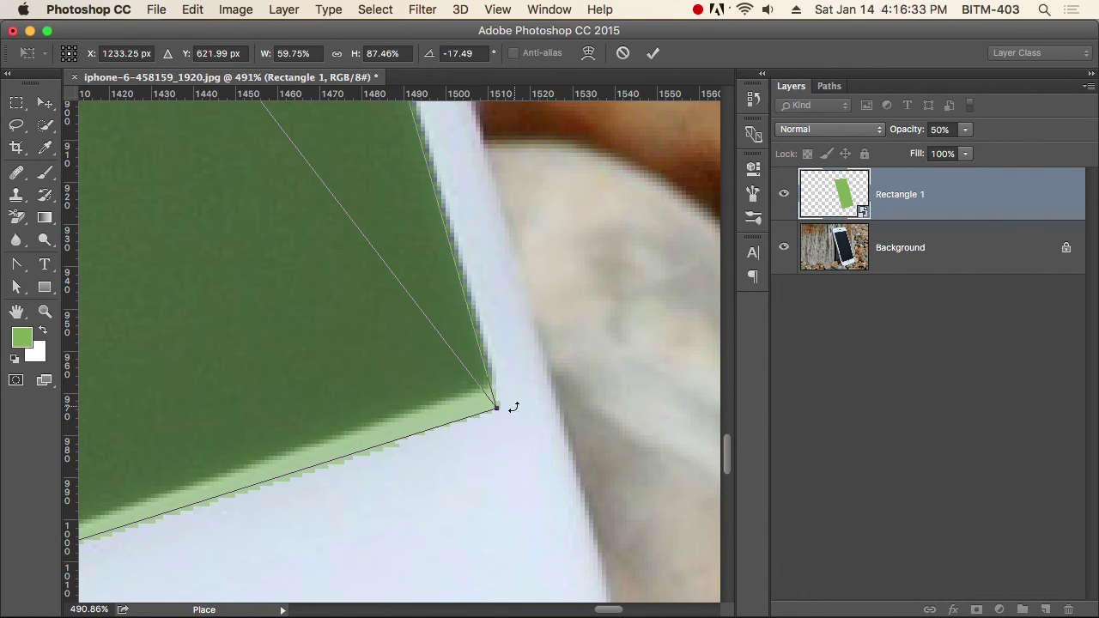
left_click_drag(498, 407, 494, 385)
- Fine-tune the rectangle's upper-left corner to match the phone screen's upper-left corner exactly
scroll(300, 238, "down", 6)
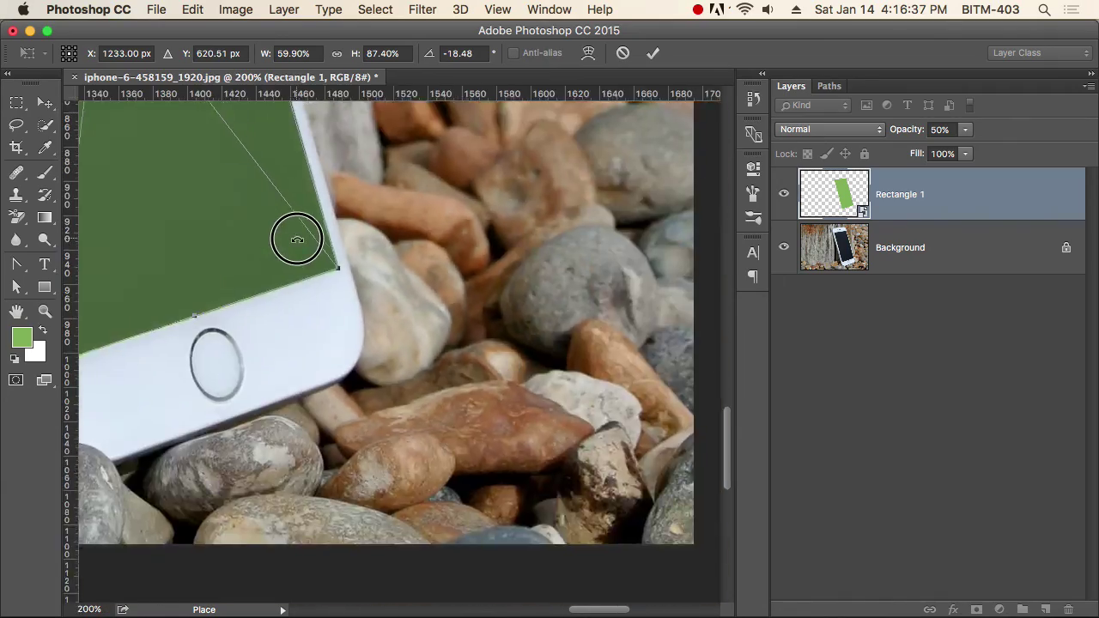
scroll(430, 390, "up", 5)
scroll(412, 380, "up", 7)
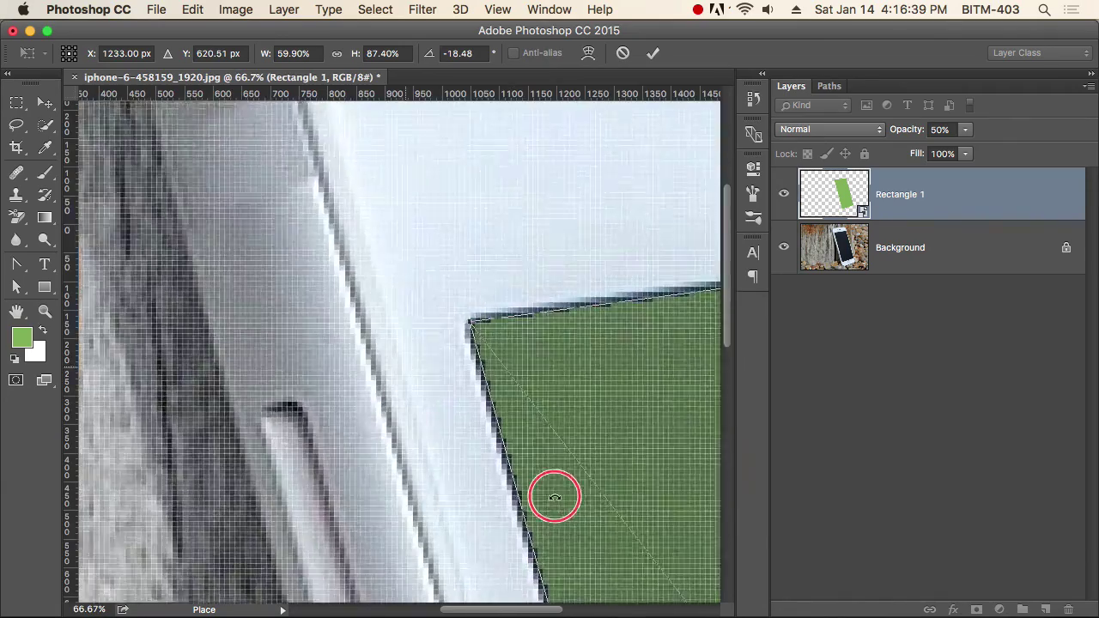
left_click_drag(483, 311, 474, 307)
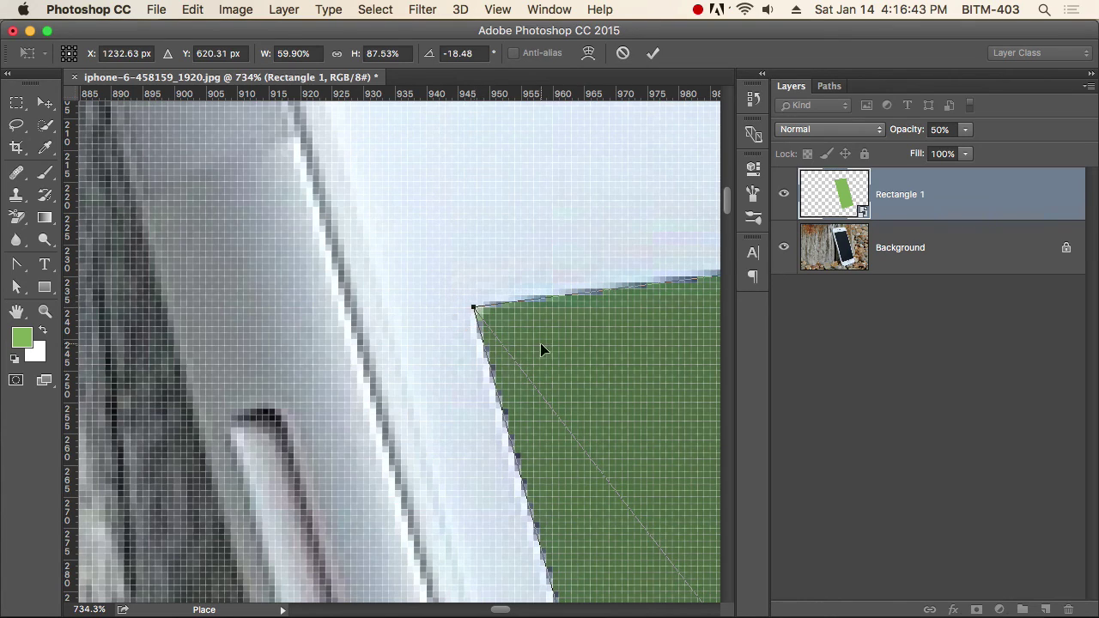
- Align the rectangle's upper-right corner exactly with the phone screen's corner and apply the transform
scroll(607, 370, "down", 5)
scroll(625, 380, "right", 10)
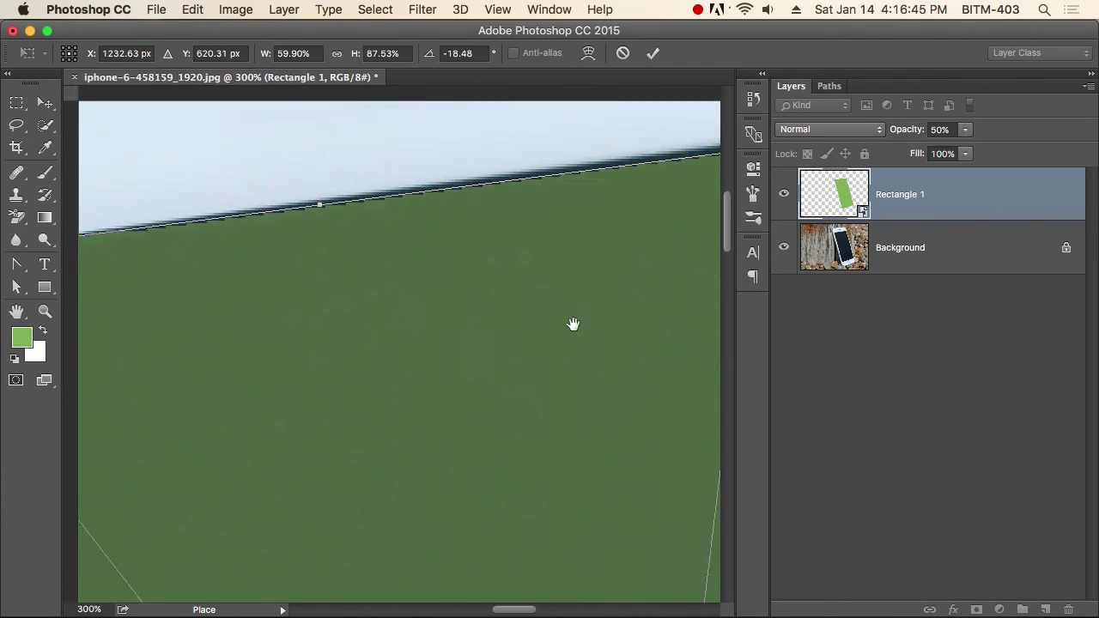
scroll(520, 246, "up", 2)
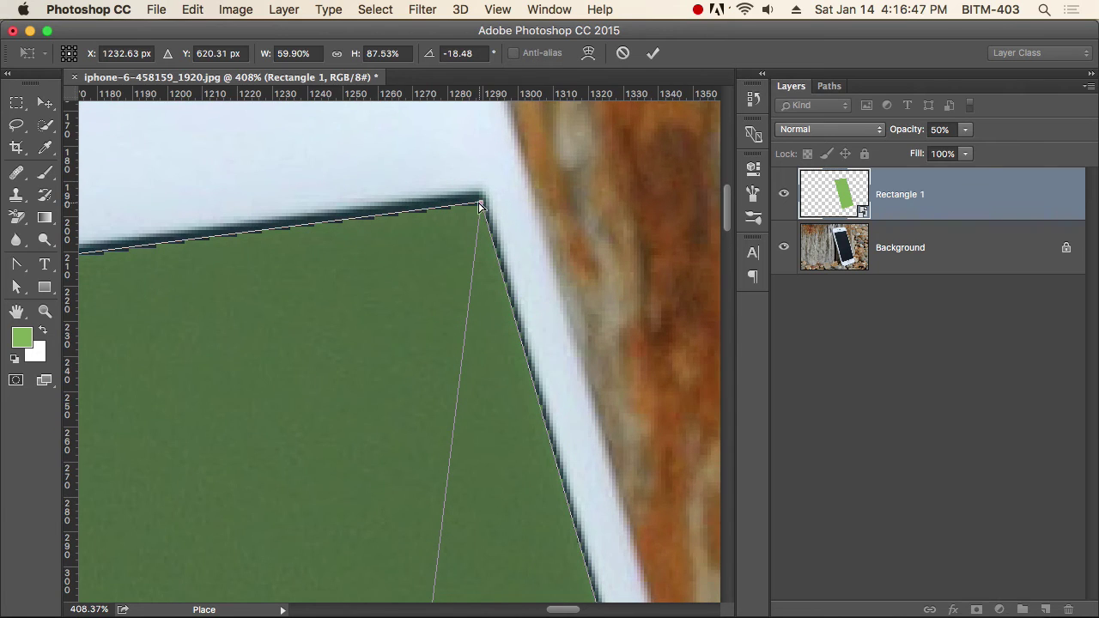
left_click_drag(481, 206, 481, 192)
left_click_drag(479, 191, 481, 191)
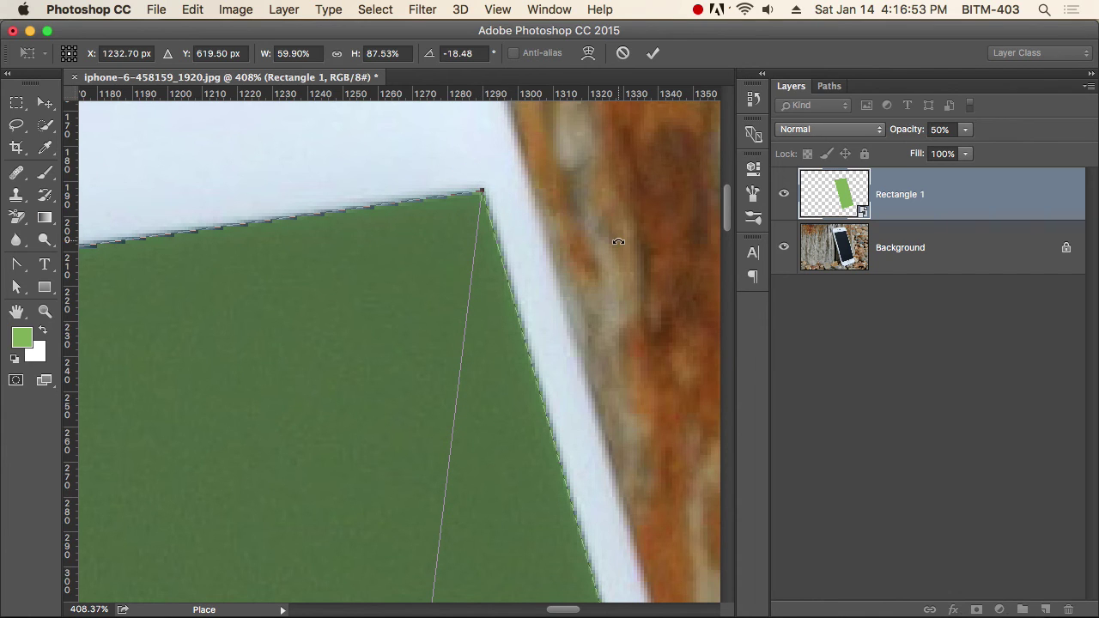
left_click(454, 326)
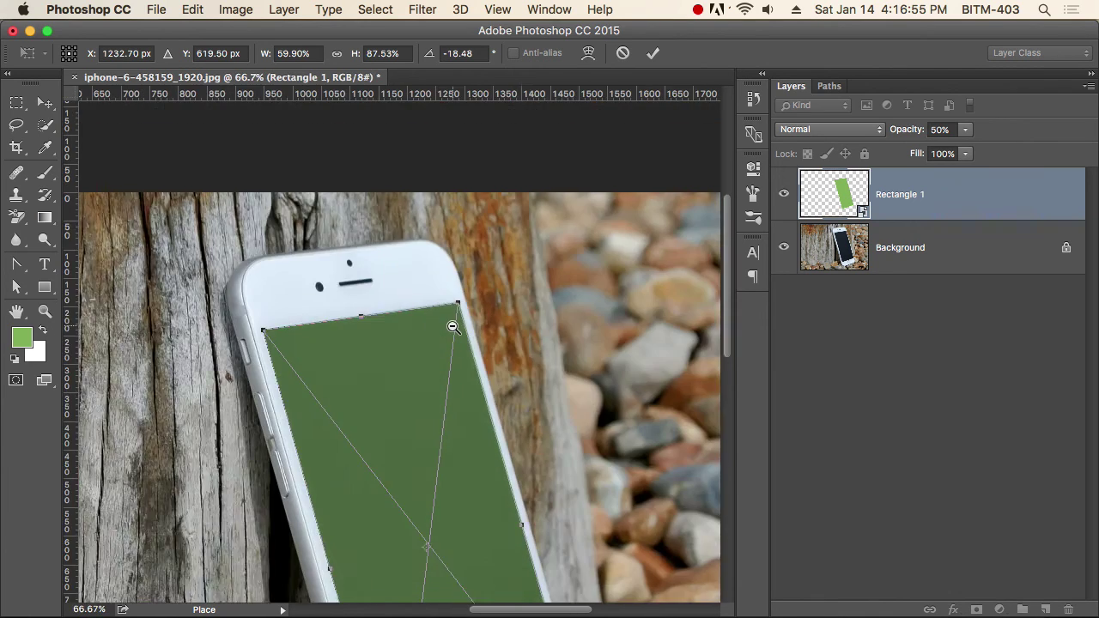
key("Return")
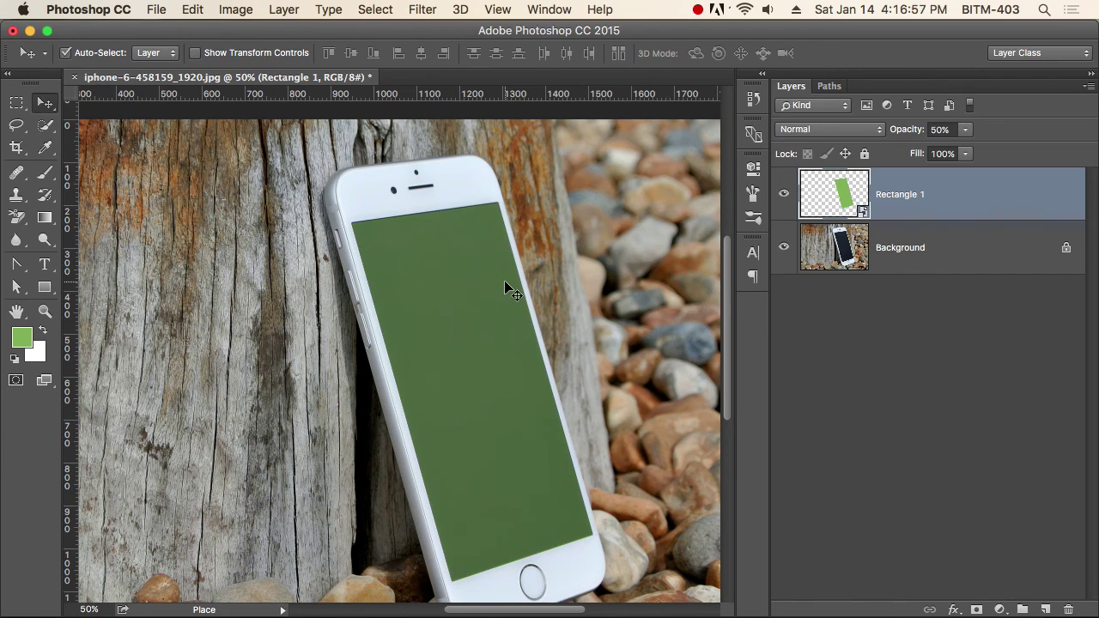
key("super+minus")
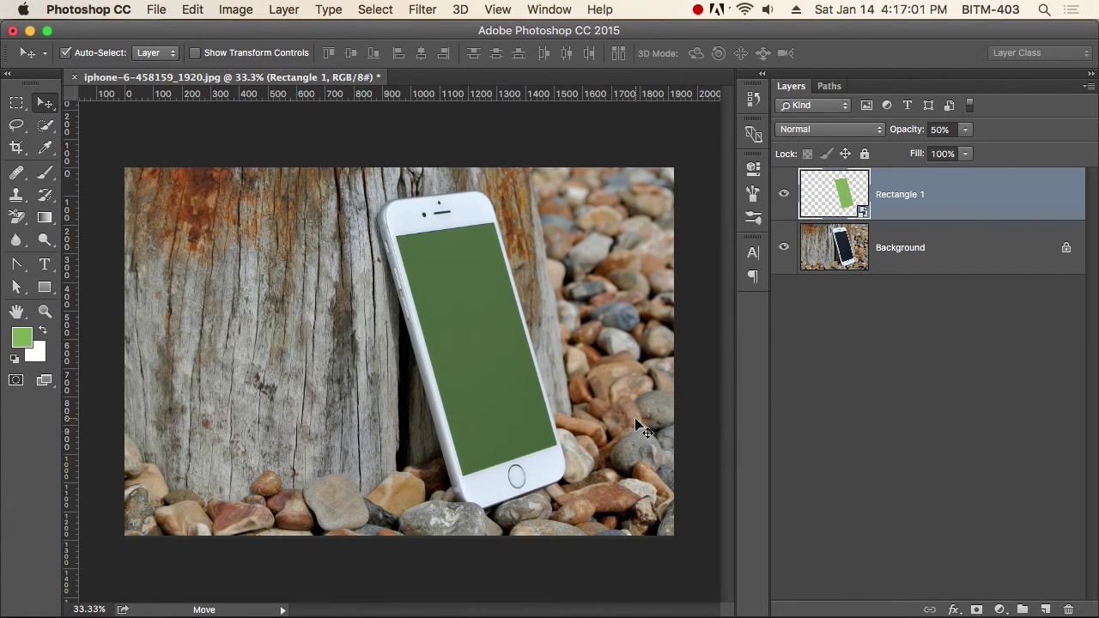
- Open the contents of the Rectangle 1 smart object, and open the photo DSC06685.psd from the Desktop
double_click(863, 213)
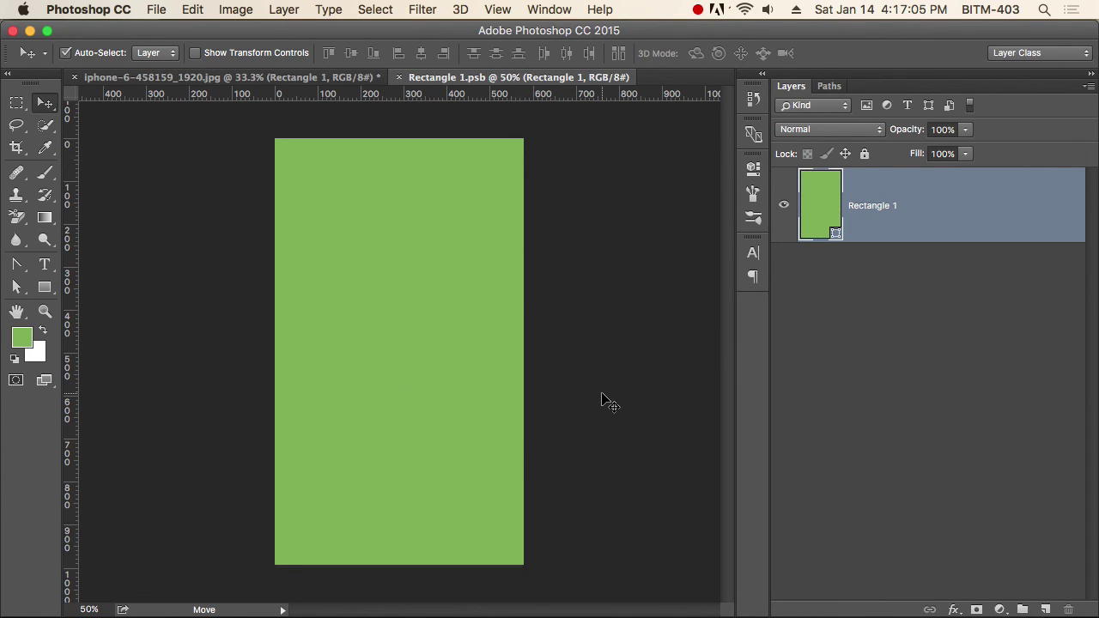
key("super+o")
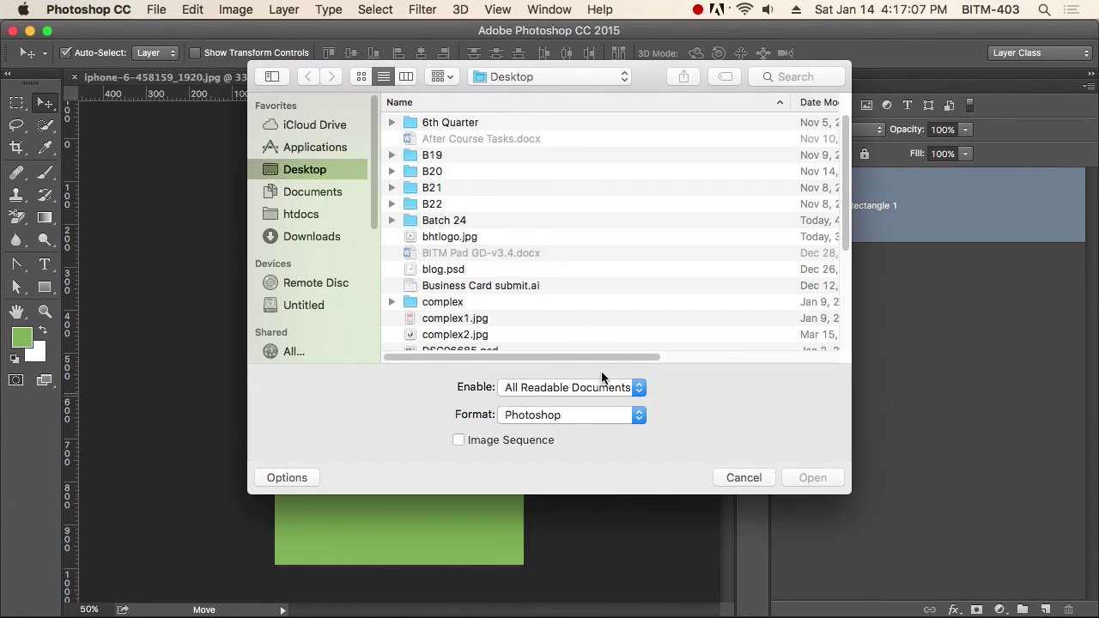
scroll(496, 240, "down", 10)
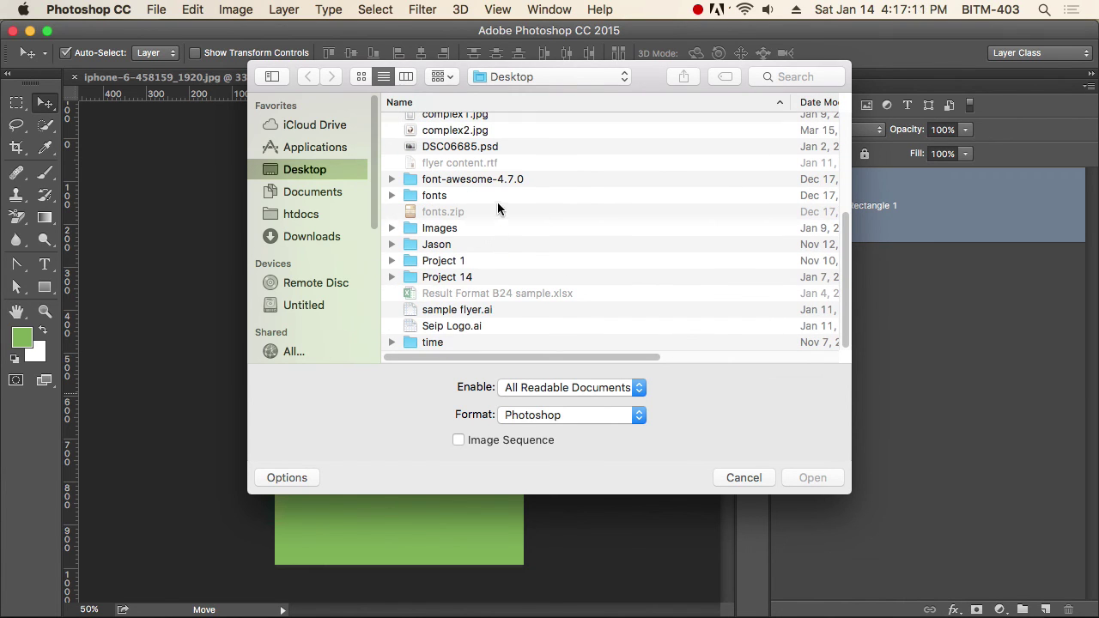
left_click(461, 146)
key("space")
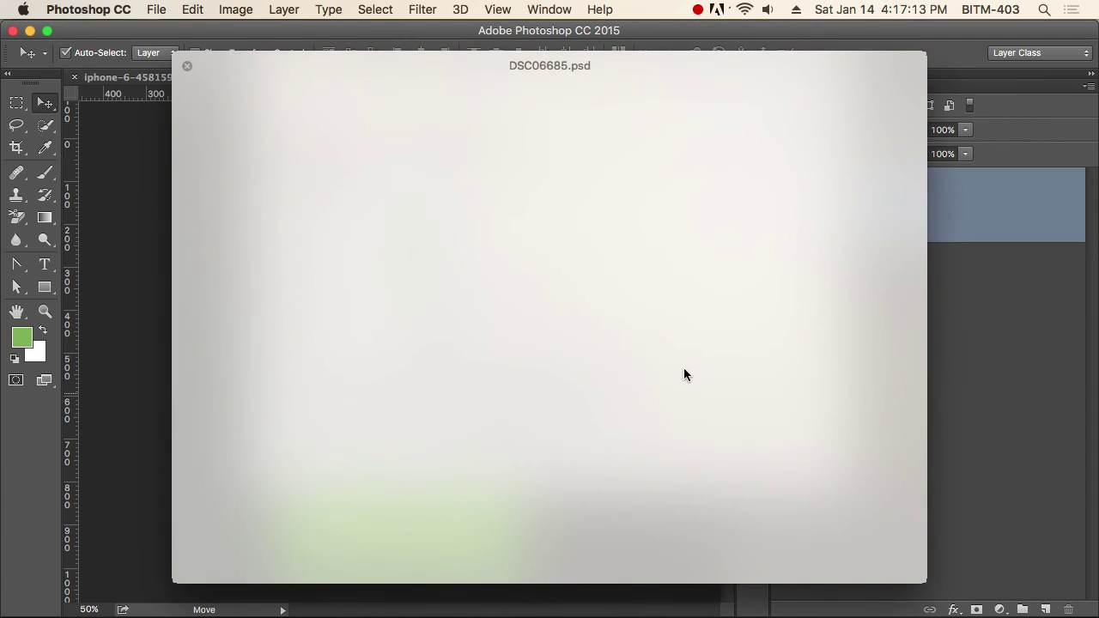
key("space")
left_click(814, 479)
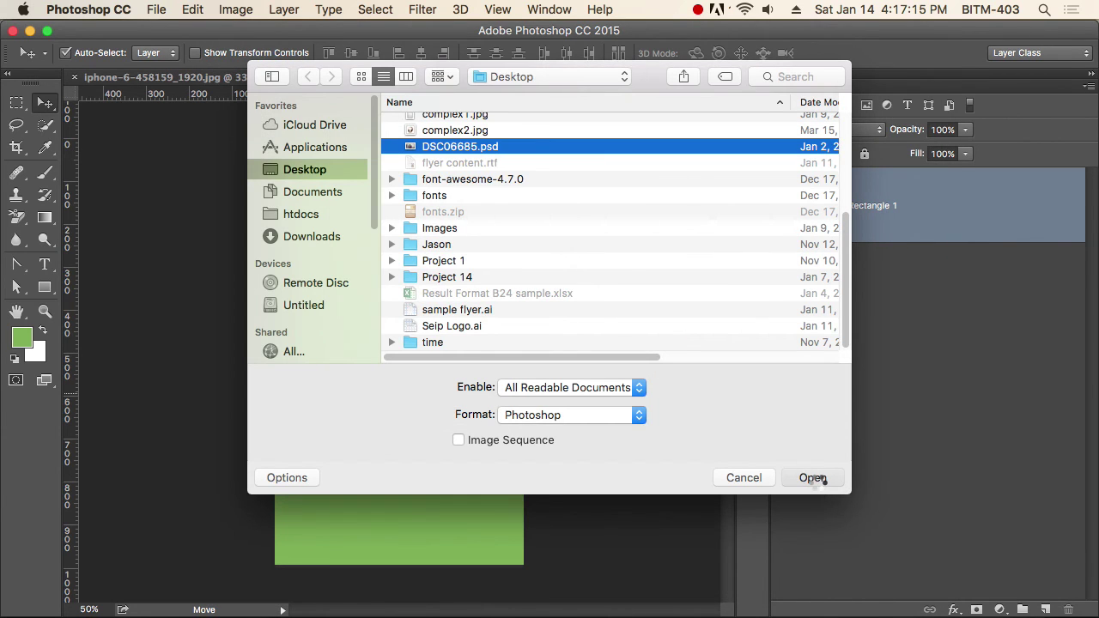
- Hide the Hue/Saturation 1 layer and select a full-height rectangular area around the two men in the photo
key("m")
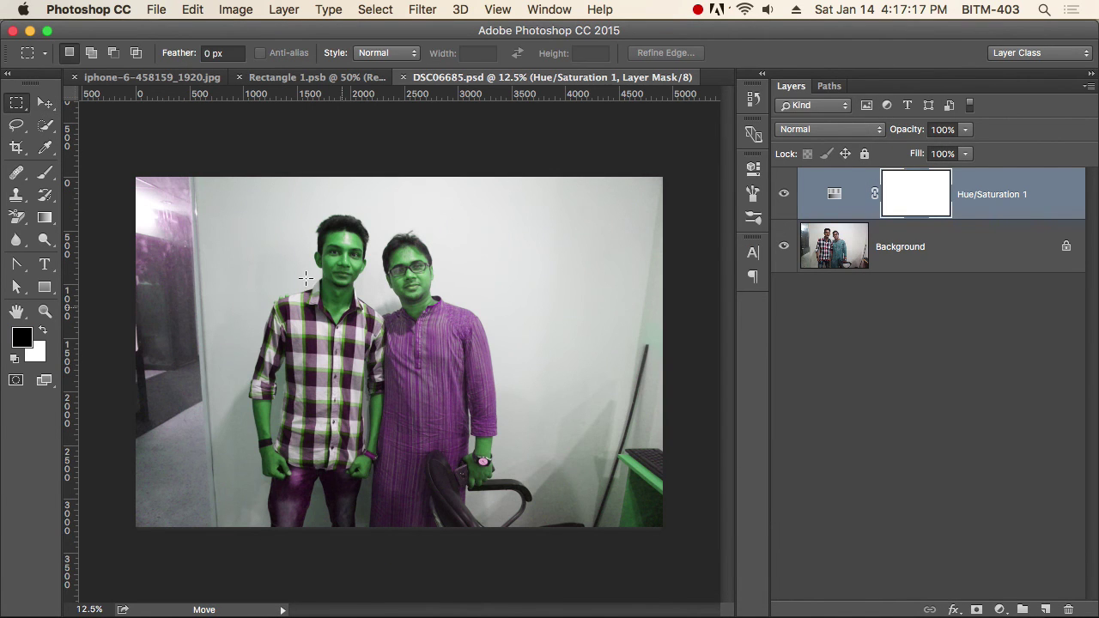
left_click_drag(243, 174, 503, 567)
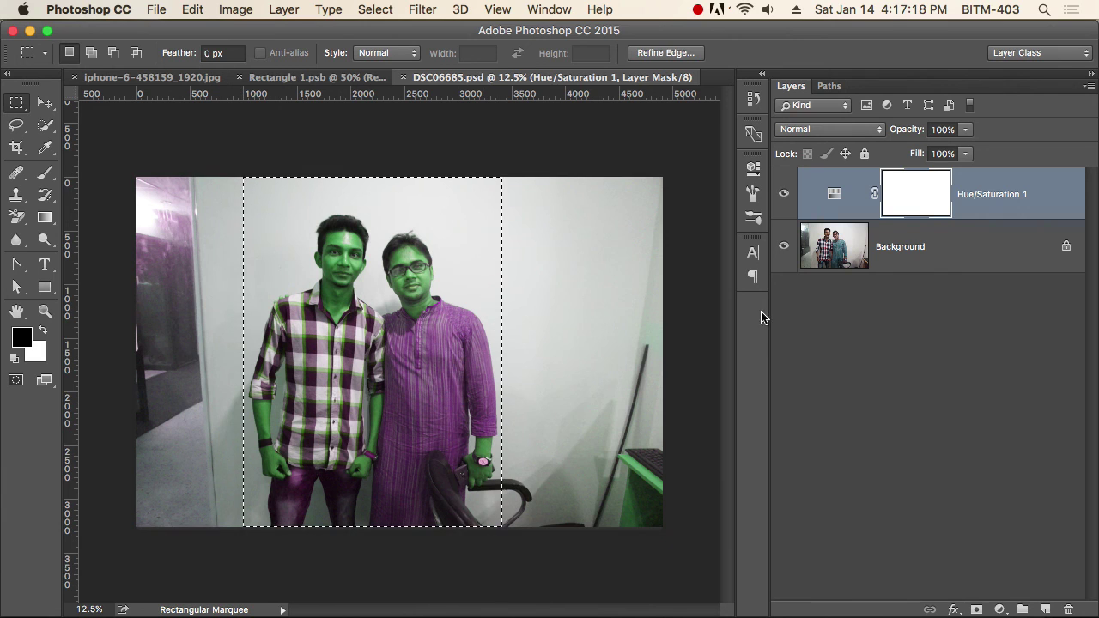
left_click(782, 194)
left_click_drag(254, 158, 483, 599)
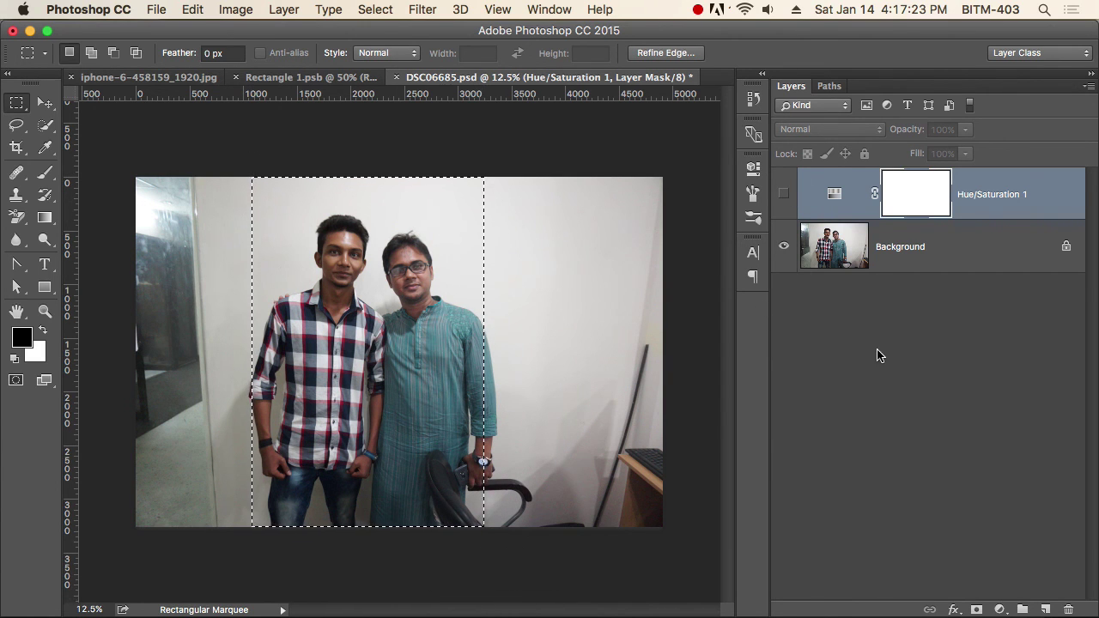
- Copy the selected area of the Background layer and close DSC06685.psd without saving it
left_click(863, 263)
key("super+w")
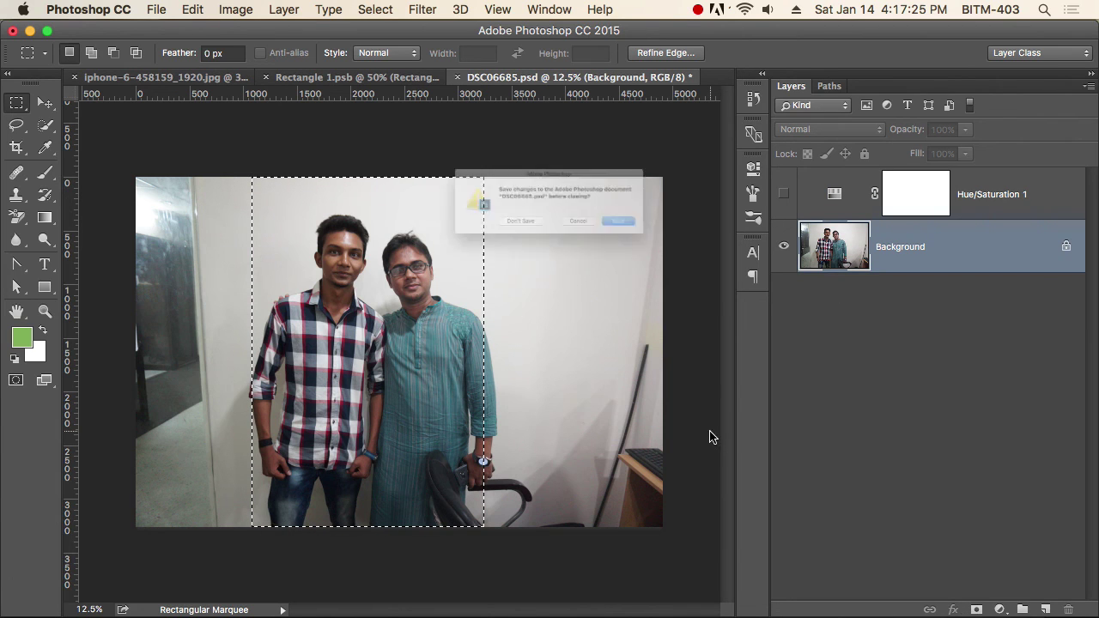
left_click(494, 241)
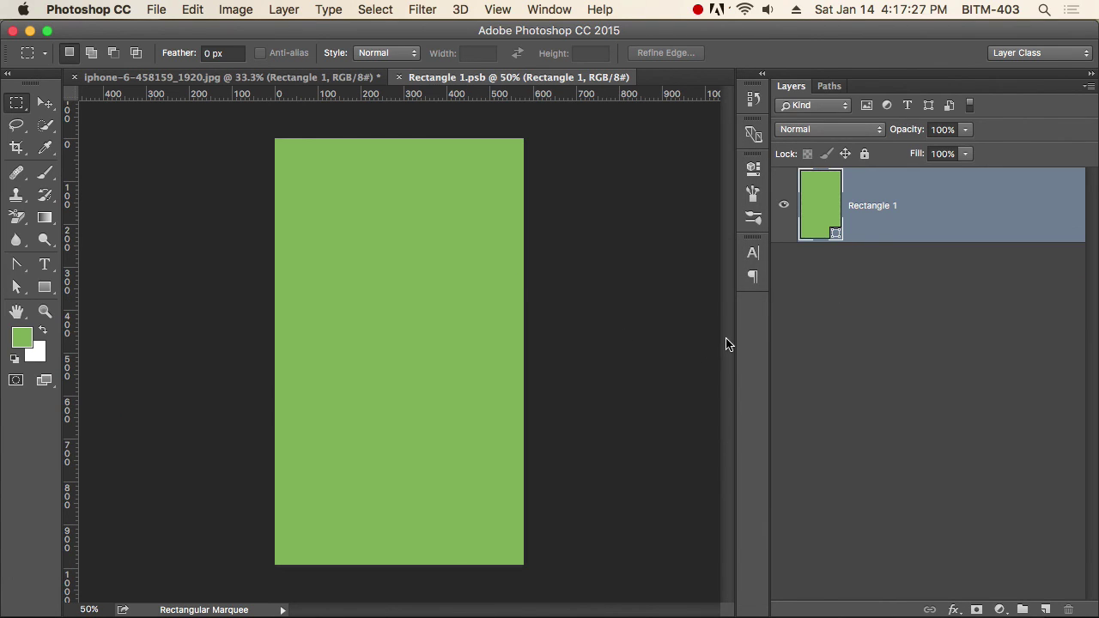
- Paste the copied photo into Rectangle 1.psb and scale it down to about 35% from the canvas's upper-left corner
key("super+v")
key("super+t")
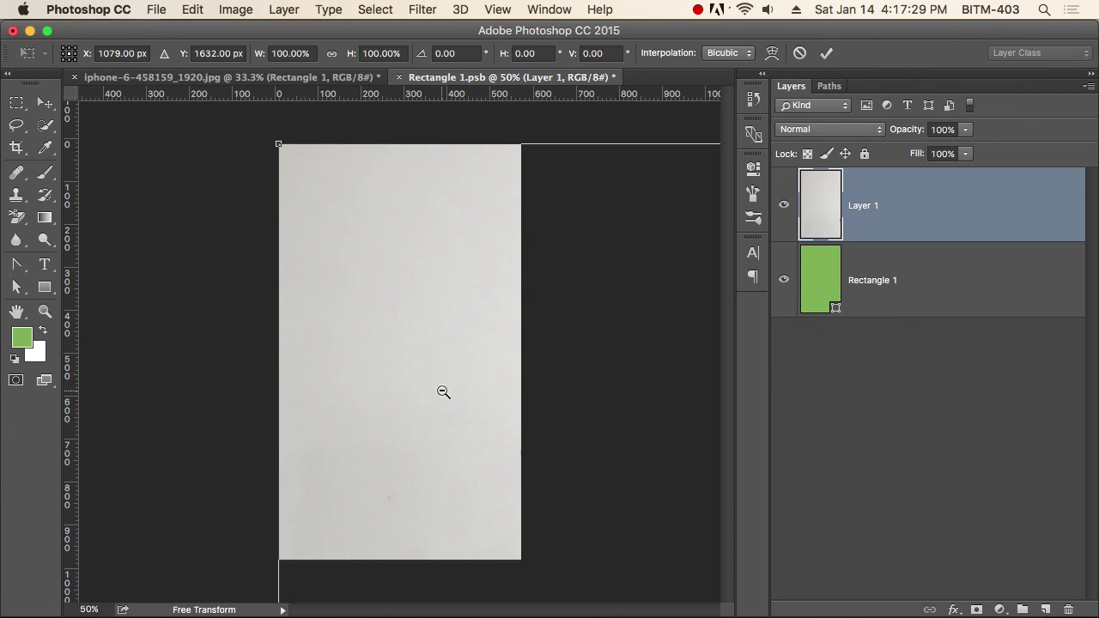
left_click(441, 391, "alt")
left_click(441, 390, "alt")
left_click(441, 391, "alt")
left_click(443, 392, "alt")
left_click(443, 392, "alt")
left_click(443, 392, "alt")
left_click_drag(499, 504, 404, 414)
left_click(541, 486)
key("super+0")
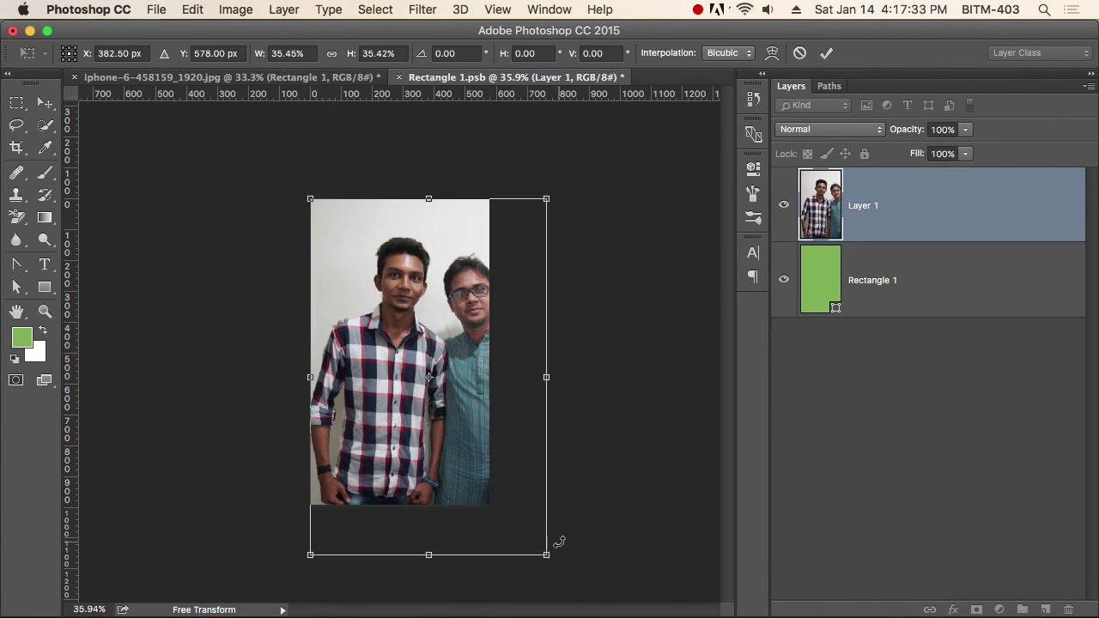
- Reduce the pasted photo to about 31%, shift it slightly left so both men fit the canvas, and apply the transform
left_click_drag(544, 559, 494, 531)
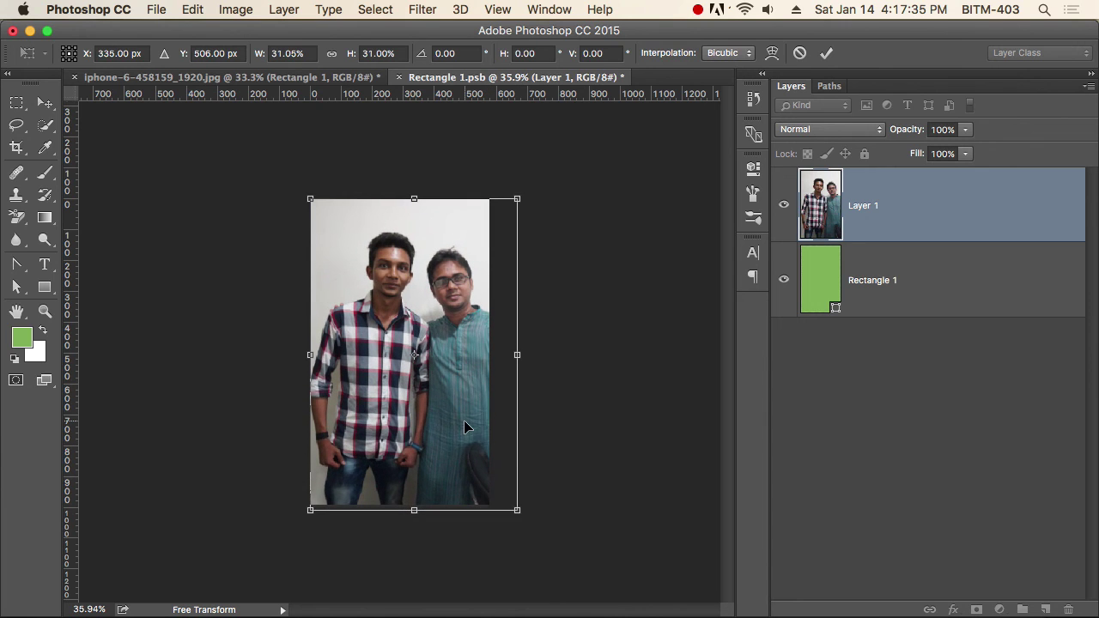
left_click_drag(464, 422, 455, 422)
key("Return")
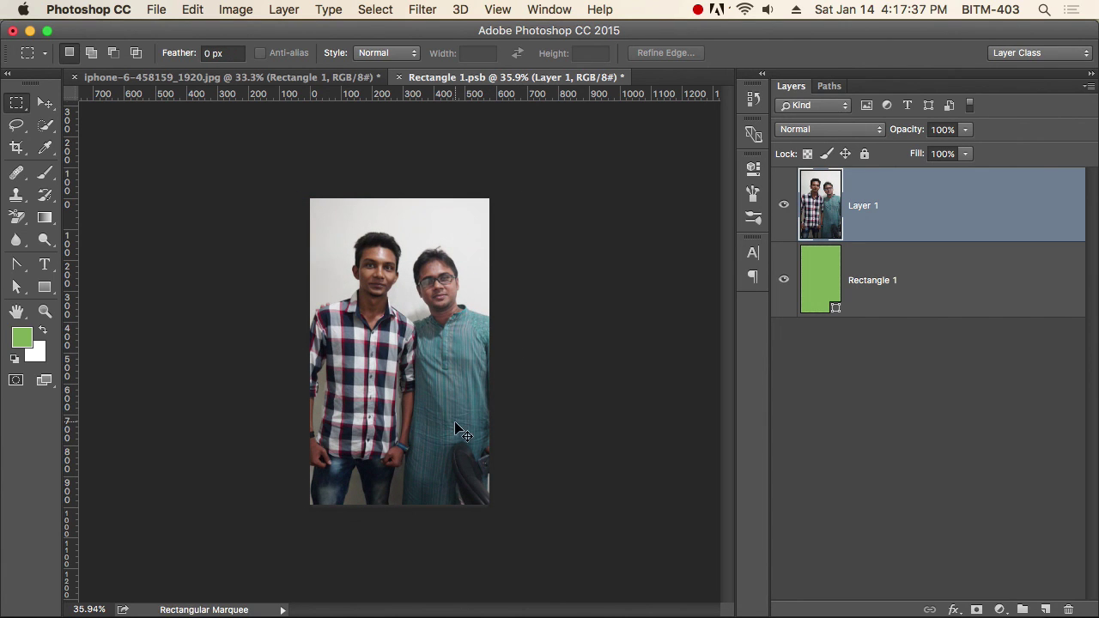
- Save the smart object's contents and check the photo in the phone mockup before returning to Rectangle 1.psb
key("super+s")
left_click(258, 77)
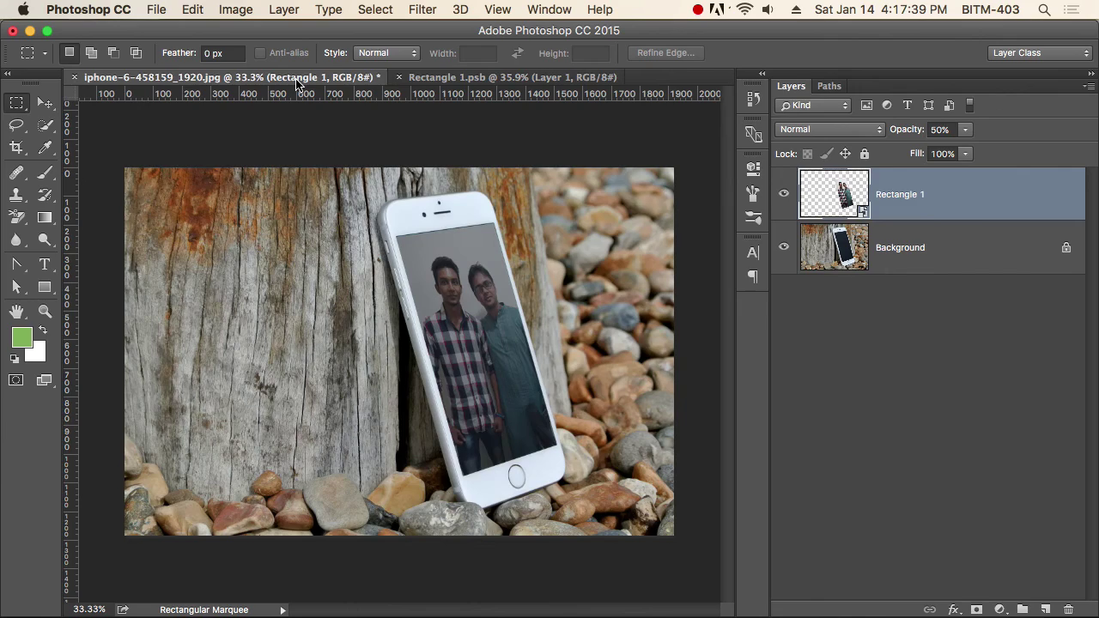
left_click(486, 396, "alt+super")
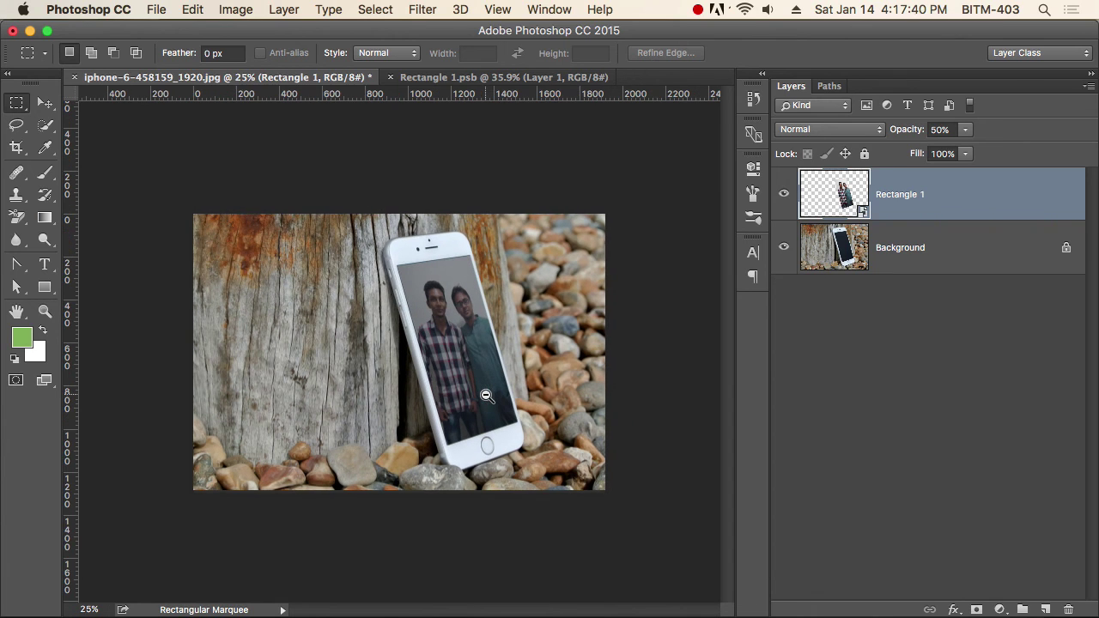
left_click(518, 77)
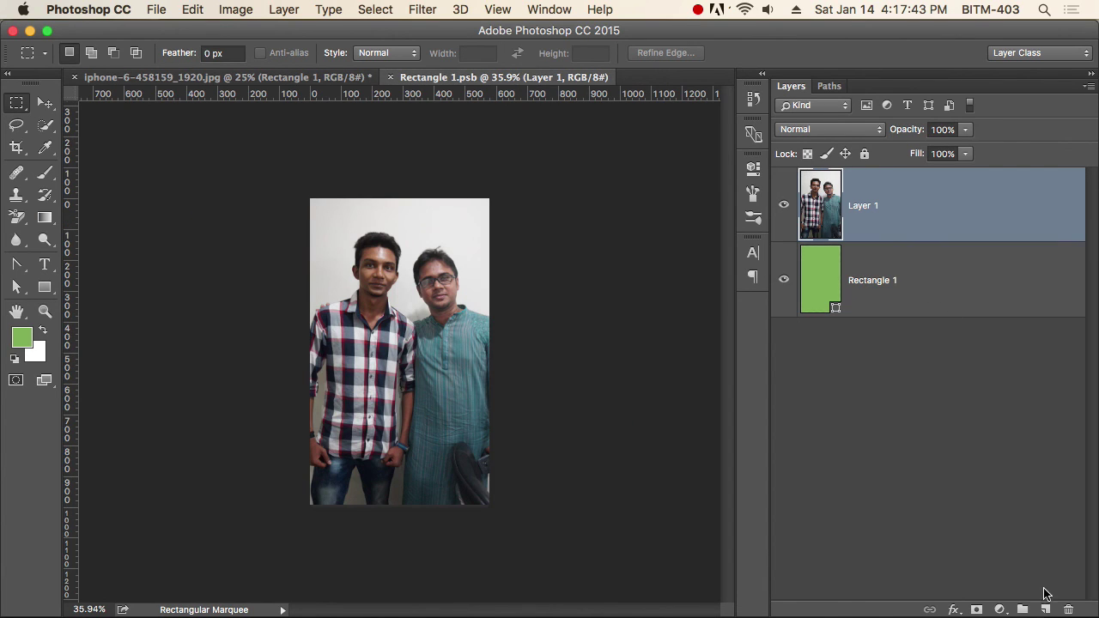
left_click(976, 609)
key("super+z")
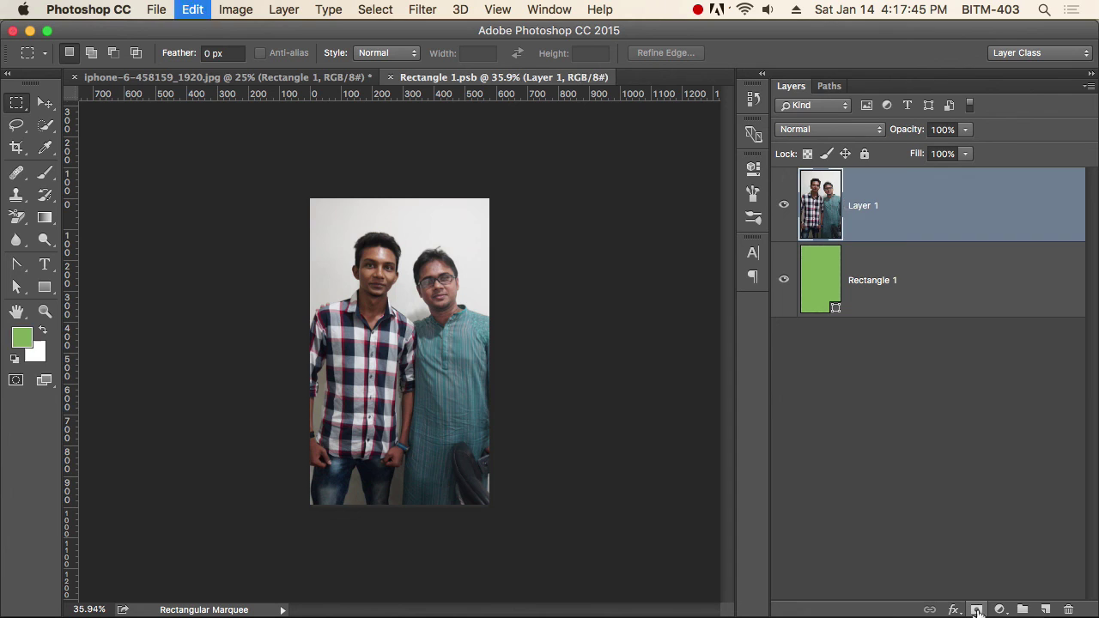
left_click(954, 609)
left_click(955, 609)
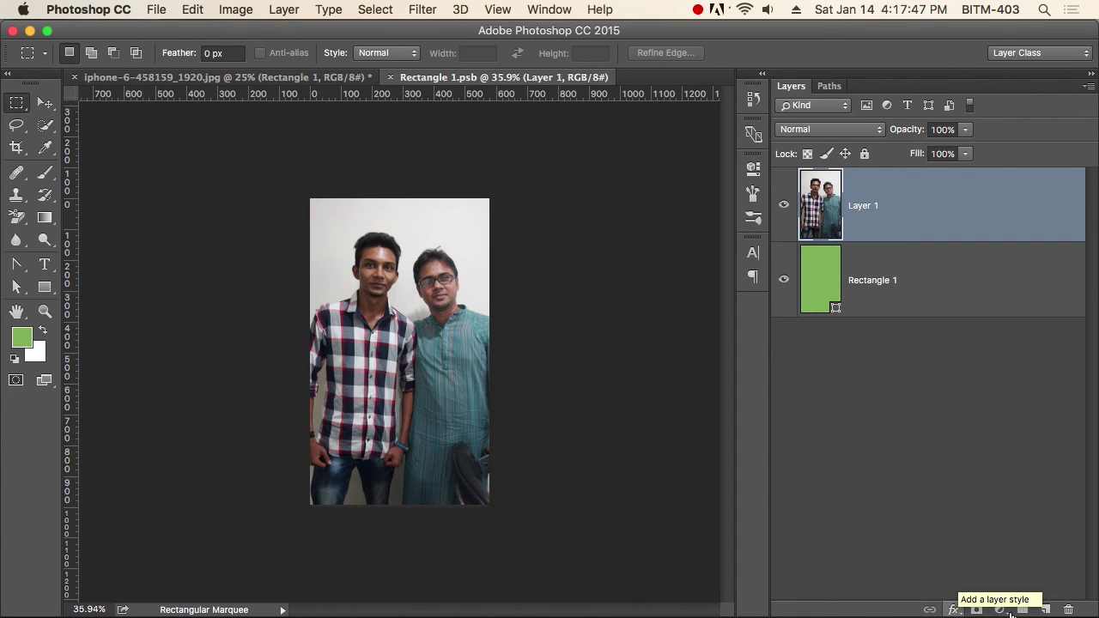
- Add a Brightness/Contrast adjustment layer above Layer 1 with brightness 89 and save the smart object's contents
left_click(1000, 610)
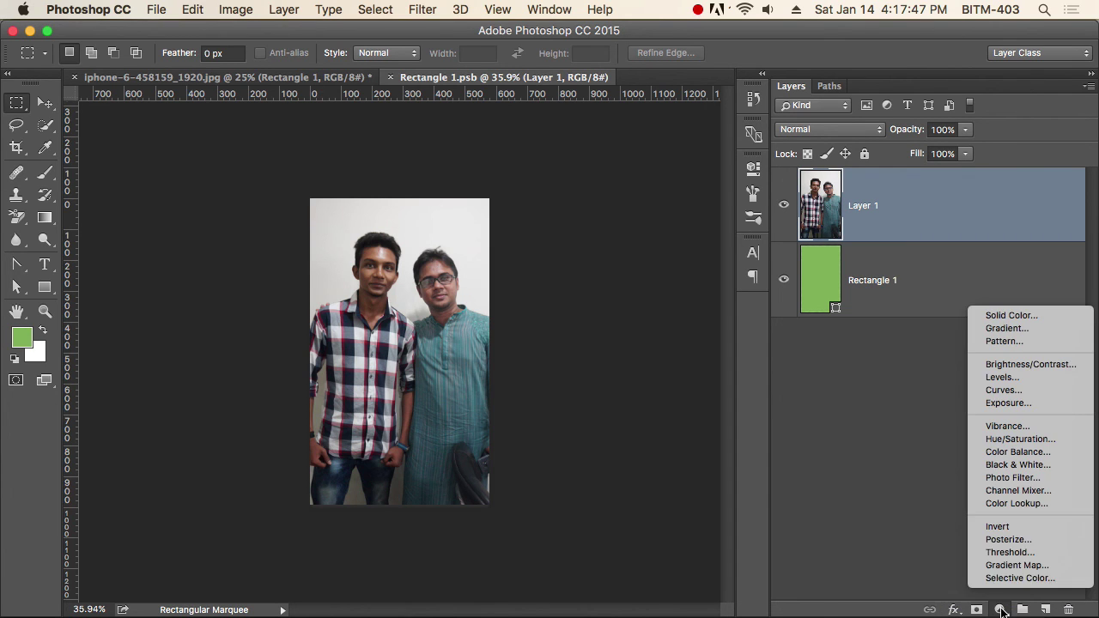
left_click(1030, 364)
left_click_drag(606, 254, 669, 262)
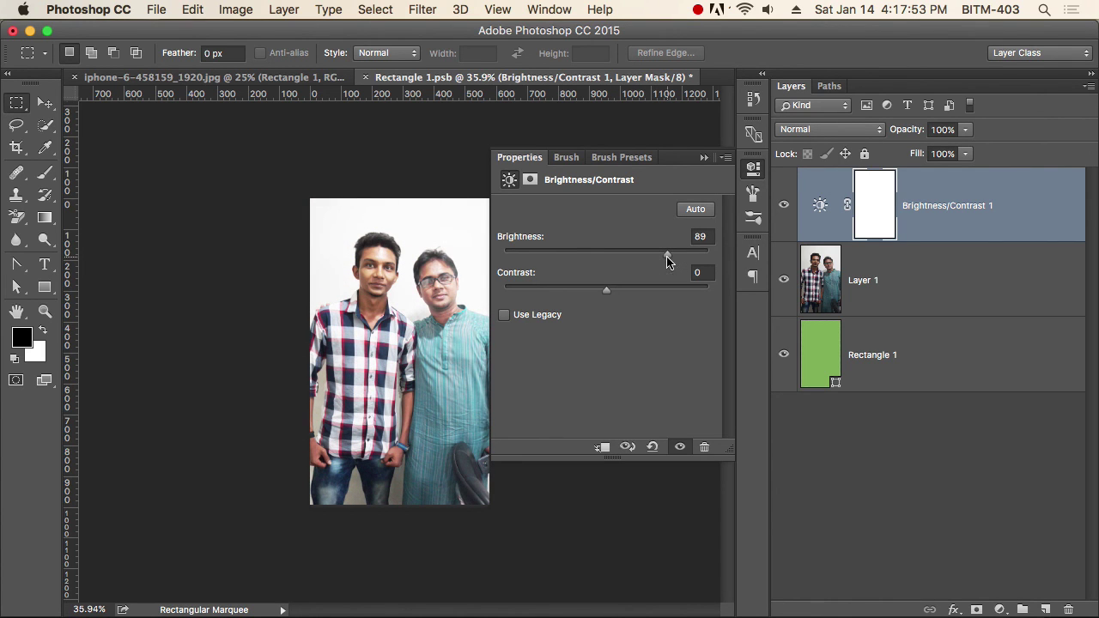
left_click(754, 169)
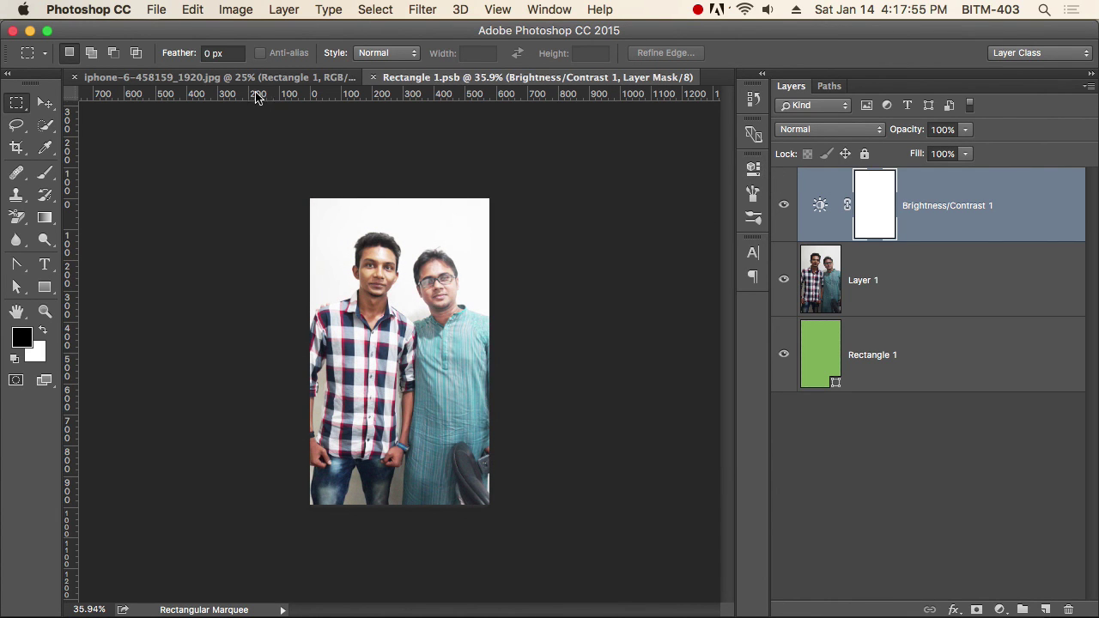
- In the iphone-6-458159_1920.jpg mockup, raise the Rectangle 1 layer's opacity to 100%
left_click(250, 78)
left_click(515, 335, "super")
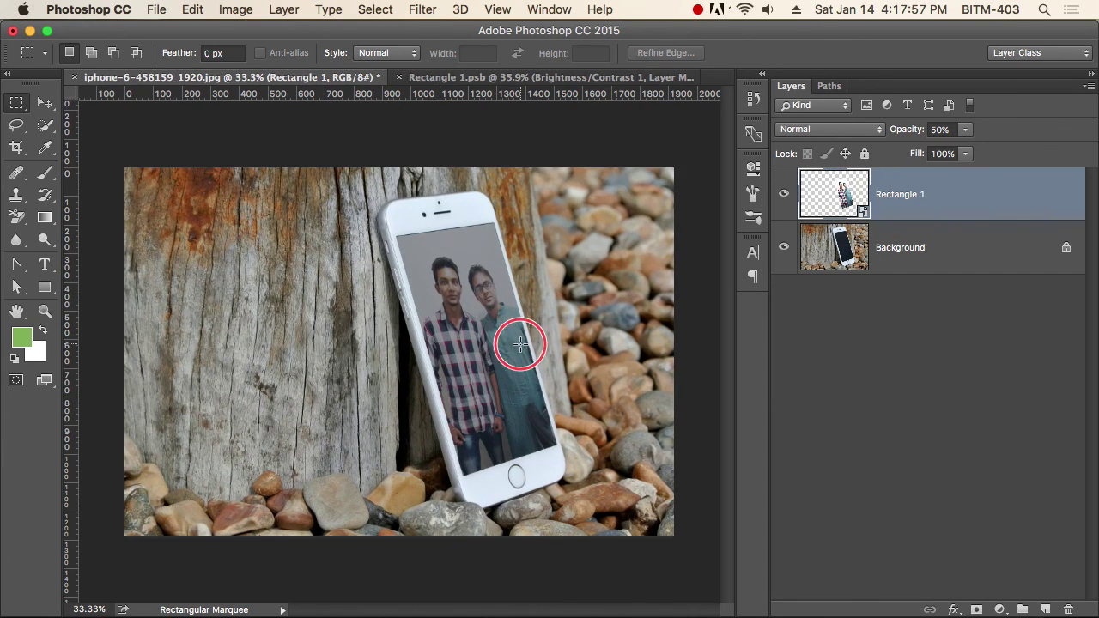
left_click(515, 343, "super")
left_click(519, 343, "super")
left_click_drag(497, 287, 490, 328)
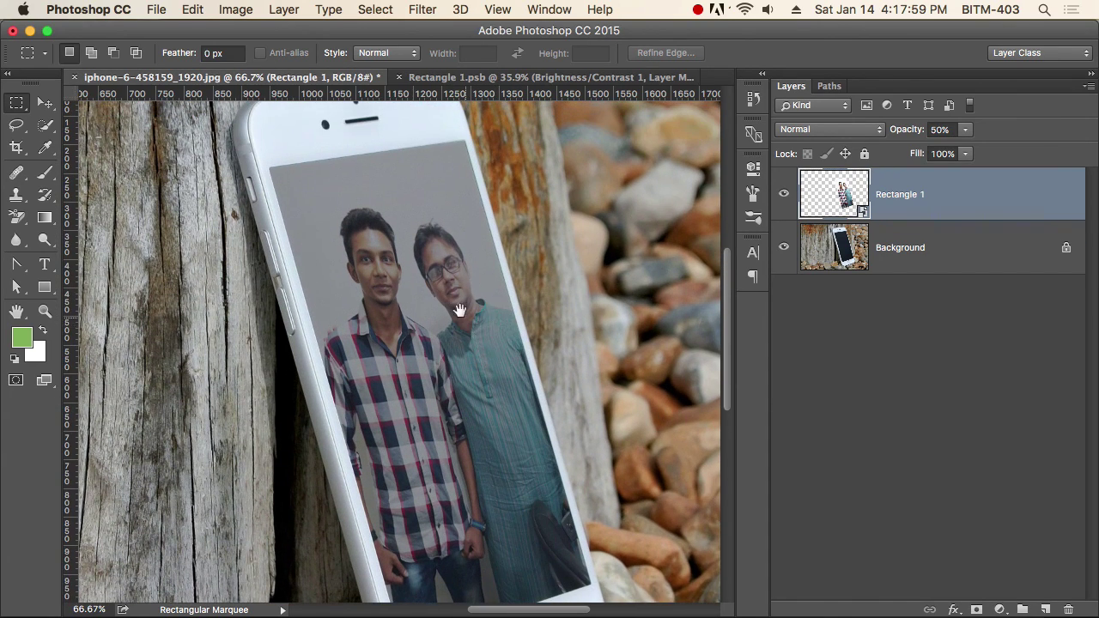
left_click_drag(451, 281, 446, 312)
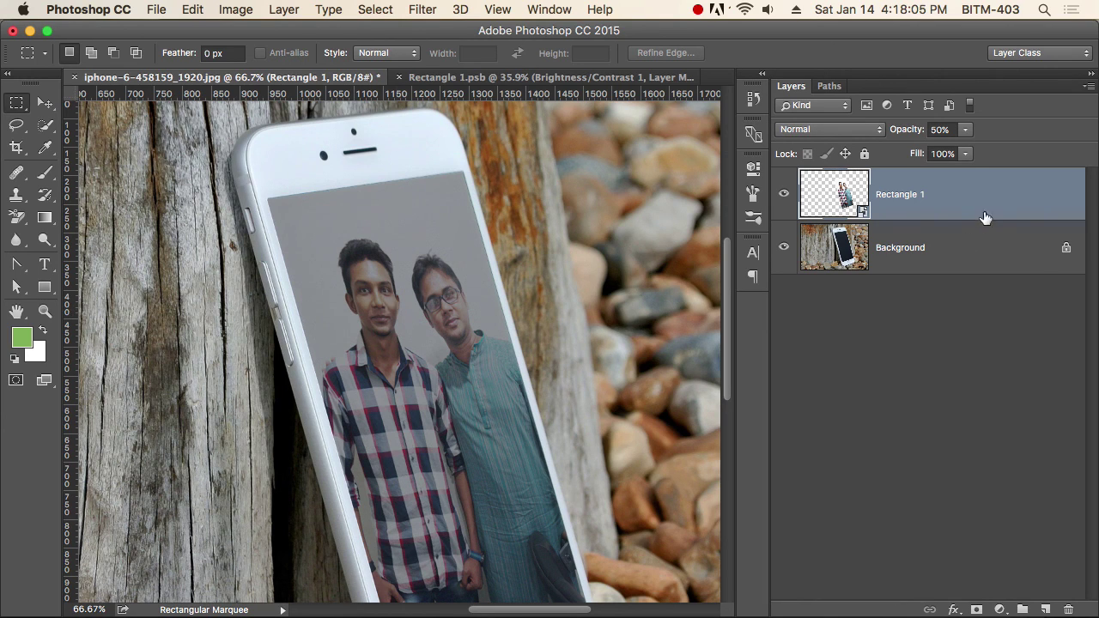
left_click(965, 128)
left_click_drag(973, 148, 1029, 122)
left_click(474, 438, "alt")
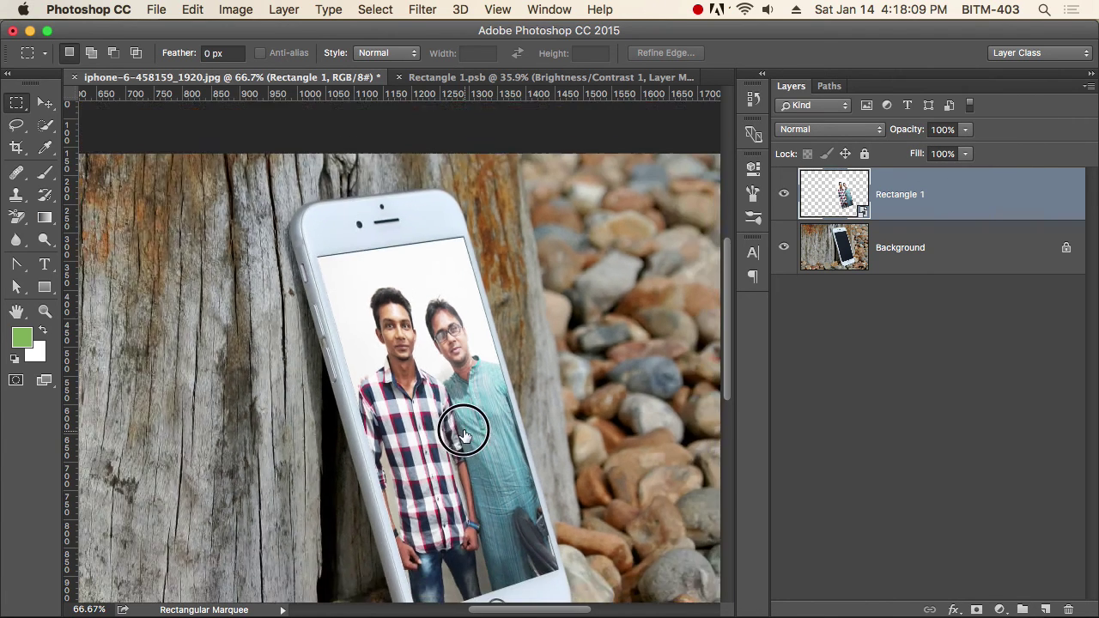
left_click(468, 421, "alt")
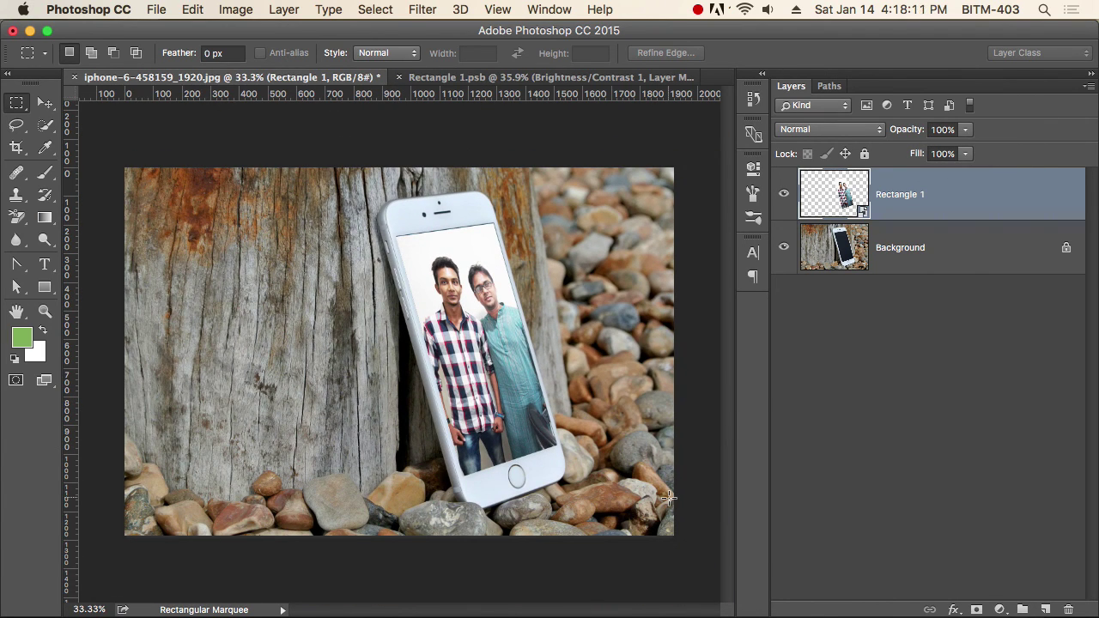